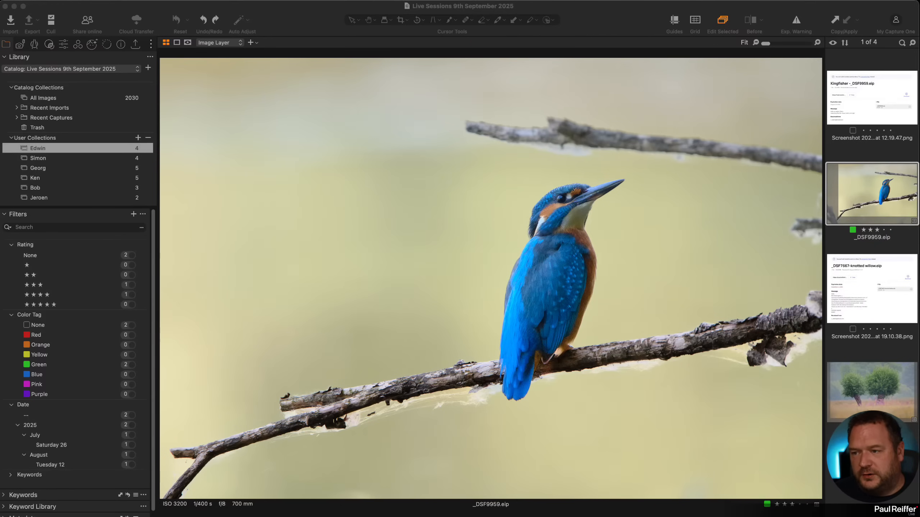
Open the second user collection and clone the variant of Wimborne Town 3 Weymouth 0_165.eip.
click(66, 159)
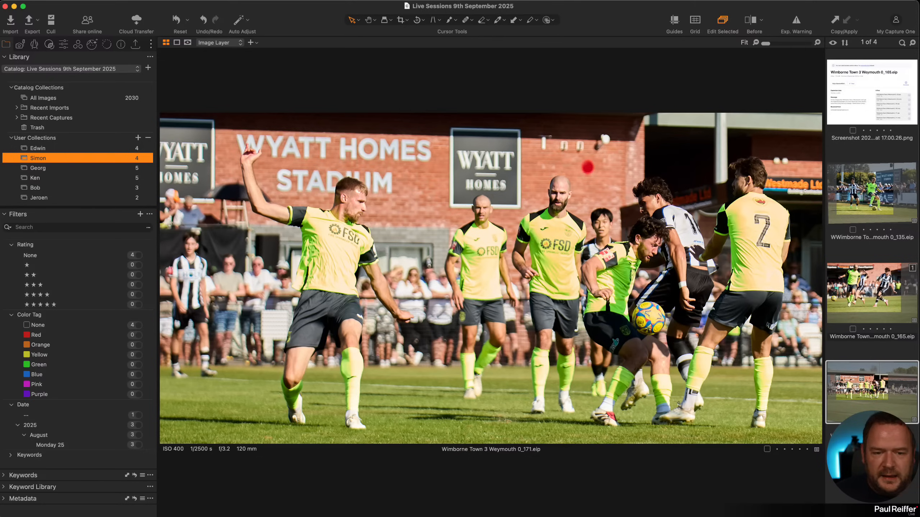
click(872, 295)
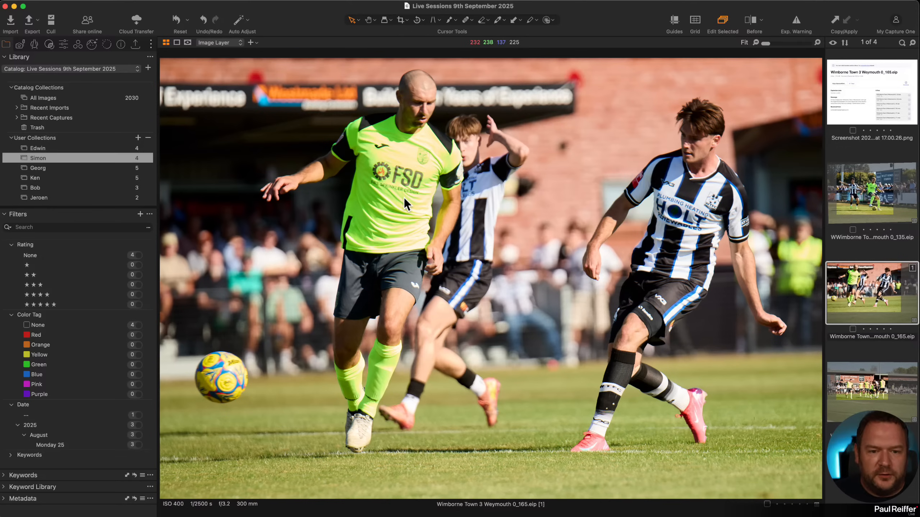
right_click(851, 287)
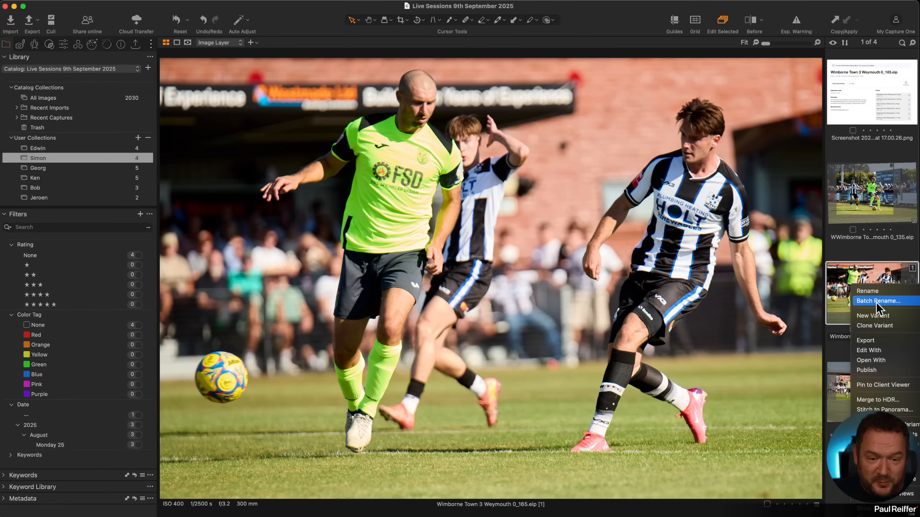
click(891, 326)
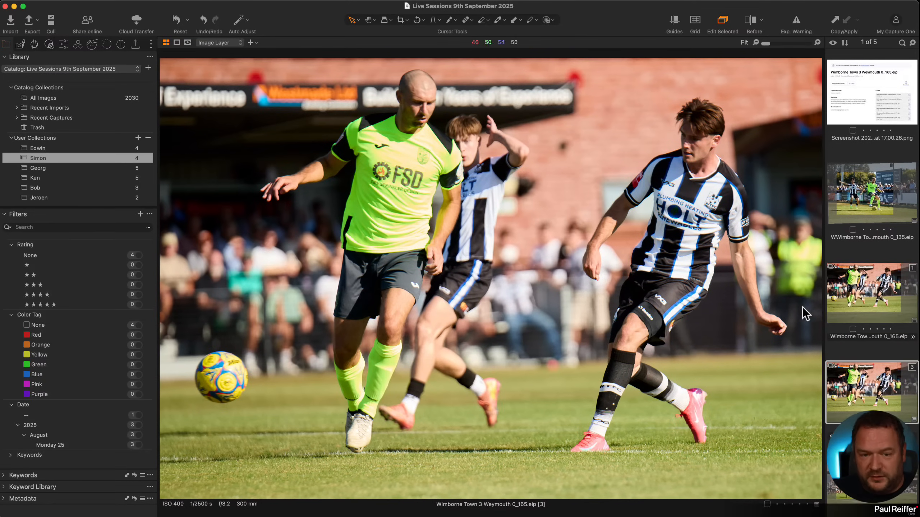
Tag the cloned variant of the 0_165 match photo with the red color tag.
scroll(847, 386, down, 2)
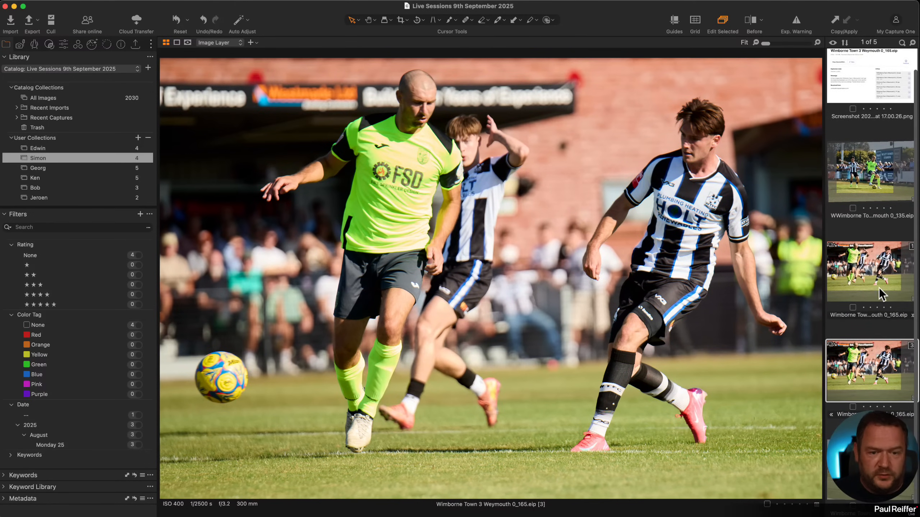
right_click(851, 264)
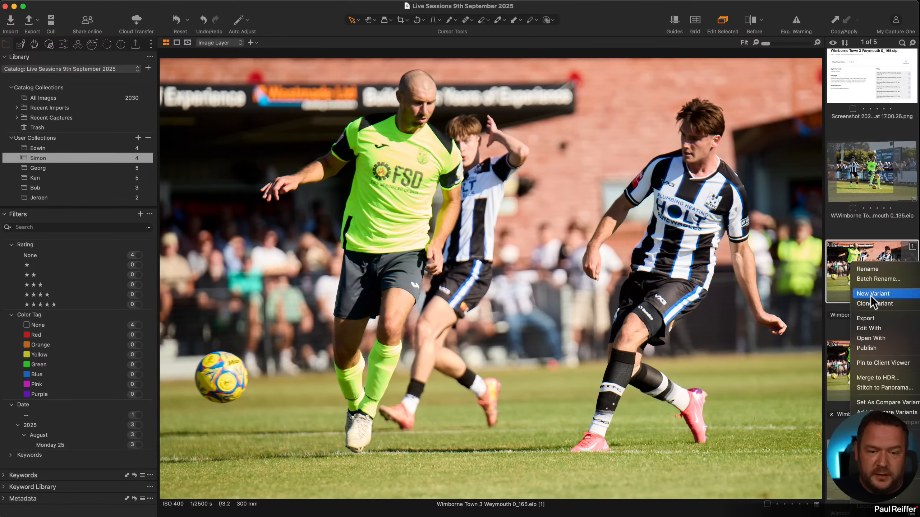
click(844, 353)
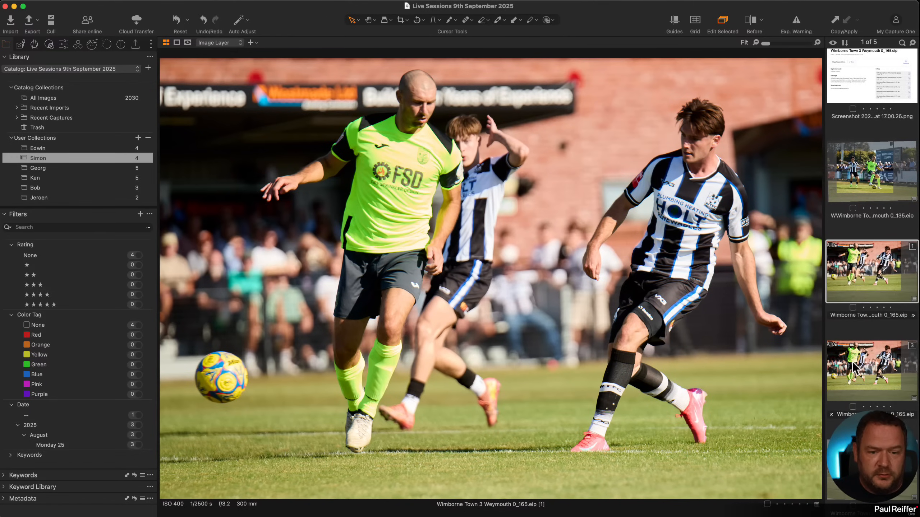
click(852, 365)
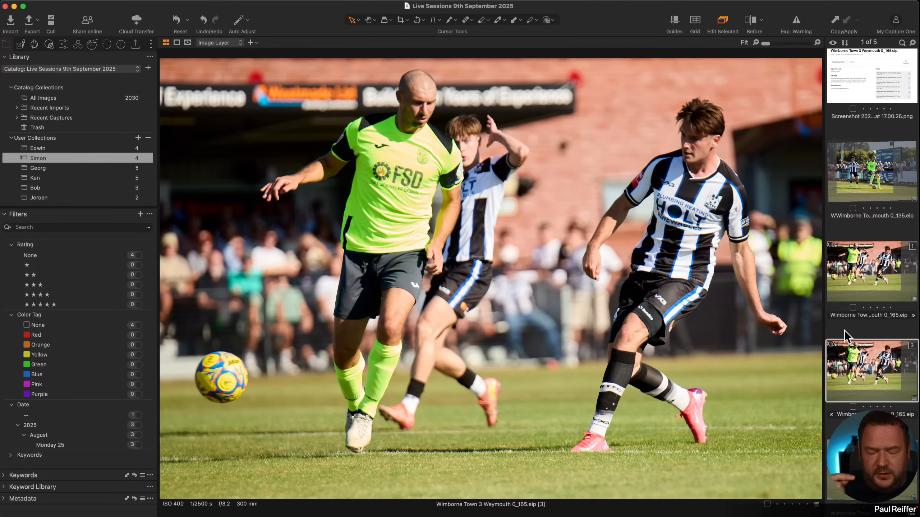
key(minus)
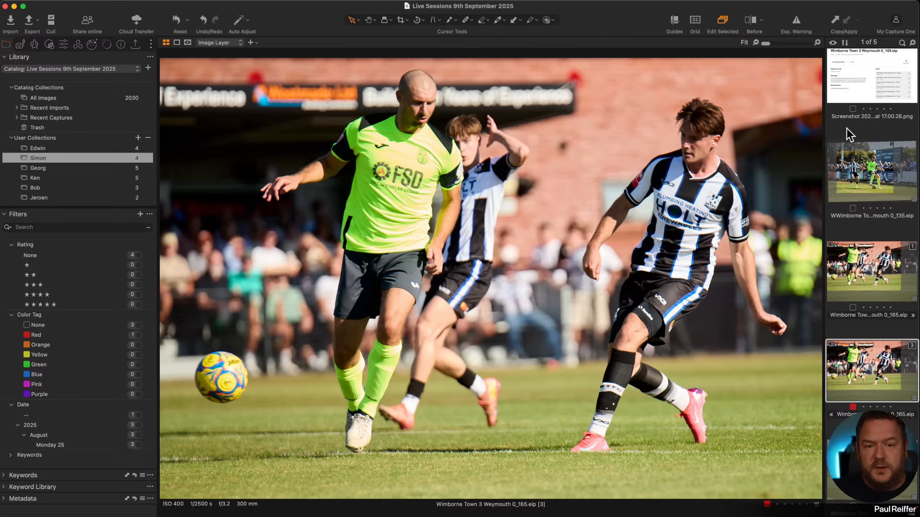
Compare the team's green shirt color across the 0_135, 0_165 and 0_171 match photos.
click(864, 177)
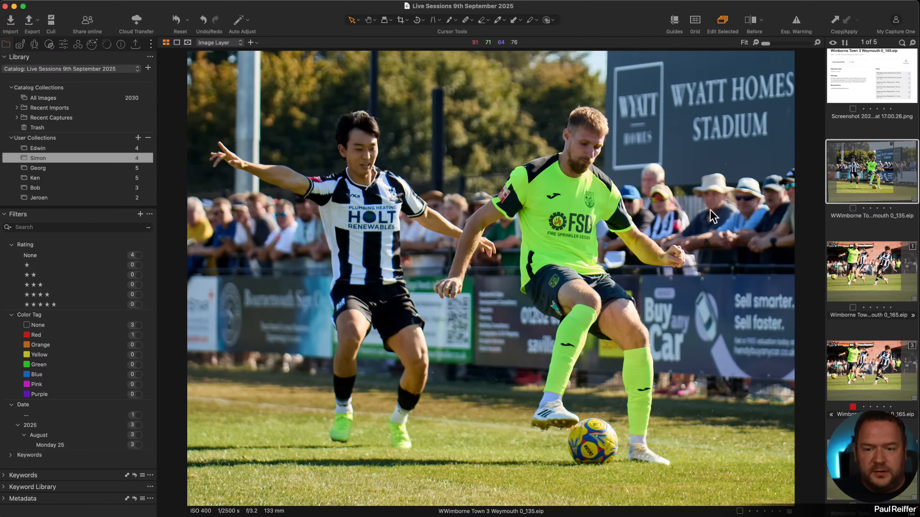
click(866, 286)
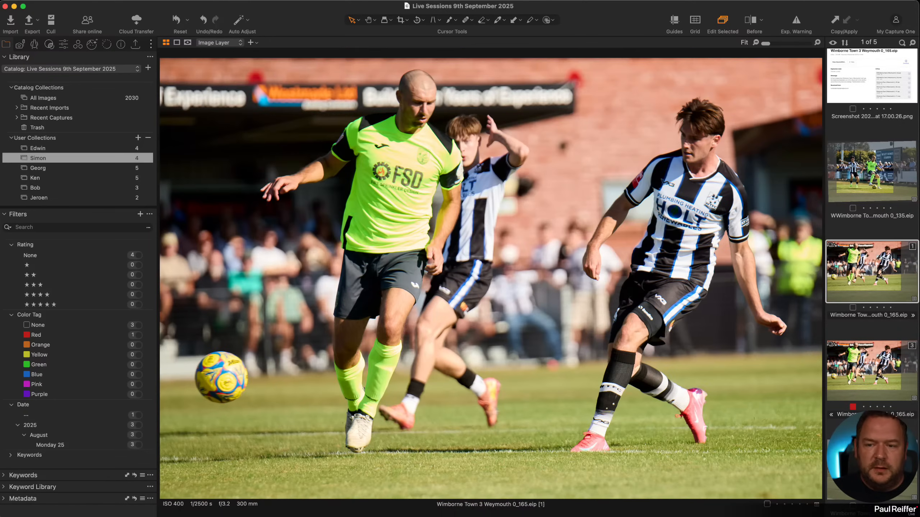
click(866, 466)
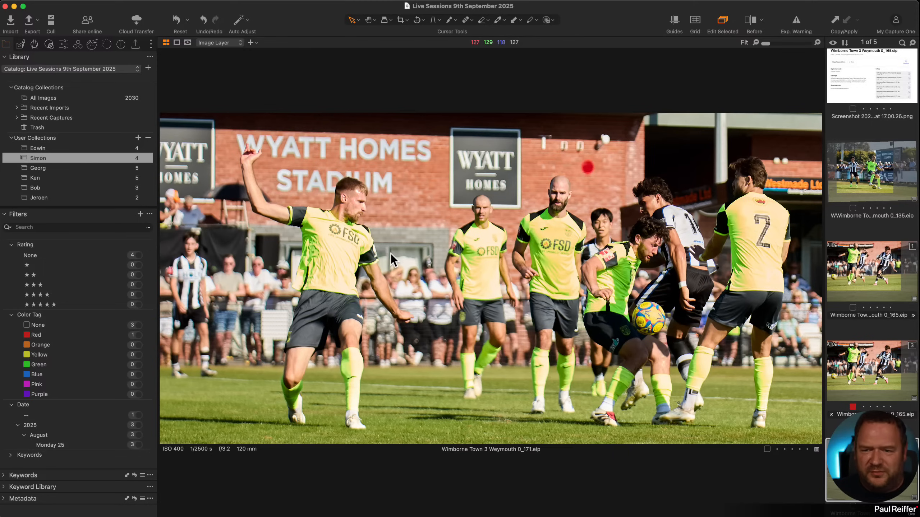
Examine the lime-green shirt in the 0_135 photo both close up and in the full frame.
click(871, 176)
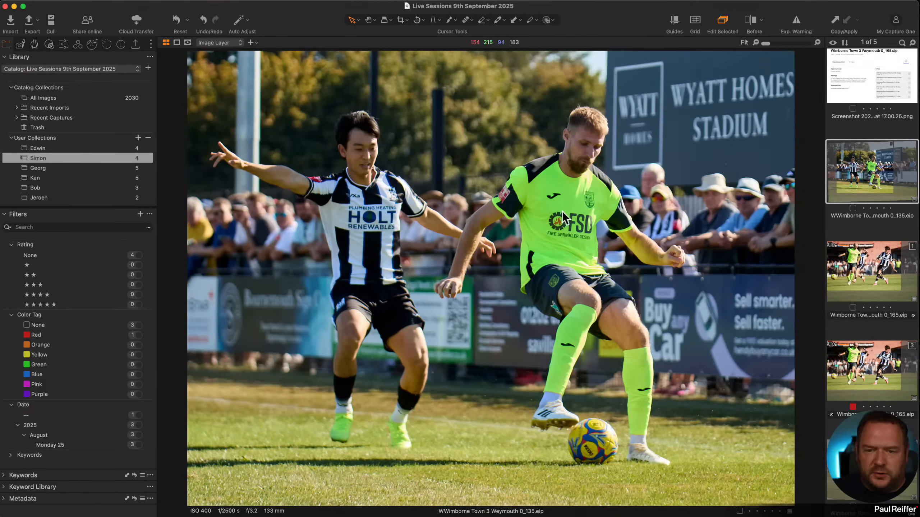
key(h)
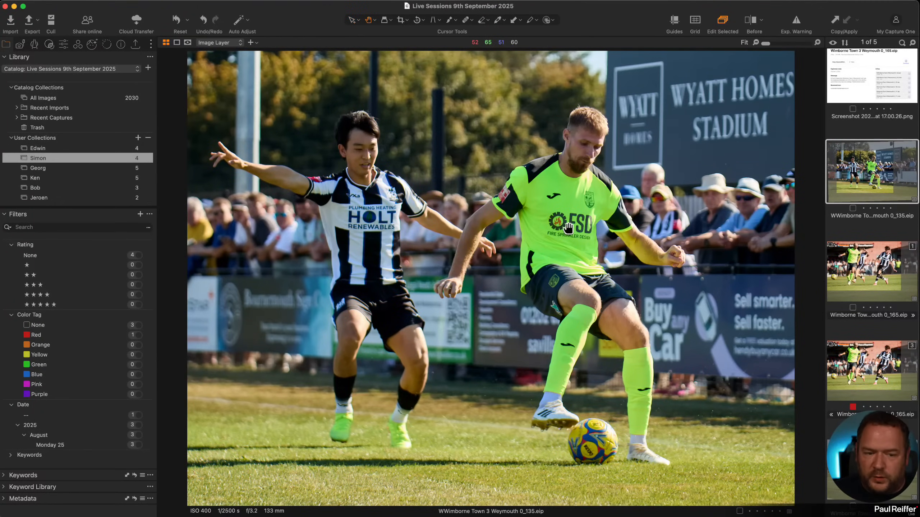
double_click(568, 228)
scroll(546, 252, up, 5)
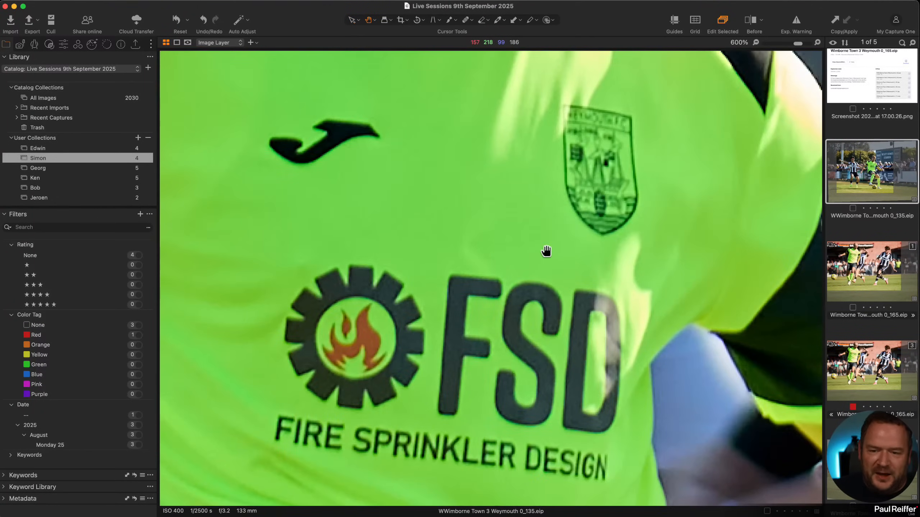
scroll(546, 250, down, 3)
scroll(455, 278, up, 2)
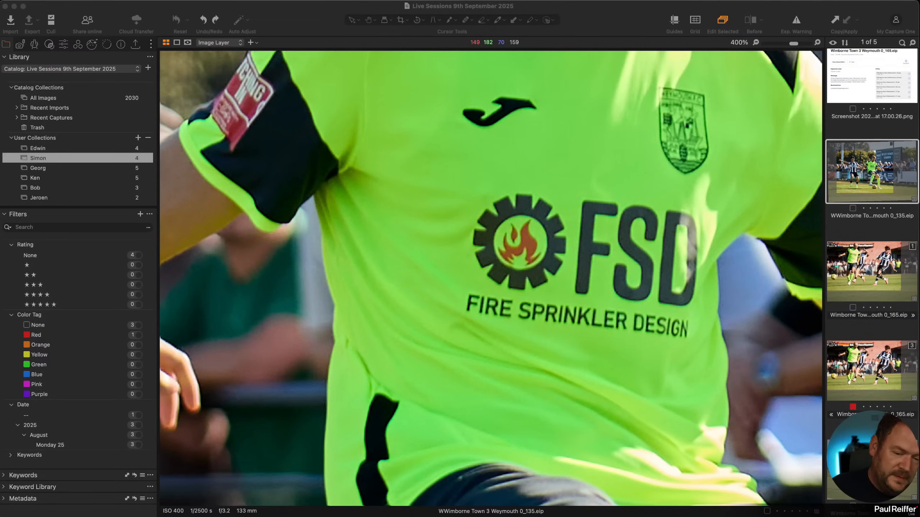
scroll(491, 278, down, 5)
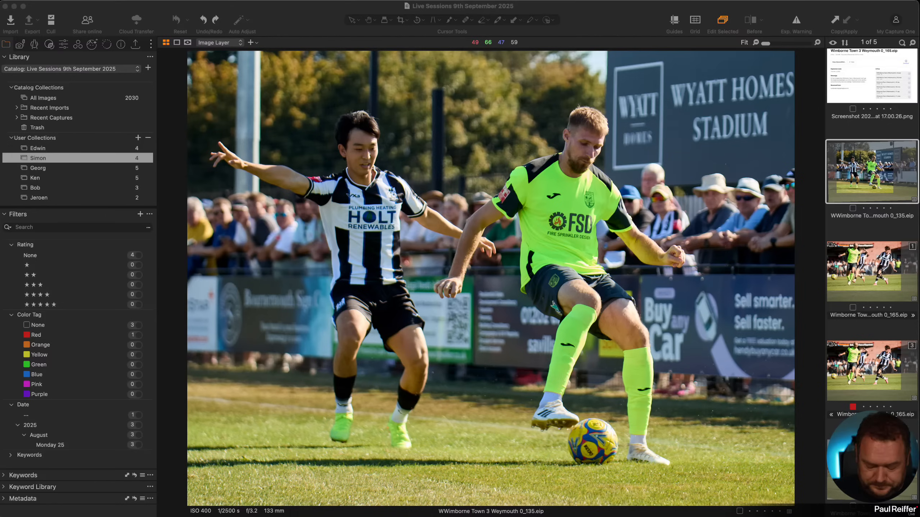
double_click(557, 242)
scroll(542, 256, up, 2)
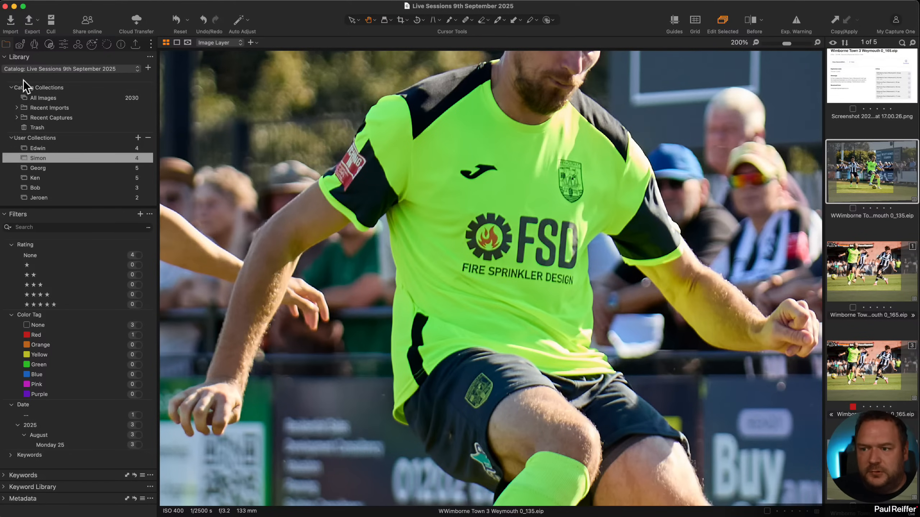
Sample the player's lime-green shirt in the 0_135 photo at two spots with the Advanced Color Editor picker.
click(63, 44)
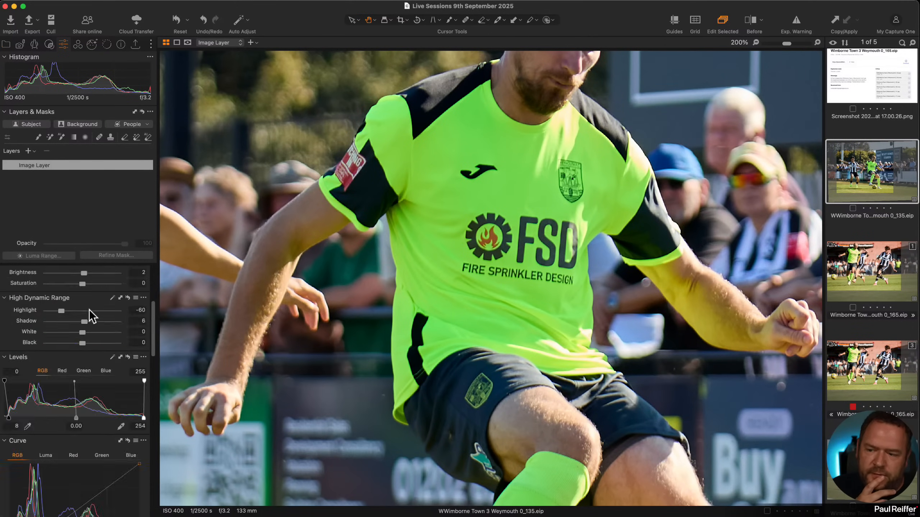
scroll(89, 310, down, 10)
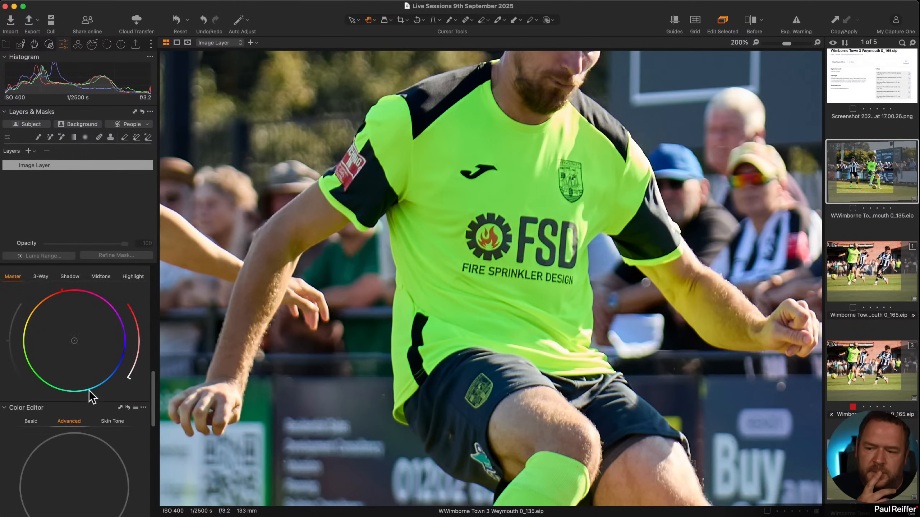
scroll(31, 267, down, 6)
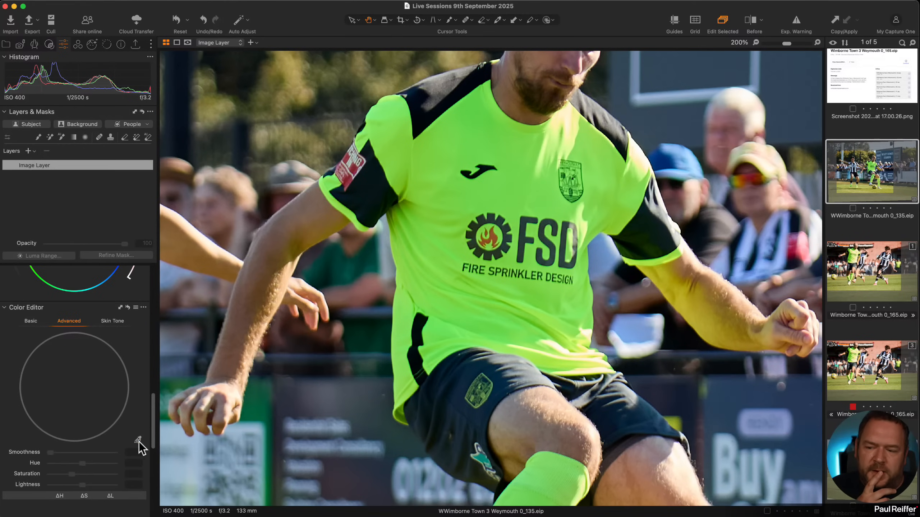
click(138, 440)
click(469, 153)
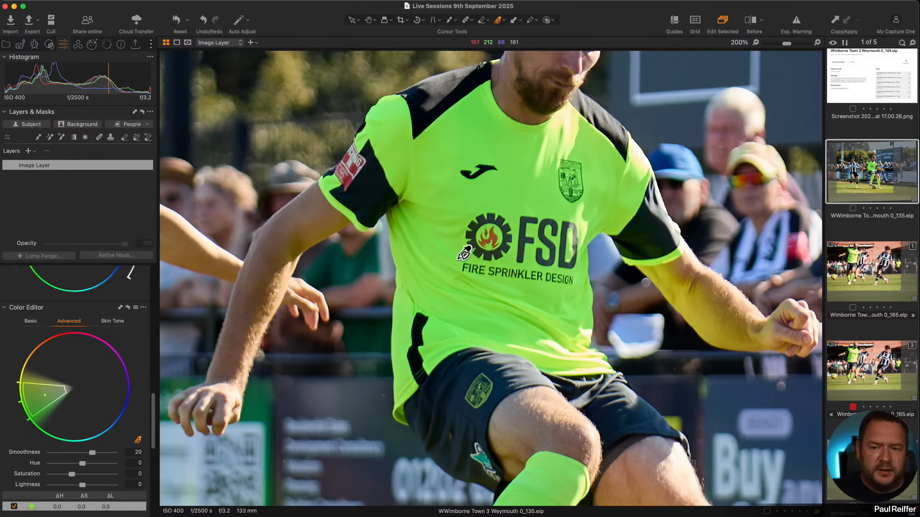
click(459, 313)
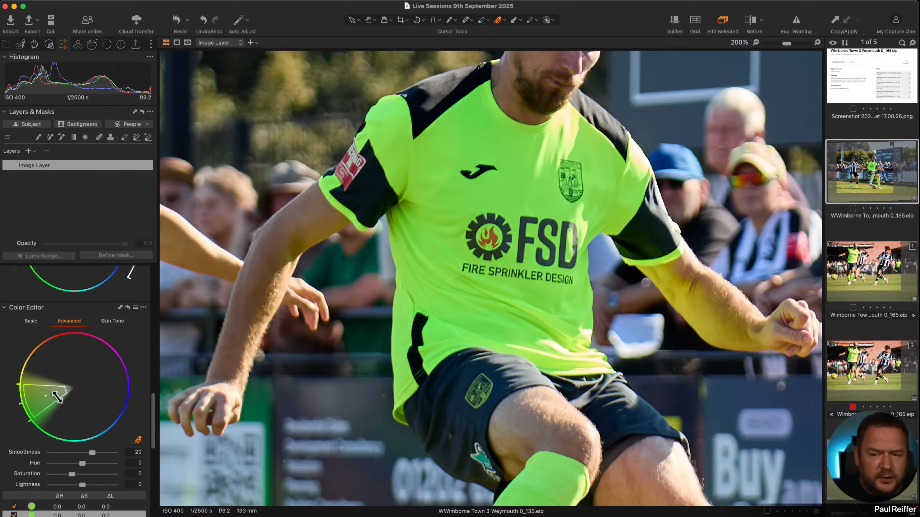
Sample the shaded green fabric of the player's shirt in variant 1 of the 0_165 photo for the Color Editor.
click(885, 250)
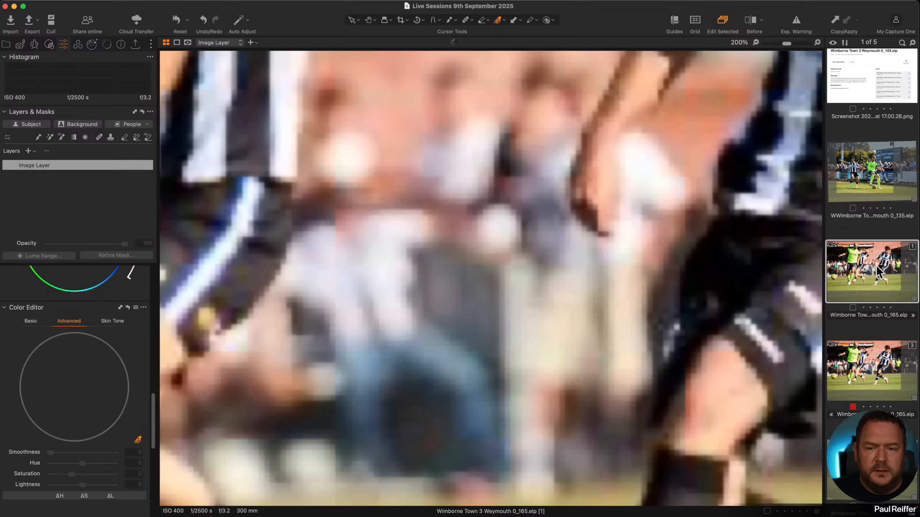
scroll(504, 219, up, 3)
scroll(505, 219, down, 5)
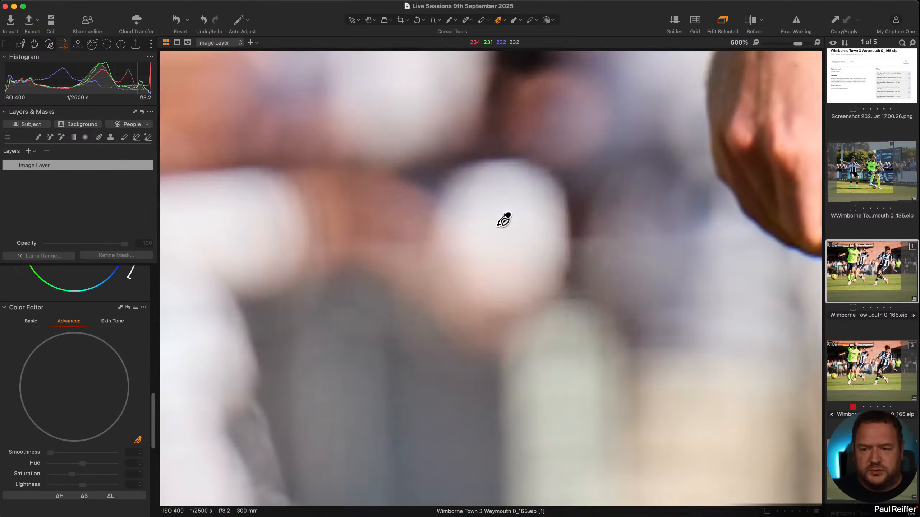
scroll(386, 181, up, 2)
scroll(386, 181, up, 2)
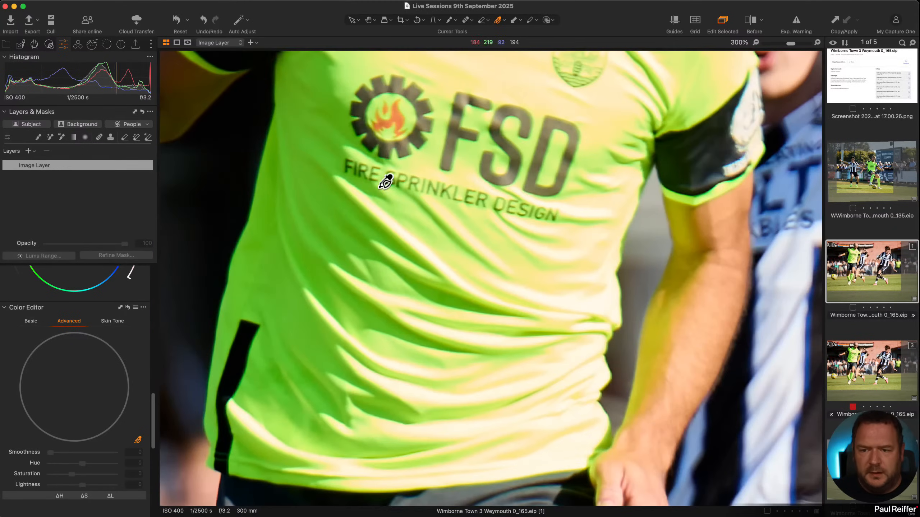
click(313, 205)
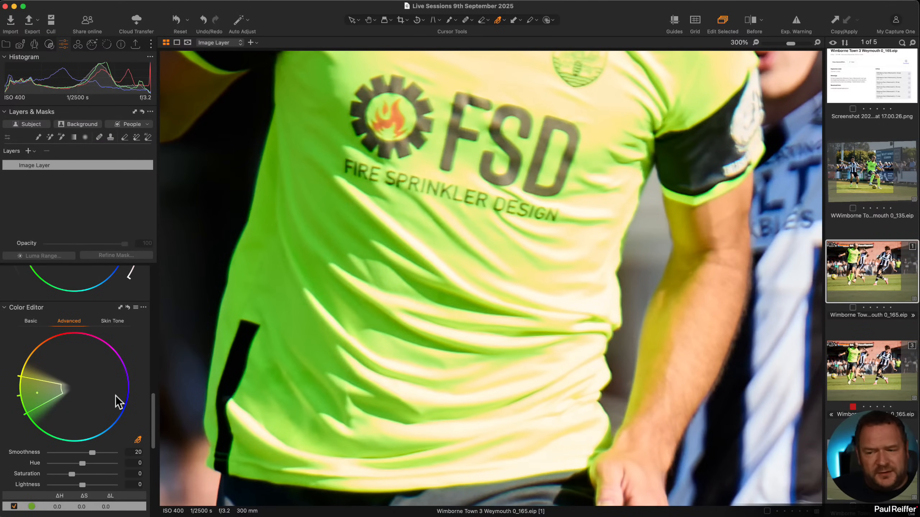
Sample four pale, washed-out highlight areas across the front and lower edge of the same shirt.
click(578, 278)
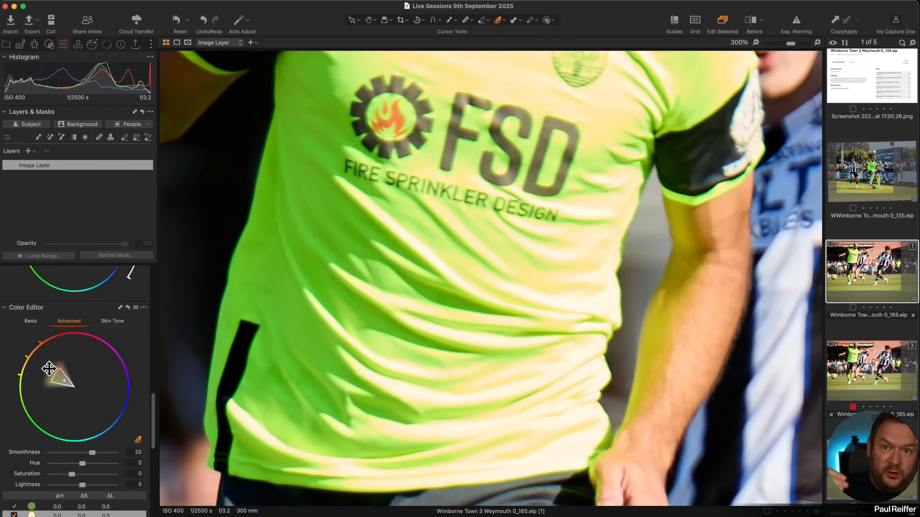
click(577, 296)
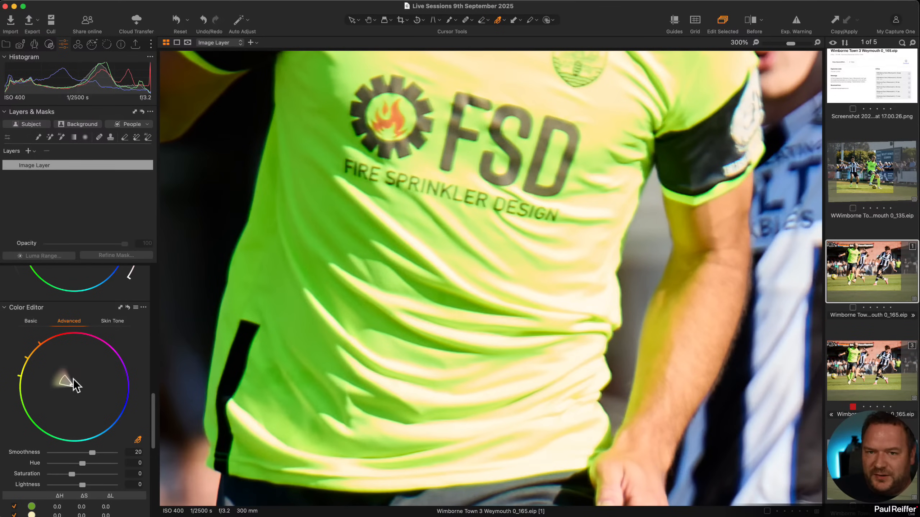
click(427, 402)
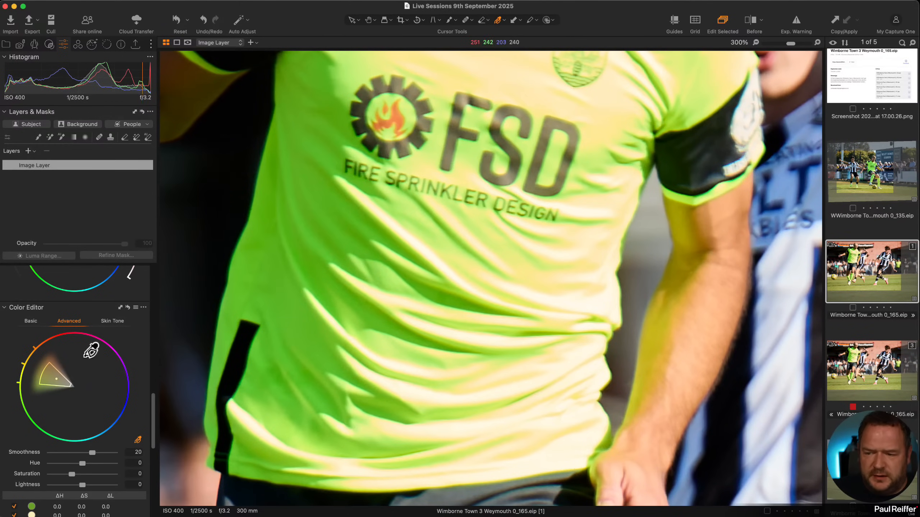
click(584, 424)
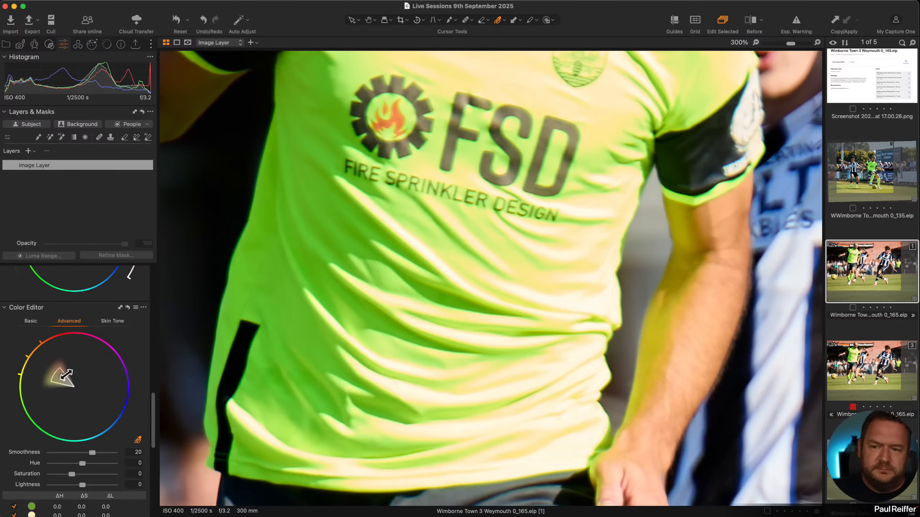
Examine the washed-out highlights on the green shirt in the full frame and enlarged to 400%.
scroll(566, 310, down, 10)
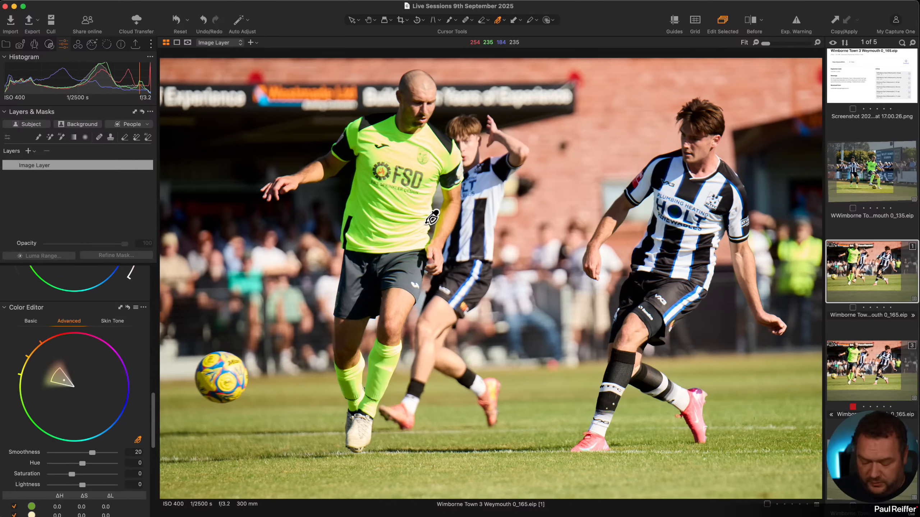
key(z)
click(414, 220)
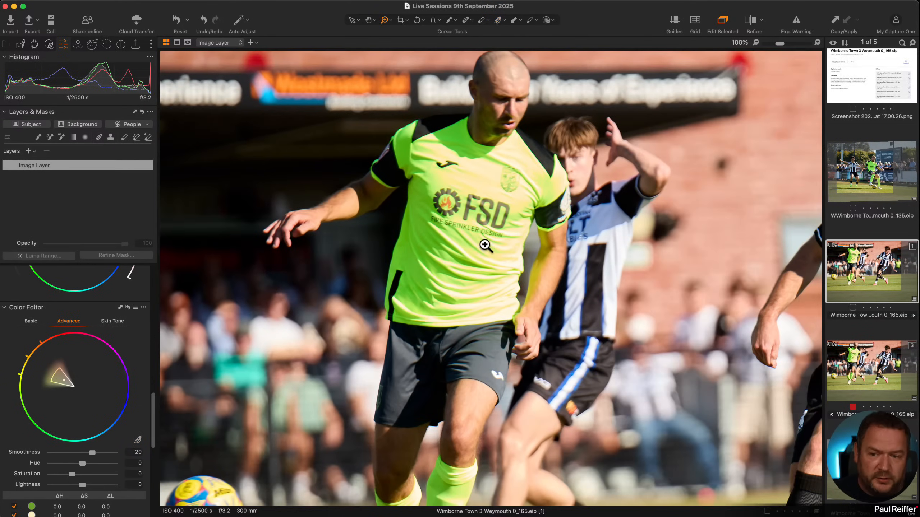
click(507, 283)
click(509, 286)
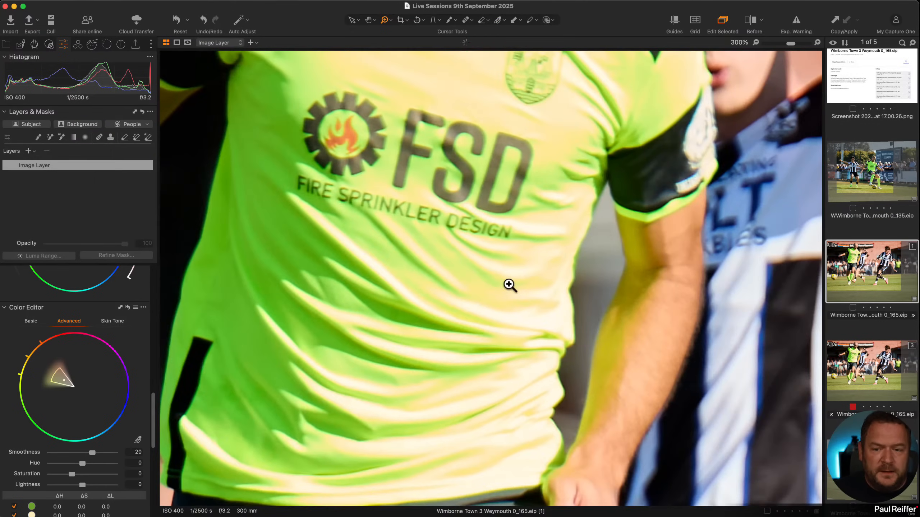
click(514, 324)
key(v)
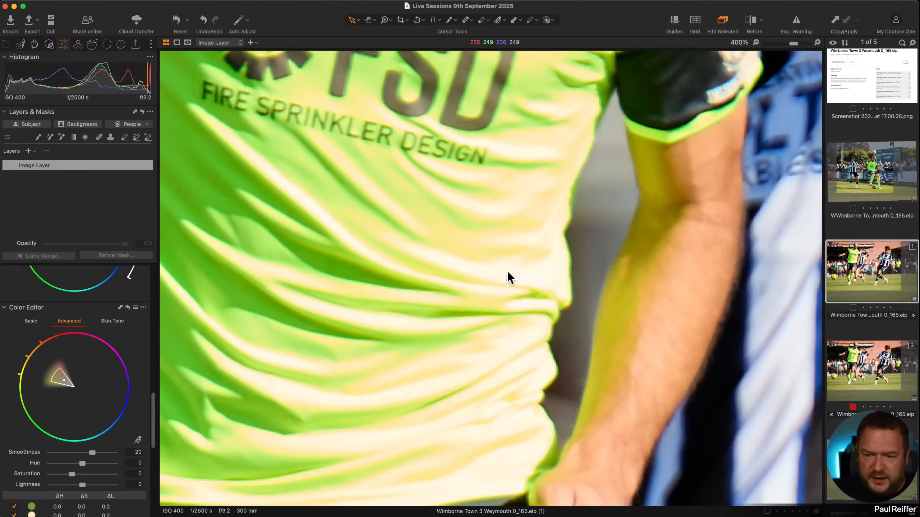
Sample another pale highlight near the shirt's waist for the Color Editor and compare the shirt in the before/after split view.
click(138, 440)
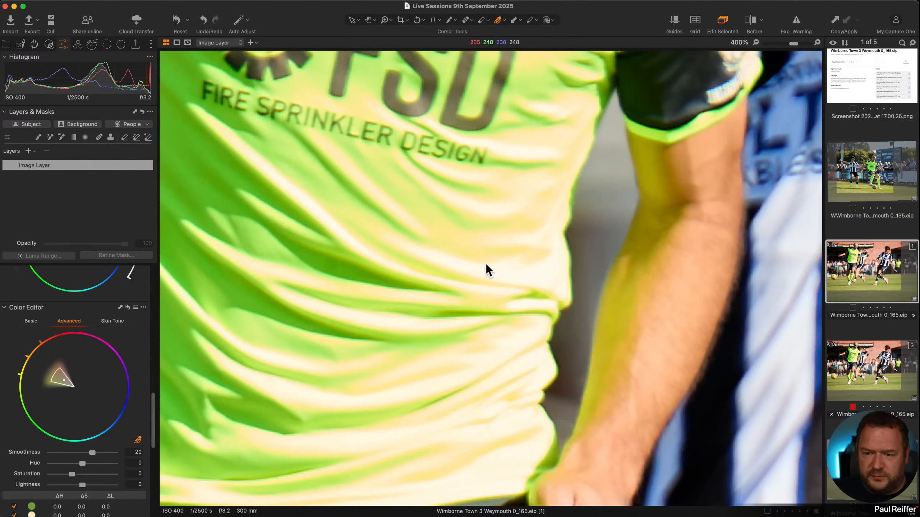
click(510, 274)
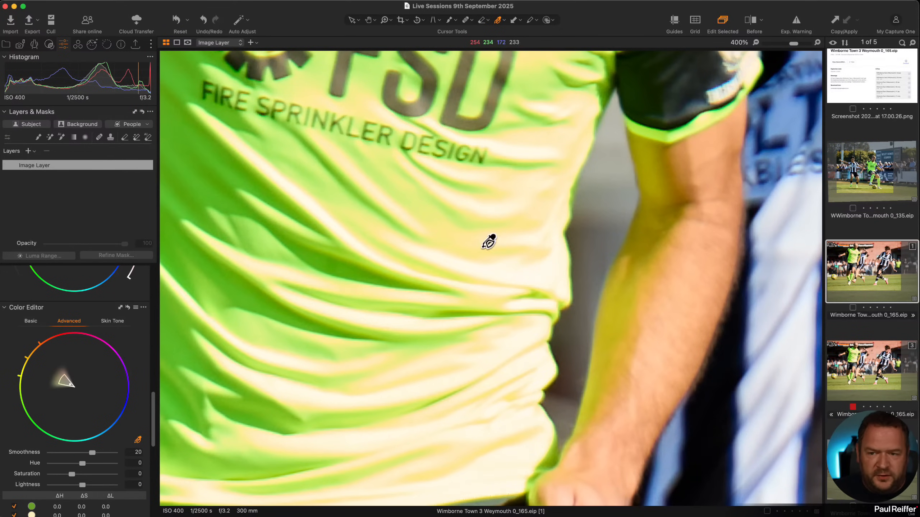
click(750, 21)
drag(491, 278, 735, 294)
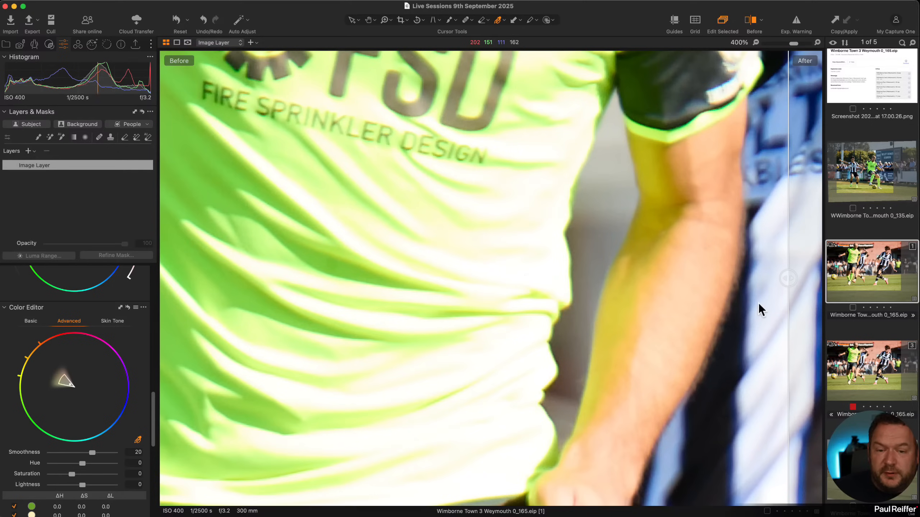
drag(788, 284, 263, 327)
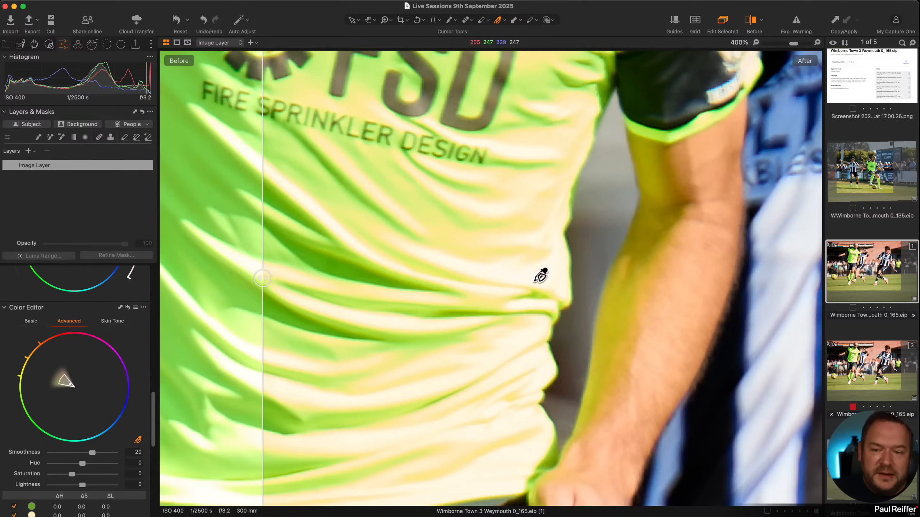
drag(262, 278, 802, 291)
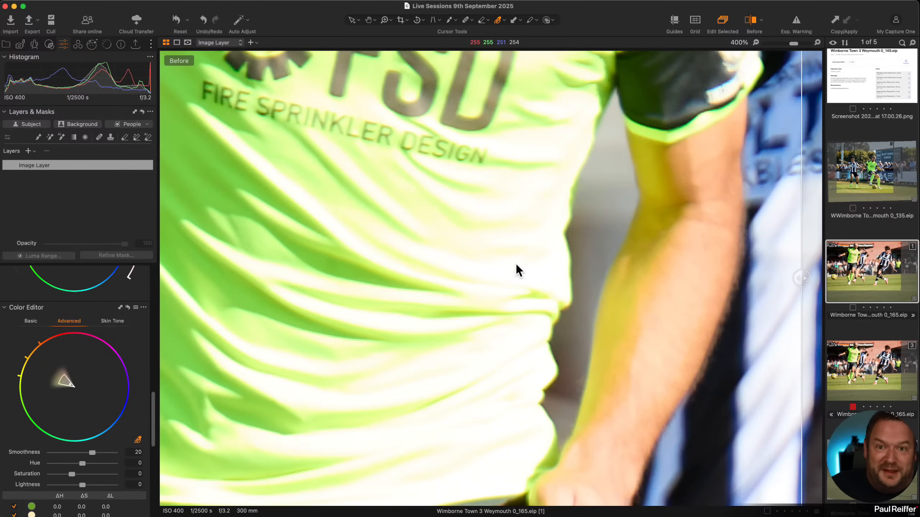
Create a new unedited variant of the 0_165 photo and select it.
right_click(859, 276)
click(880, 303)
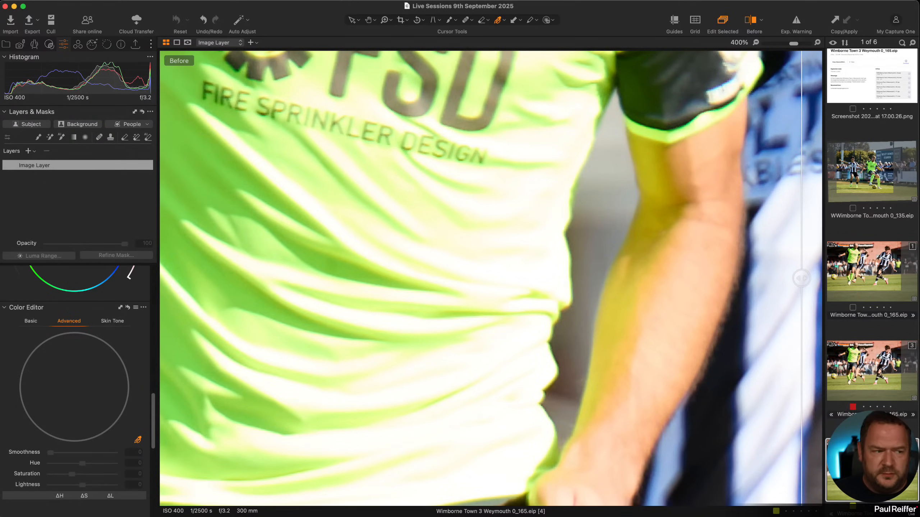
scroll(874, 394, down, 3)
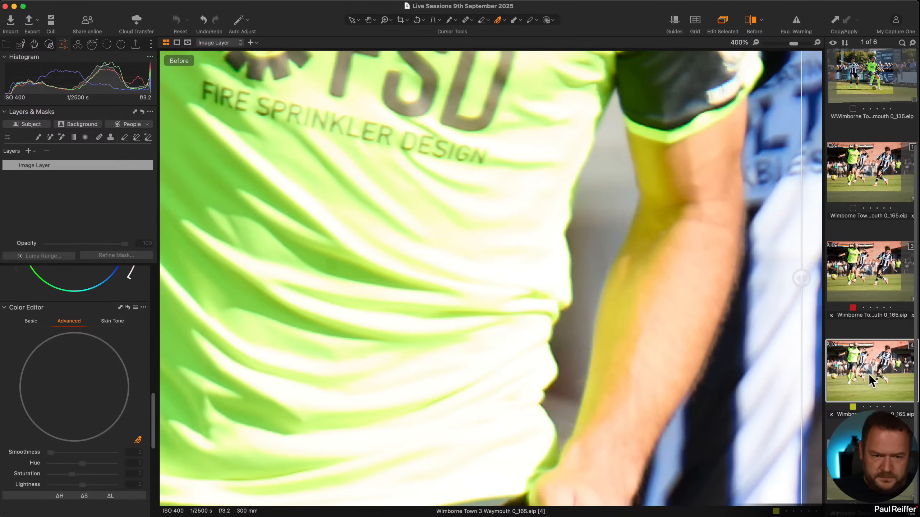
click(842, 328)
click(858, 377)
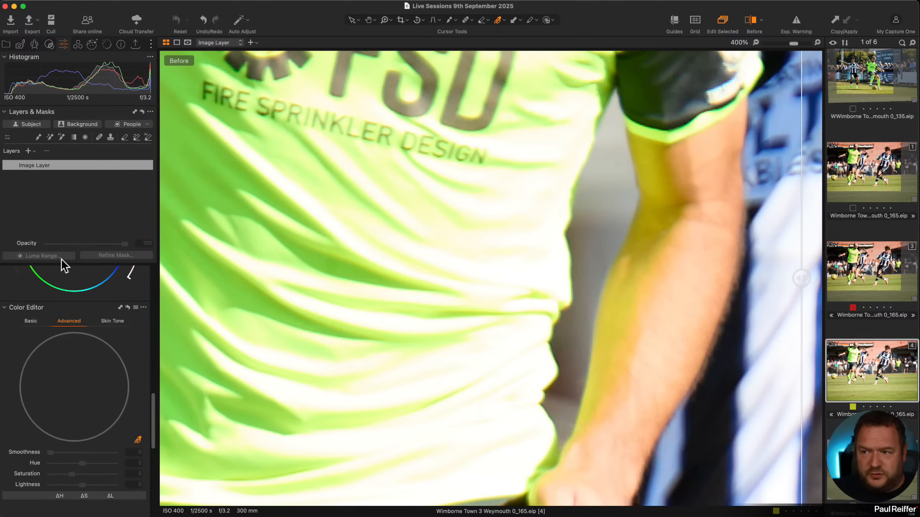
Lower the new variant's exposure to -3.48 to examine the shirt highlights in the full after view, and reset the exposure to 0.
scroll(80, 341, up, 10)
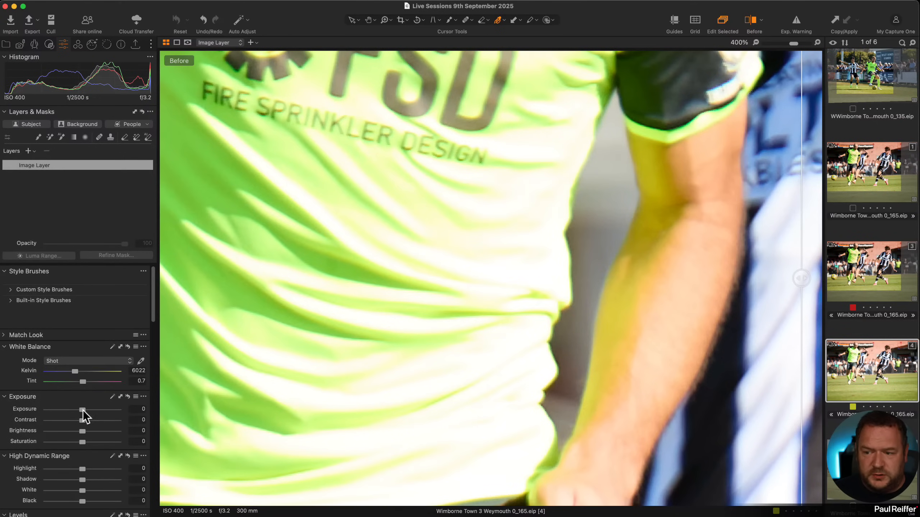
drag(82, 409, 57, 409)
drag(801, 278, 8, 322)
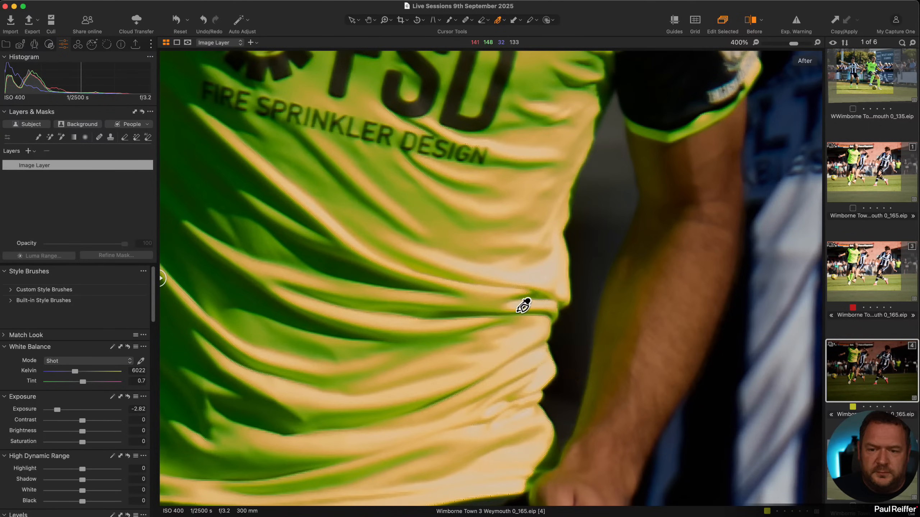
drag(57, 409, 51, 410)
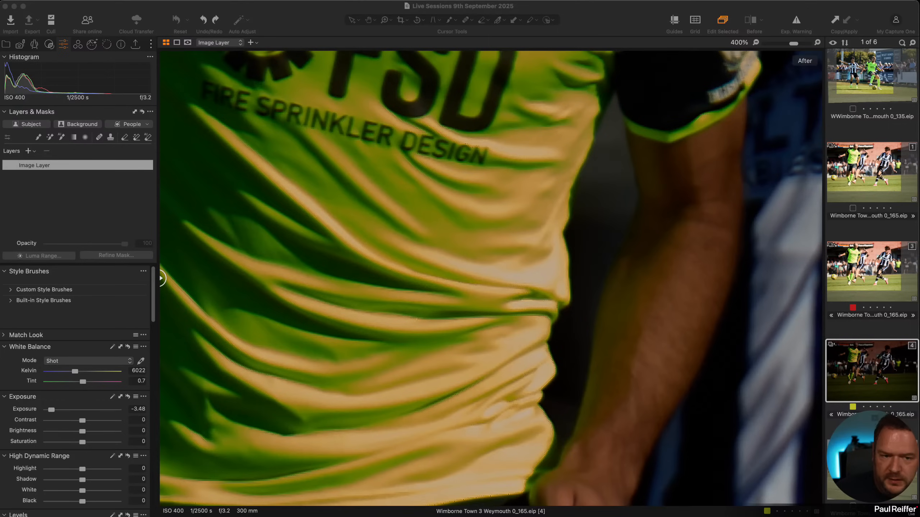
scroll(353, 172, down, 10)
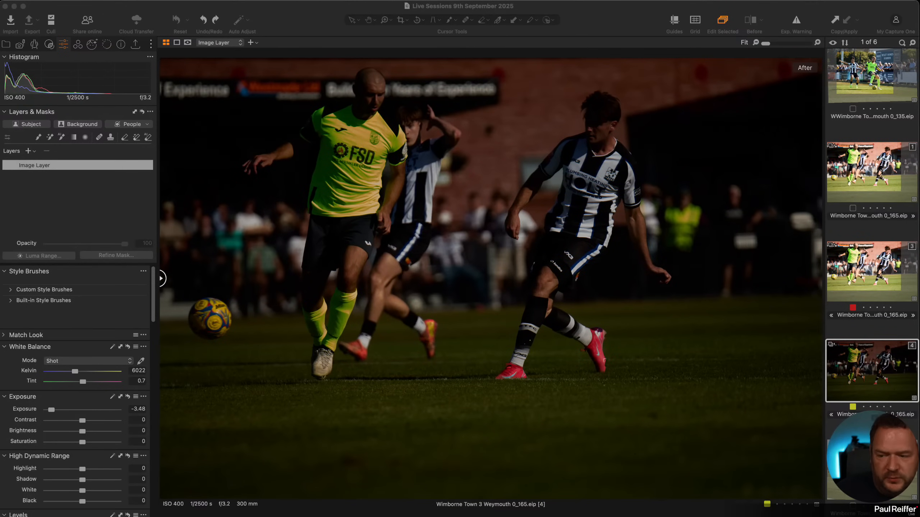
double_click(53, 409)
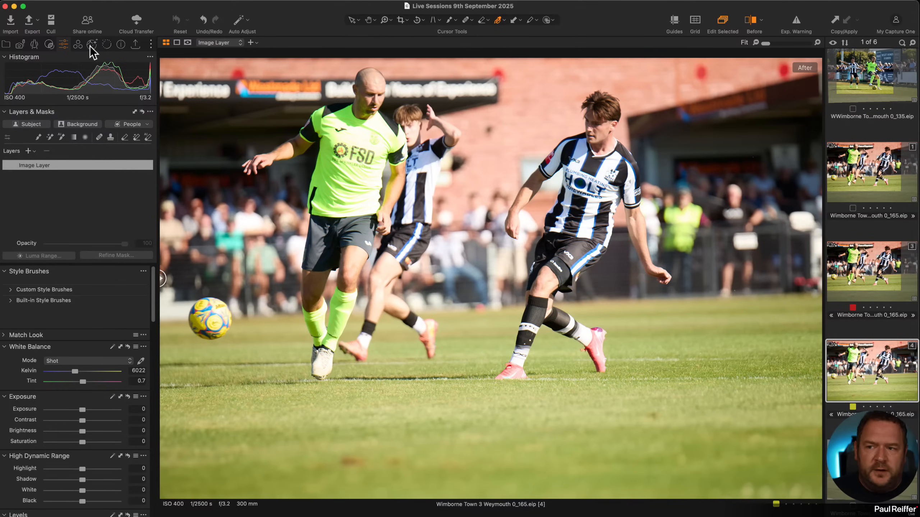
Set the new variant's base characteristics curve to Linear Response and expand the histogram.
click(77, 44)
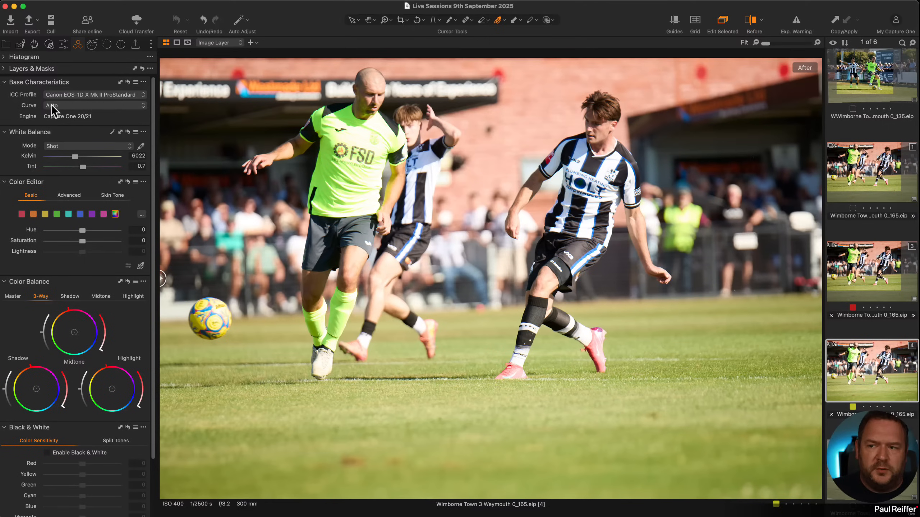
click(62, 106)
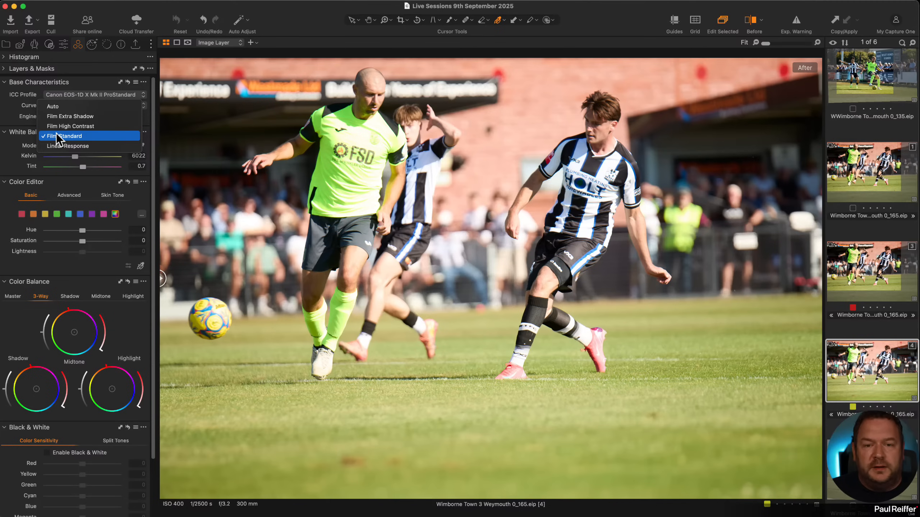
click(60, 145)
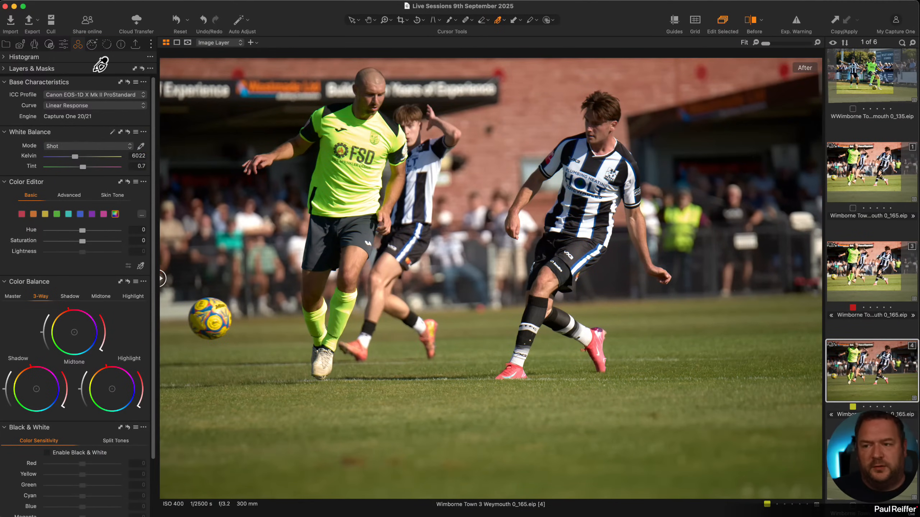
click(5, 58)
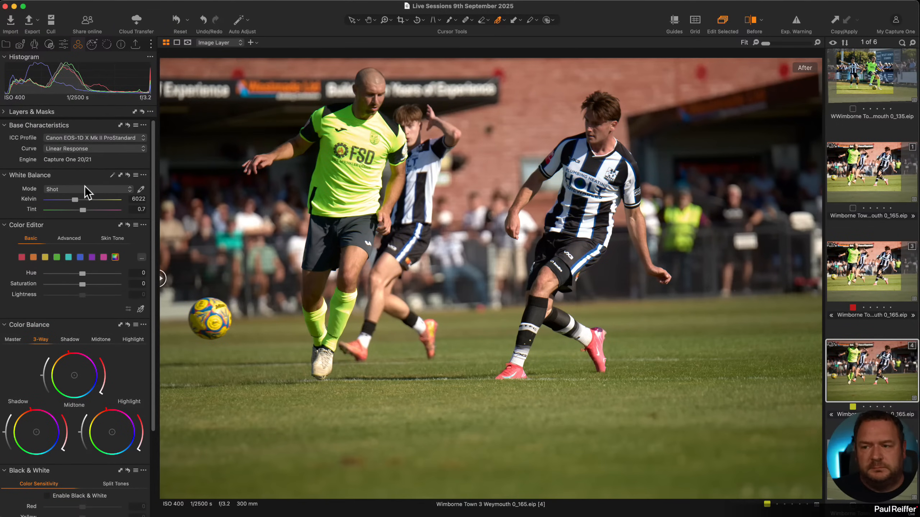
click(79, 149)
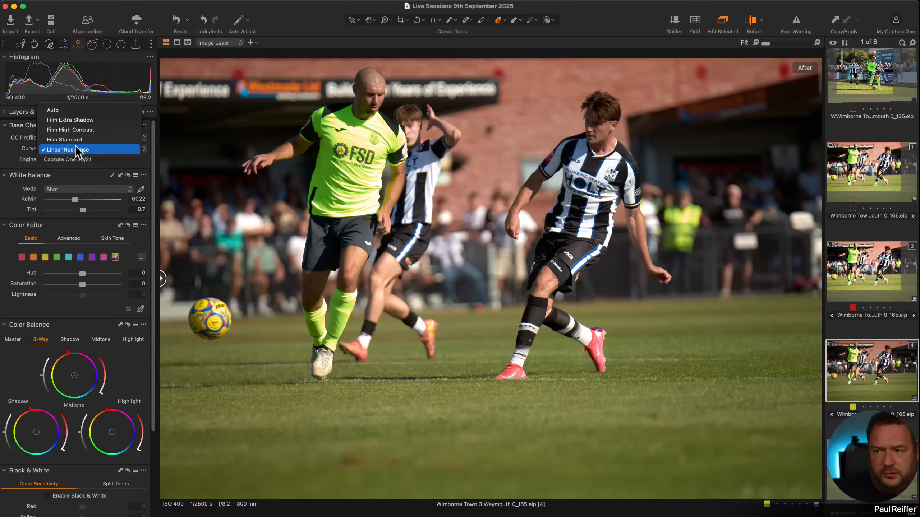
click(77, 149)
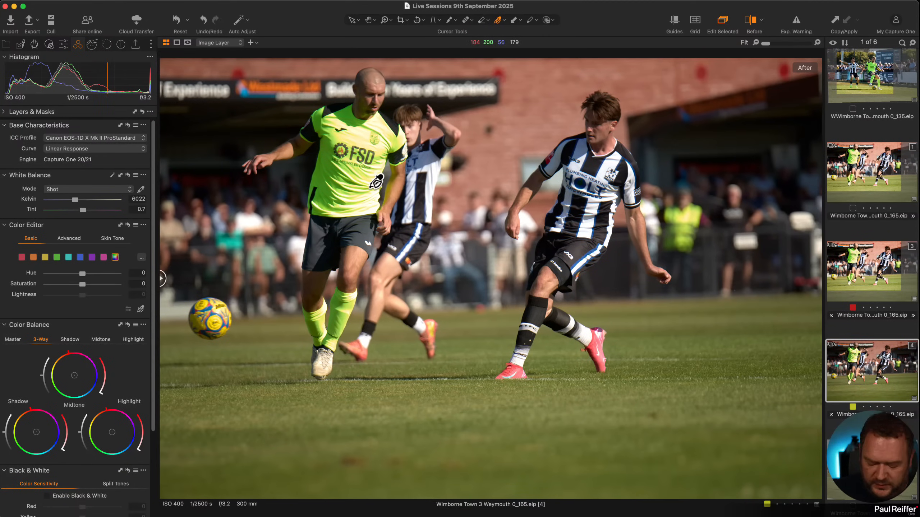
Examine the green shirt's highlights with the linear curve, enlarged up to 600% and in the full frame.
key(h)
double_click(368, 202)
scroll(480, 269, up, 3)
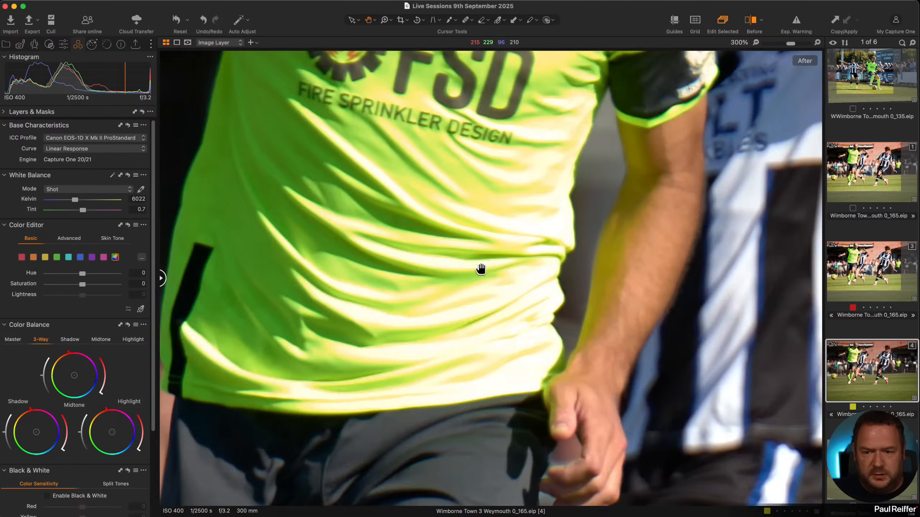
scroll(515, 304, up, 4)
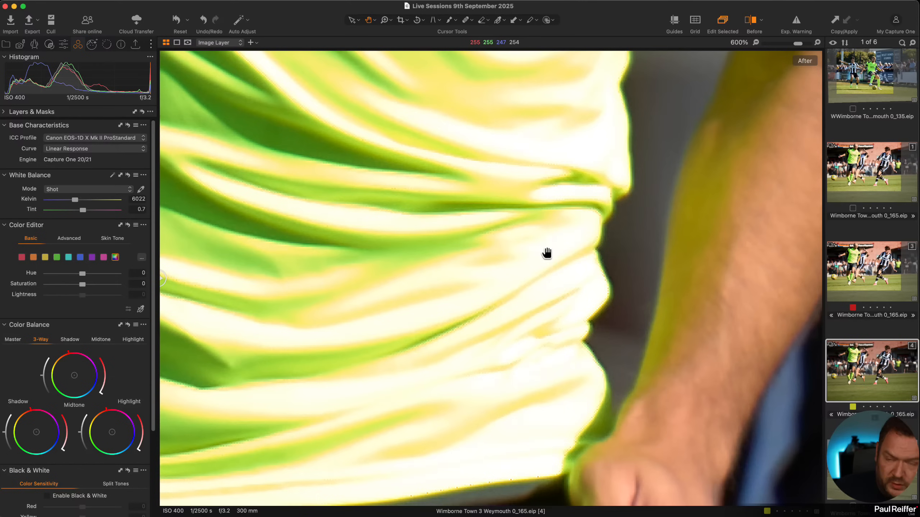
key(super+0)
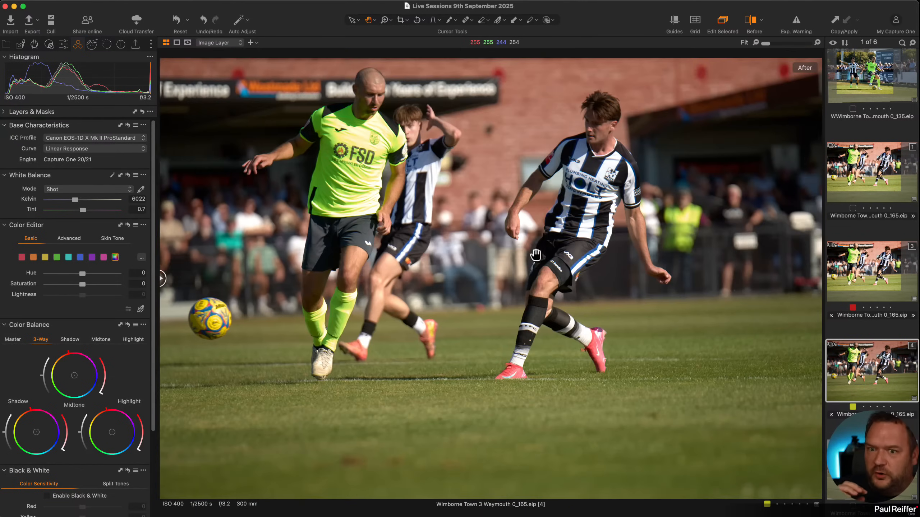
Create an AI mask of the player in the green shirt and display its overlay around his hand and waist.
click(69, 44)
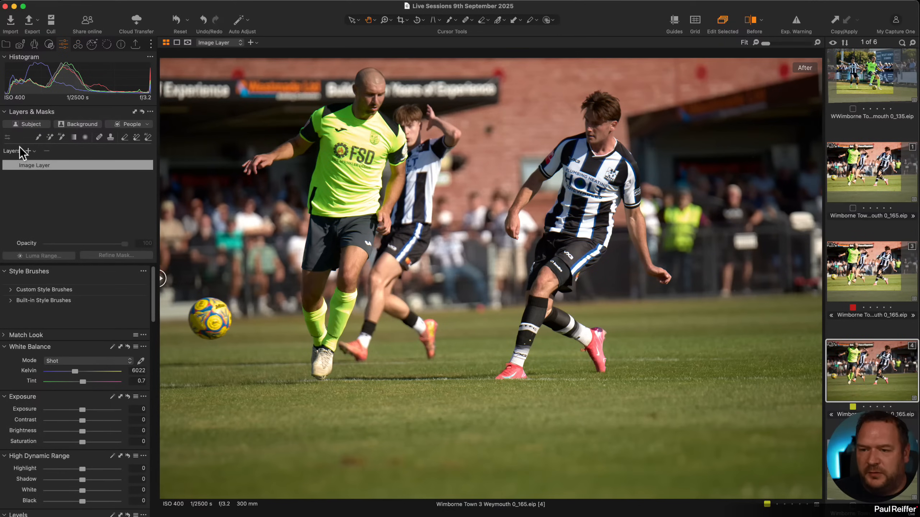
click(61, 136)
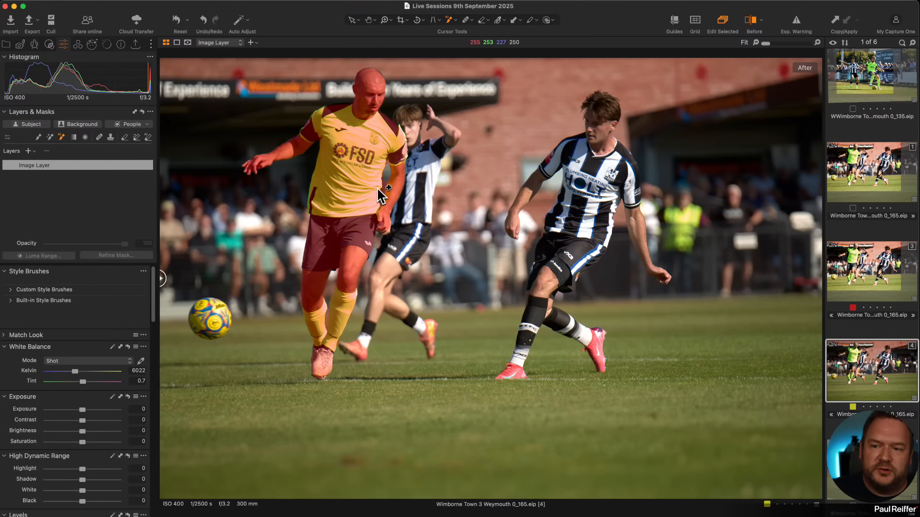
click(368, 190)
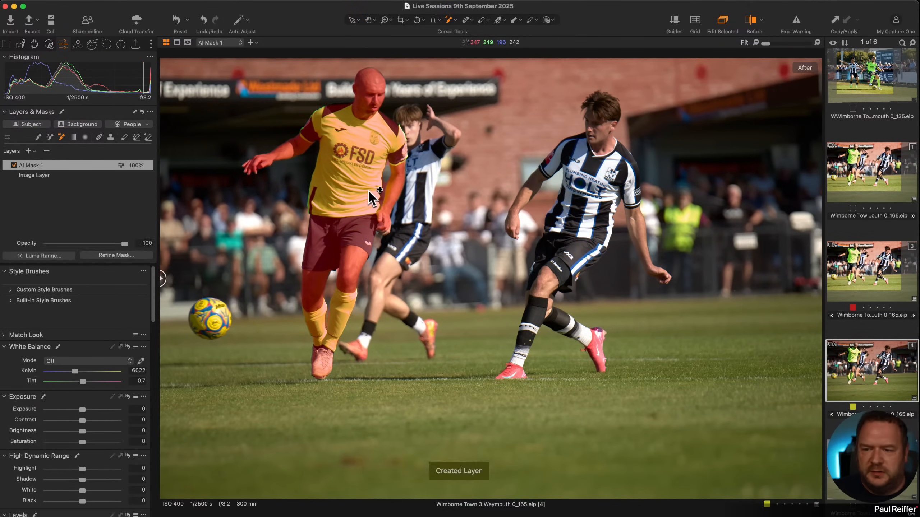
key(m)
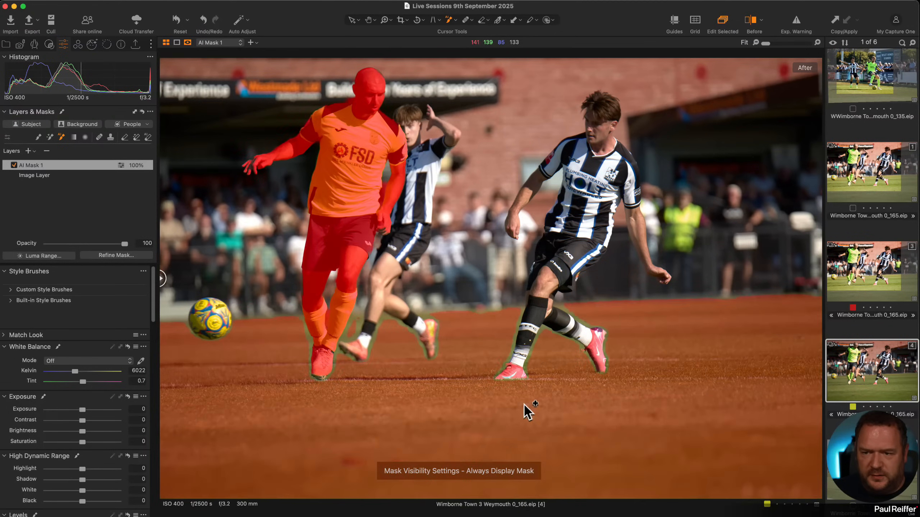
key(v)
scroll(383, 199, up, 10)
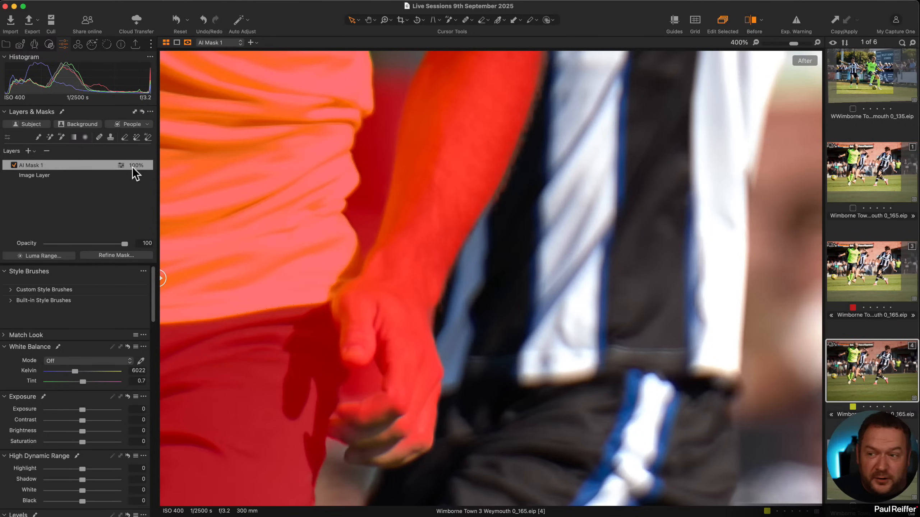
Try to remove the background gap between the player's shirt and arm from the mask with the AI Eraser.
click(147, 138)
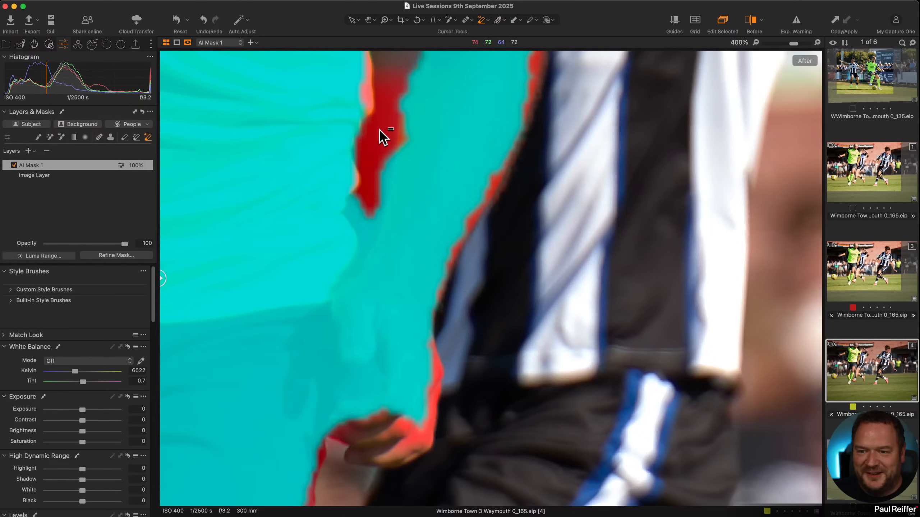
click(382, 137)
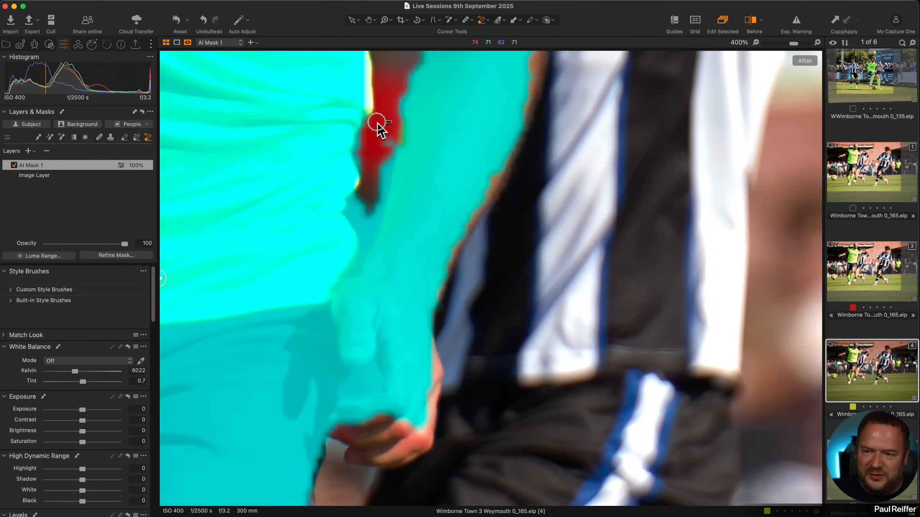
click(379, 130)
key(m)
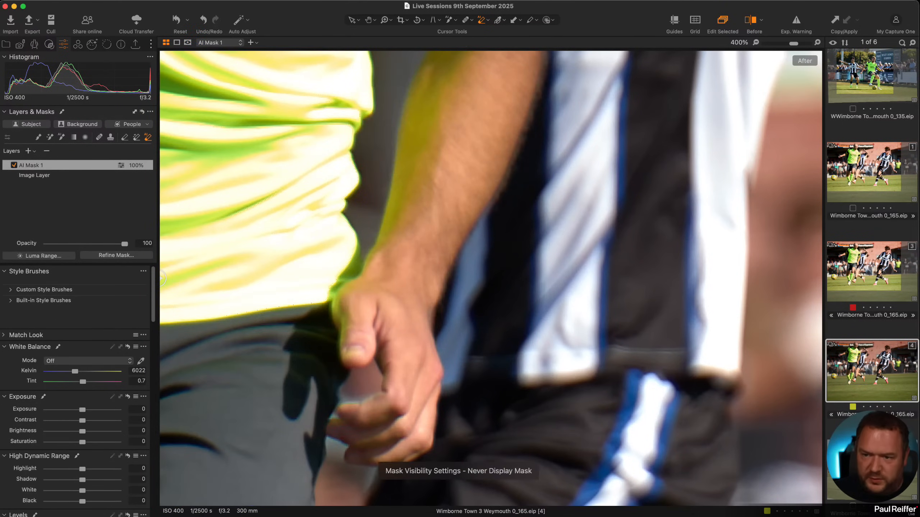
scroll(439, 226, down, 5)
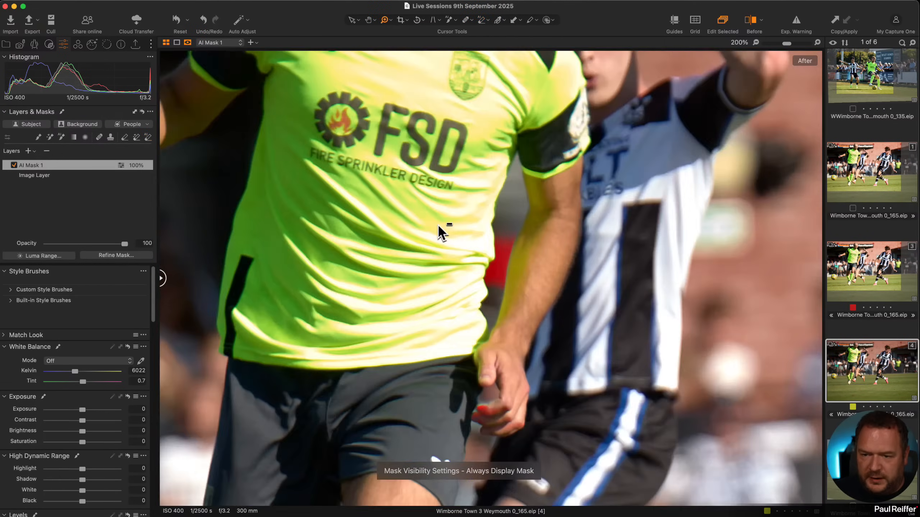
key(z)
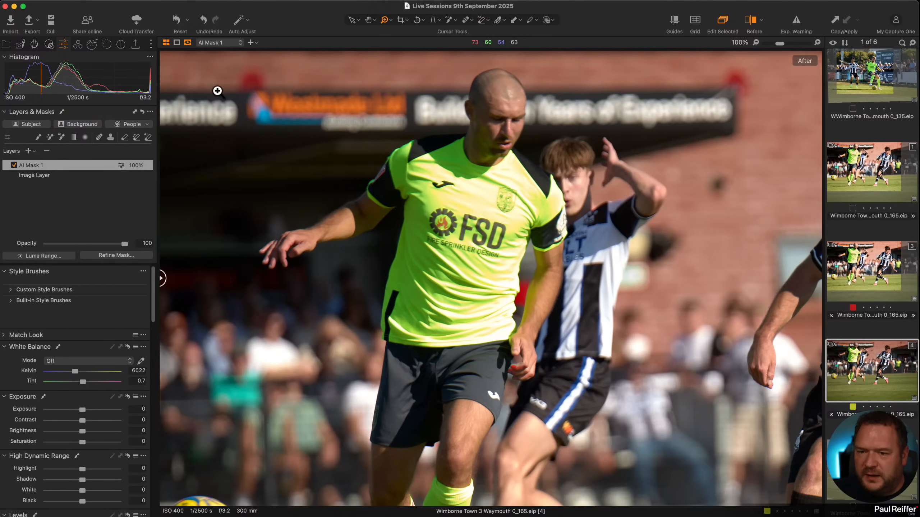
Undo the last AI Eraser edit, display the mask overlay and delete the AI mask layer.
key(super+z)
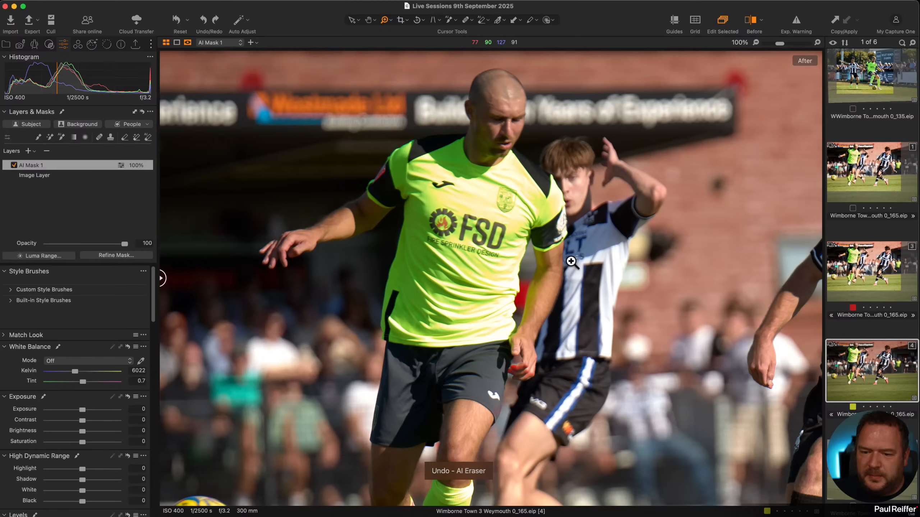
key(m)
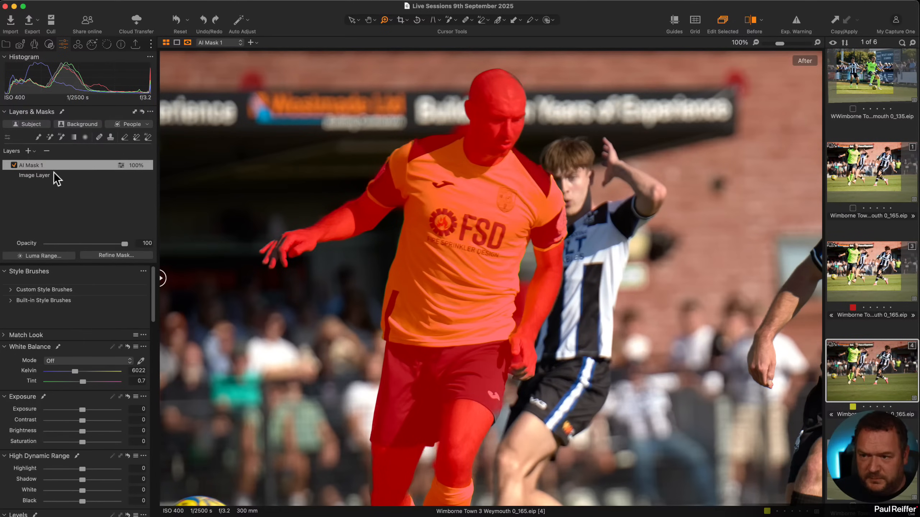
click(47, 151)
Create an AI mask covering only the player's green shirt, check it as a grayscale mask and hide the overlay.
click(60, 138)
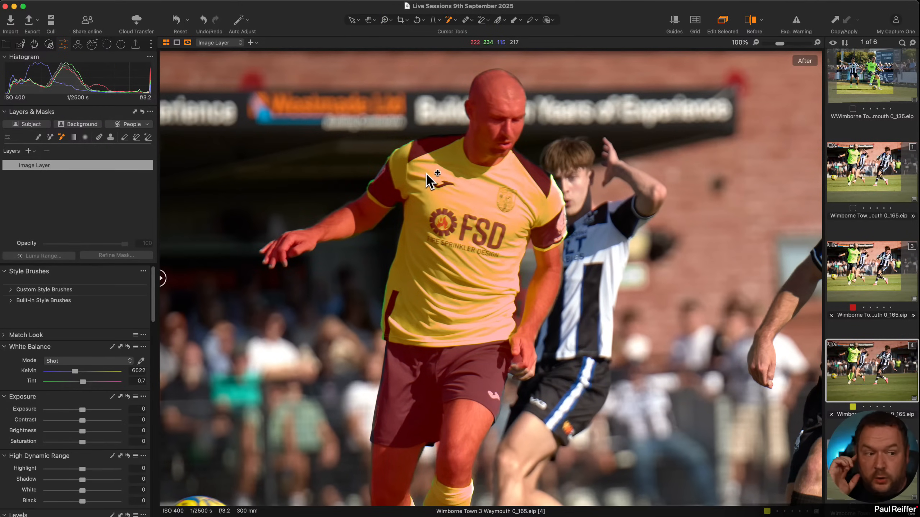
drag(369, 126, 566, 343)
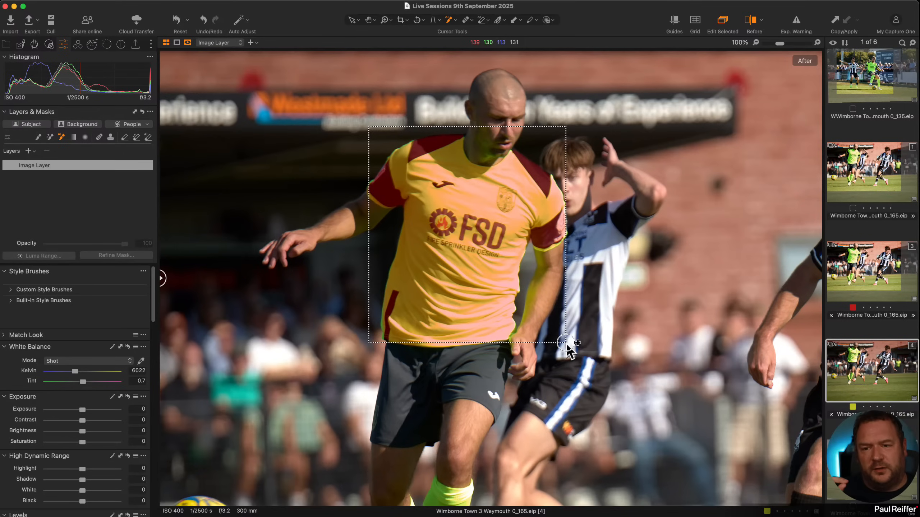
drag(566, 343, 566, 343)
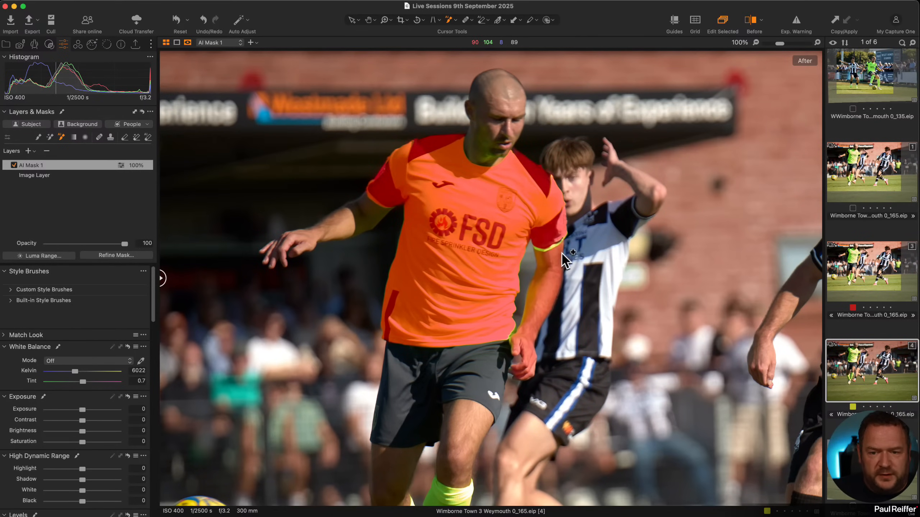
drag(553, 244, 533, 255)
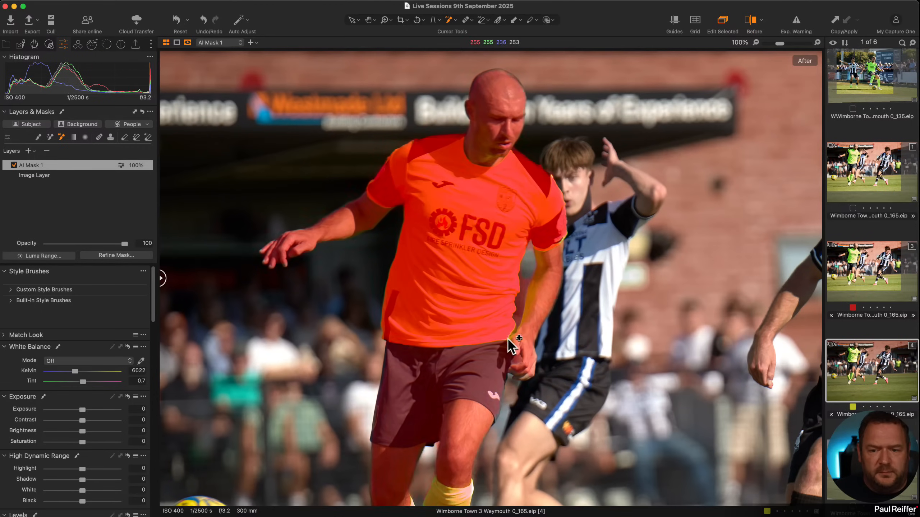
drag(458, 230, 490, 310)
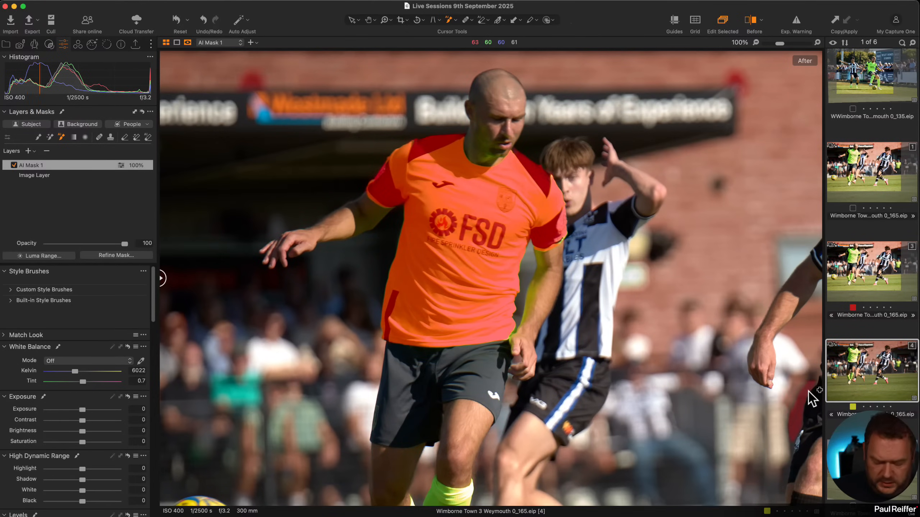
key(alt+m)
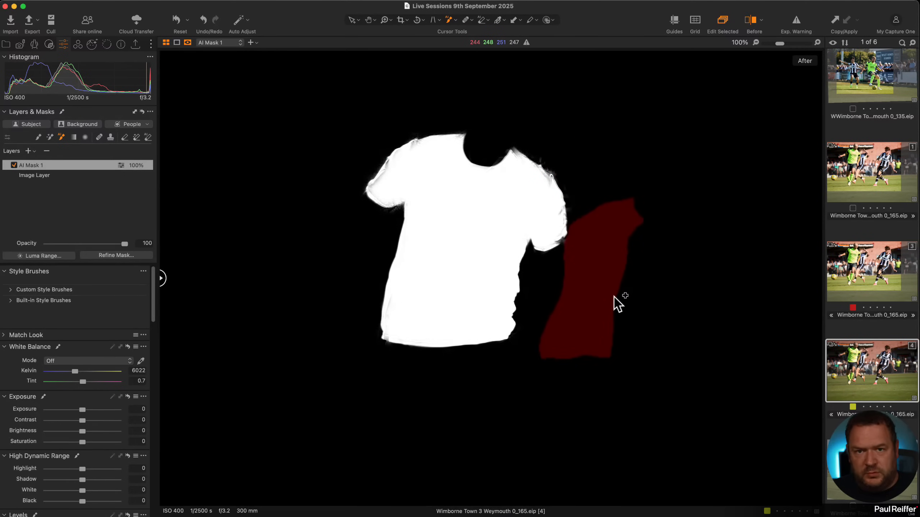
key(alt+m)
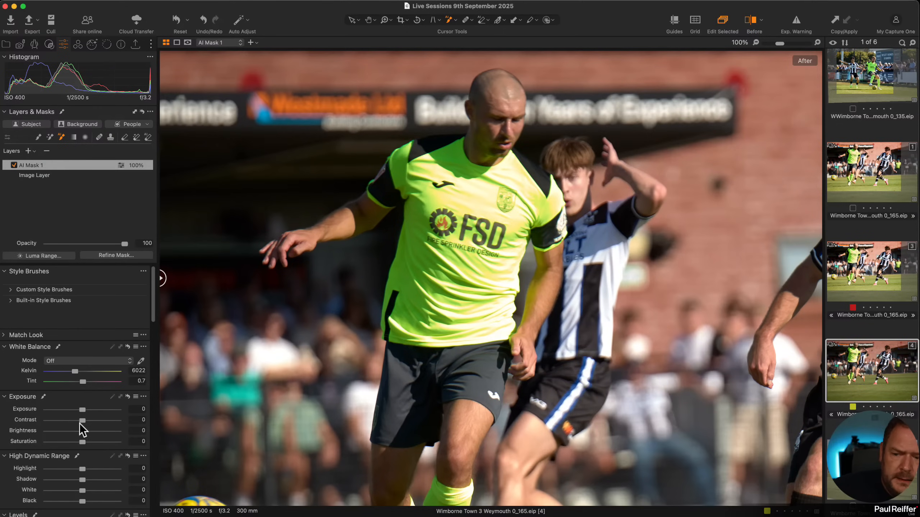
Pick the shirt's highlight color in the advanced Color Editor, widen its hue and saturation range, and set smoothness to 30.
mouse_move(78, 411)
mouse_down()
mouse_move(62, 411)
mouse_move(80, 416)
mouse_up()
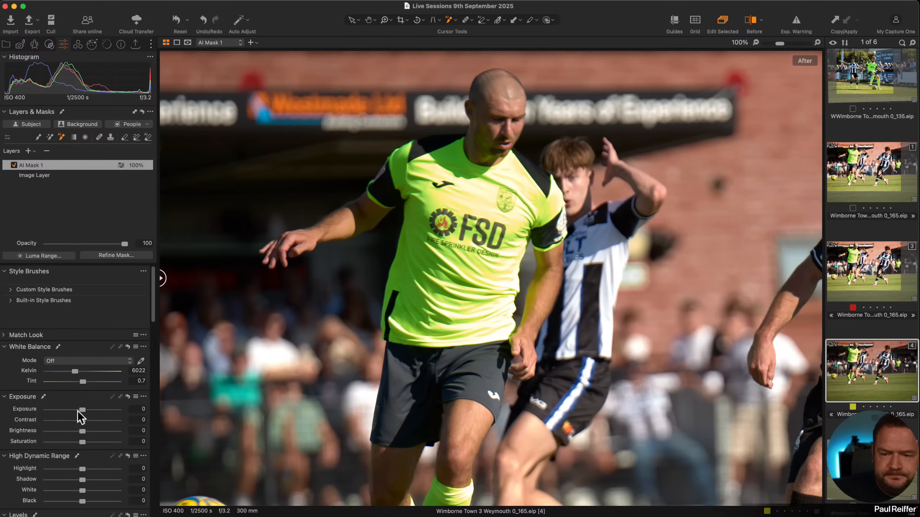
scroll(77, 416, down, 10)
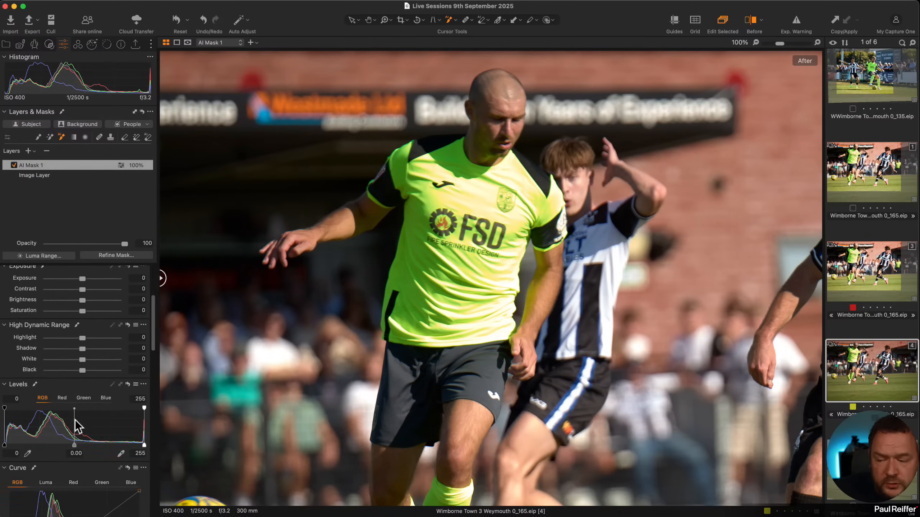
scroll(77, 426, down, 10)
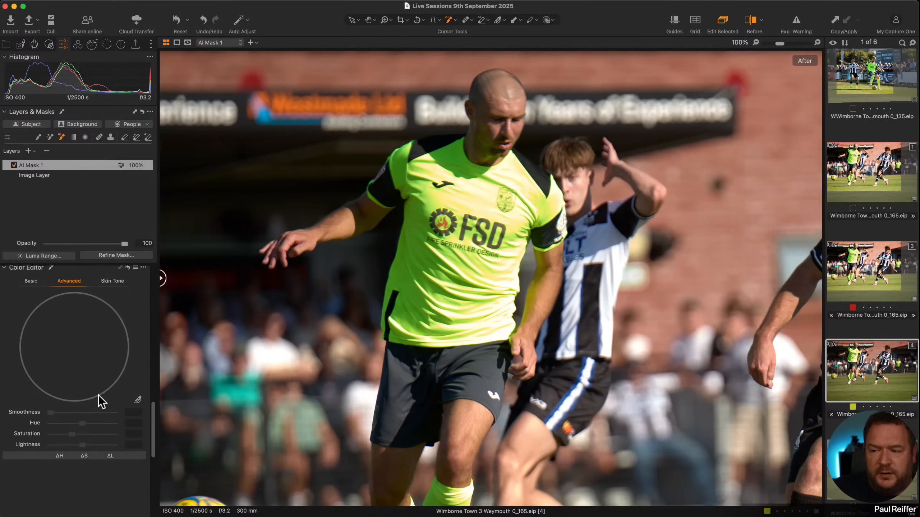
click(138, 371)
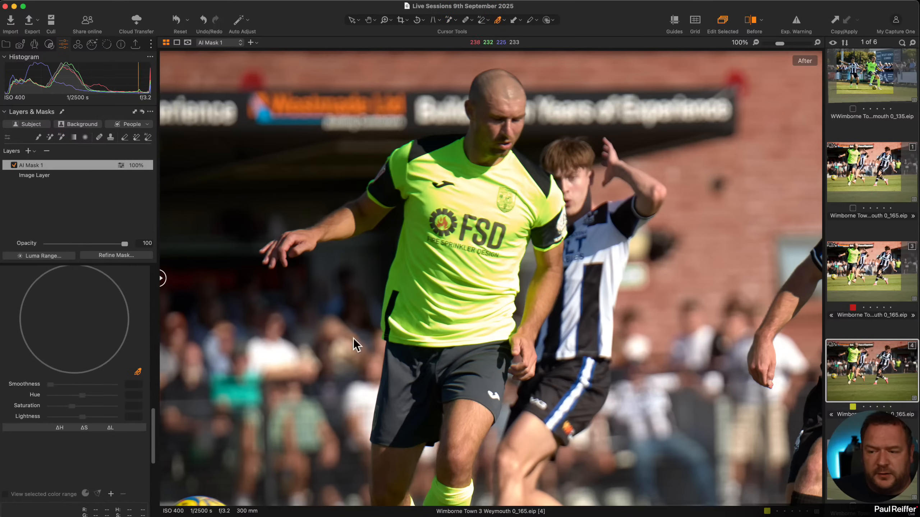
click(503, 300)
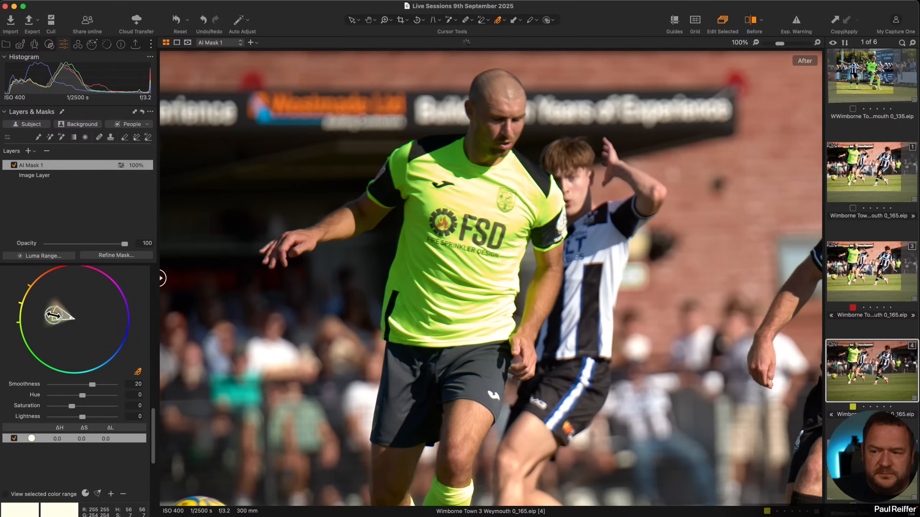
drag(57, 306, 45, 335)
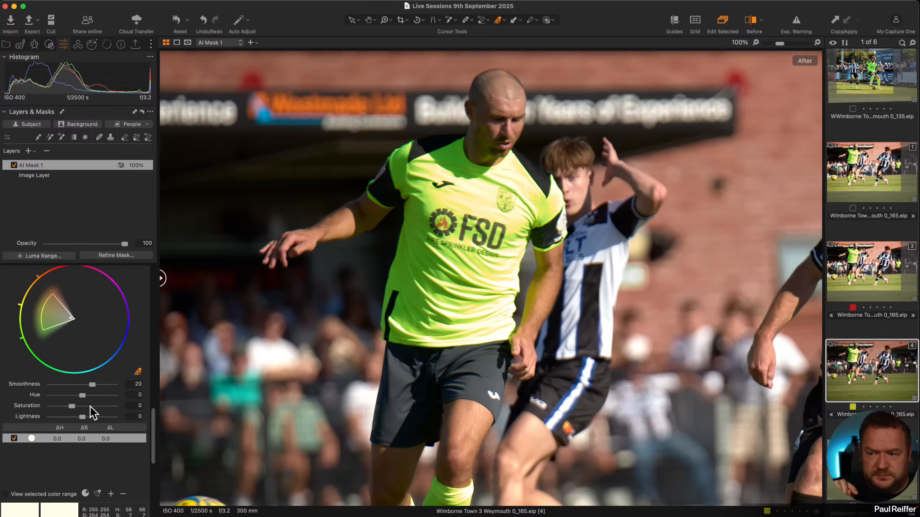
drag(92, 384, 131, 383)
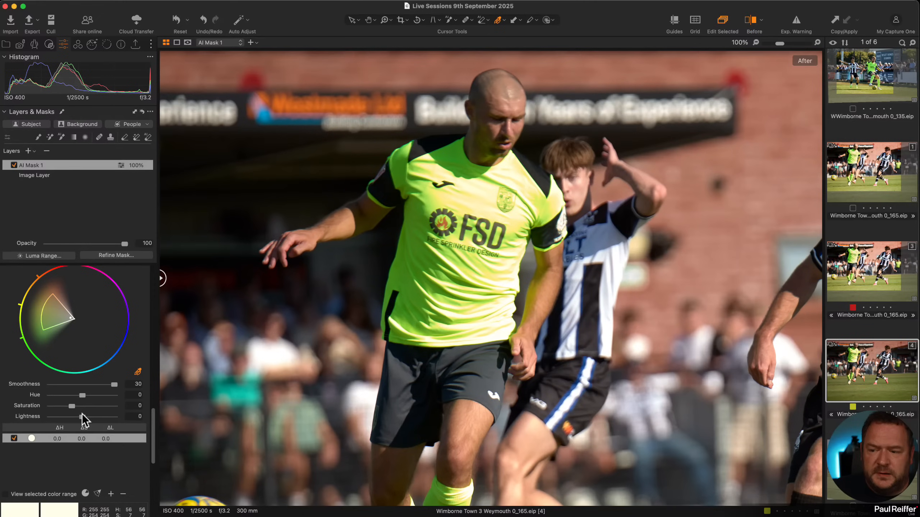
Set the picked shirt color's hue to 5.5, saturation to 44.3 and lightness to -20.6, and view the full frame.
mouse_move(82, 417)
mouse_down()
mouse_move(68, 419)
mouse_move(93, 396)
mouse_move(69, 397)
mouse_move(89, 399)
mouse_move(76, 417)
mouse_up()
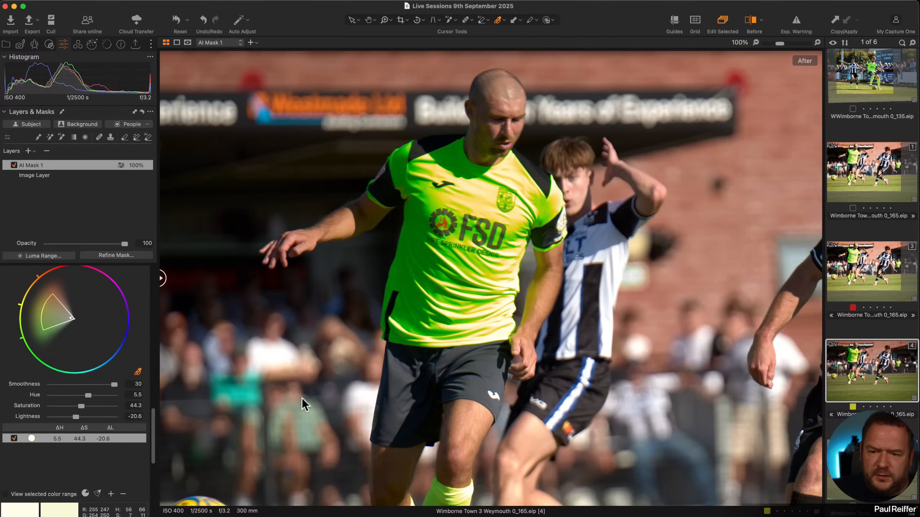
key(h)
double_click(493, 282)
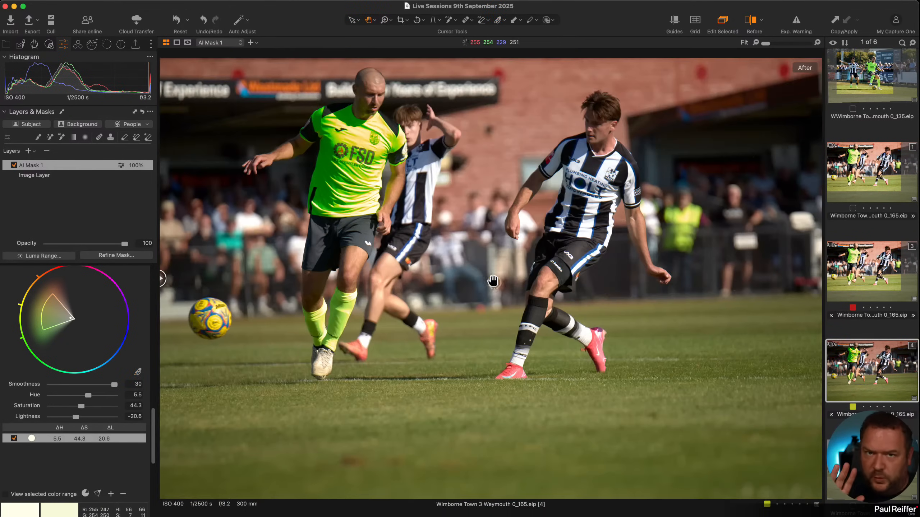
Enlarge the shirt to 200% and set the picked color's hue to 22.8, saturation to 101.3 and lightness to -45.1.
key(z)
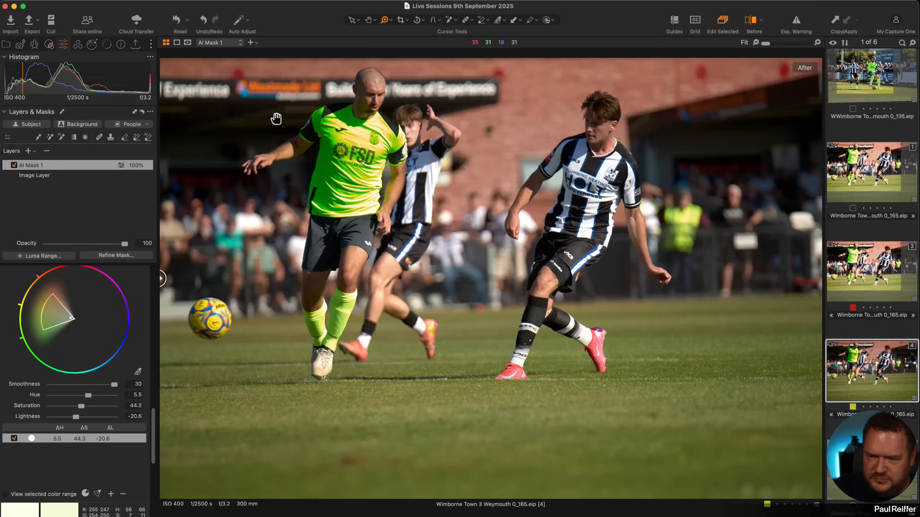
click(417, 239)
click(511, 321)
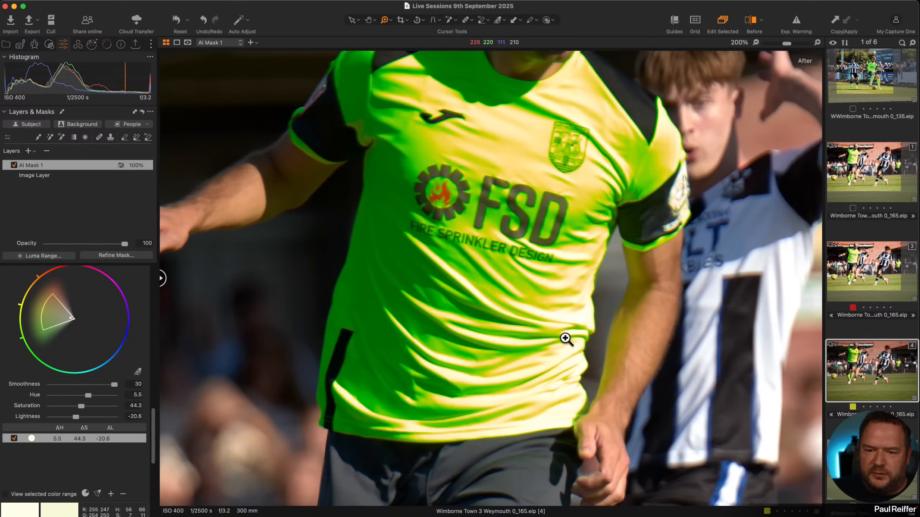
drag(75, 416, 106, 396)
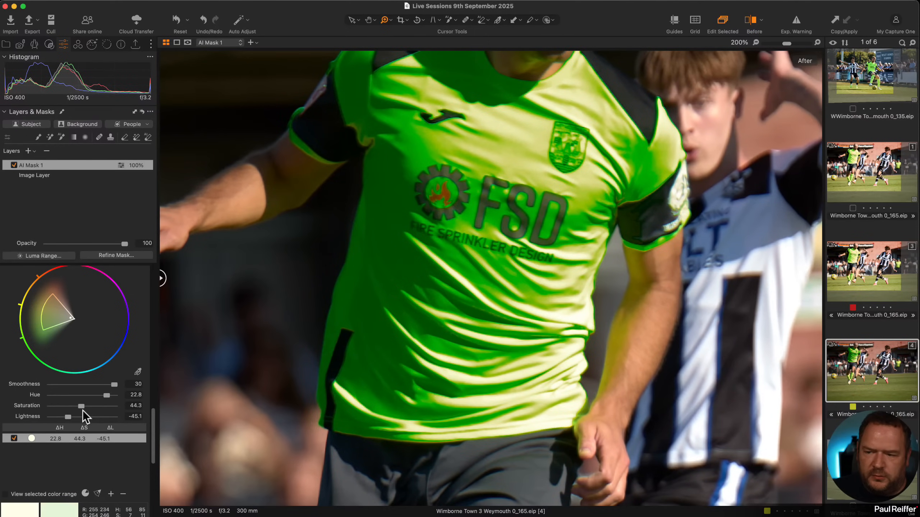
drag(82, 409, 93, 408)
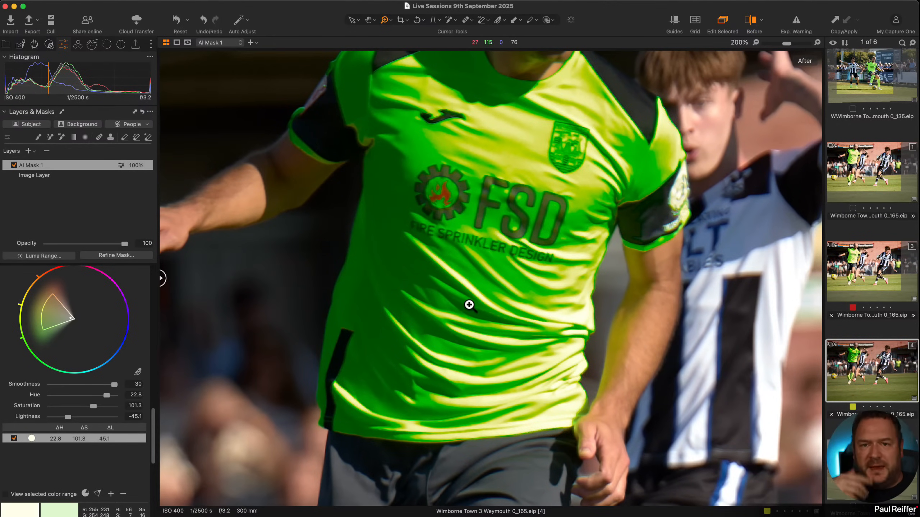
Compare the shirt's folds with the AI mask layer off and on at 1100%, and examine the whole shirt at 200%.
click(545, 303)
click(493, 304)
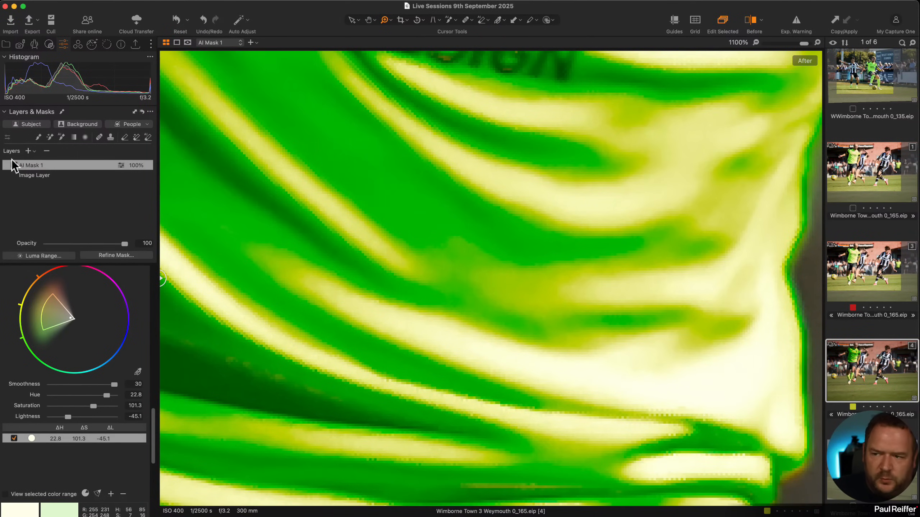
click(14, 165)
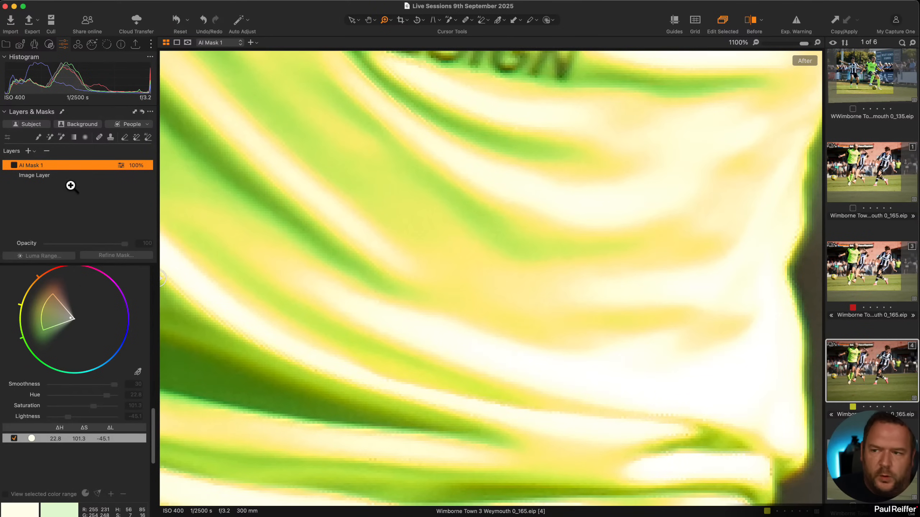
click(14, 165)
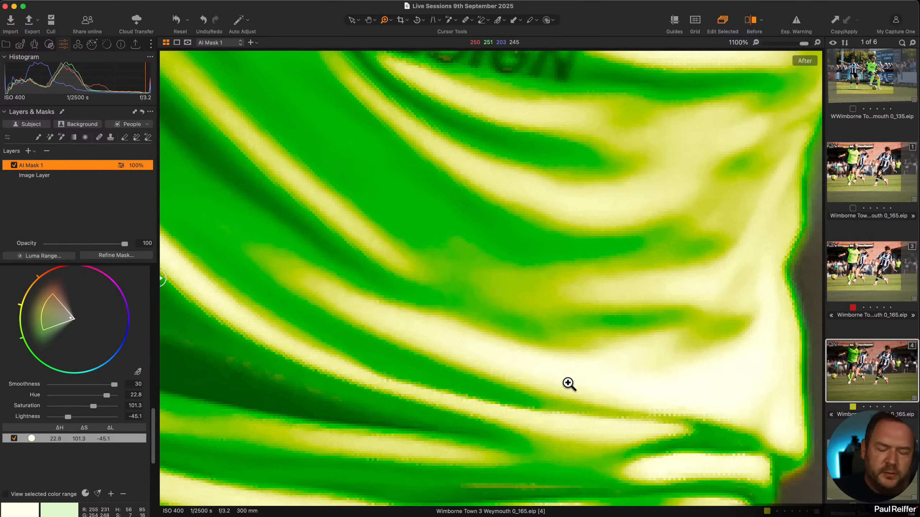
key(super+0)
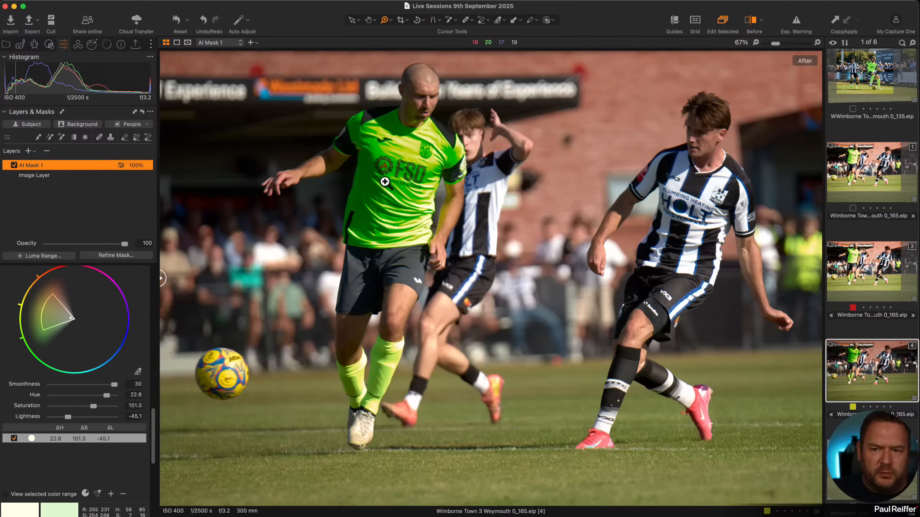
click(507, 348)
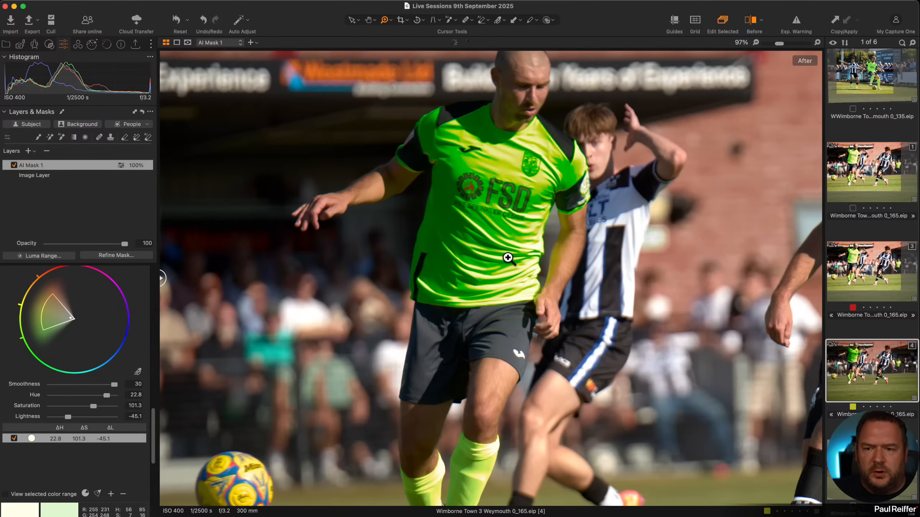
click(515, 236)
click(452, 275)
drag(453, 273, 478, 326)
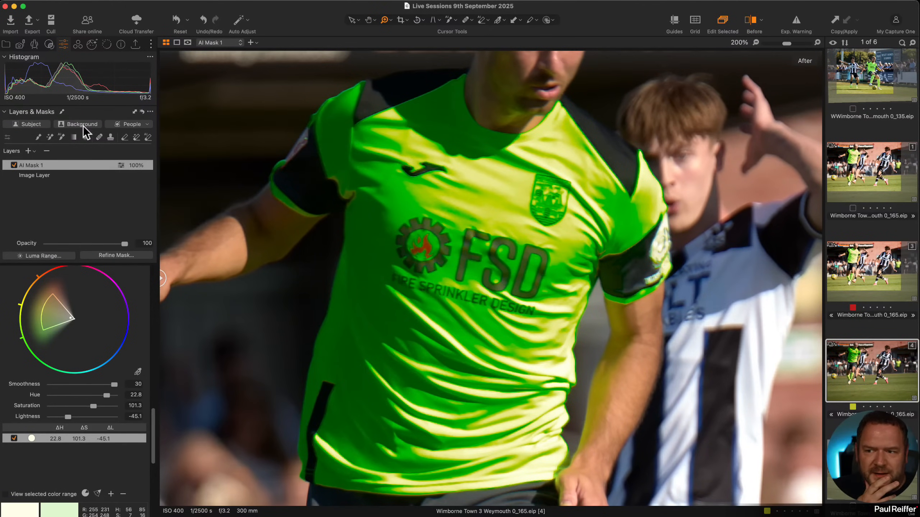
Set the AI mask layer's Highlight to -77, White to -64 and white balance Tint to -2.7.
scroll(79, 274, up, 10)
scroll(91, 417, down, 1)
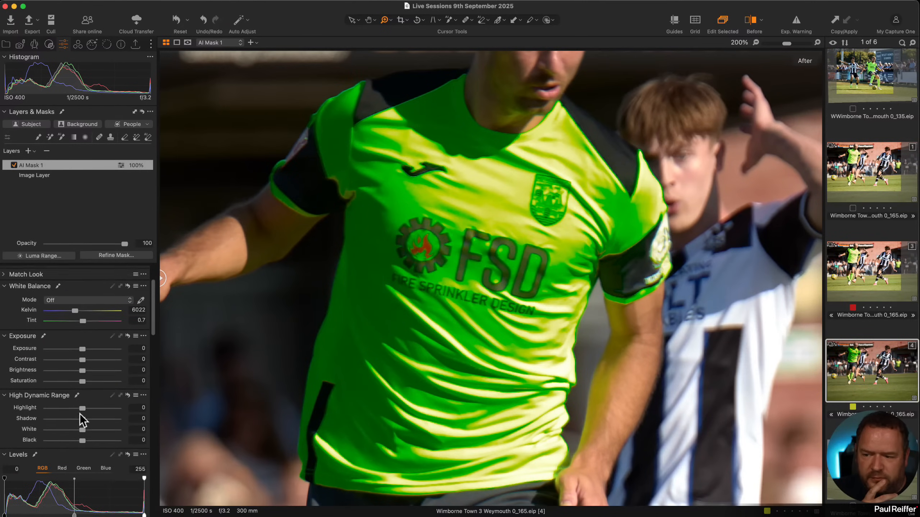
click(55, 407)
click(59, 430)
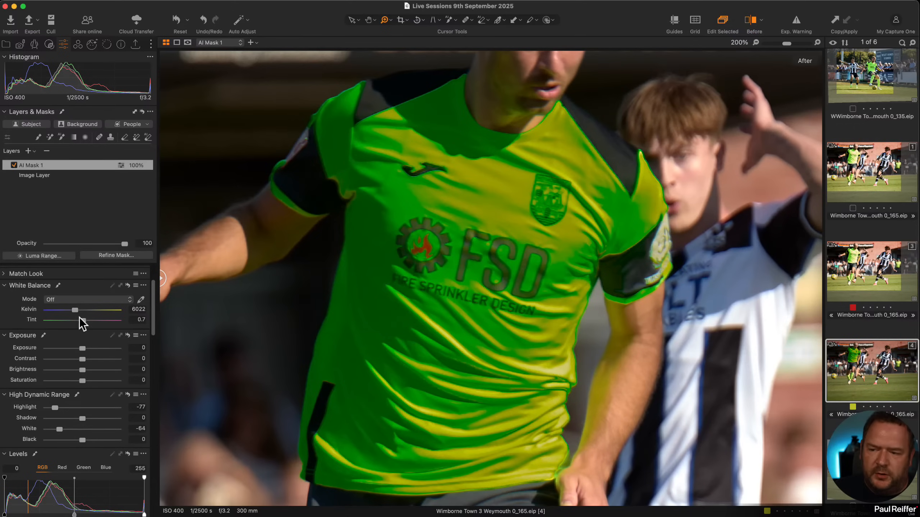
drag(80, 319, 81, 321)
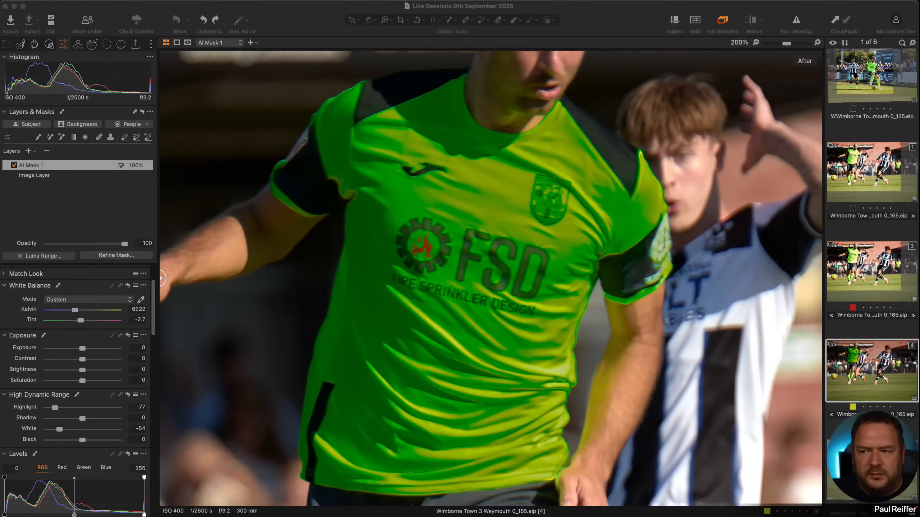
Limit the shirt mask to its brightest areas with a luma range of 247 to 255 and a lower falloff of 207.
click(40, 255)
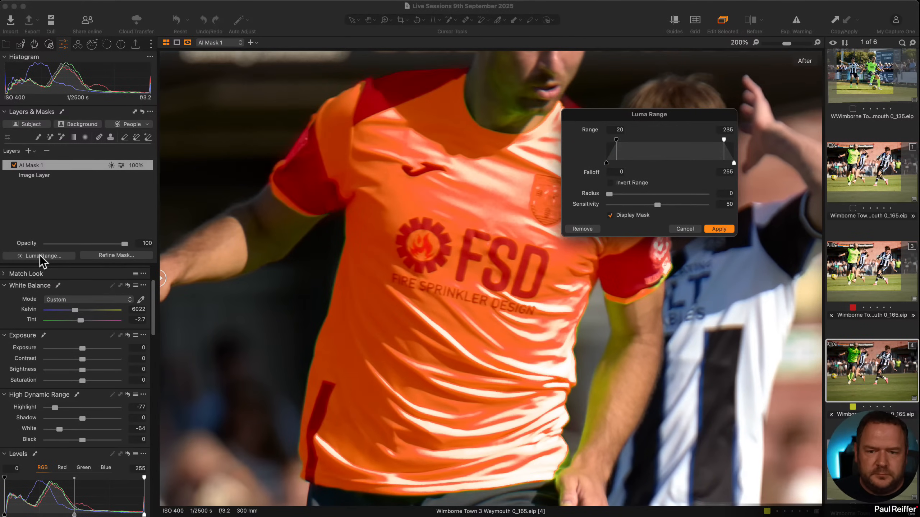
drag(724, 141, 734, 142)
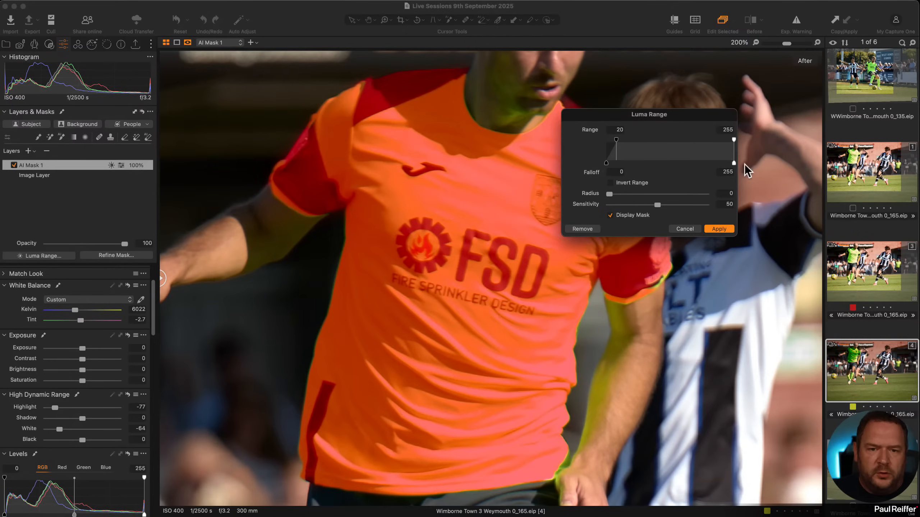
drag(620, 142, 710, 176)
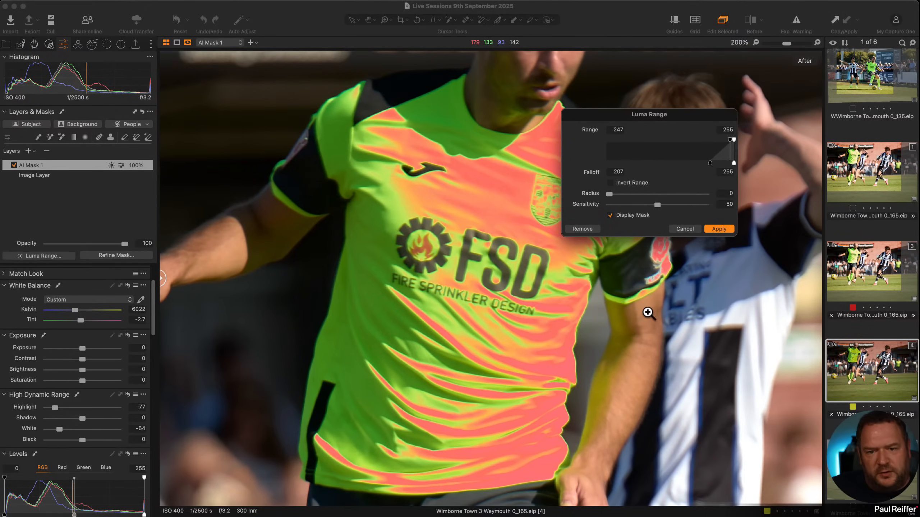
click(719, 228)
Hide the mask overlay and turn off the AI mask layer to compare the shirt without its adjustments.
key(m)
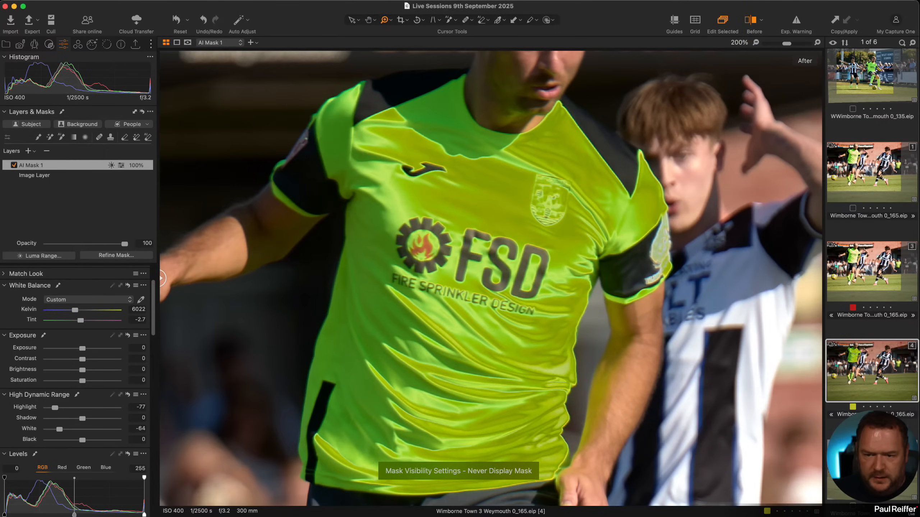
key(m)
key(m)
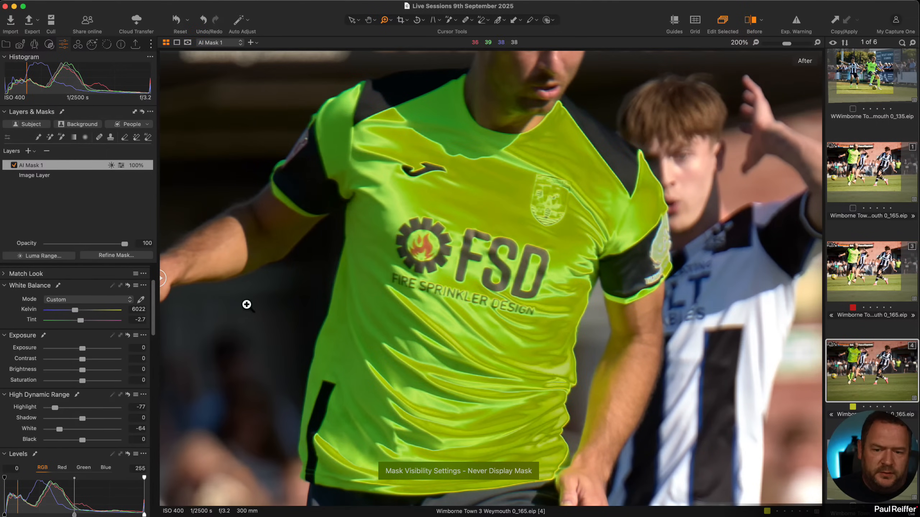
click(15, 165)
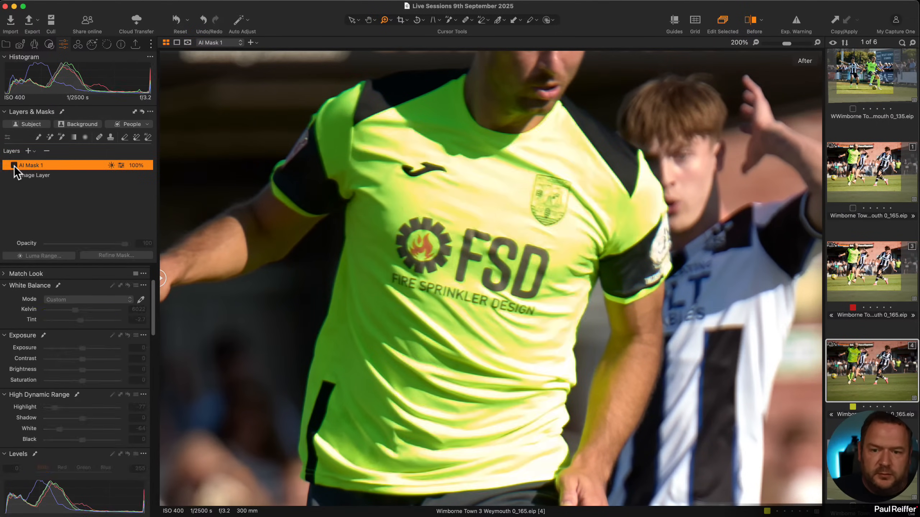
Turn the AI mask layer back on and set Highlight to -49, White to -40, hue to 30, saturation to 33.4 and lightness to -22.2.
click(14, 166)
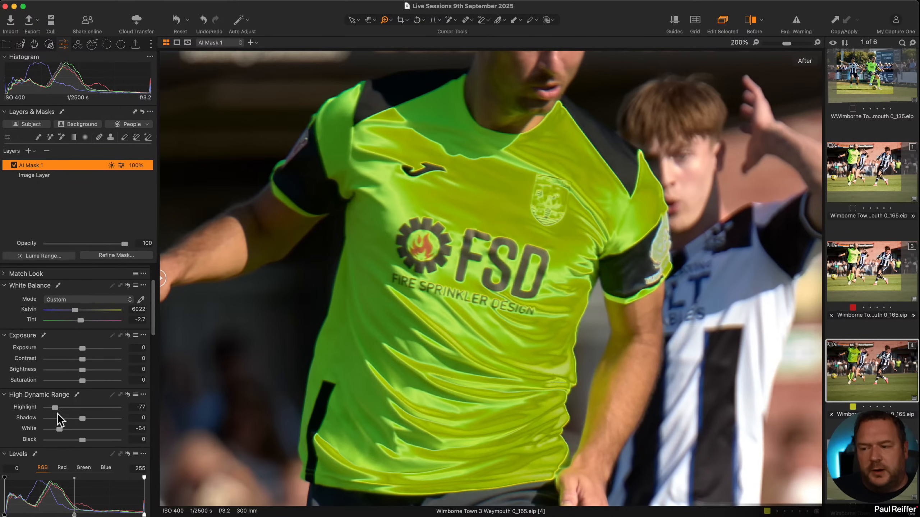
drag(54, 408, 65, 407)
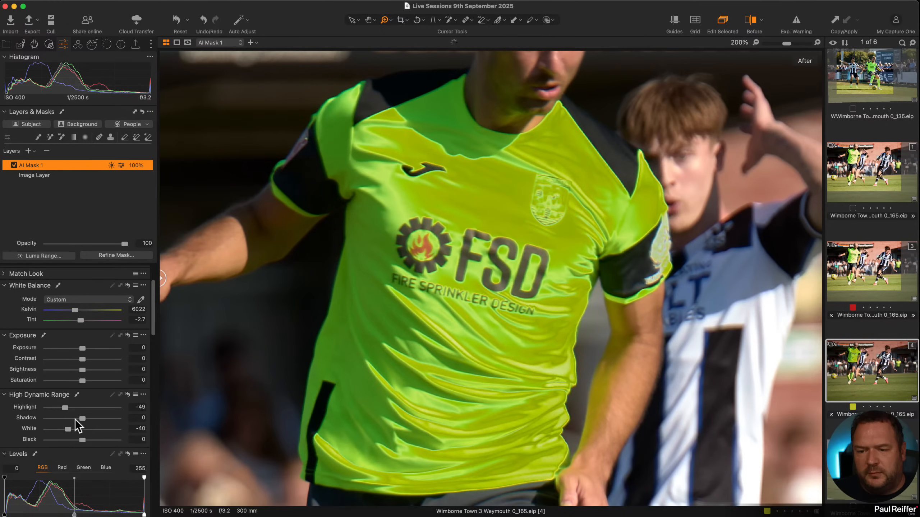
scroll(87, 409, down, 10)
scroll(87, 410, down, 4)
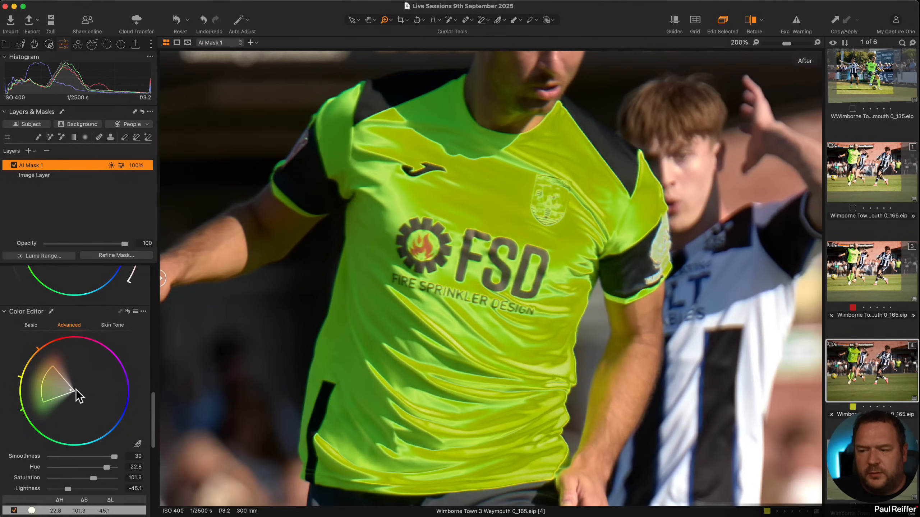
mouse_move(94, 478)
mouse_down()
mouse_move(71, 489)
mouse_move(94, 471)
mouse_move(114, 471)
mouse_move(76, 482)
mouse_move(77, 492)
mouse_move(80, 479)
mouse_up()
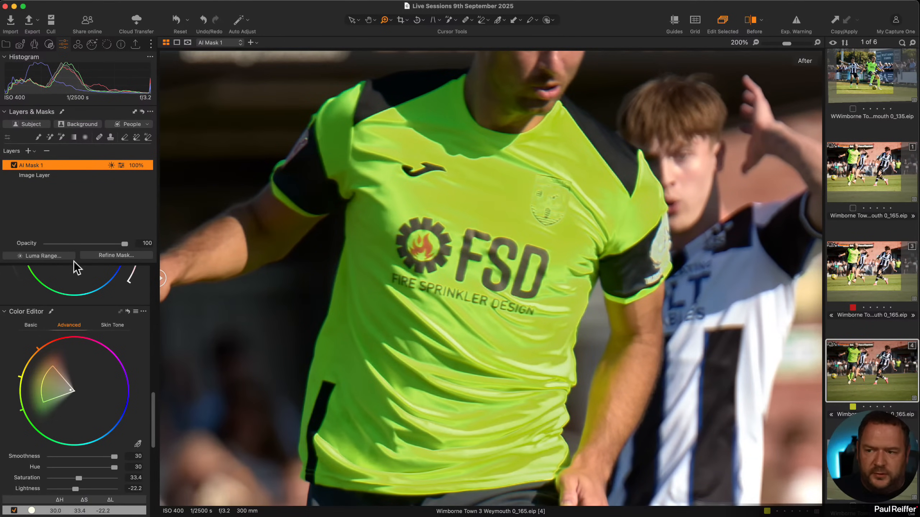
Rasterize the shirt's AI mask and refine its edges with a radius of 19, using the grayscale mask view, and hide the mask.
key(alt+m)
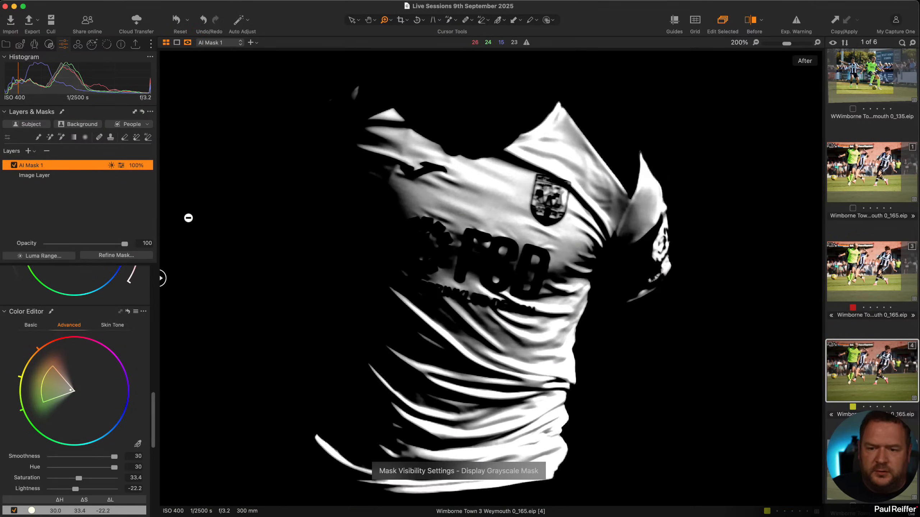
right_click(50, 166)
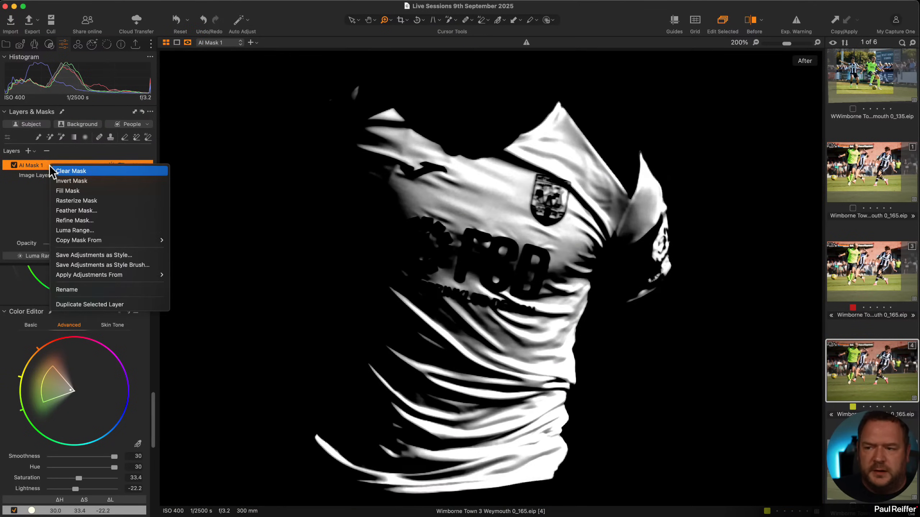
click(89, 201)
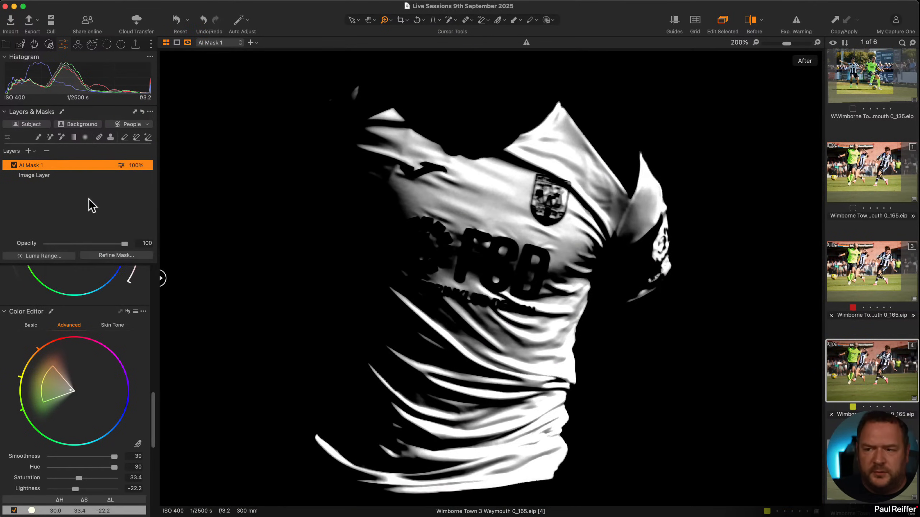
click(116, 256)
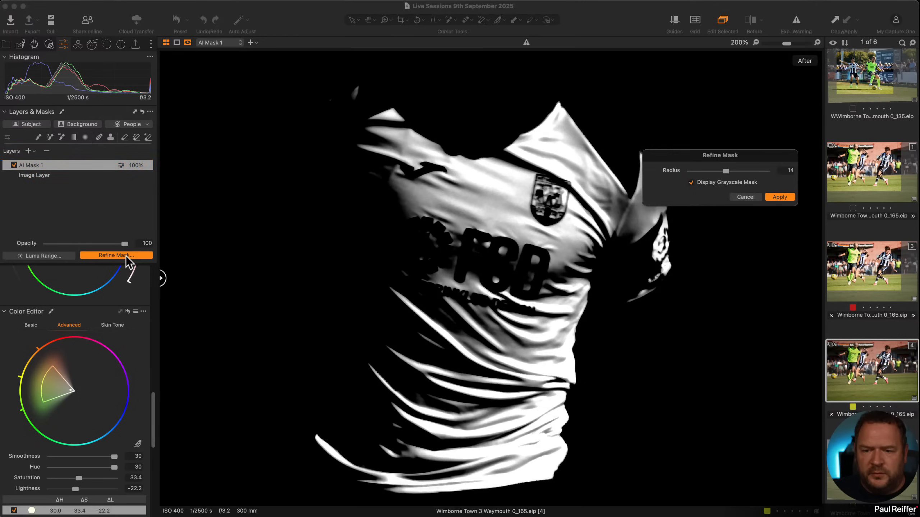
click(707, 182)
click(706, 182)
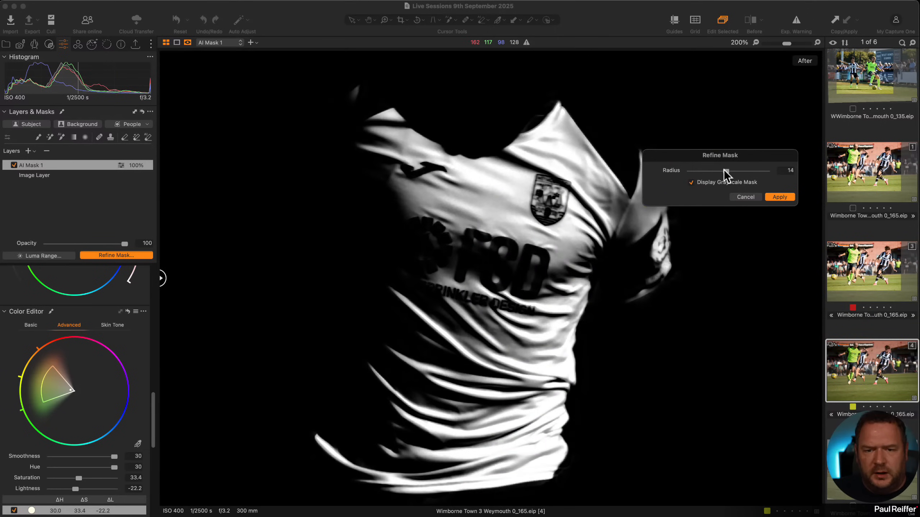
mouse_move(726, 171)
mouse_down()
mouse_move(677, 173)
mouse_move(728, 176)
mouse_up()
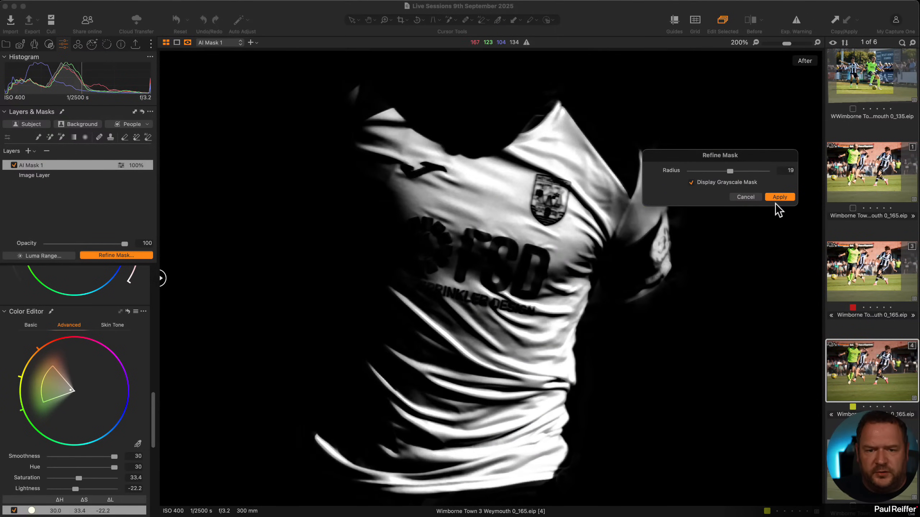
click(774, 196)
key(m)
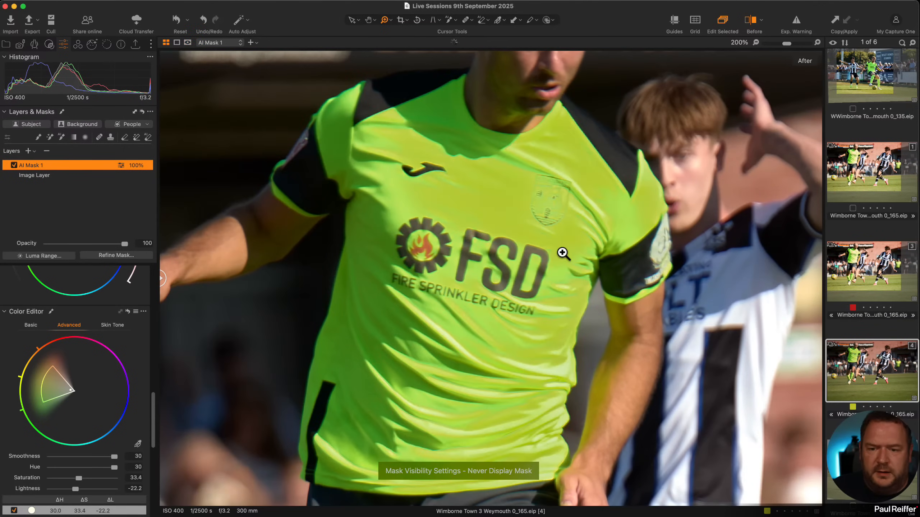
Set the AI mask layer's advanced color edit to saturation 18 and lightness -13.2 while viewing the whole photo.
double_click(482, 315)
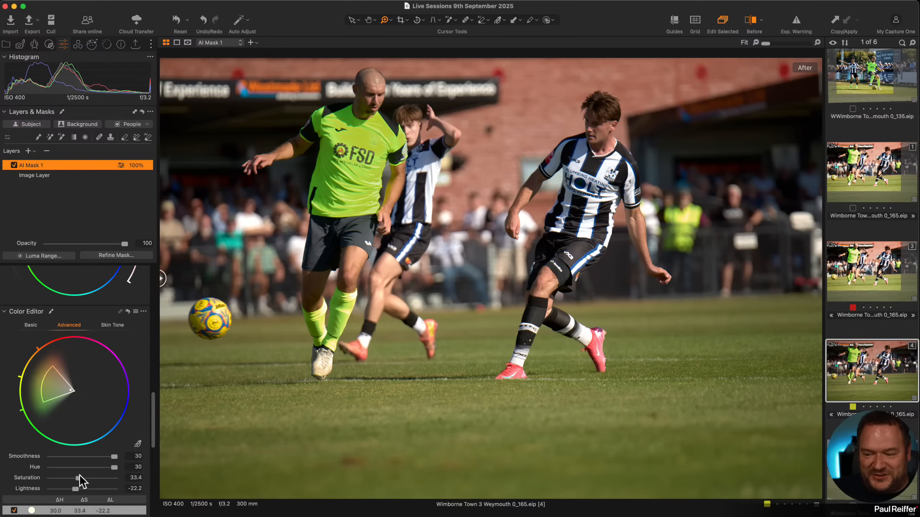
drag(113, 471, 160, 477)
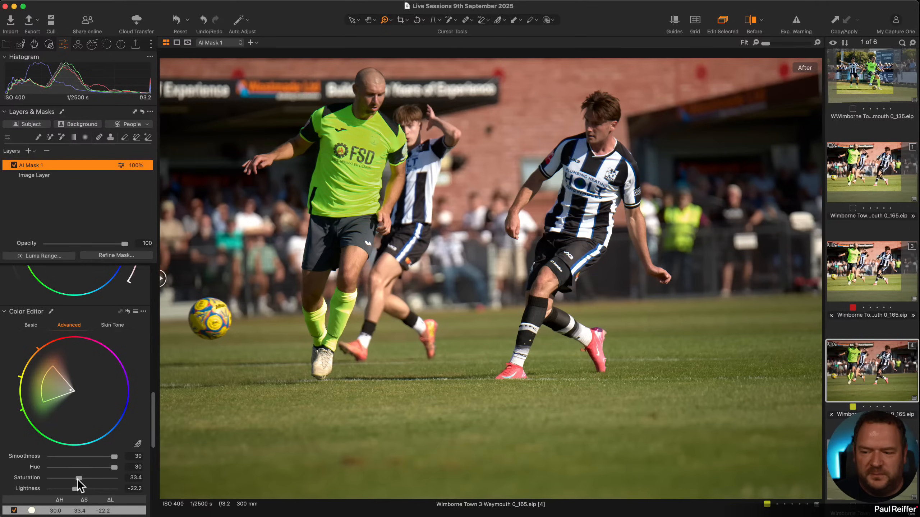
mouse_move(78, 479)
mouse_down()
mouse_move(70, 479)
mouse_move(81, 479)
mouse_move(78, 489)
mouse_up()
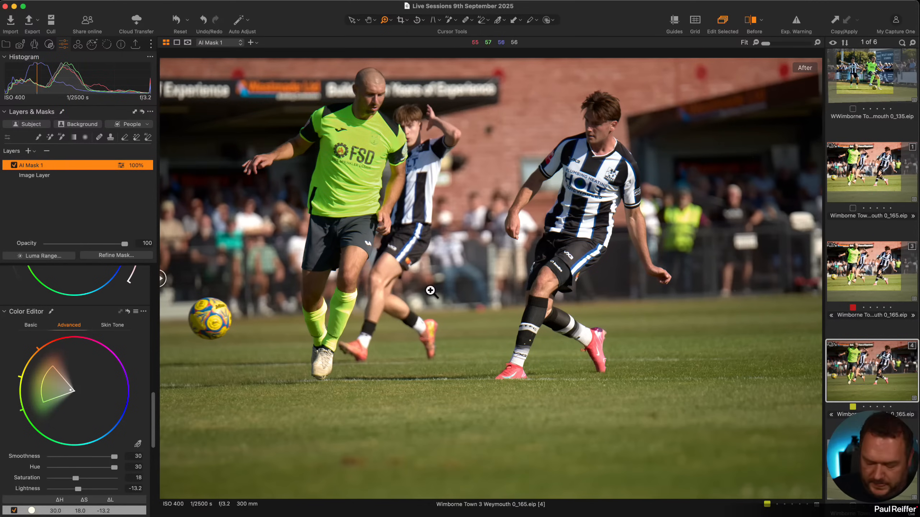
Examine the corrected shirt at 100% and compare it side by side with variant 3 of the photo.
click(347, 166)
click(411, 196)
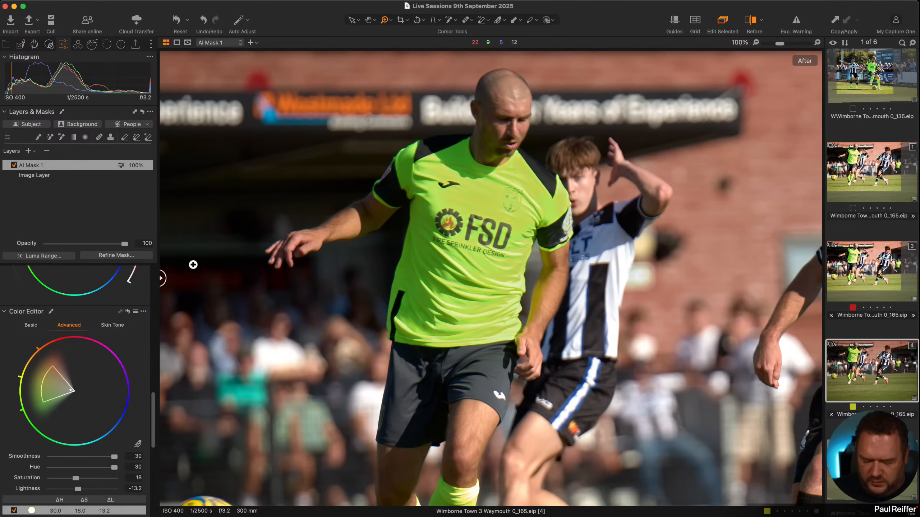
key(v)
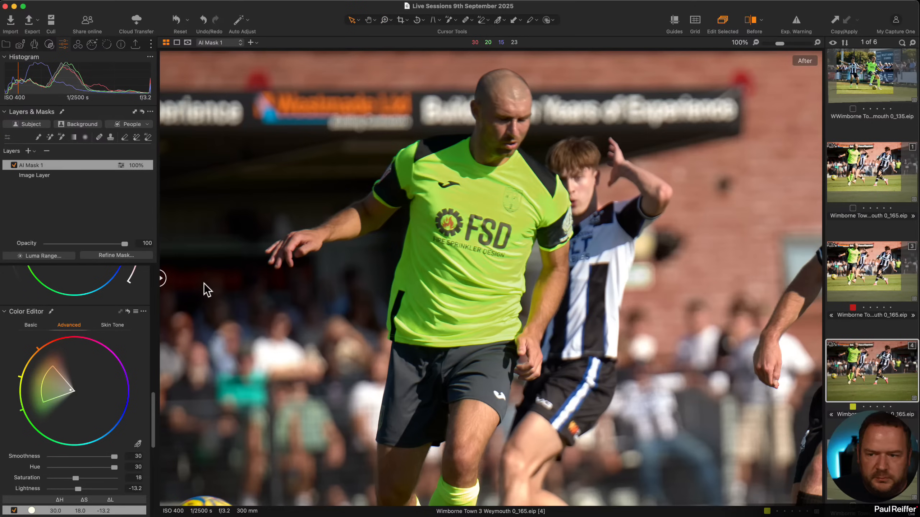
drag(162, 278, 62, 338)
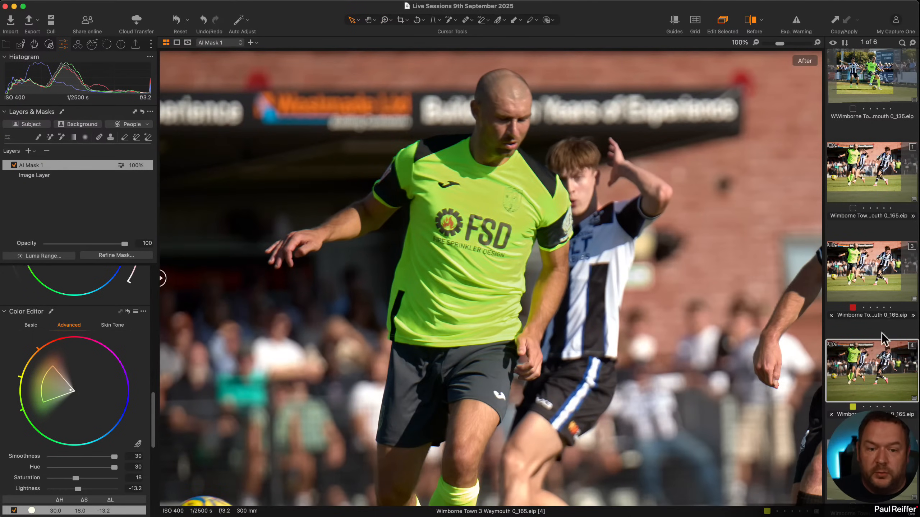
super+click(873, 267)
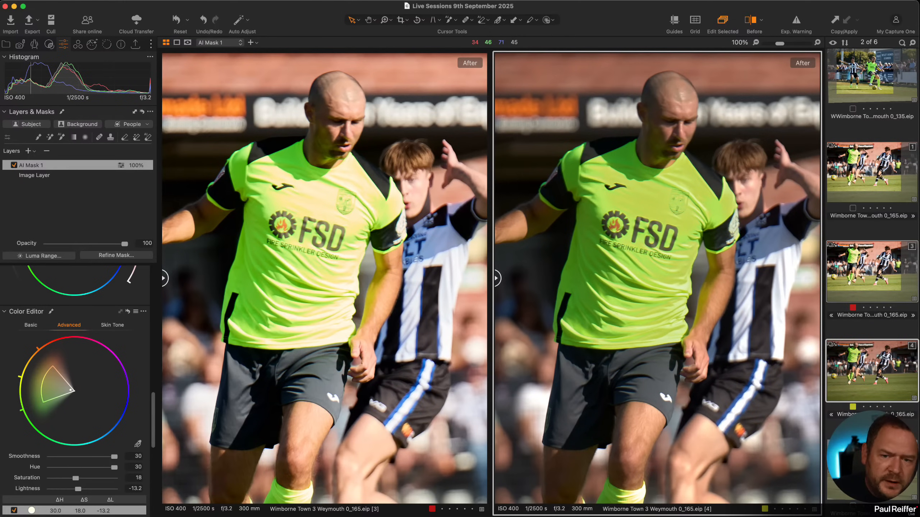
Check the shirt mask overlay on variant 4 and shift the AI mask layer's master color balance slightly toward green.
scroll(84, 341, up, 1)
scroll(105, 340, up, 5)
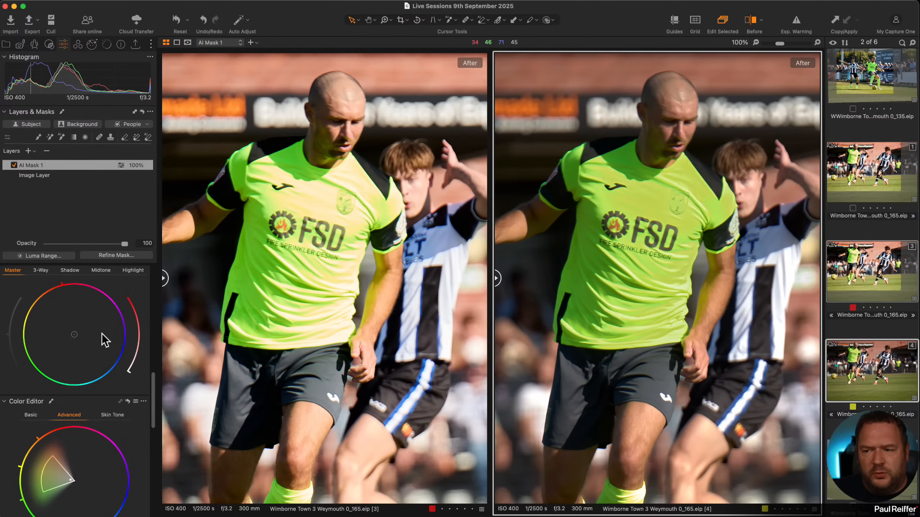
scroll(105, 341, up, 2)
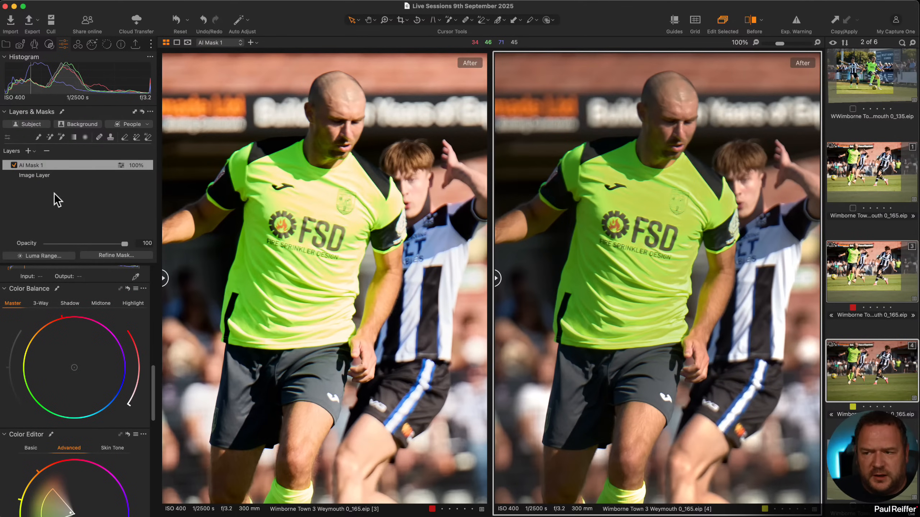
key(m)
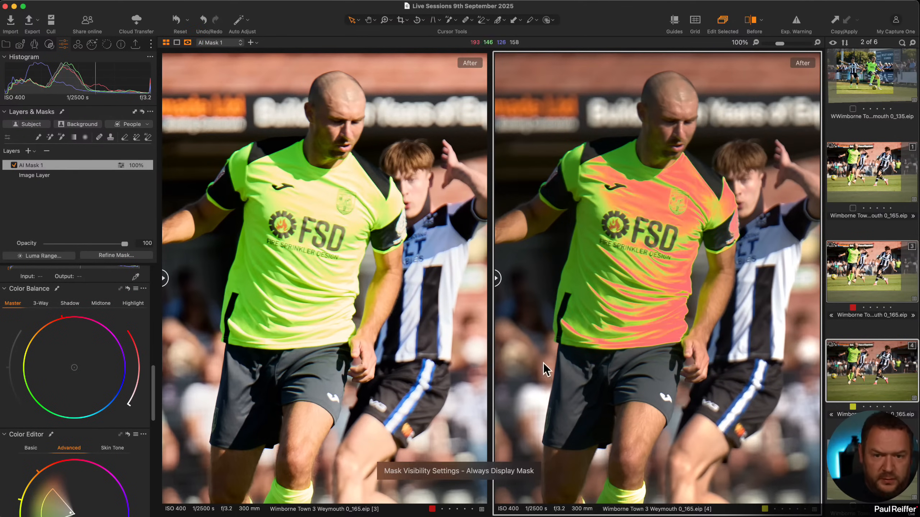
key(m)
mouse_move(74, 369)
mouse_down()
mouse_move(33, 395)
mouse_move(63, 376)
mouse_up()
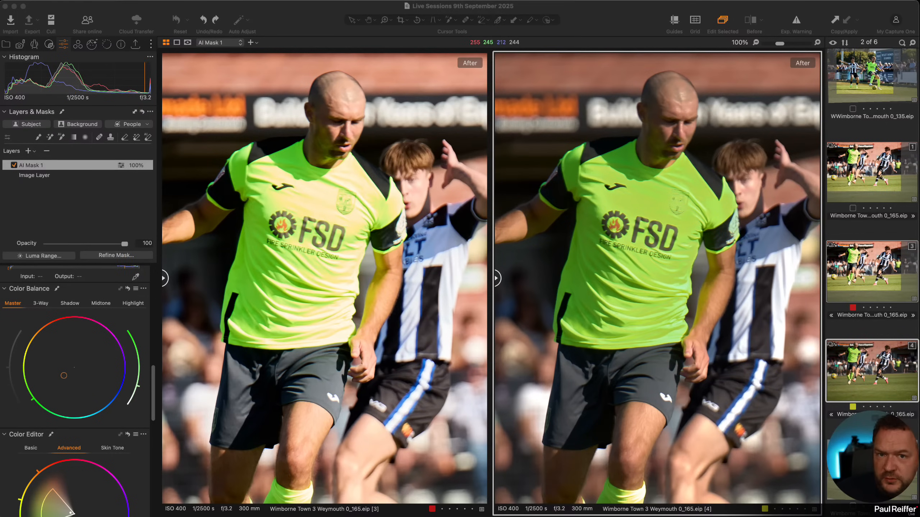
Compare variants 3 and 4 at full-frame view, and display only variant 4 again.
double_click(657, 260)
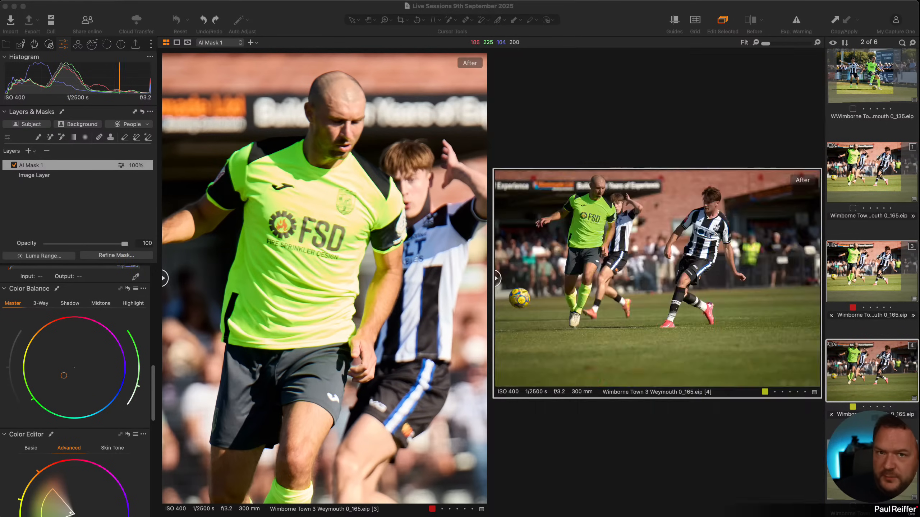
double_click(324, 279)
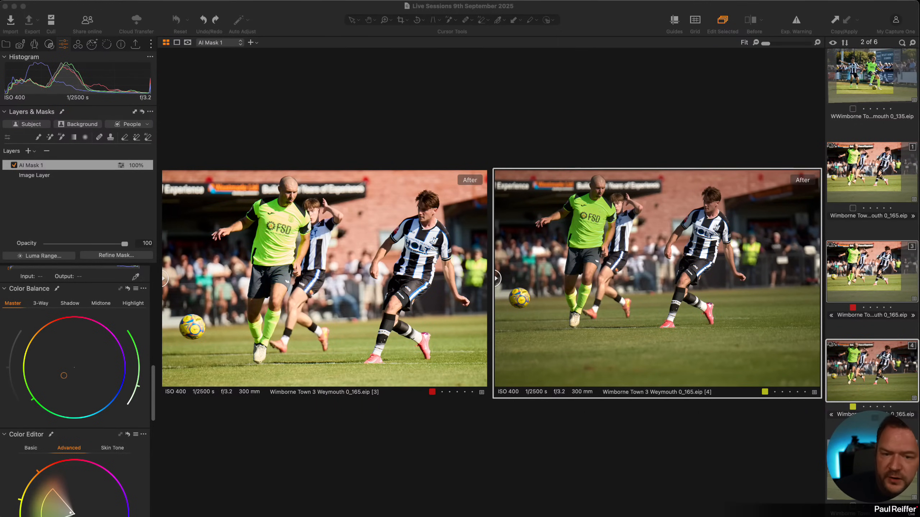
click(862, 363)
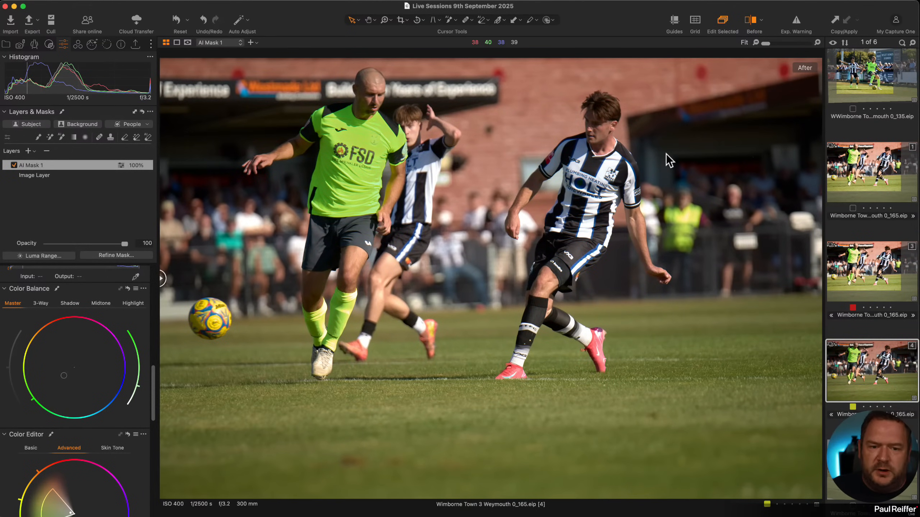
Crop variant 4 more tightly around the players and ball, trimming the photo's right side and the lower grass.
click(400, 19)
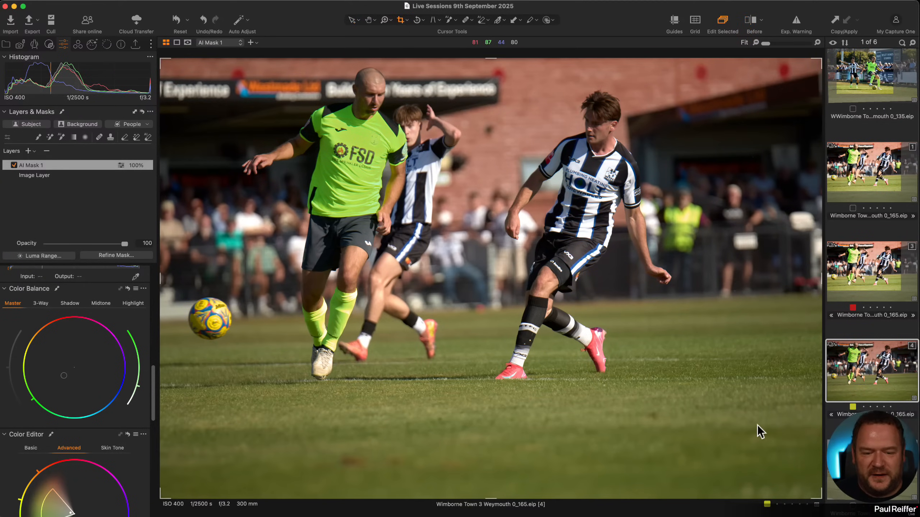
drag(401, 20, 430, 133)
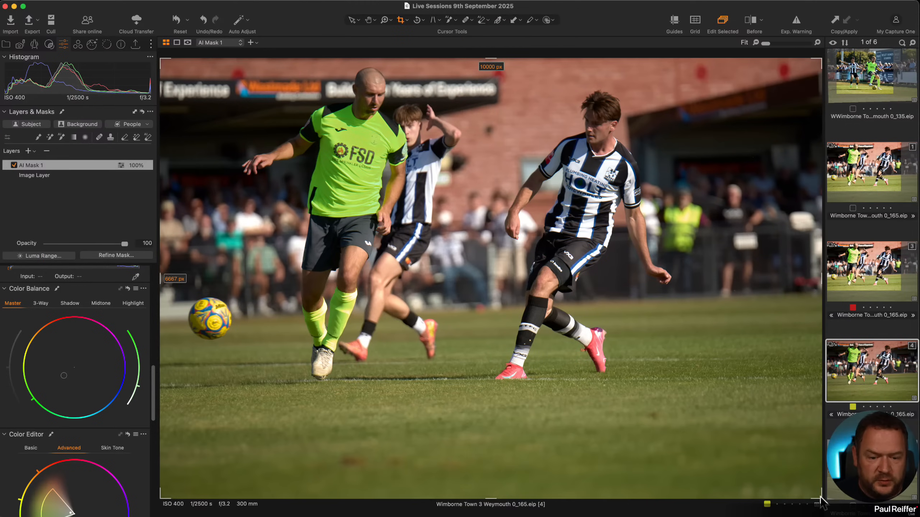
drag(821, 502, 695, 413)
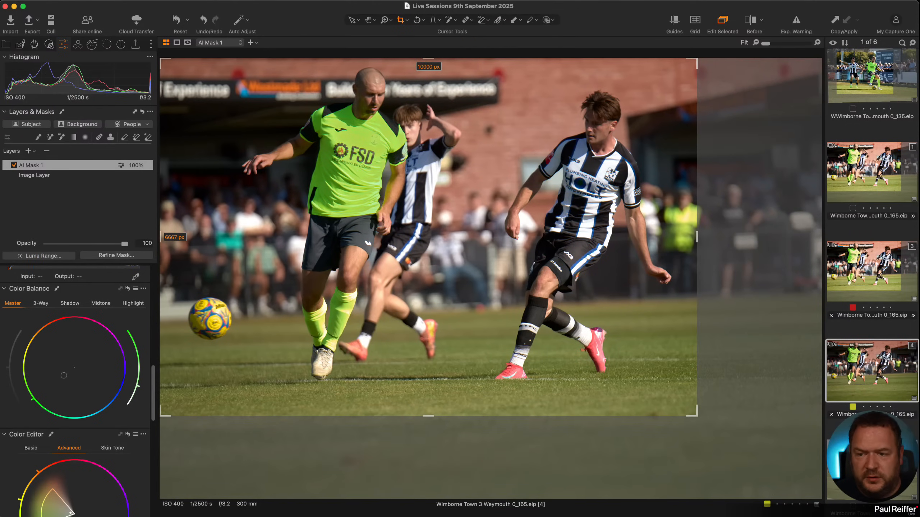
click(352, 21)
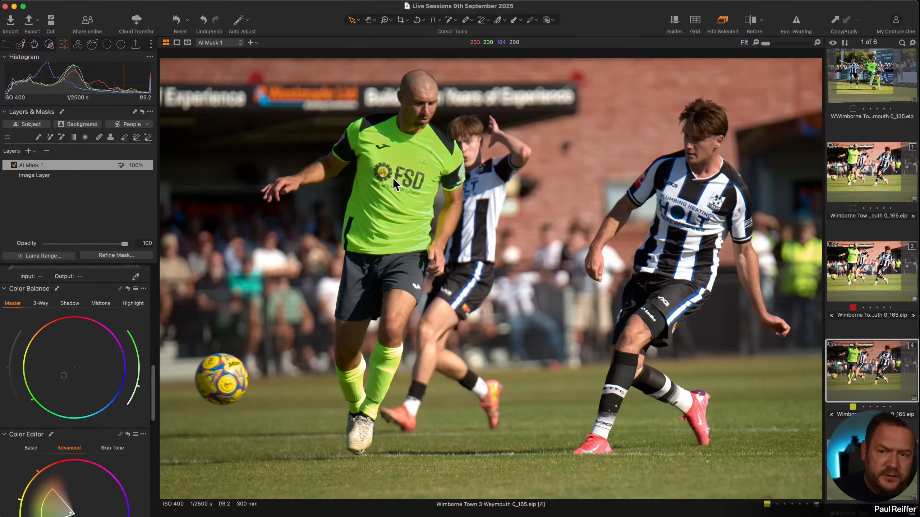
Set the AI mask layer's opacity to 72.
drag(124, 244, 100, 250)
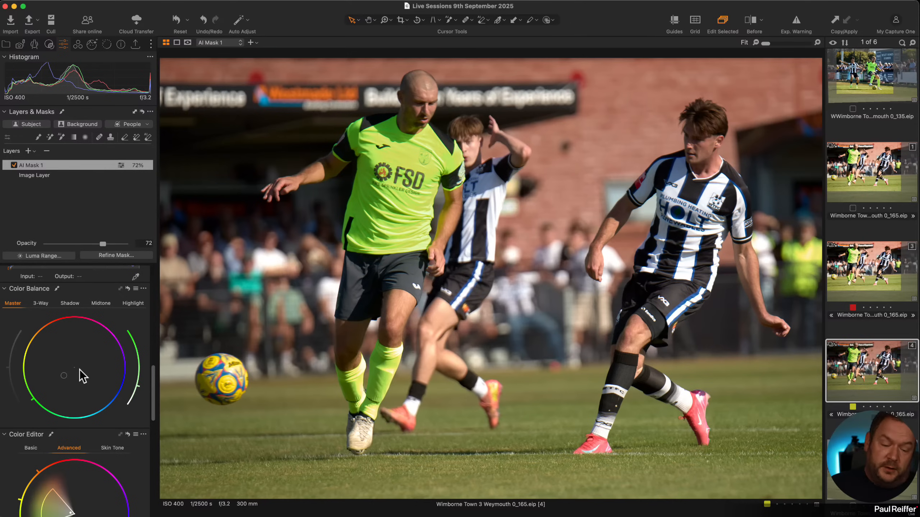
scroll(144, 408, down, 5)
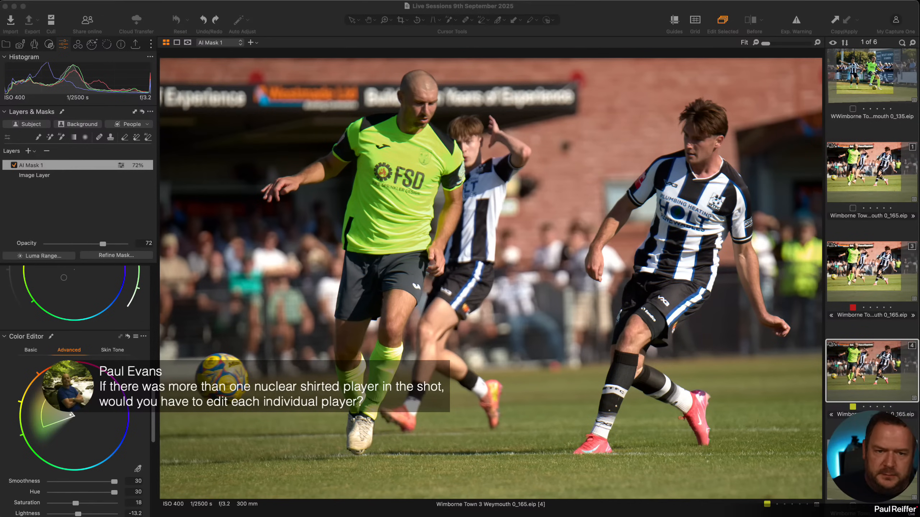
scroll(872, 275, down, 2)
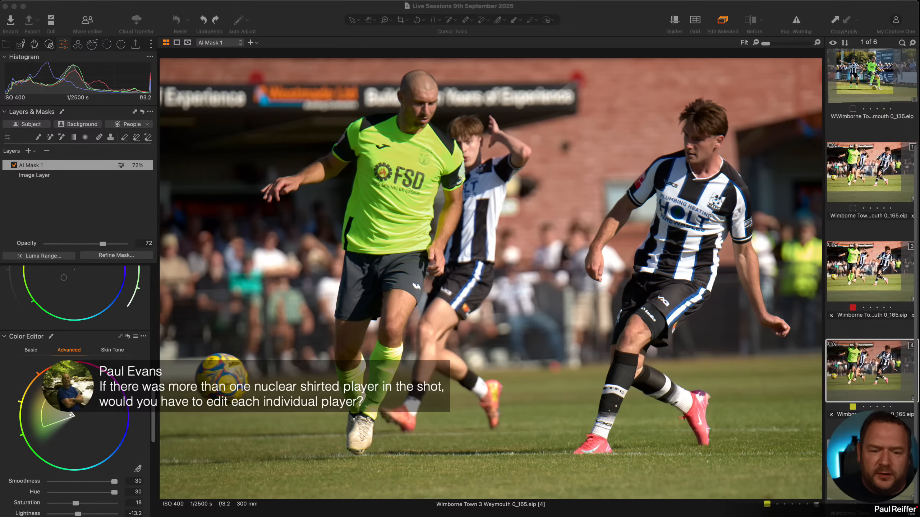
Create a second variant of photo 0_171, which shows several players in green shirts.
click(866, 467)
right_click(866, 467)
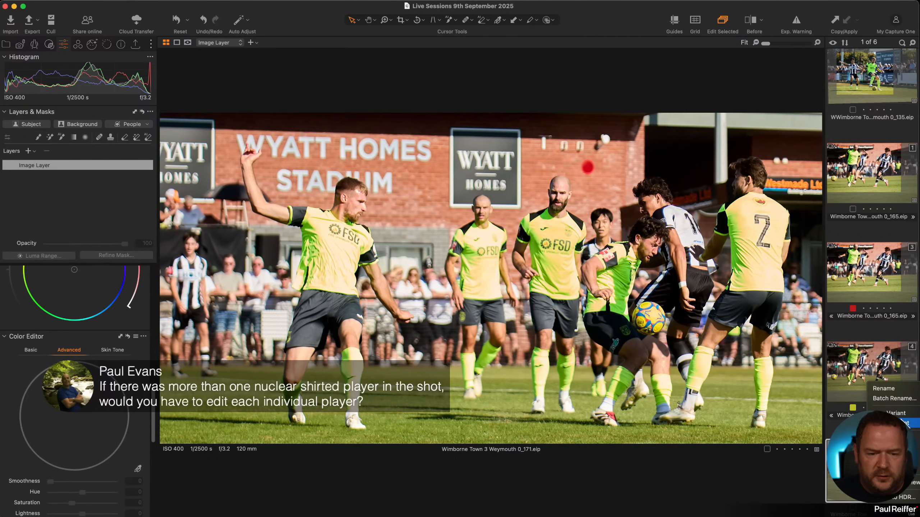
click(902, 423)
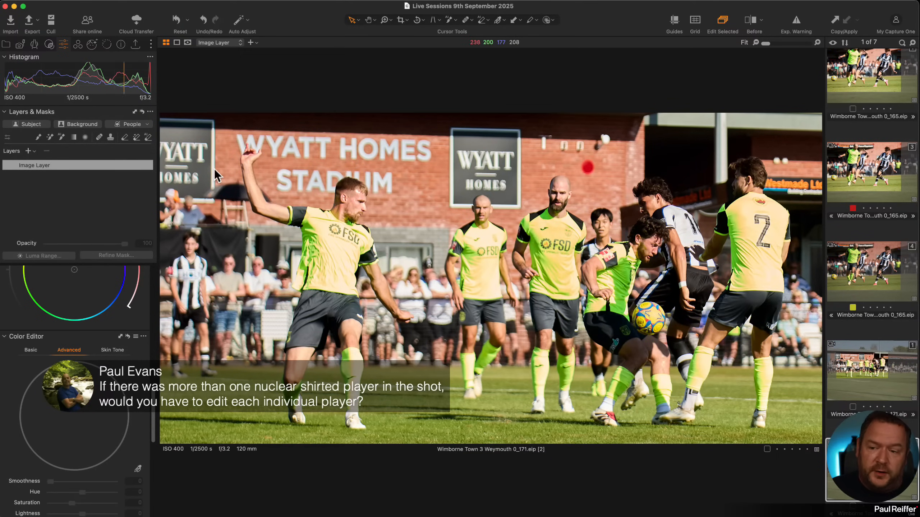
Create an AI mask layer selecting the shirts of all five green-shirted players, with the mask overlay displayed.
click(61, 137)
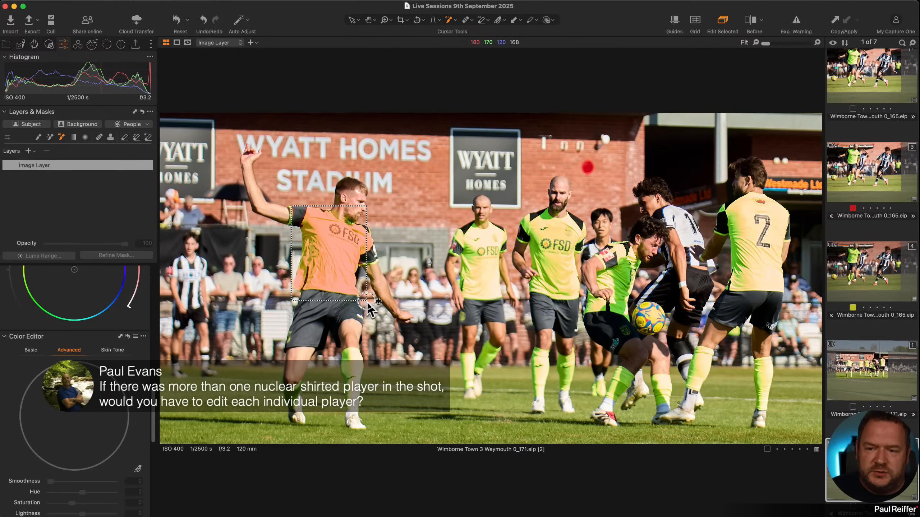
click(294, 214)
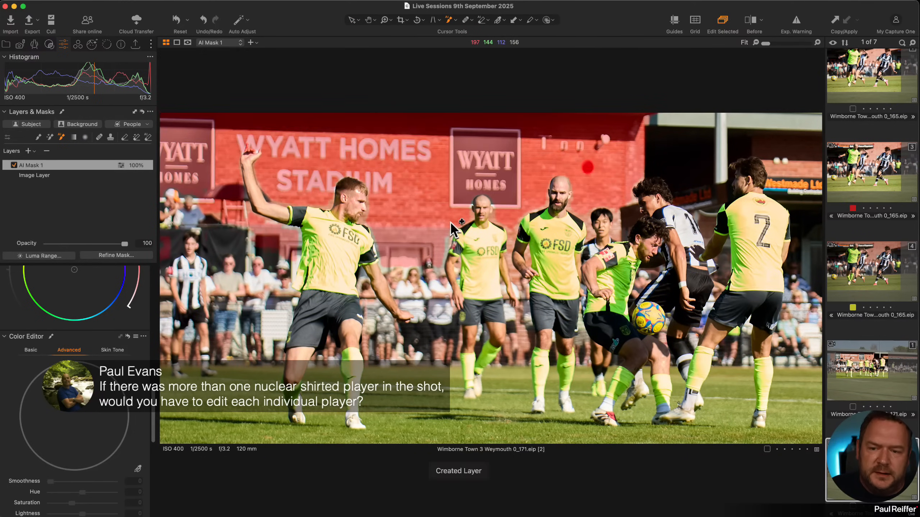
key(m)
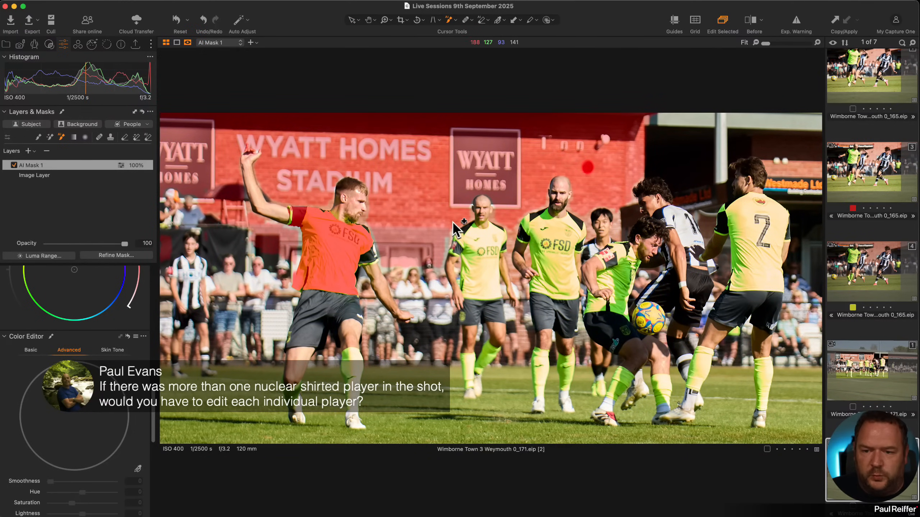
click(453, 226)
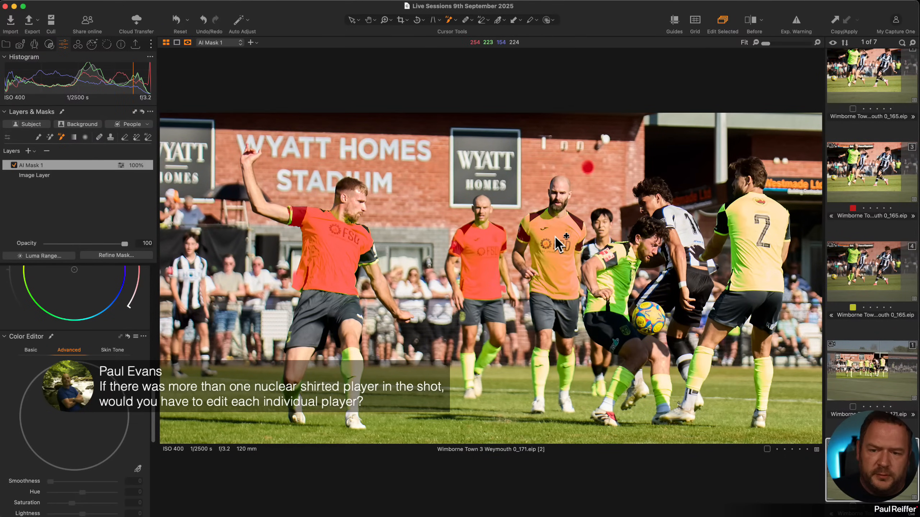
click(540, 222)
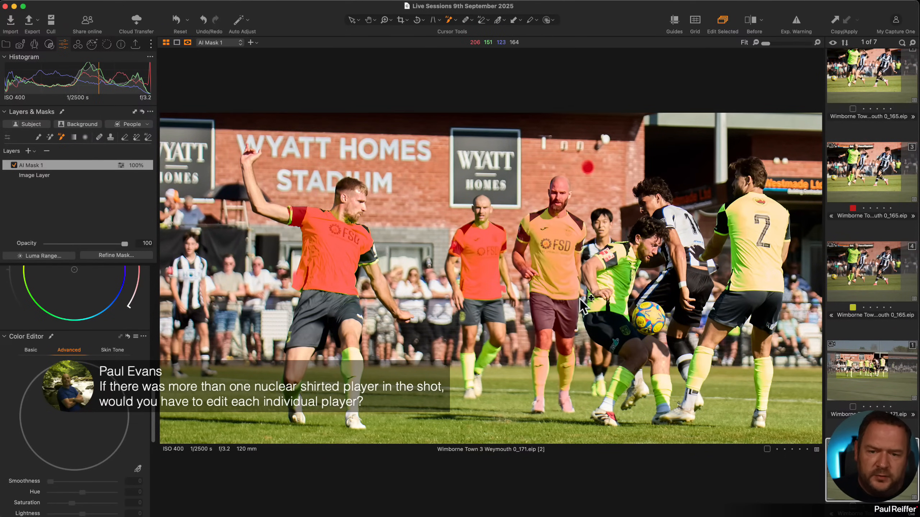
click(605, 261)
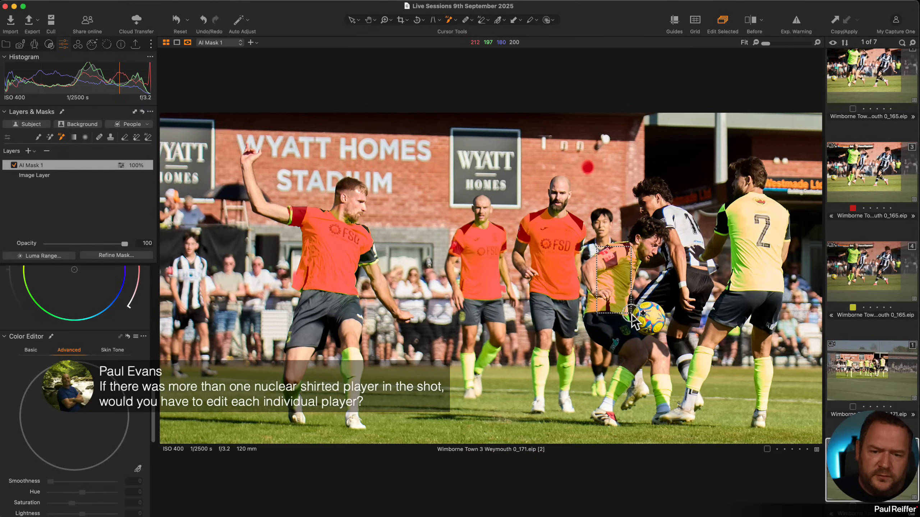
click(761, 221)
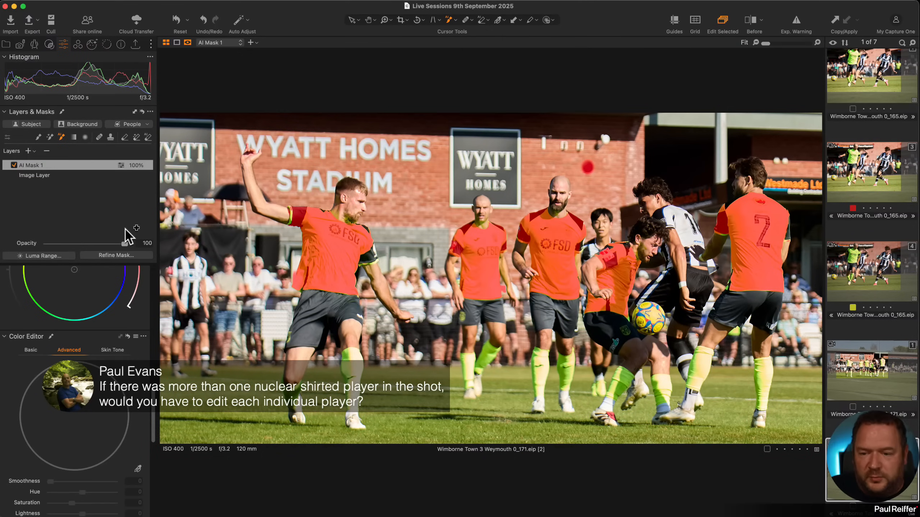
Shift the AI mask layer's master color balance towards yellow-green.
scroll(90, 325, up, 5)
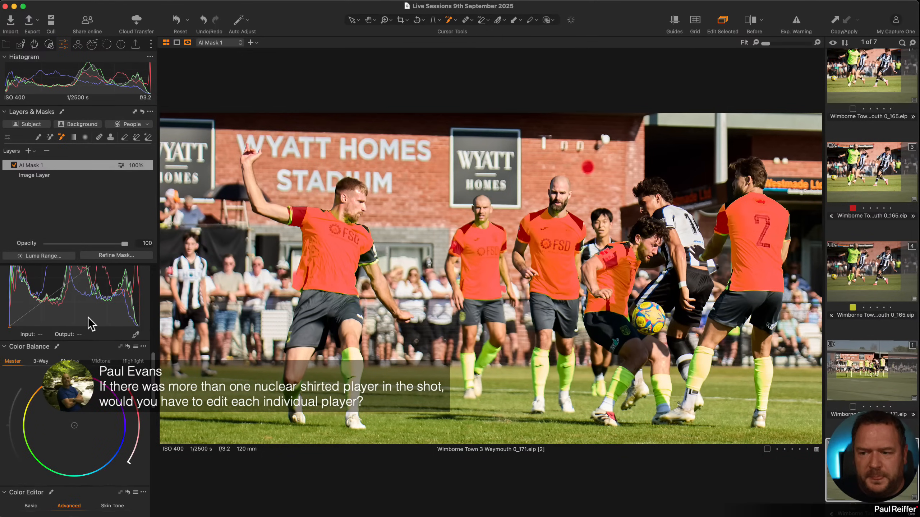
scroll(90, 325, up, 3)
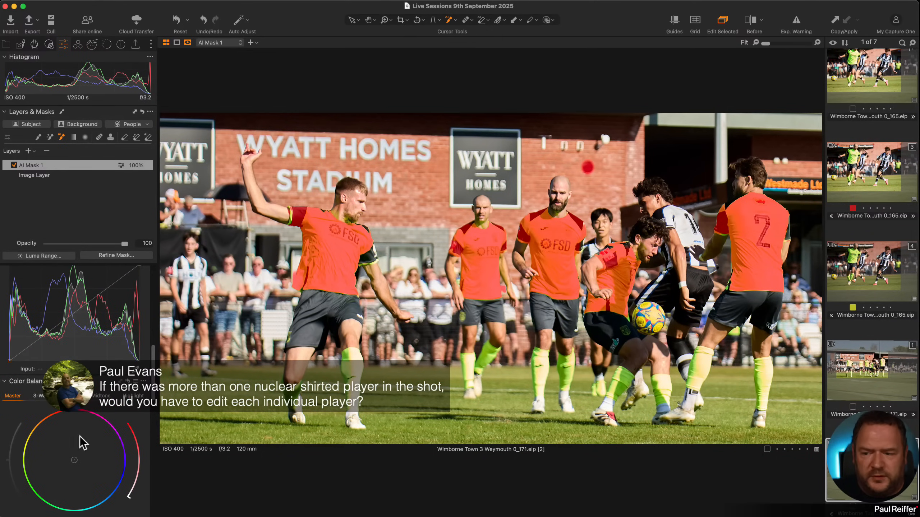
scroll(80, 417, down, 5)
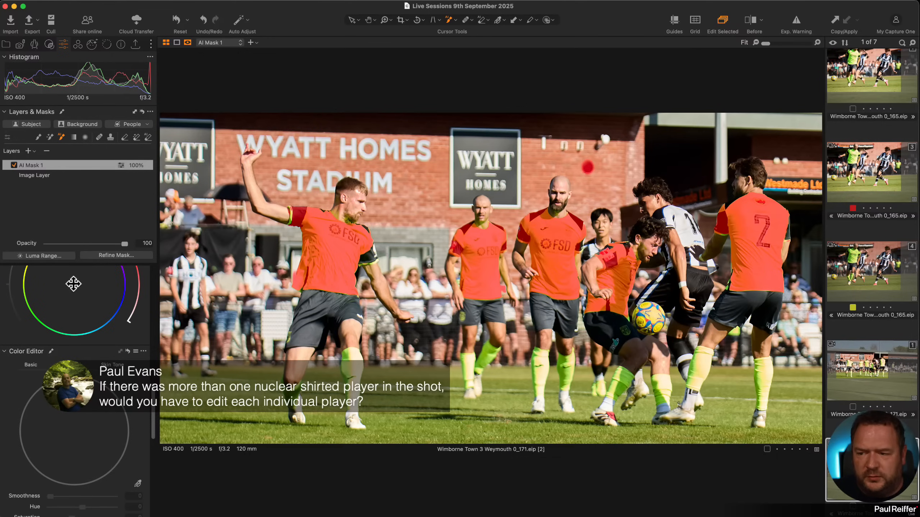
drag(74, 285, 61, 293)
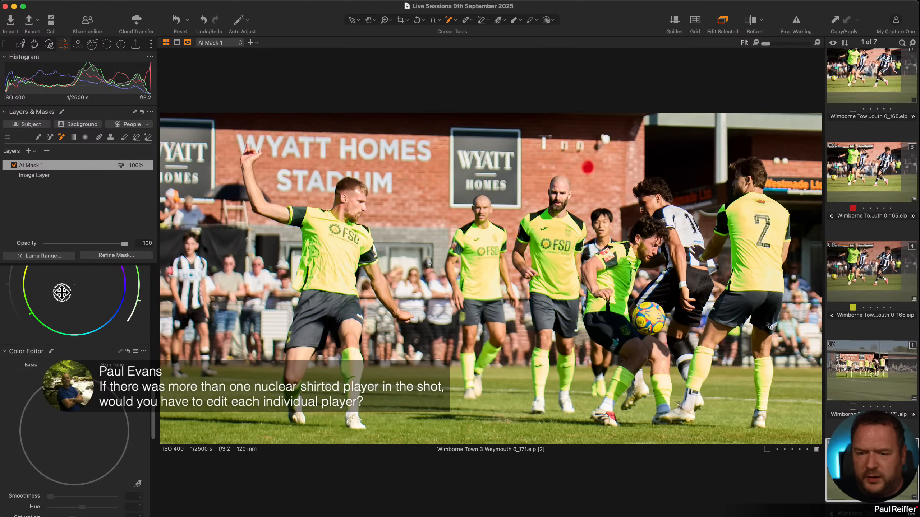
Sample the first player's pale shirt highlights in the advanced Color Editor; set smoothness 30, hue 16.4, saturation 28.7 and lightness -18.4.
click(138, 484)
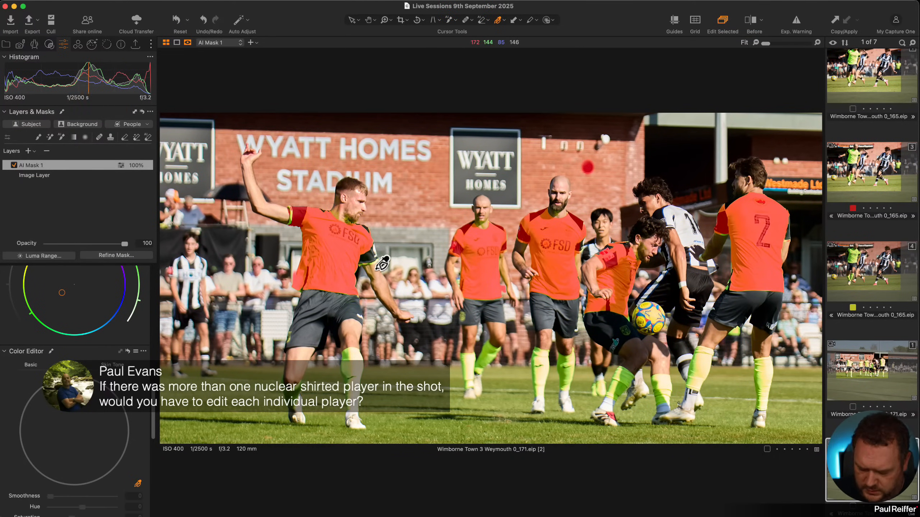
key(z)
drag(291, 217, 402, 317)
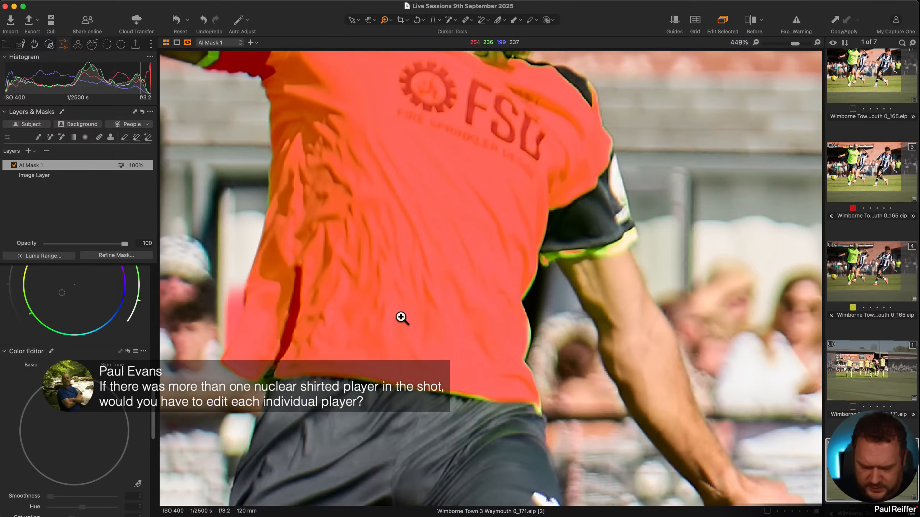
key(m)
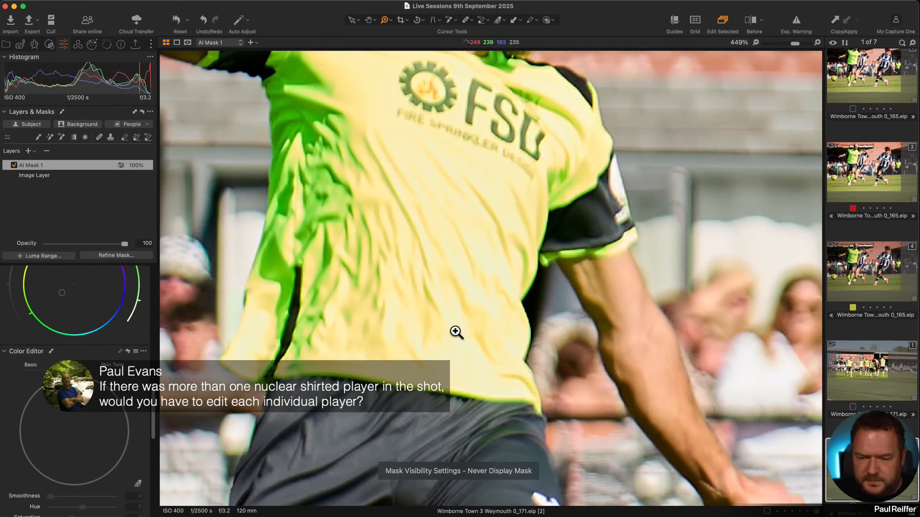
click(138, 484)
click(503, 273)
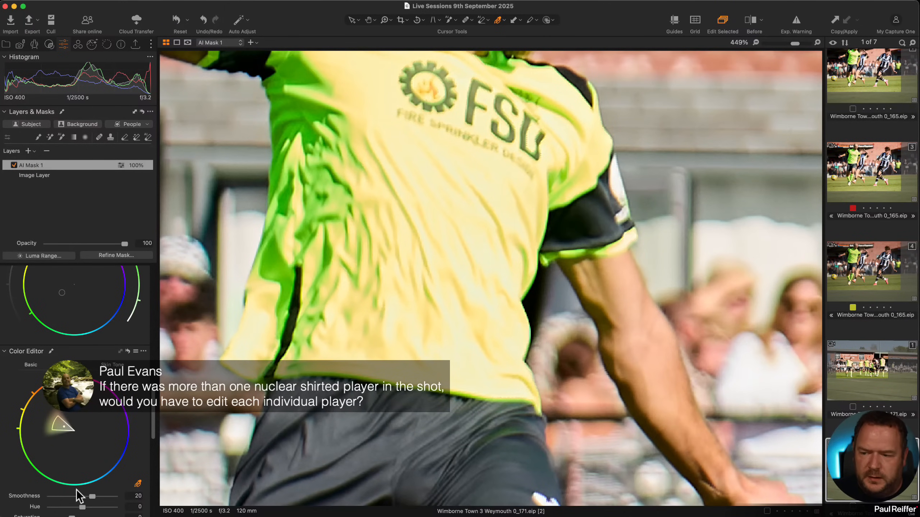
drag(92, 496, 114, 496)
scroll(114, 447, down, 5)
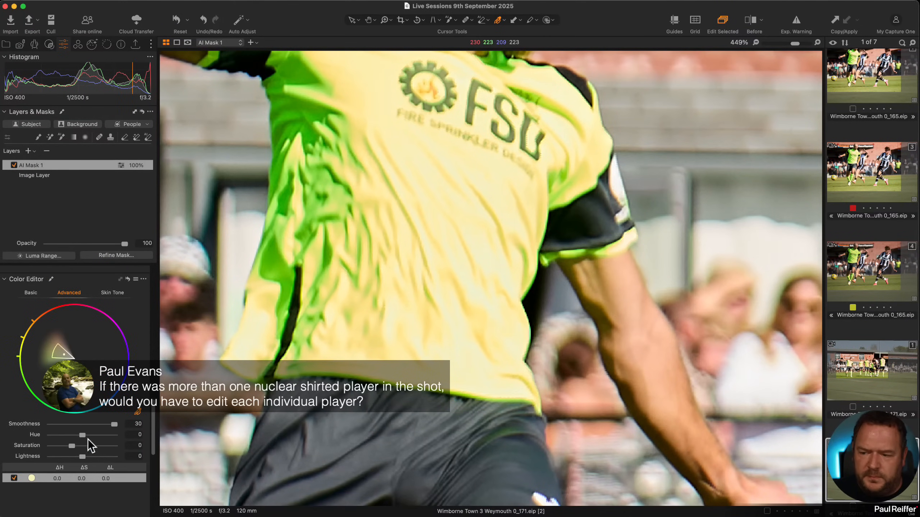
drag(88, 439, 76, 457)
Set the AI mask layer's High Dynamic Range highlight to -33 and white to -28.
scroll(89, 443, down, 10)
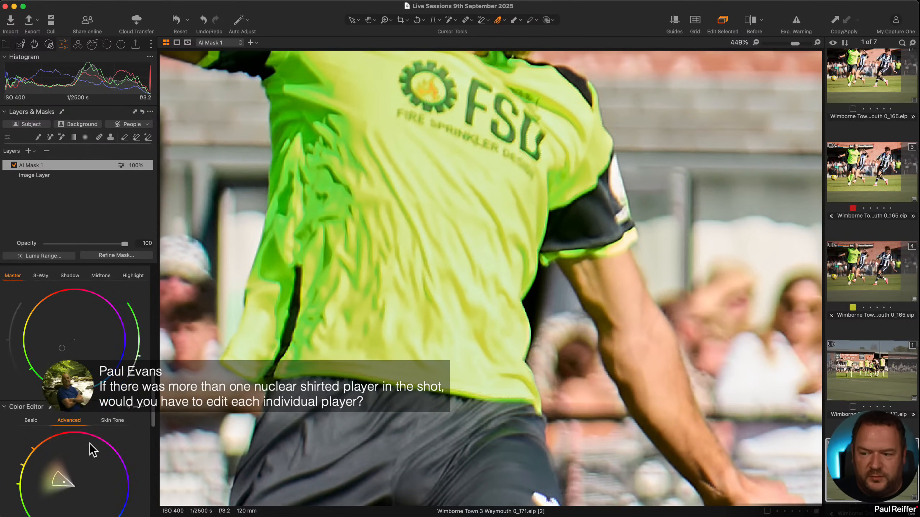
scroll(89, 439, up, 1)
drag(81, 454, 71, 476)
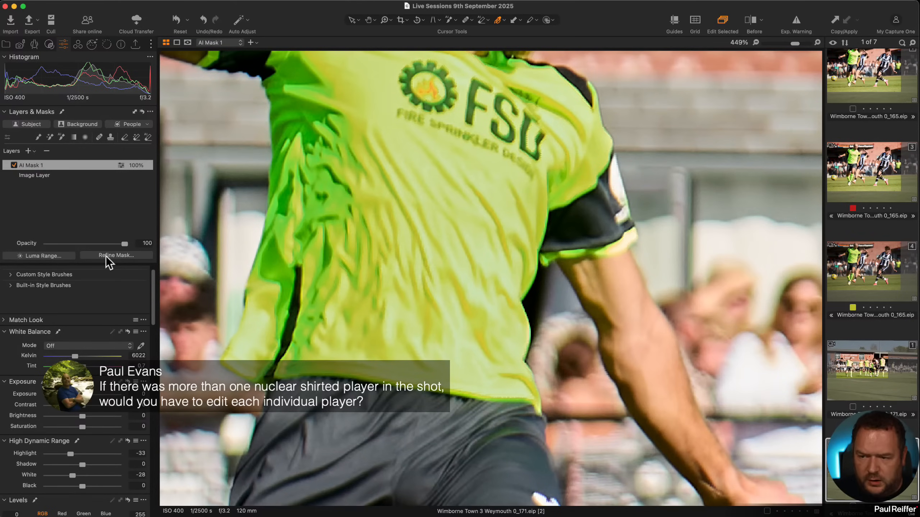
Limit the shirt mask to its brightest tones with a luma range of 251–255 and a lower falloff of 213.
click(50, 257)
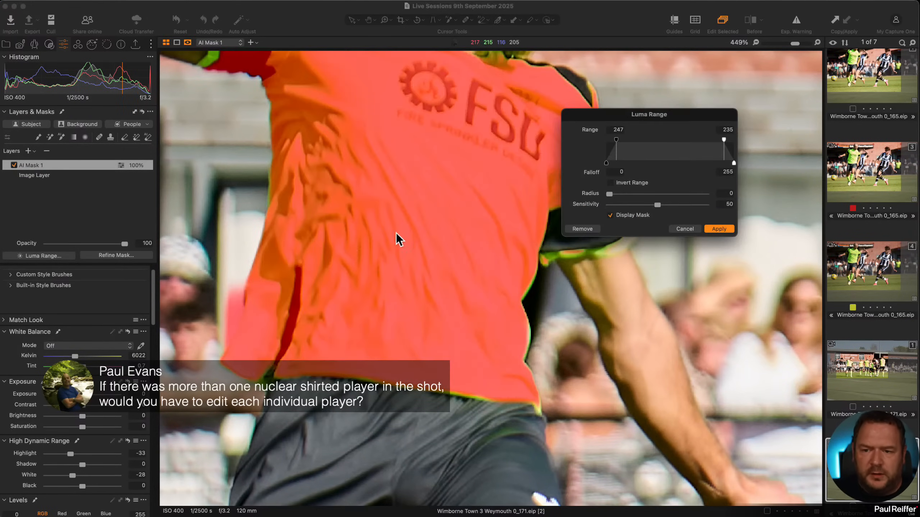
drag(726, 150, 760, 144)
drag(613, 148, 713, 163)
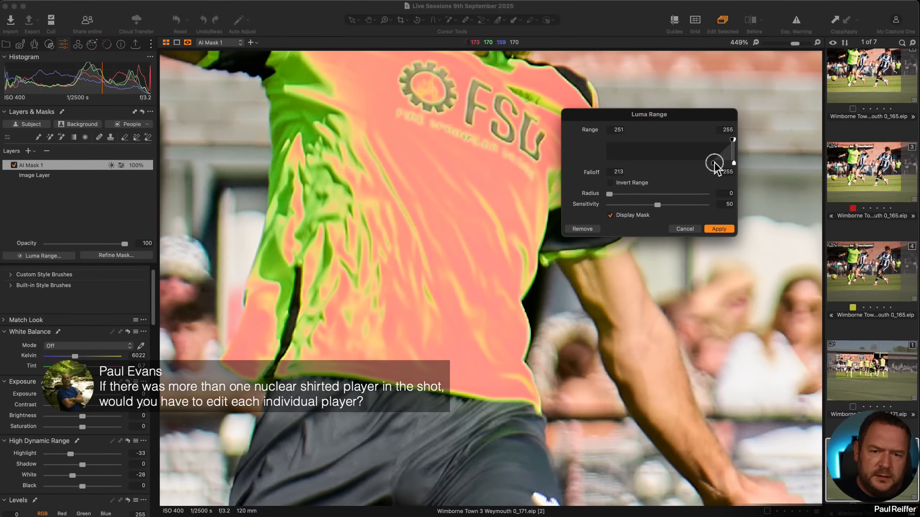
click(717, 228)
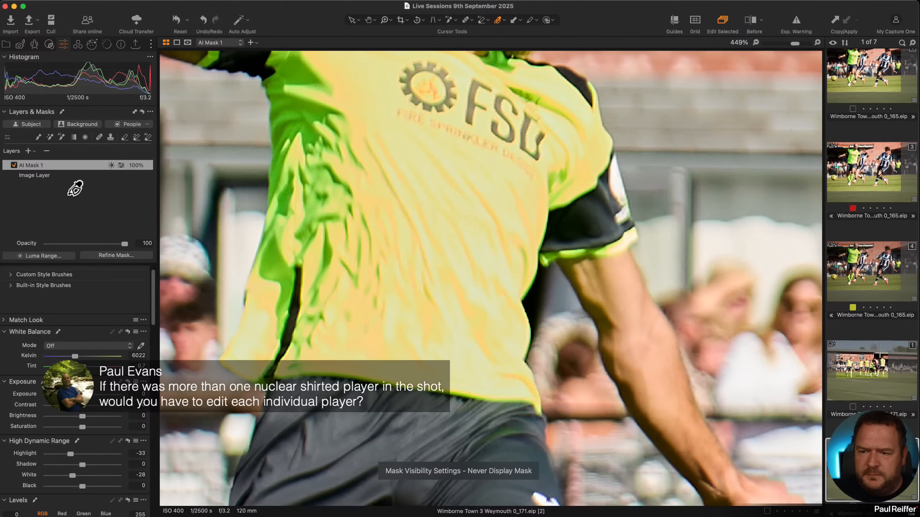
Rasterize the AI mask and refine it with a radius of 19.
right_click(65, 166)
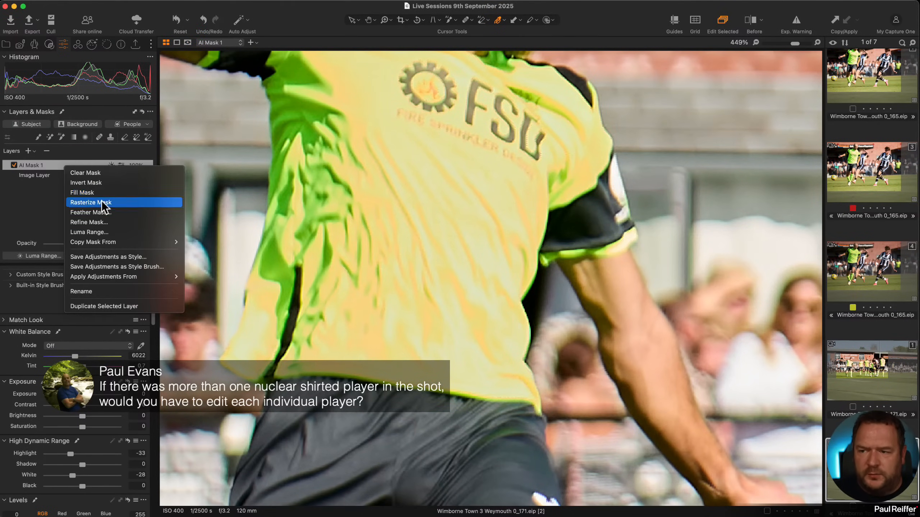
key(Escape)
click(101, 257)
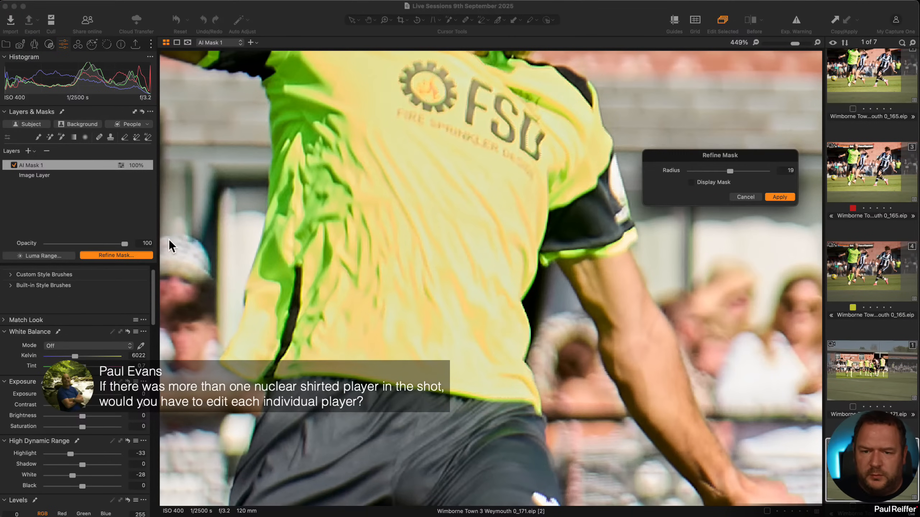
click(778, 197)
Set the AI mask layer's white balance tint to -4.7, and check the shirt mask in grayscale.
key(b)
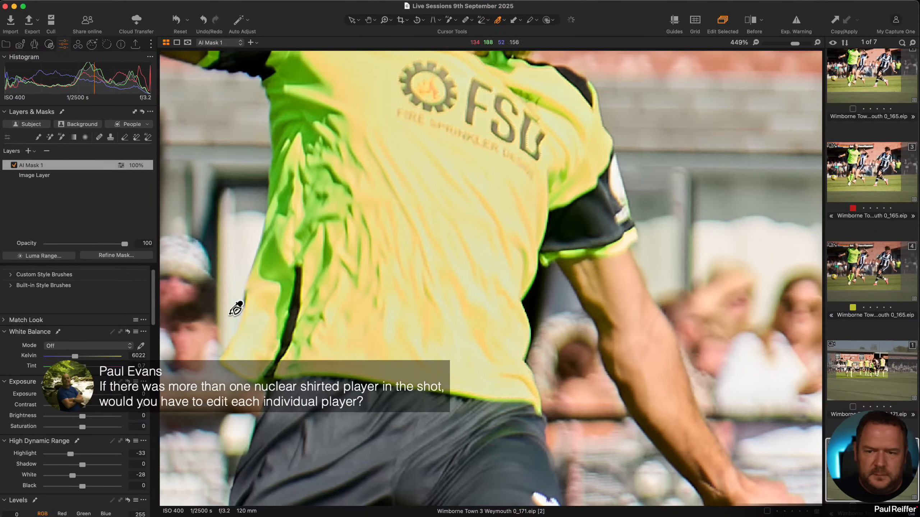
drag(84, 367, 79, 367)
scroll(105, 390, down, 10)
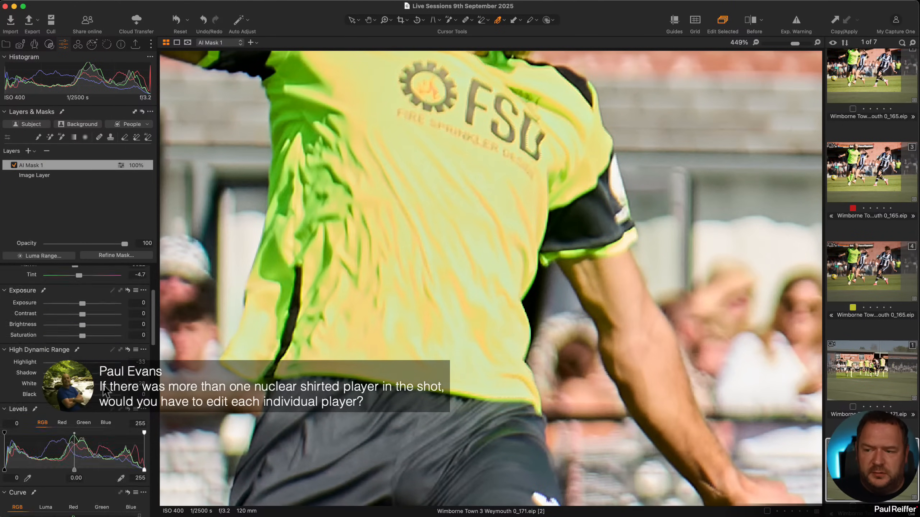
scroll(103, 390, down, 3)
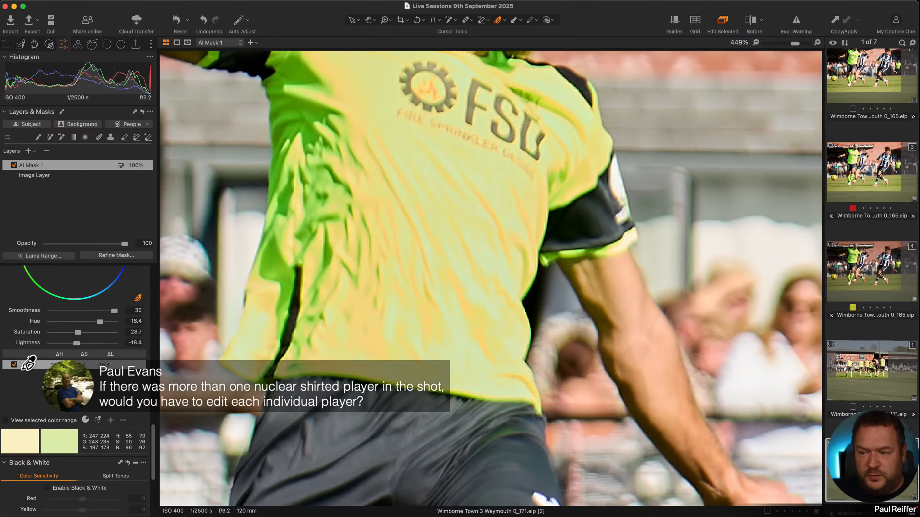
key(alt+m)
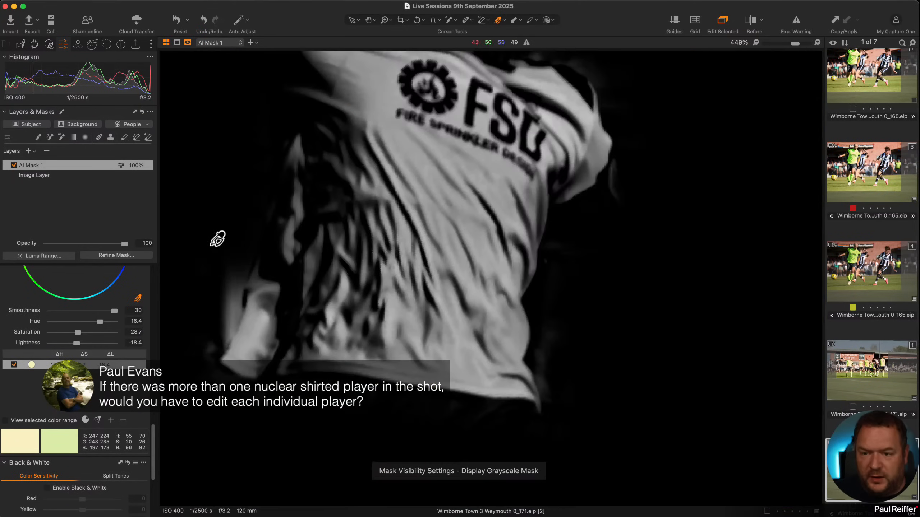
key(alt+m)
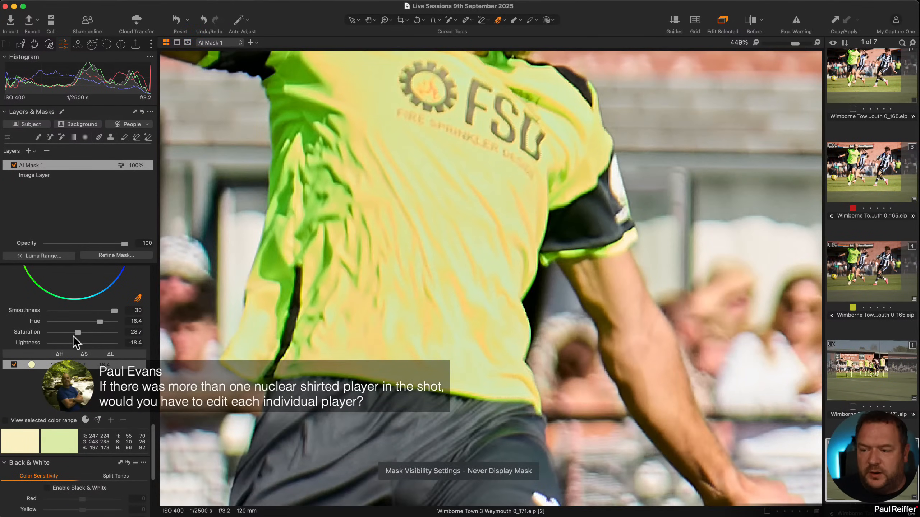
In the basic Color Editor, set the yellow hue to 15.8 and the orange hue to 8.5.
scroll(76, 341, up, 5)
click(31, 319)
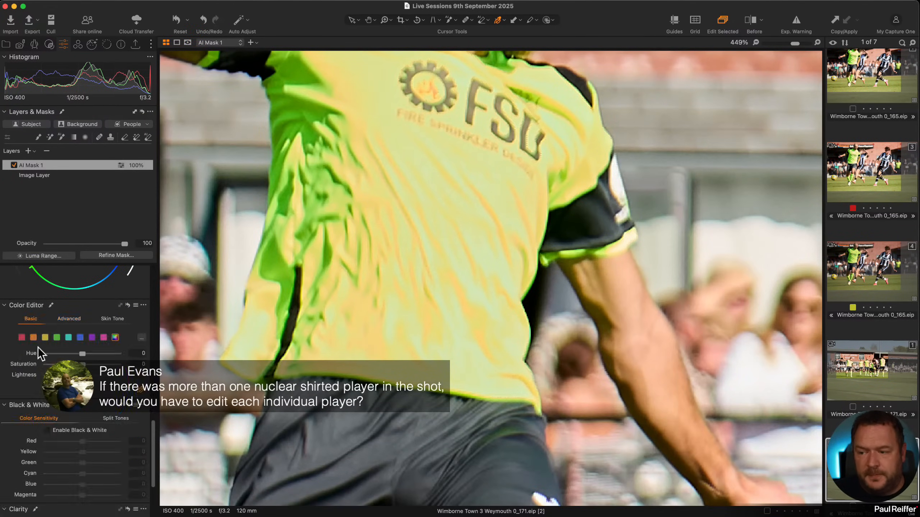
drag(84, 353, 101, 354)
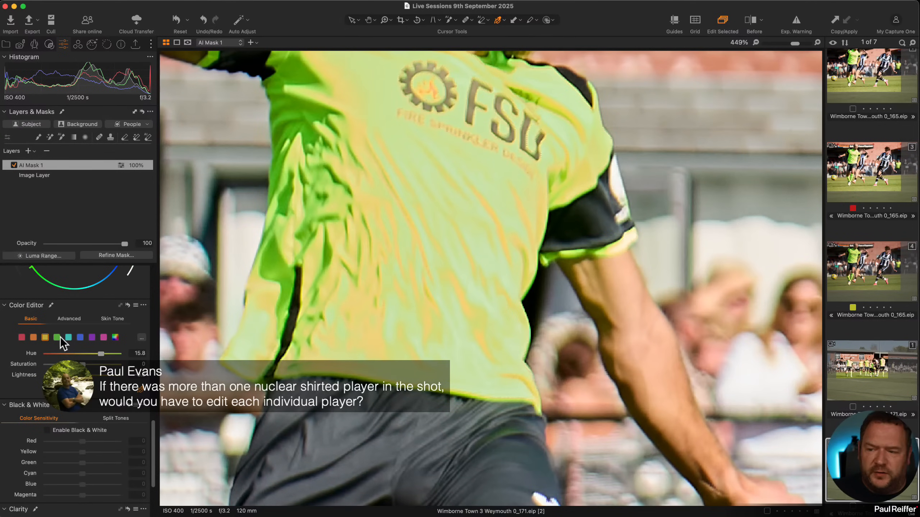
click(35, 336)
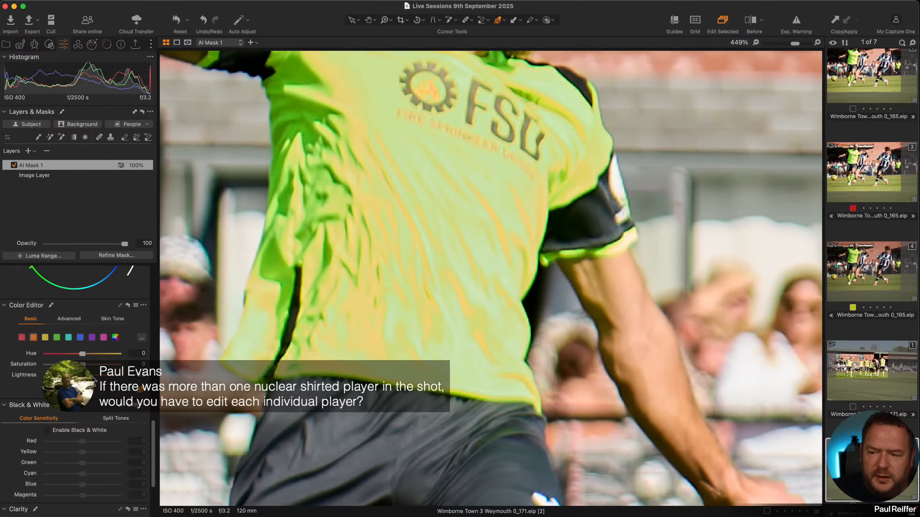
drag(82, 354, 93, 354)
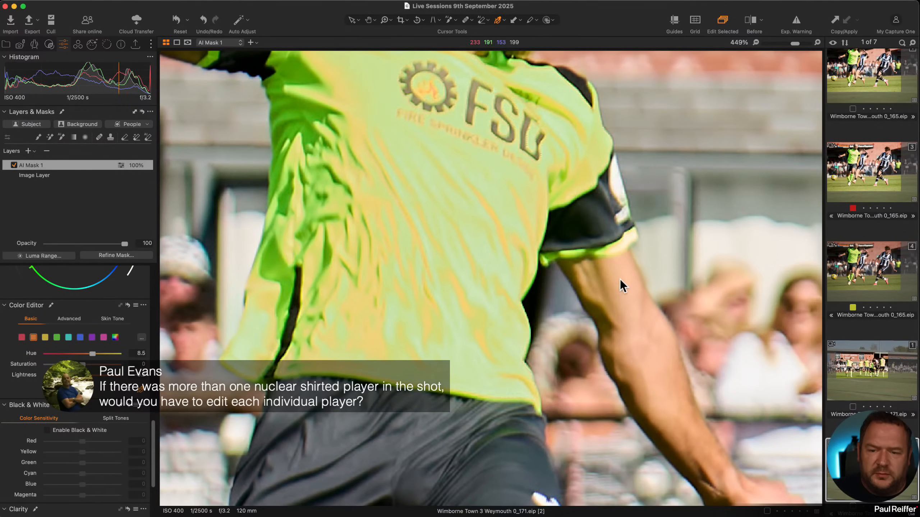
View the five-shirt mask in grayscale at full-frame view, and look at the mask of photo 0_165's variant 4.
key(super+0)
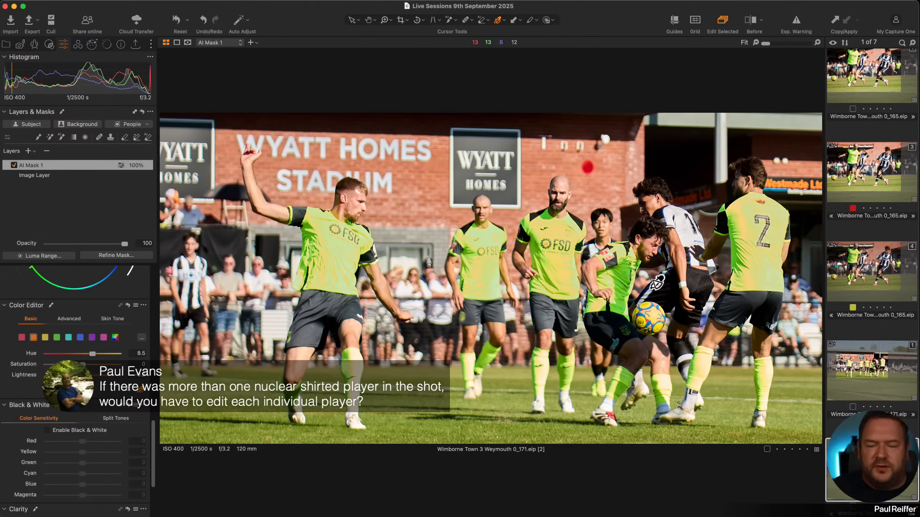
key(alt+m)
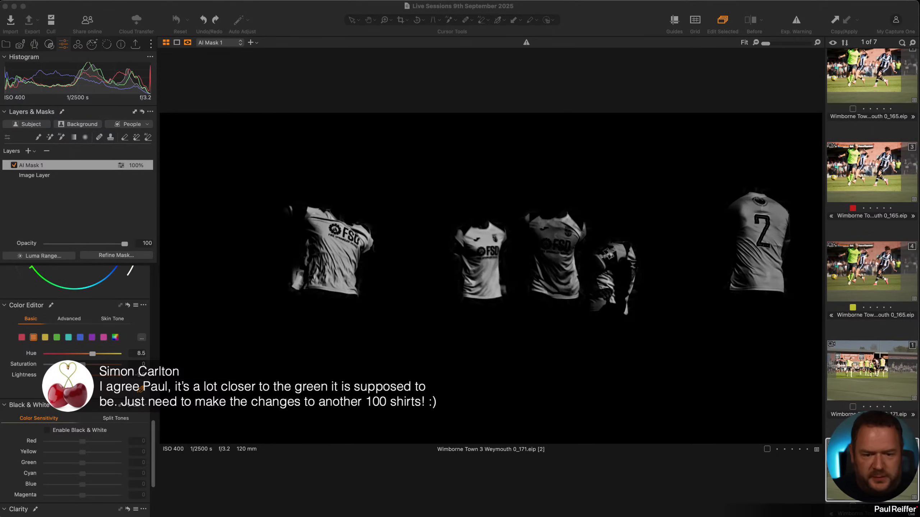
click(877, 270)
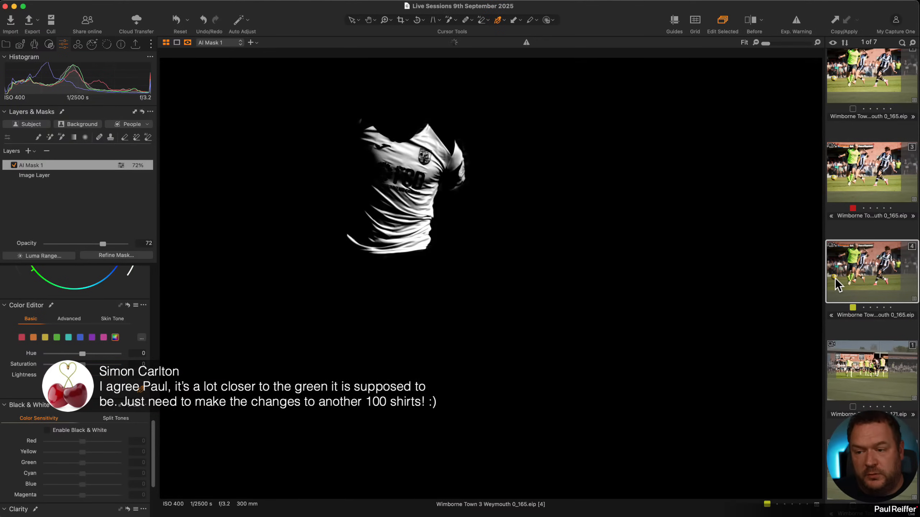
Hide the mask and save the AI mask layer's adjustments as a style brush named Green-Nuclear-Shirts.
key(m)
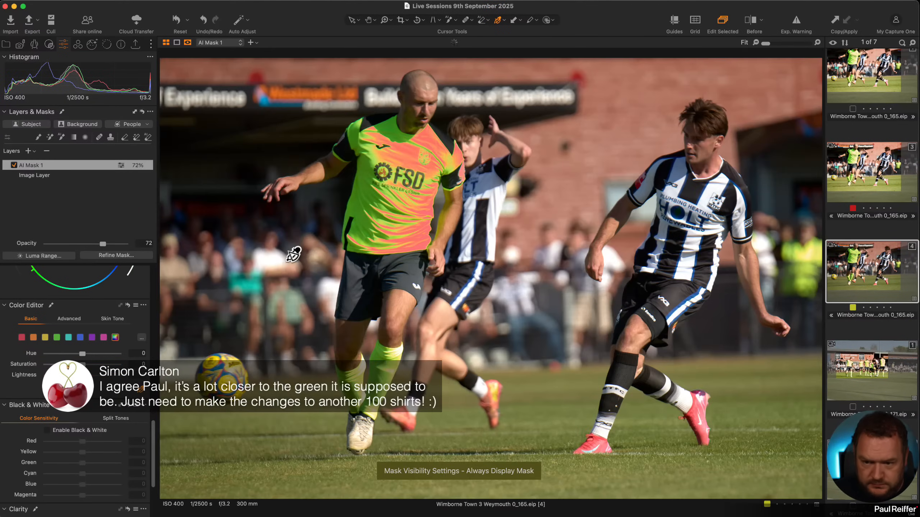
right_click(96, 165)
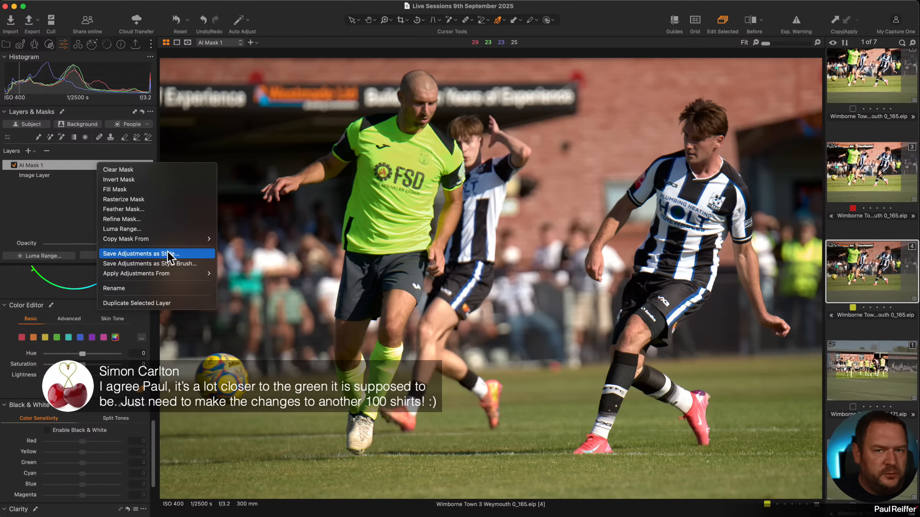
click(185, 264)
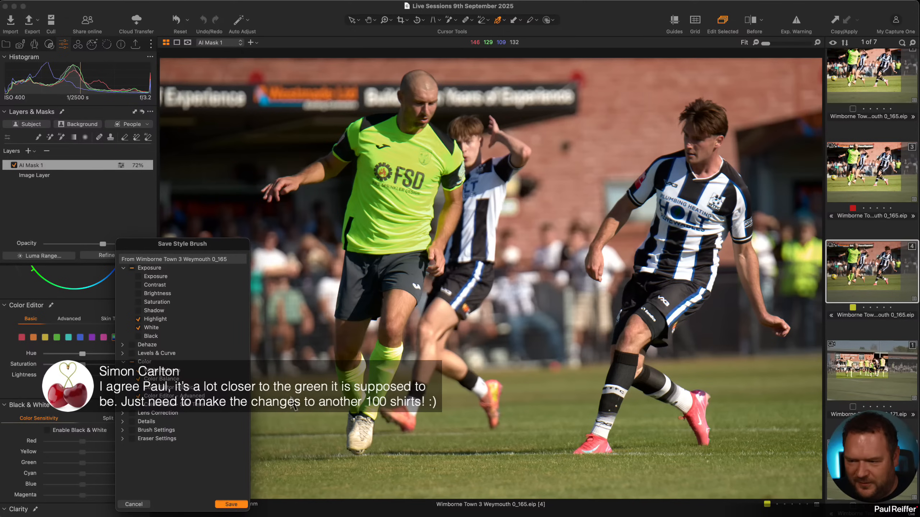
key(Return)
text(Gree)
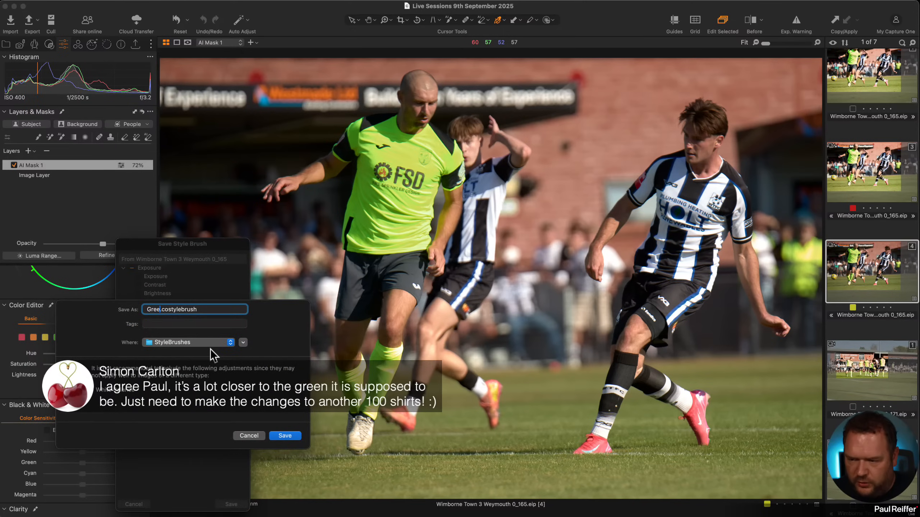
text(n-Nuc)
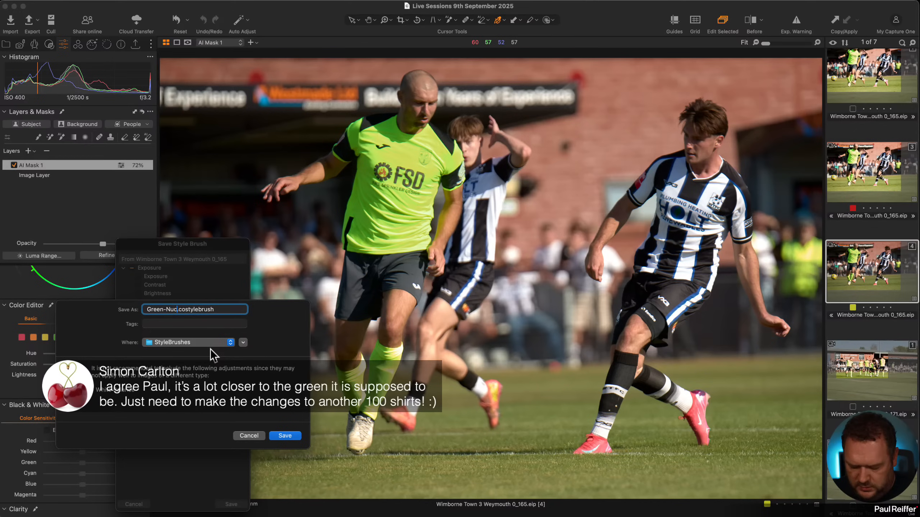
text(lear-Shirts)
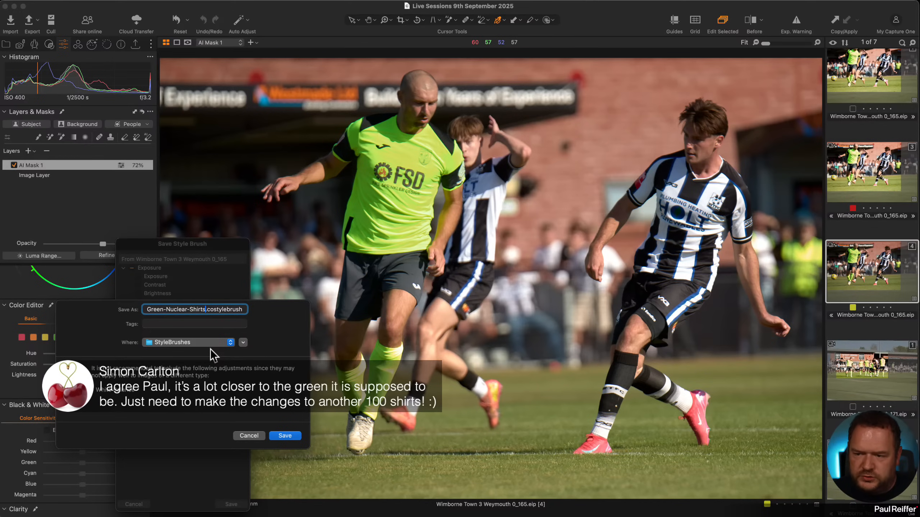
key(Return)
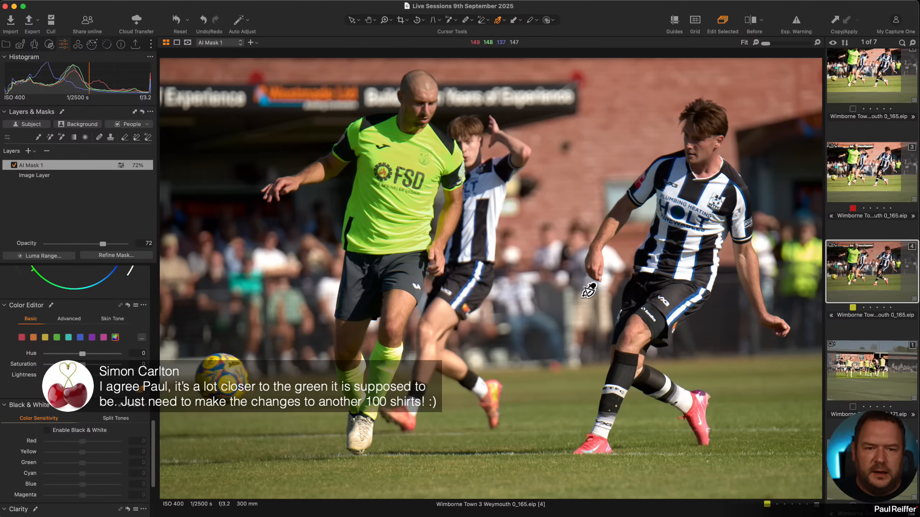
Open photo 0_171's variant 2, set its base curve to Linear Response, and view the green shirts at 100%.
click(862, 385)
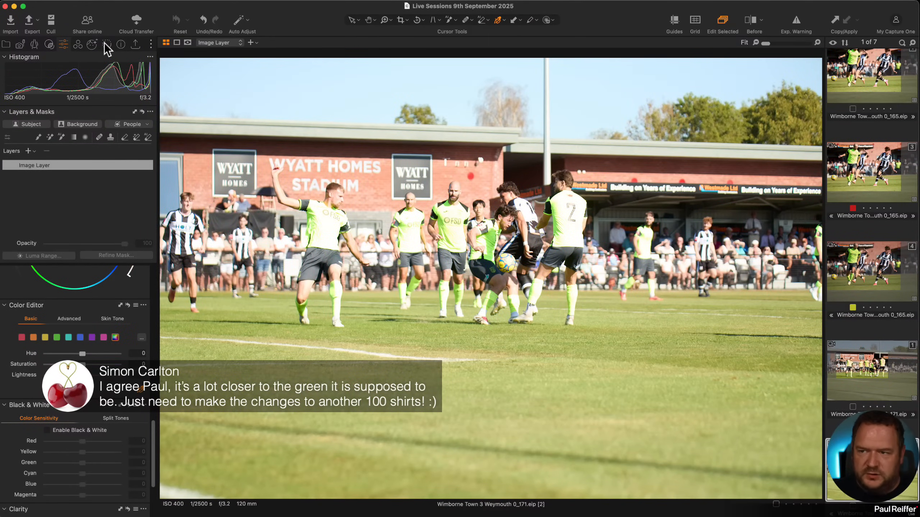
click(79, 44)
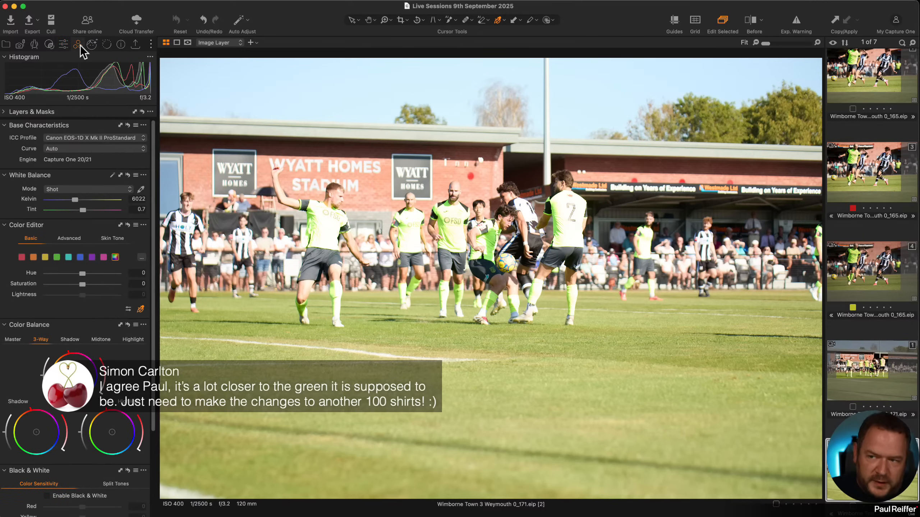
click(83, 149)
click(68, 189)
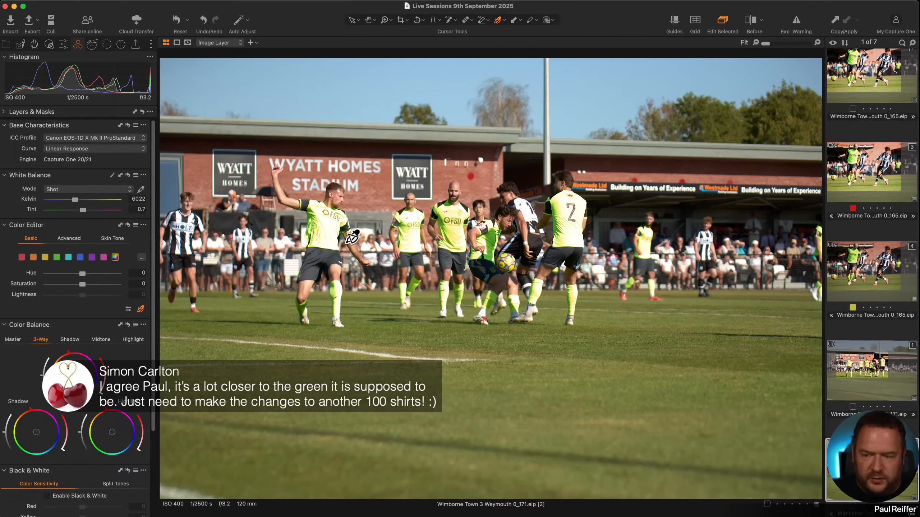
key(z)
double_click(324, 220)
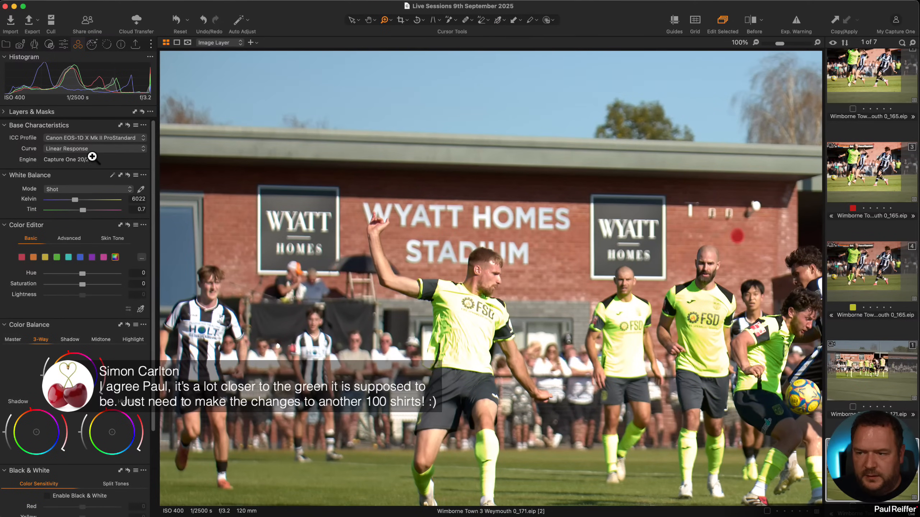
Paint the Green-Nuclear-Shirts style brush on the nearest green player's shirt to create a layer, and clear that layer's mask.
click(63, 45)
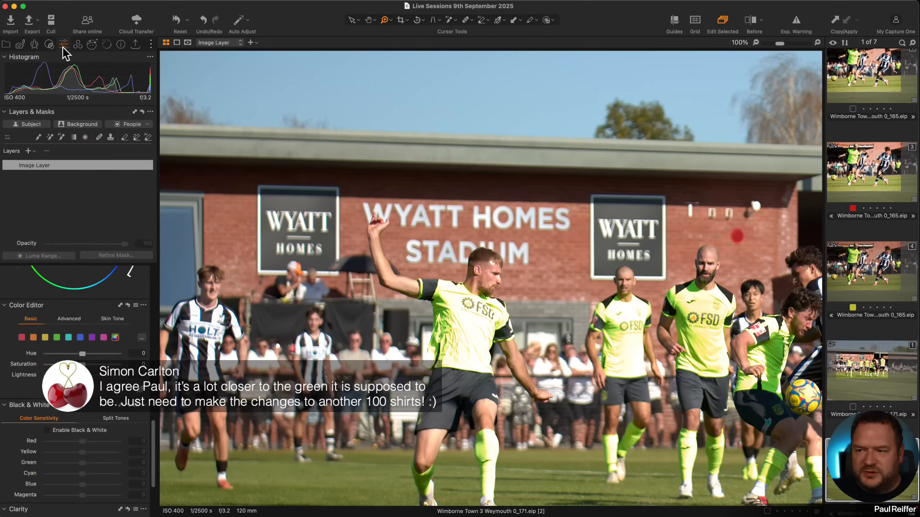
click(21, 290)
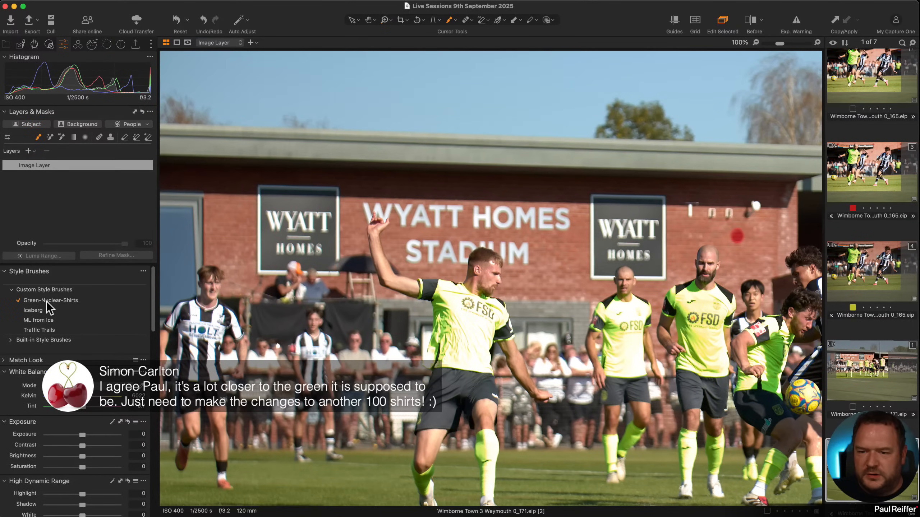
drag(471, 324, 468, 335)
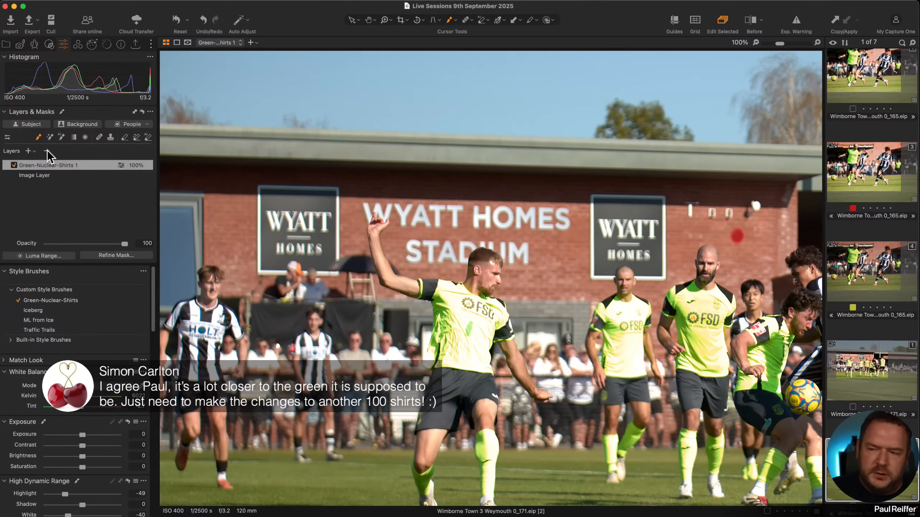
right_click(54, 166)
click(76, 172)
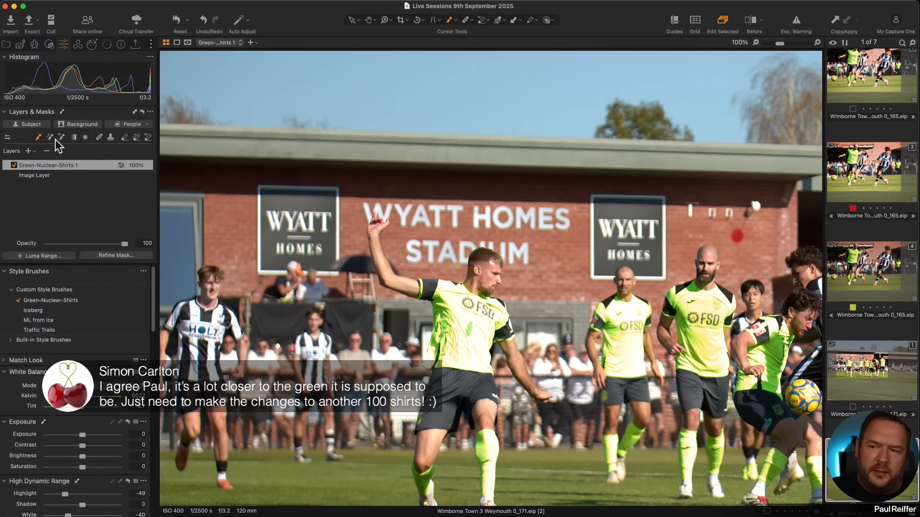
click(61, 138)
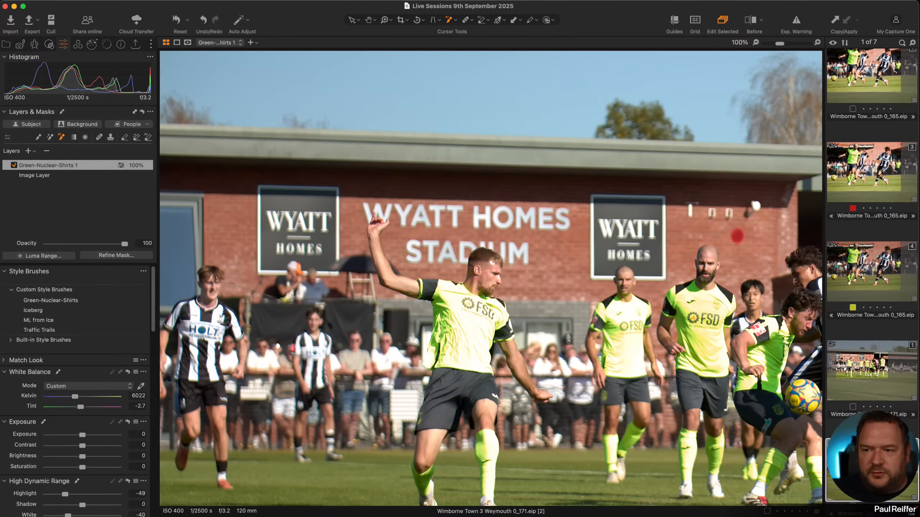
Review which adjustments of photo 0_165's variant 4 go into a style brush, without saving another one.
click(869, 268)
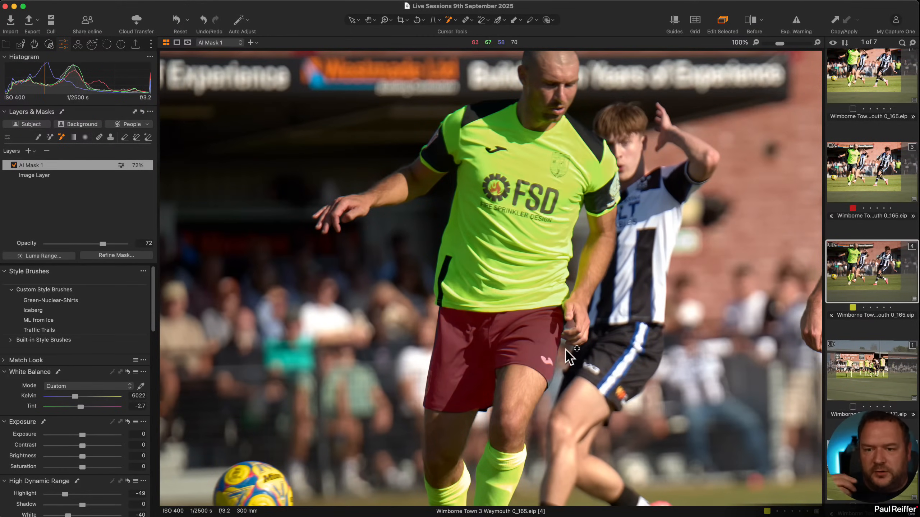
right_click(55, 167)
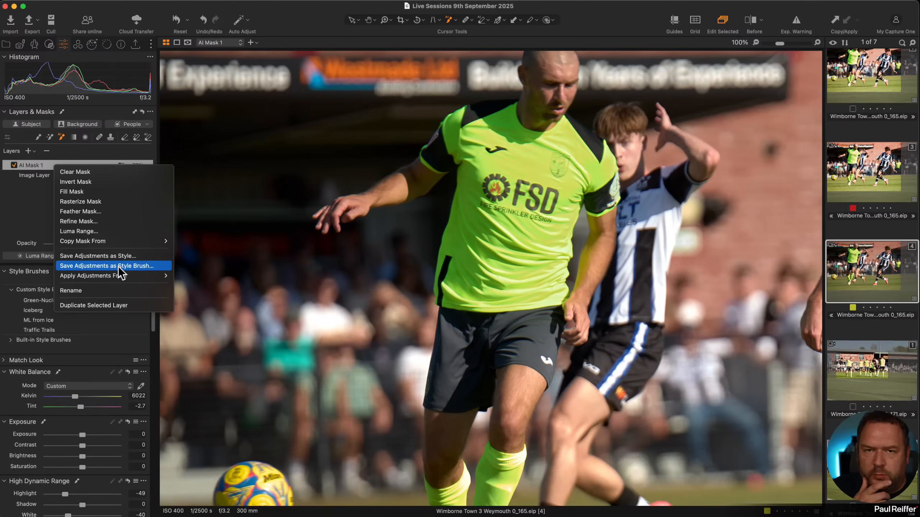
click(119, 267)
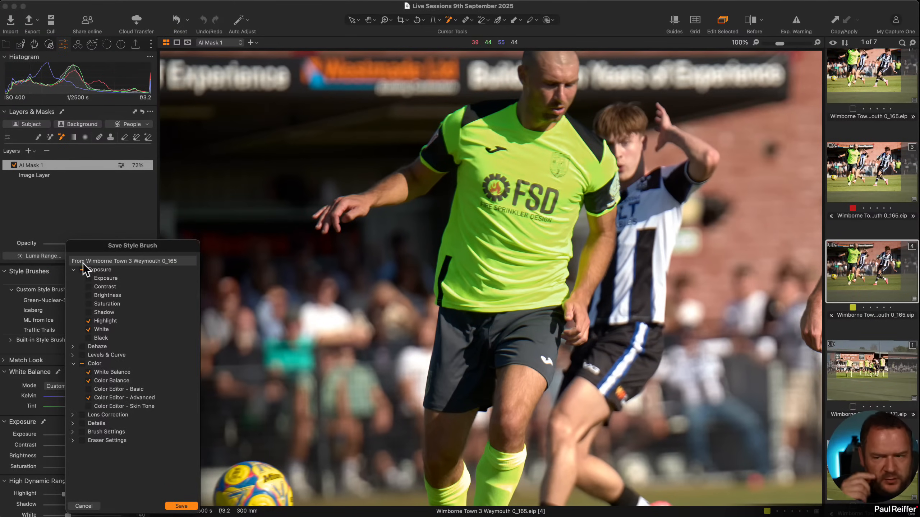
click(83, 506)
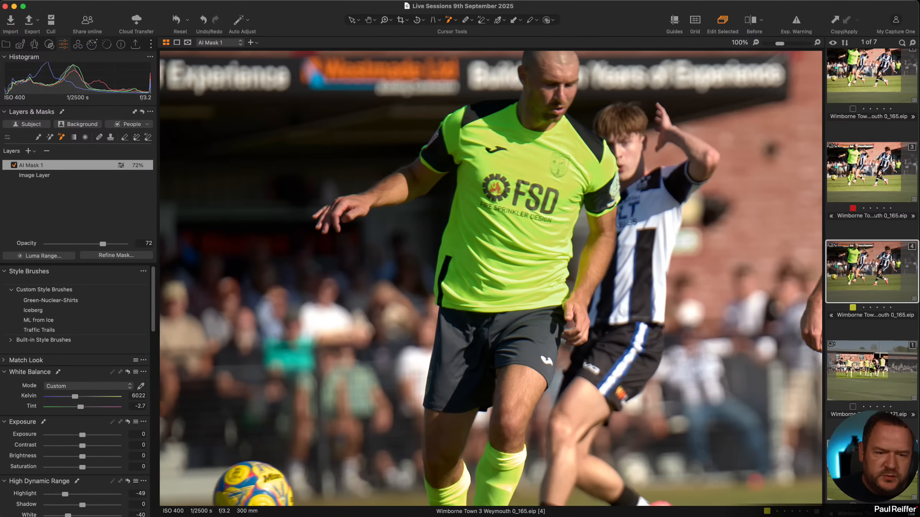
Return to photo 0_171's variant 2, check its base curve, and delete its style brush layer.
click(872, 470)
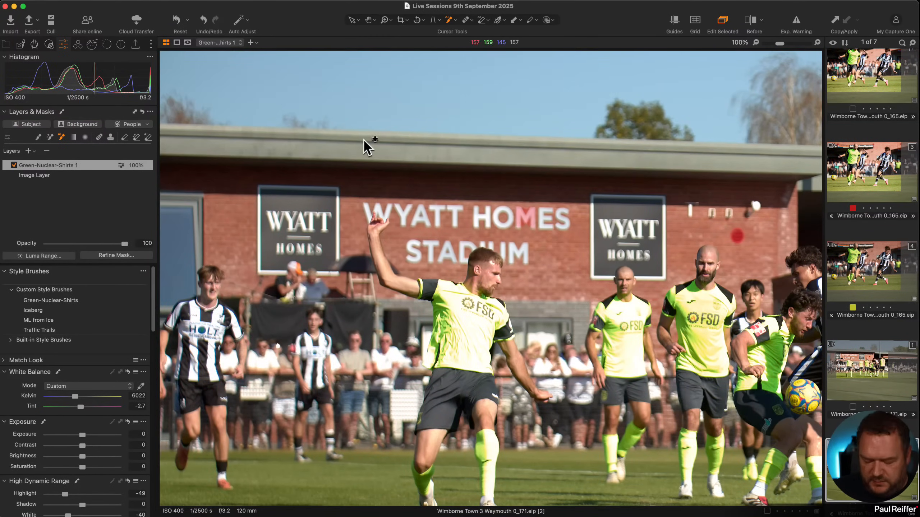
click(107, 45)
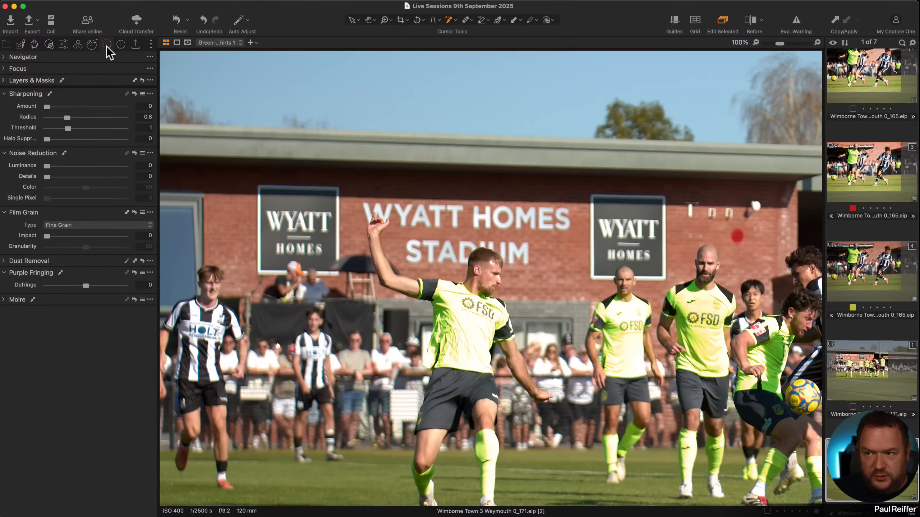
click(79, 44)
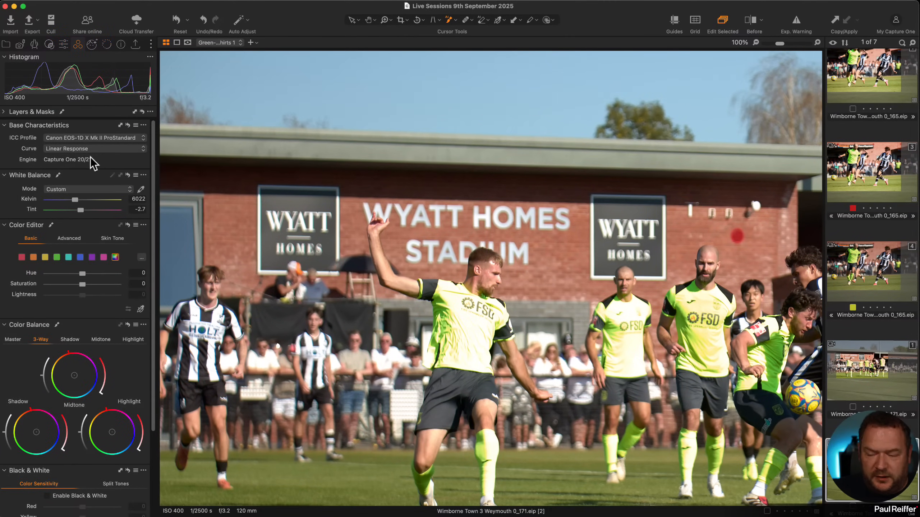
click(64, 44)
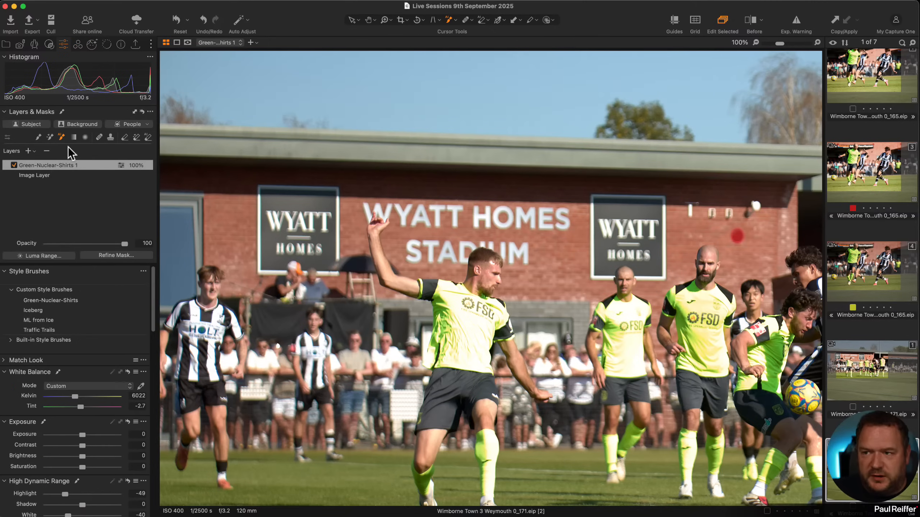
click(46, 152)
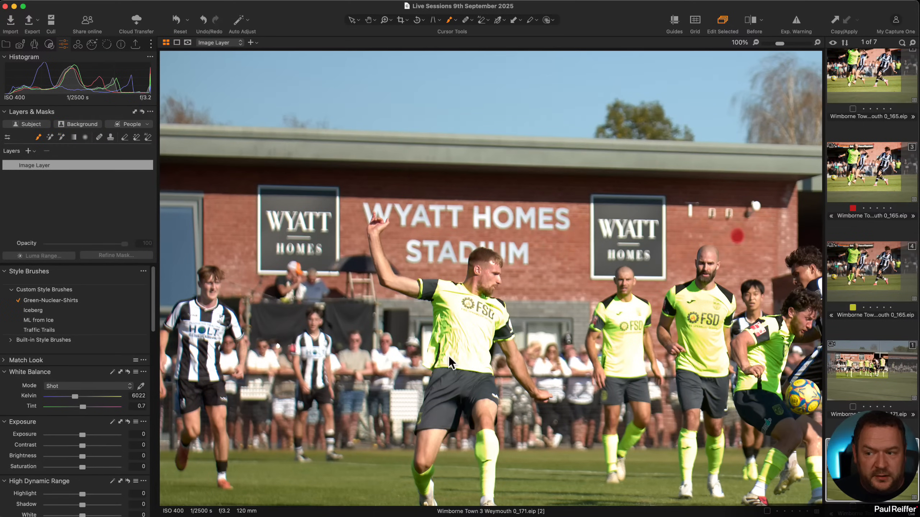
Create a layer on photo 0_171 by dabbing the Green-Nuclear-Shirts style brush on a shirt, and clear its mask.
click(470, 339)
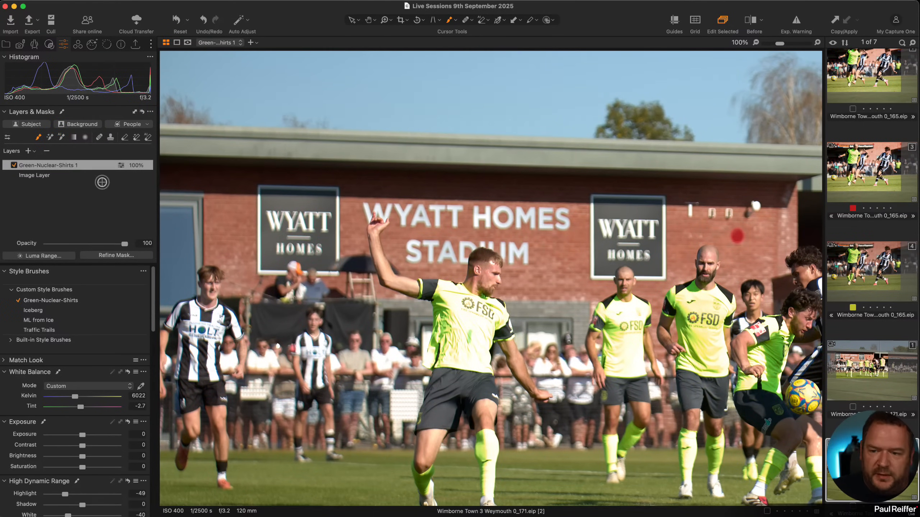
right_click(61, 164)
click(84, 170)
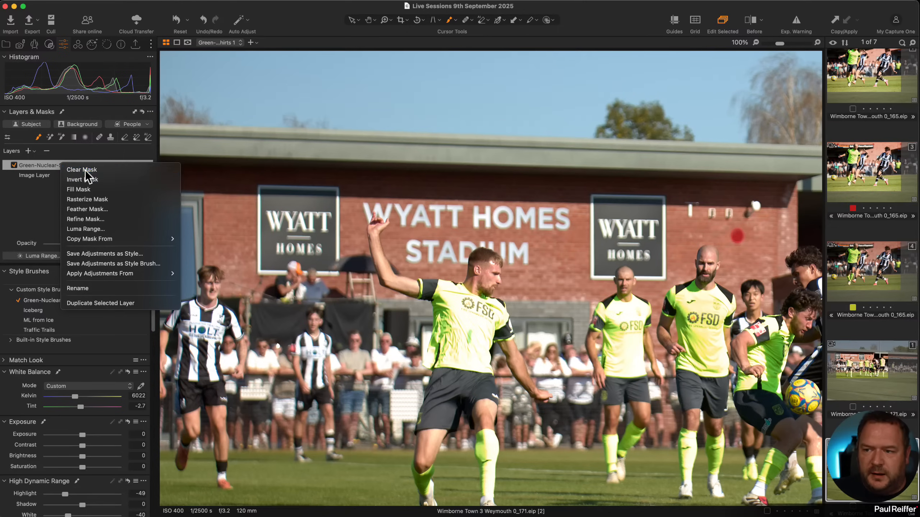
Use AI Select to add the shirts of the five main green players, through number 2, to the style brush layer's mask.
click(59, 138)
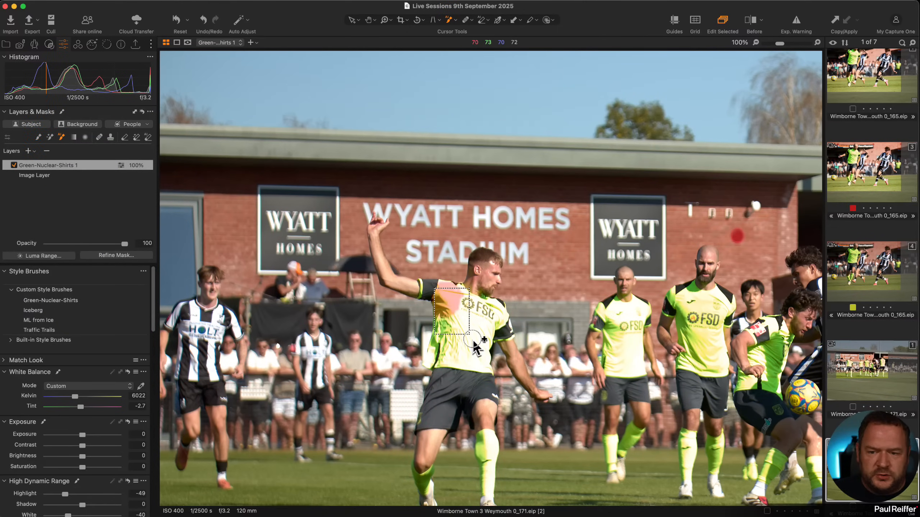
drag(434, 289, 492, 375)
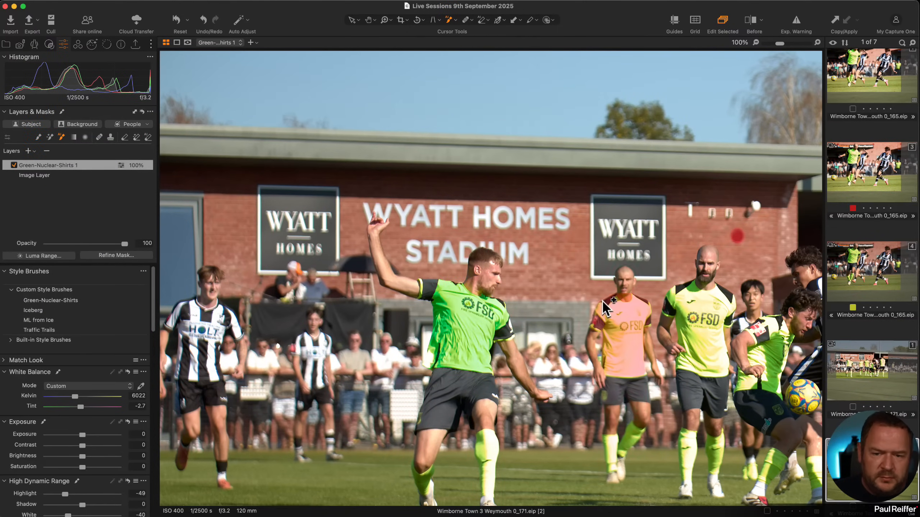
drag(602, 301, 641, 370)
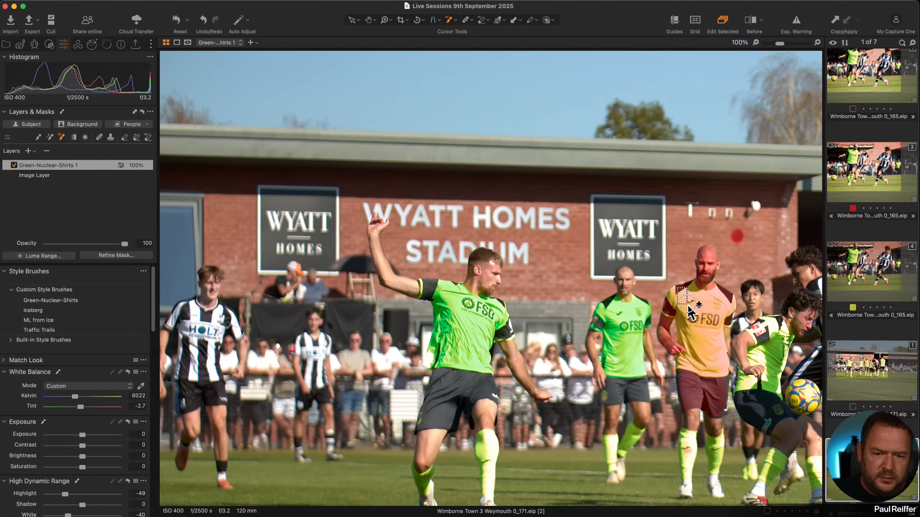
drag(678, 288, 727, 374)
drag(731, 321, 495, 250)
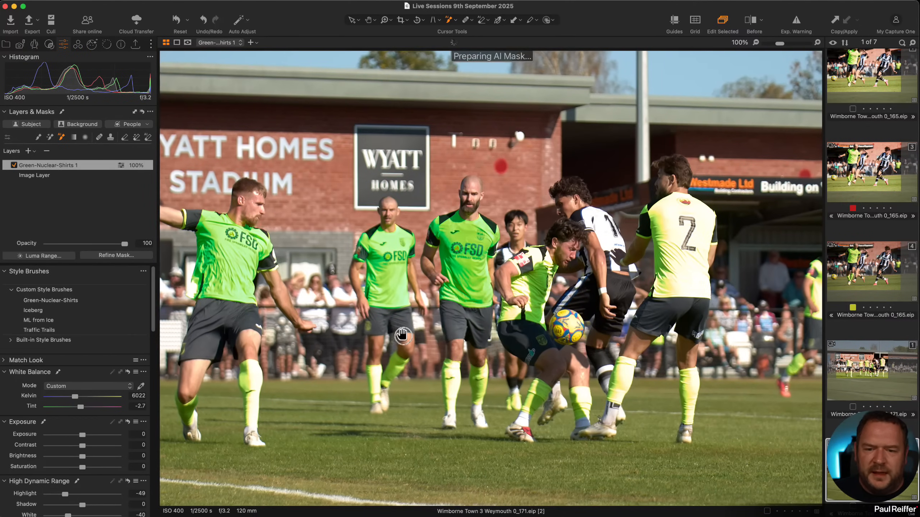
click(541, 254)
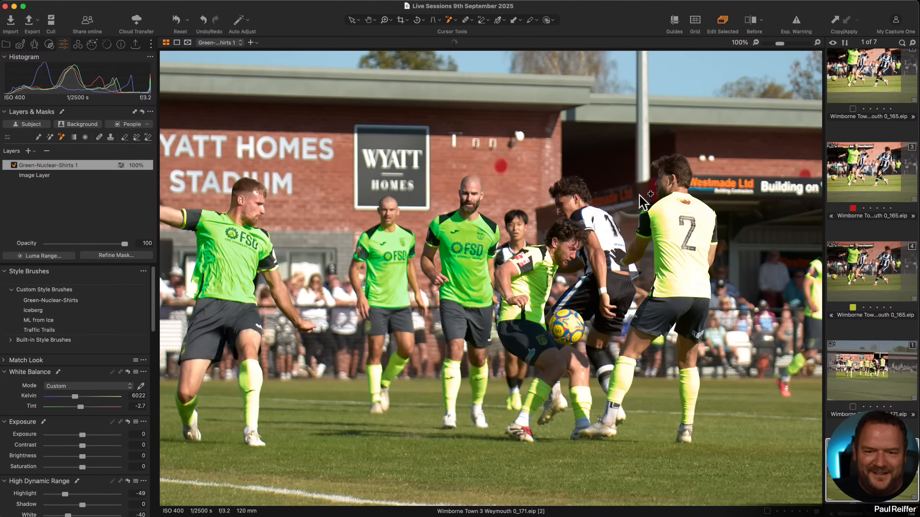
mouse_move(631, 191)
mouse_down()
mouse_move(652, 205)
mouse_move(727, 310)
mouse_up()
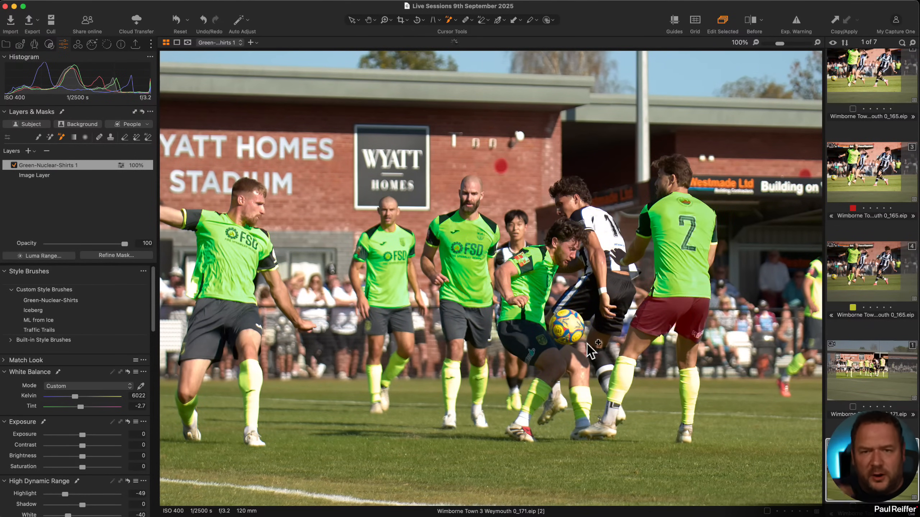
Add the socks of the five main green players to the style brush layer's mask with AI Select and check the mask in grayscale.
click(687, 387)
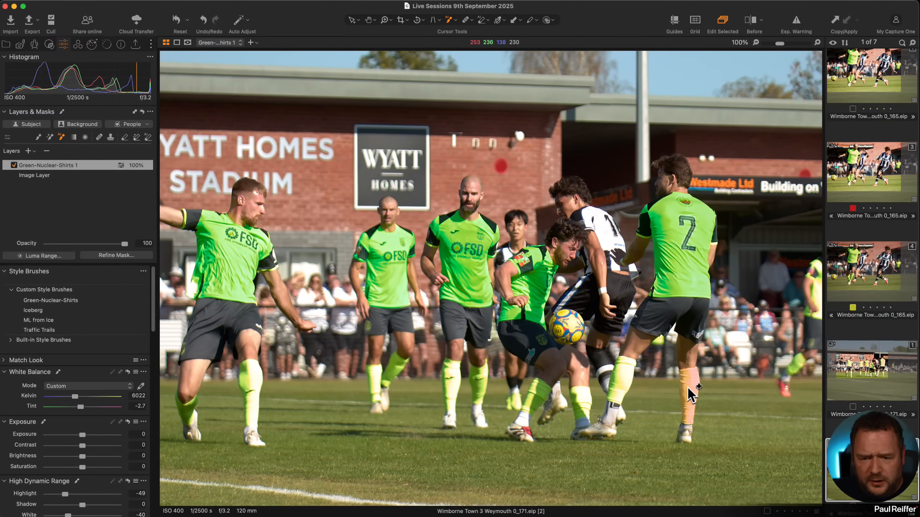
click(623, 382)
click(583, 398)
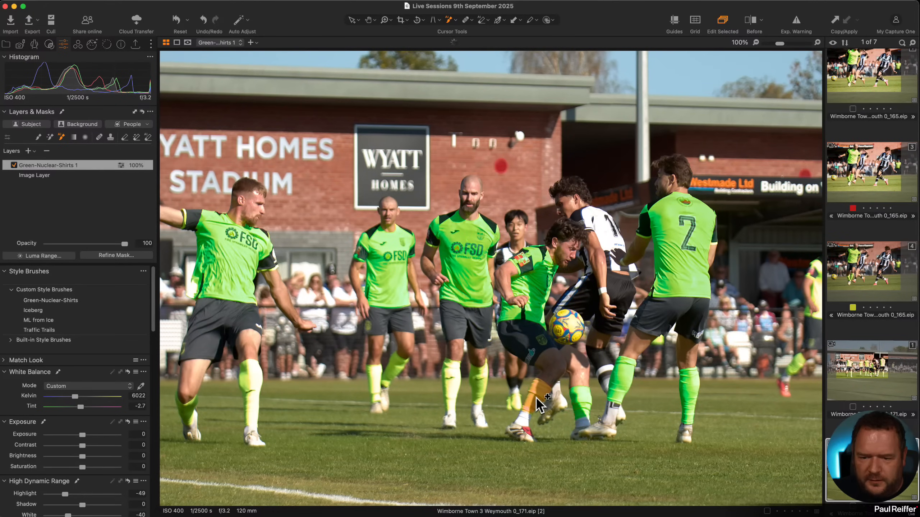
click(530, 393)
click(480, 384)
click(450, 384)
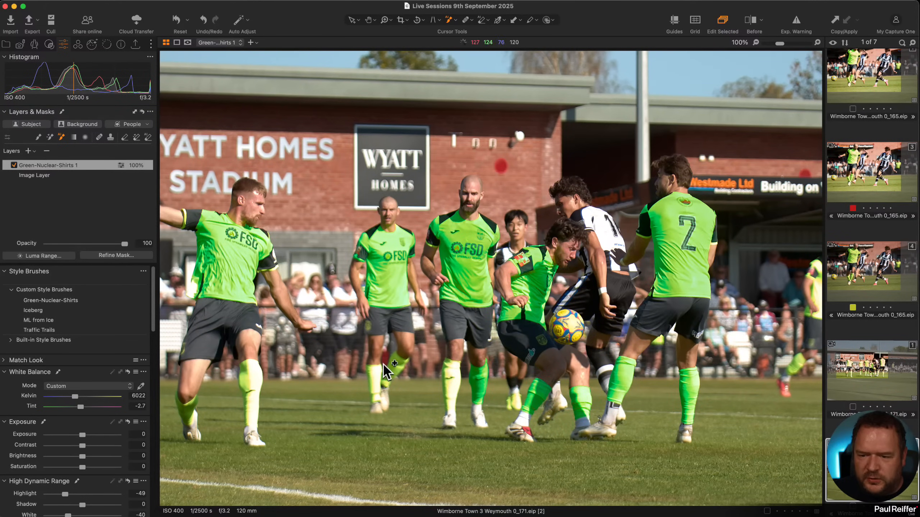
click(393, 368)
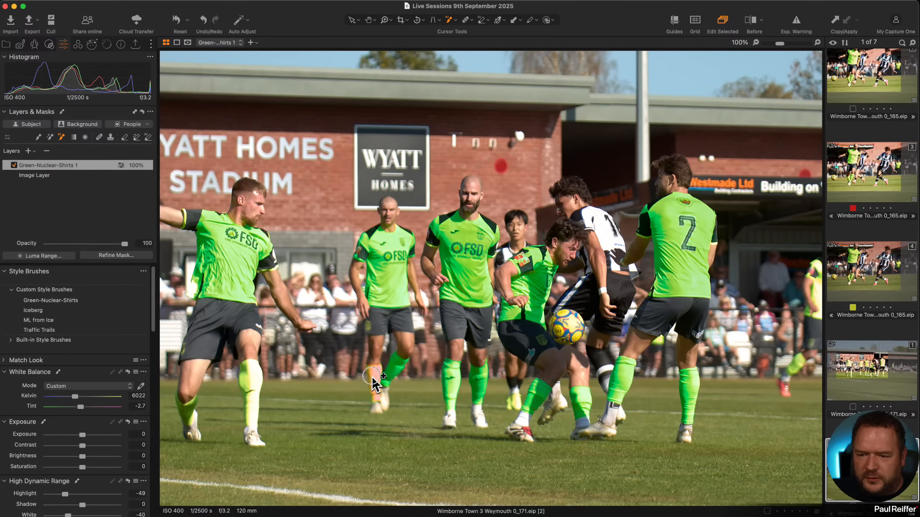
click(251, 386)
click(178, 417)
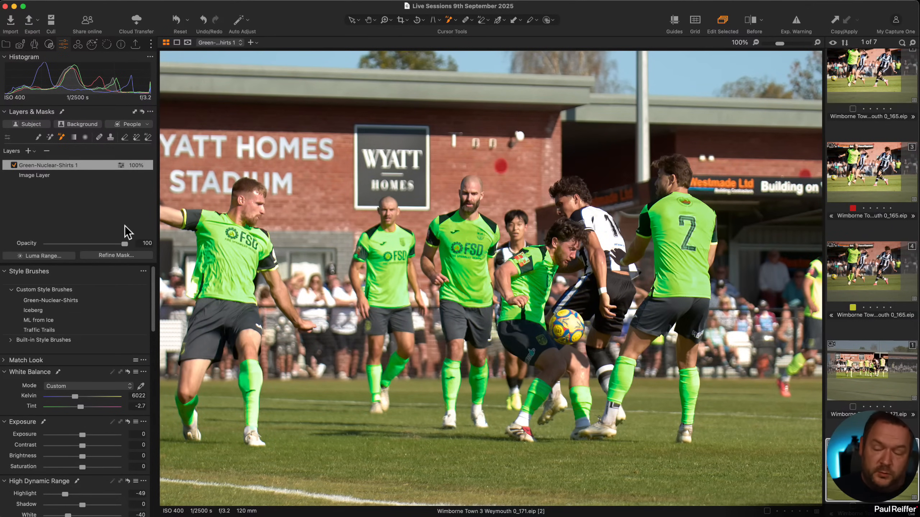
key(alt+m)
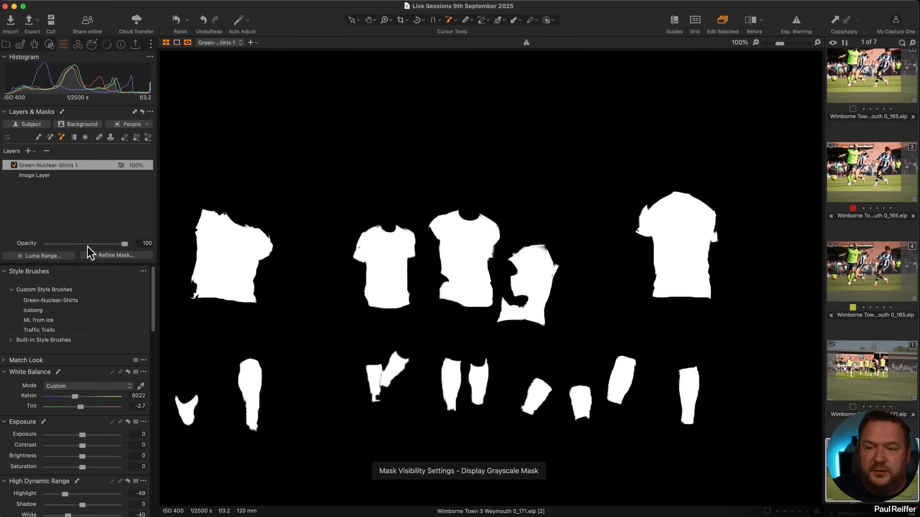
key(alt+m)
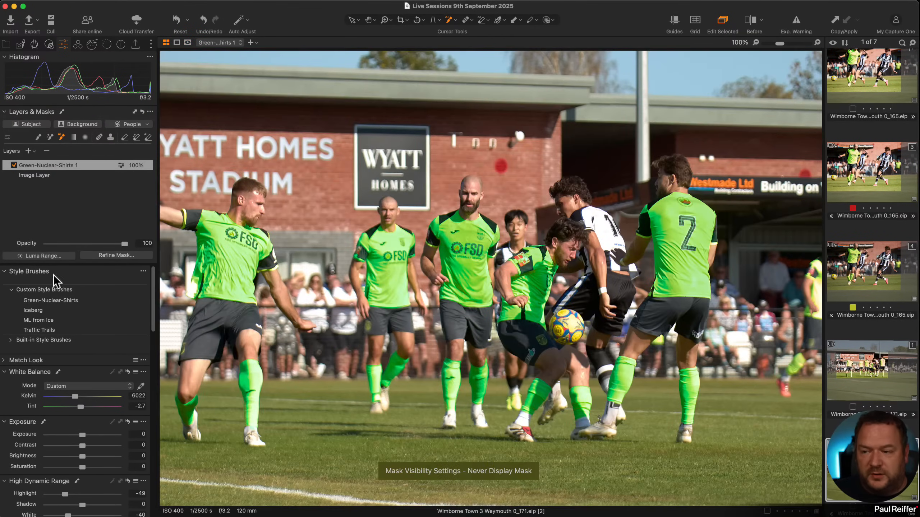
Limit the layer's mask with a luma range of 166 to 255 and a falloff of 114 to 255, with the mask display off.
click(47, 255)
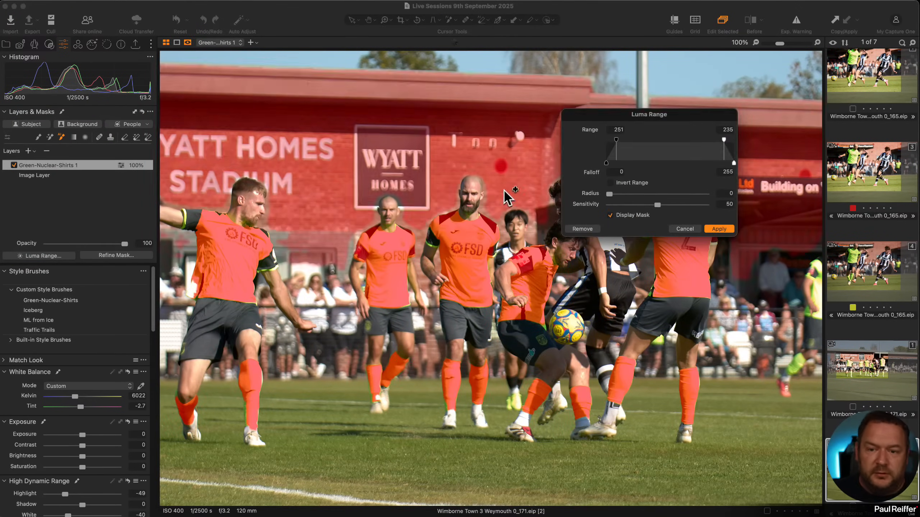
click(626, 215)
drag(724, 140, 768, 143)
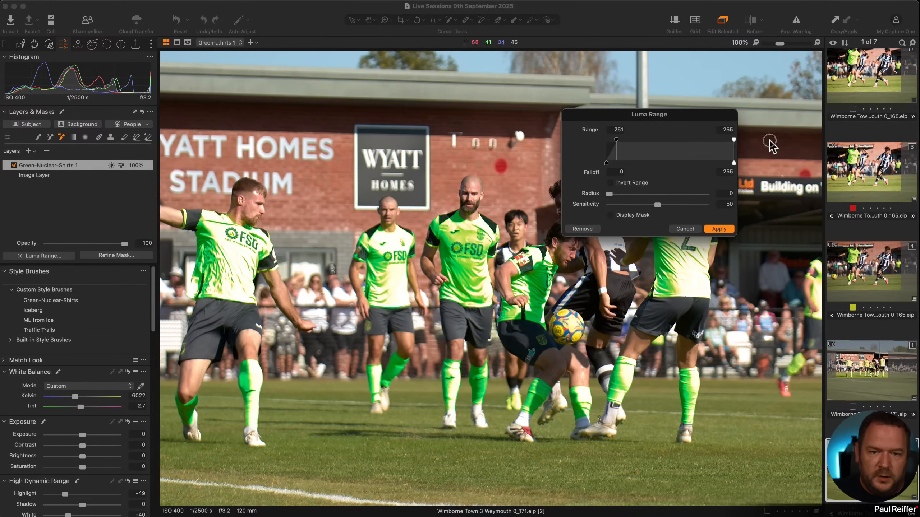
drag(615, 140, 686, 152)
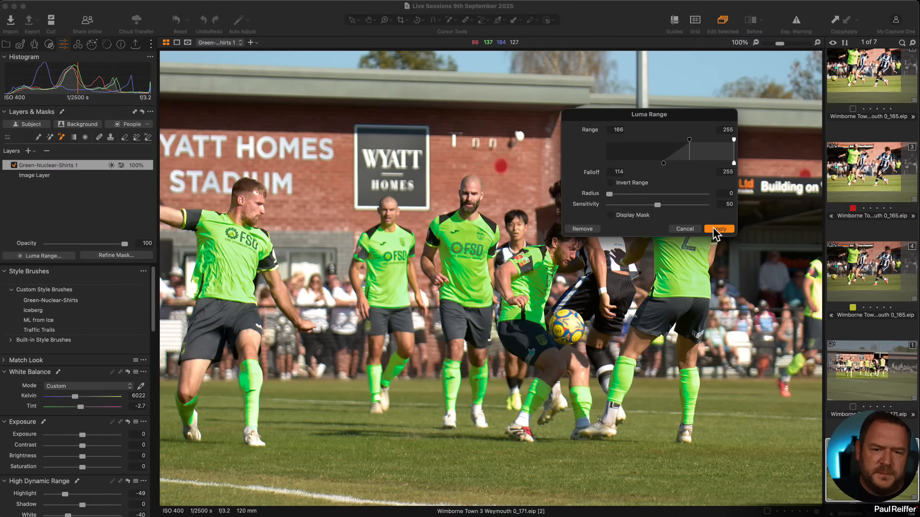
click(713, 230)
Refine the style brush layer's mask with a radius of 26.
click(111, 257)
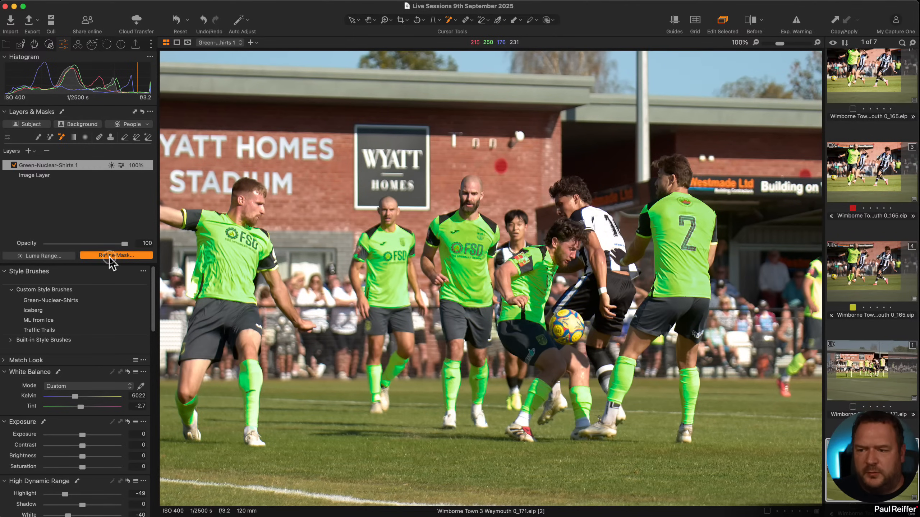
drag(731, 173, 735, 175)
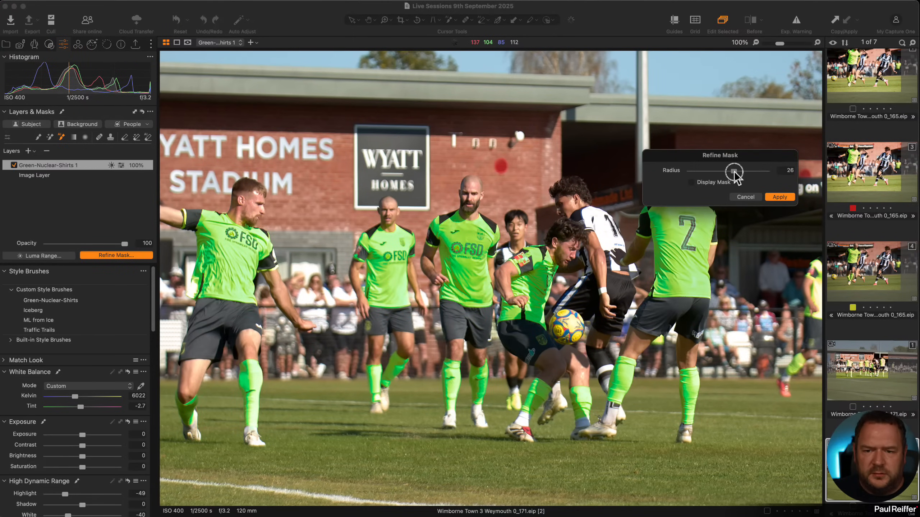
click(779, 198)
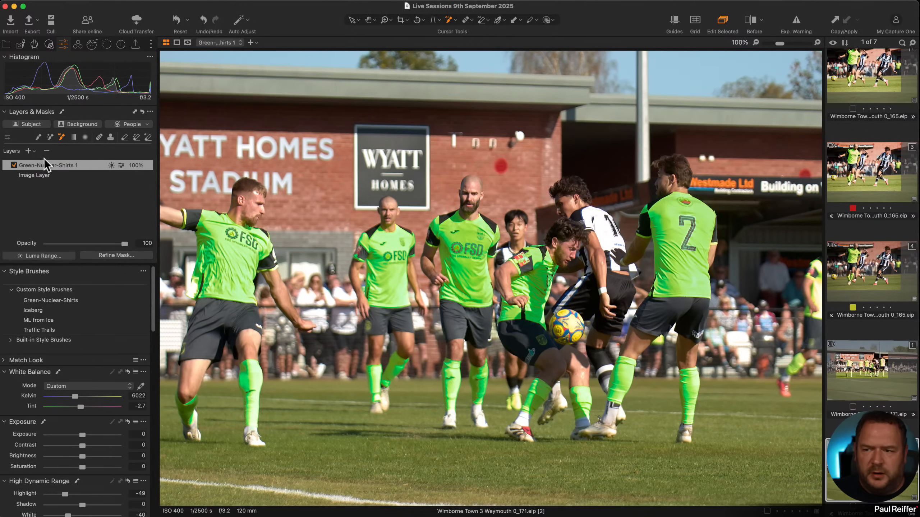
Rasterize the layer's mask and apply another mask refinement with the radius at 26.
right_click(49, 166)
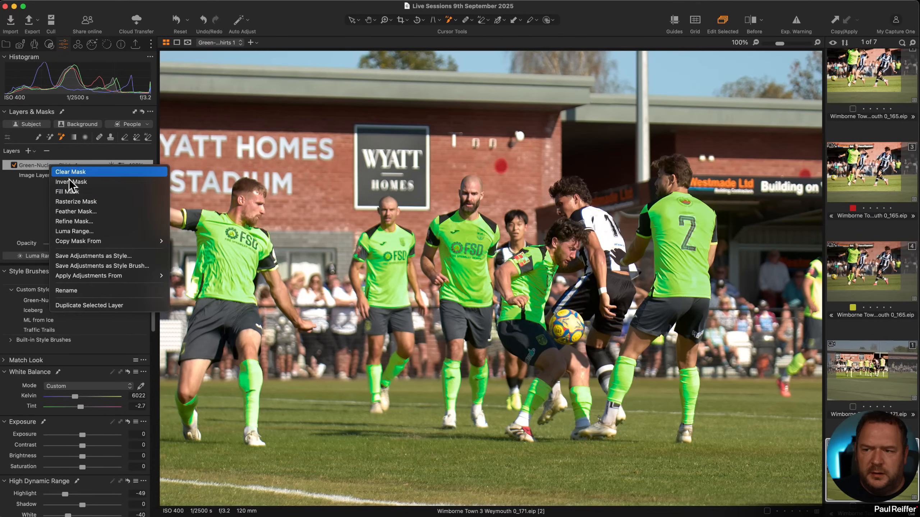
click(95, 217)
click(116, 256)
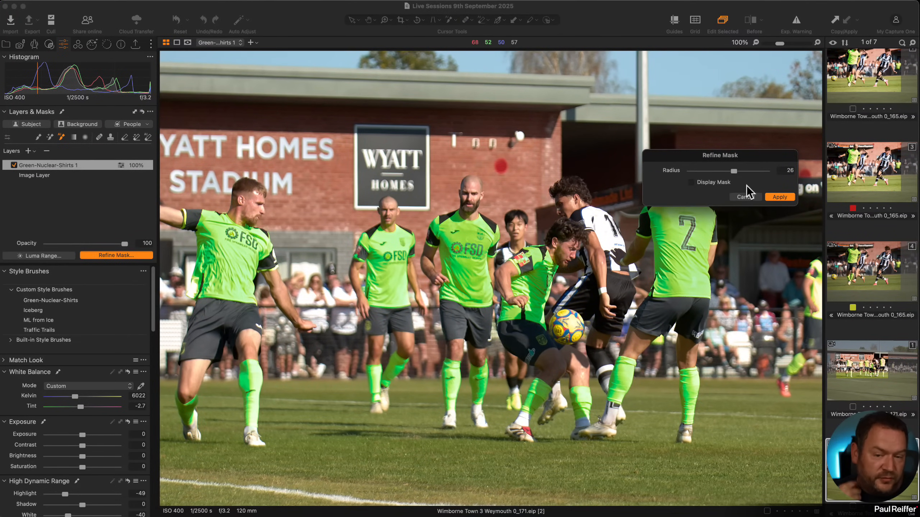
click(776, 198)
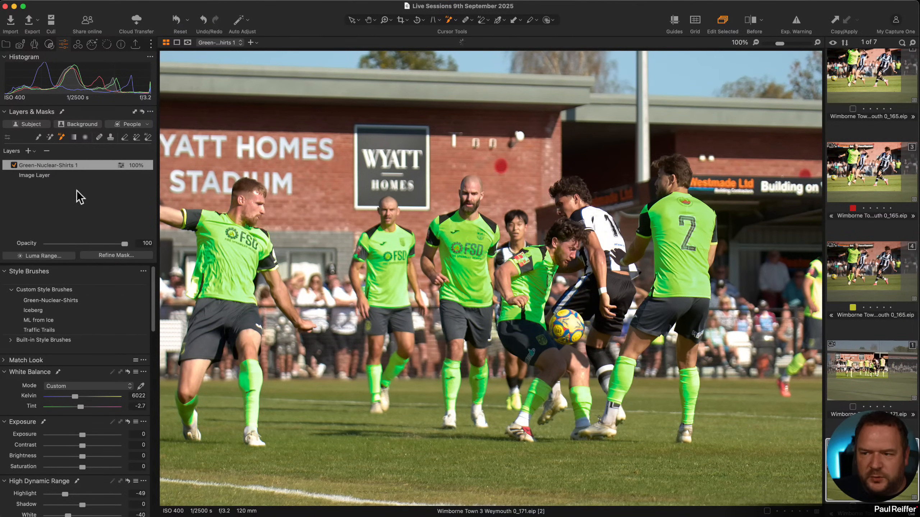
Lower the style brush layer's opacity to 75 and compare the result with photo 0_165's variant 4 and photo 0_171's variant 1.
mouse_move(117, 247)
mouse_down()
mouse_move(90, 242)
mouse_move(123, 244)
mouse_move(102, 248)
mouse_up()
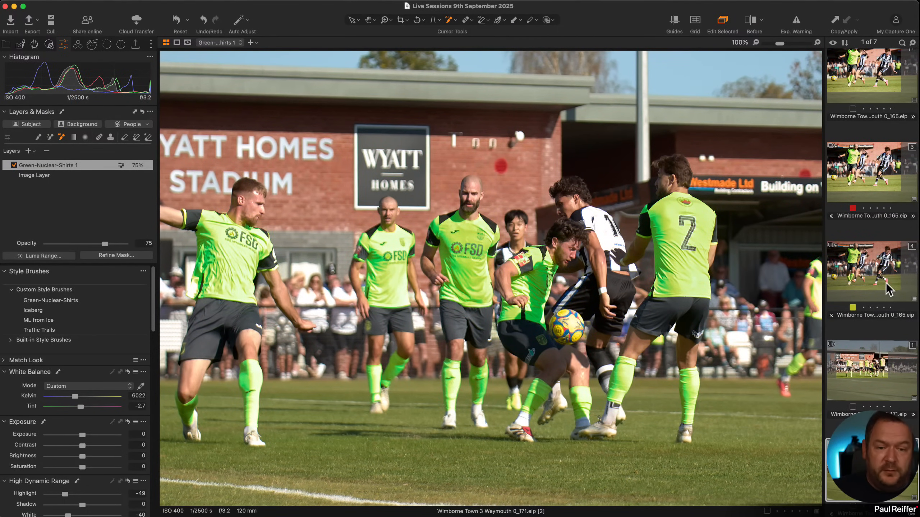
click(880, 264)
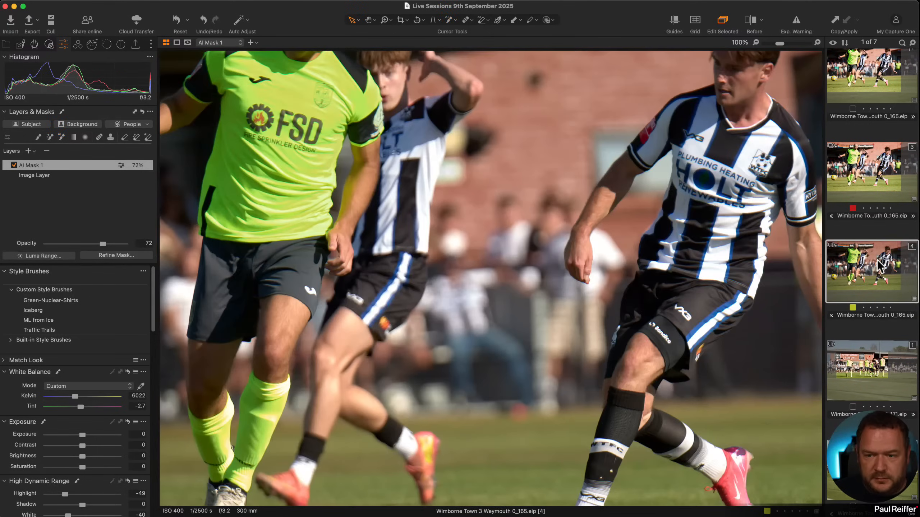
key(super+0)
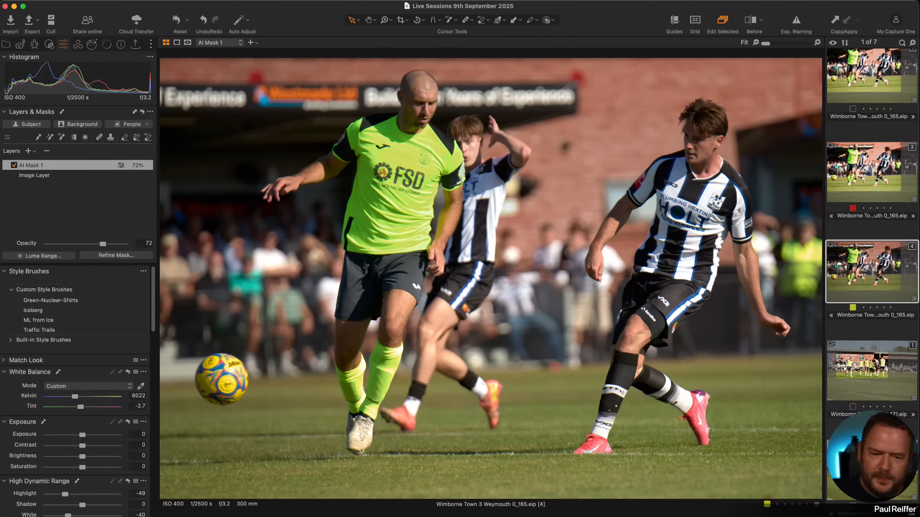
click(848, 364)
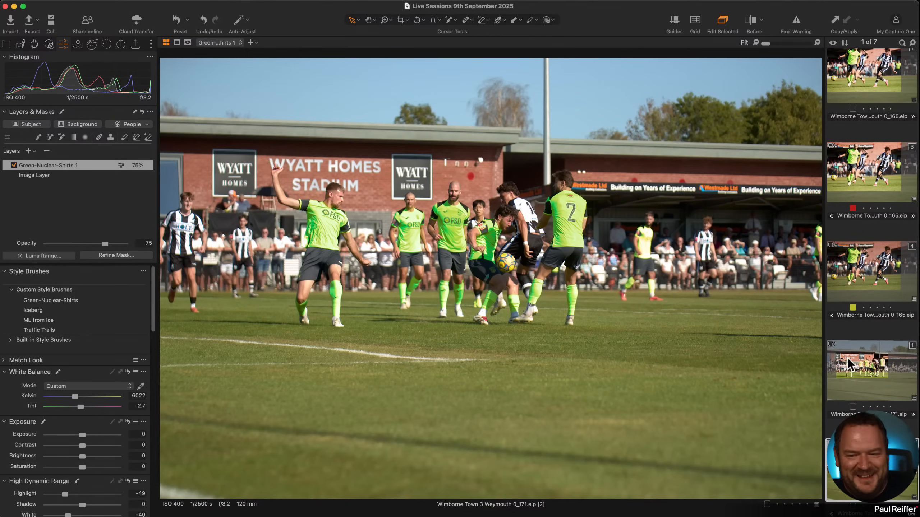
click(874, 367)
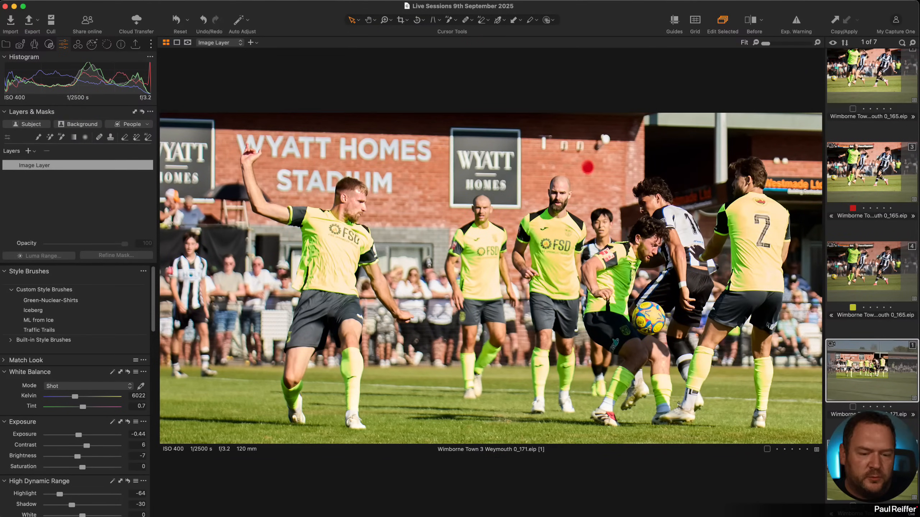
Crop photo 0_171's variant 2 to its upper-left area around the players, about 10000 × 6667 px.
click(866, 464)
click(401, 20)
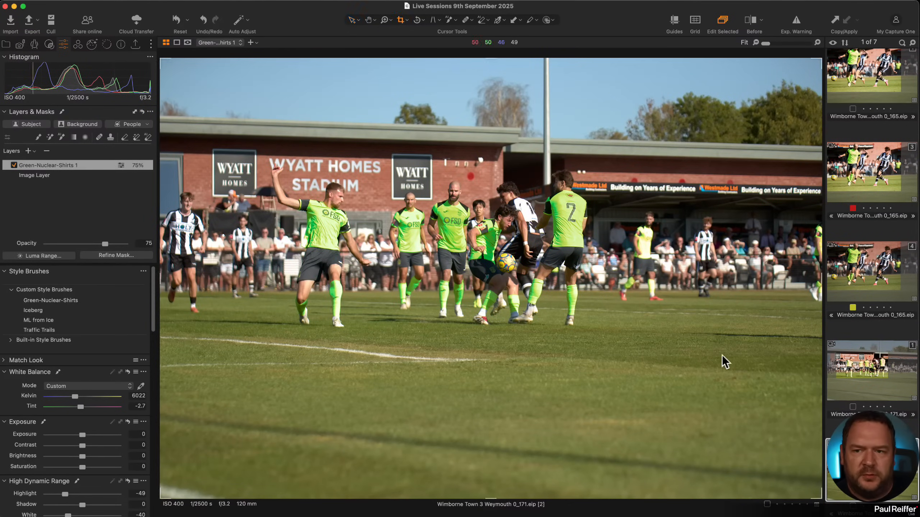
drag(819, 494, 649, 357)
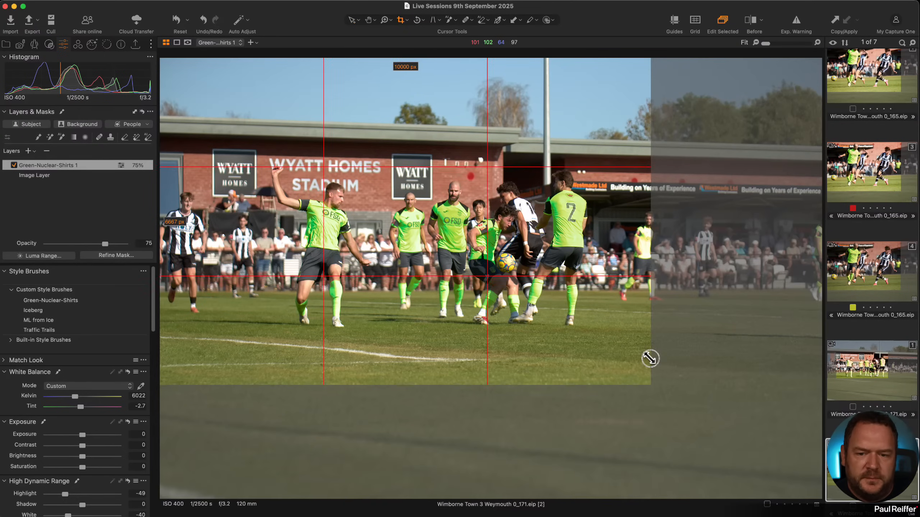
click(352, 20)
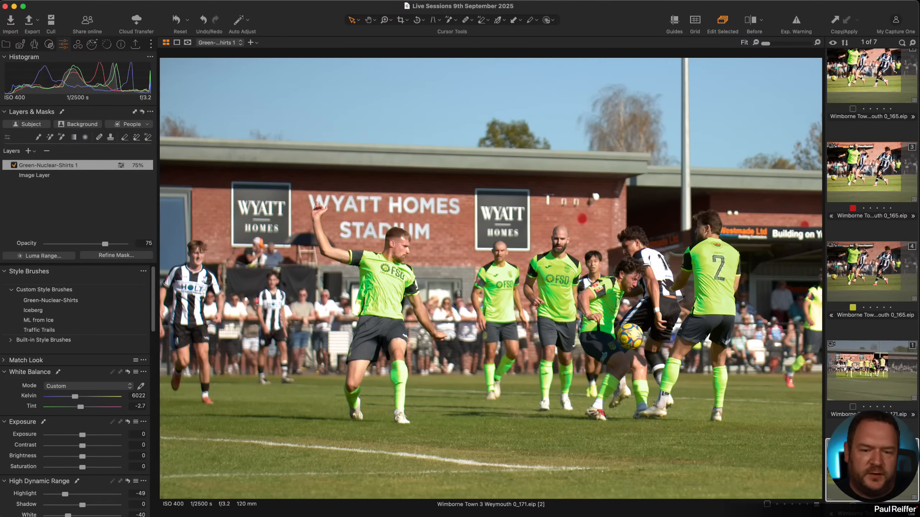
Compare photo 0_171's variant 2 with variants 3 and 4 of photo 0_165.
click(872, 468)
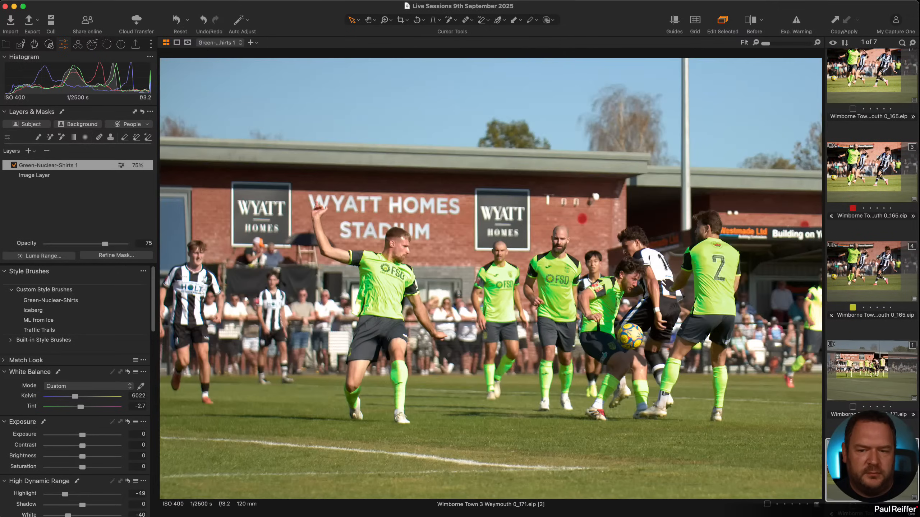
click(875, 177)
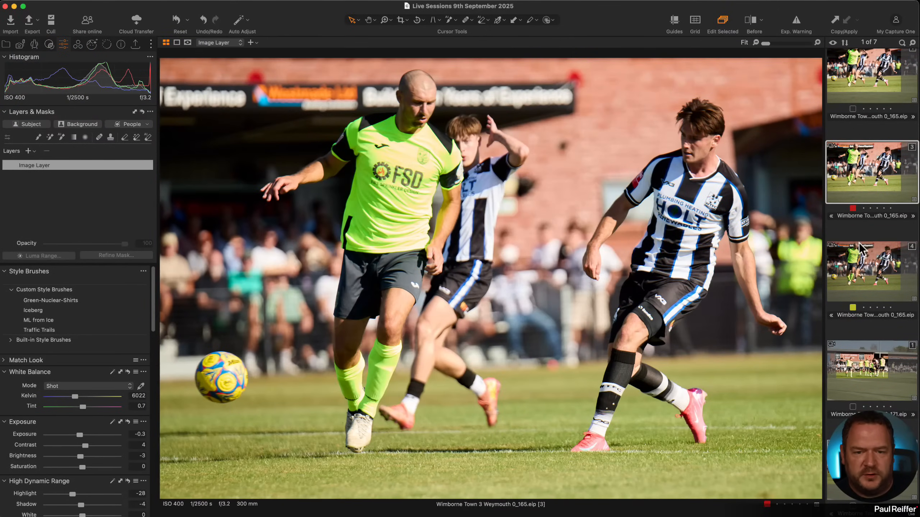
click(861, 250)
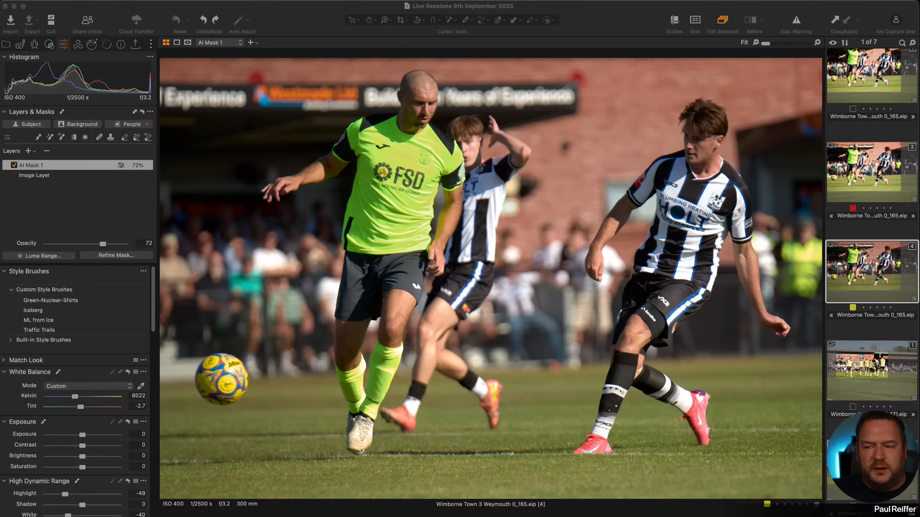
Compare photo 0_135 side by side with variants 4 and 3 of photo 0_165, and return to variant 4 alone.
click(59, 301)
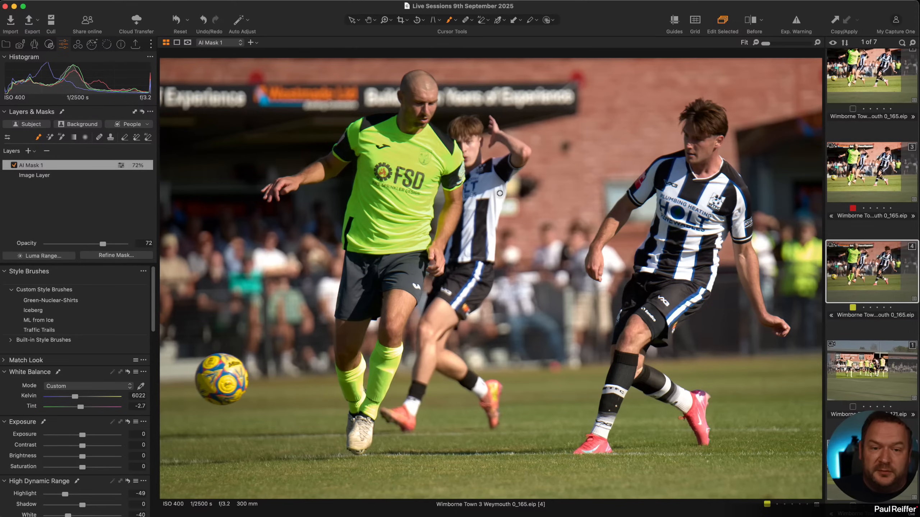
scroll(869, 92, up, 3)
click(872, 107)
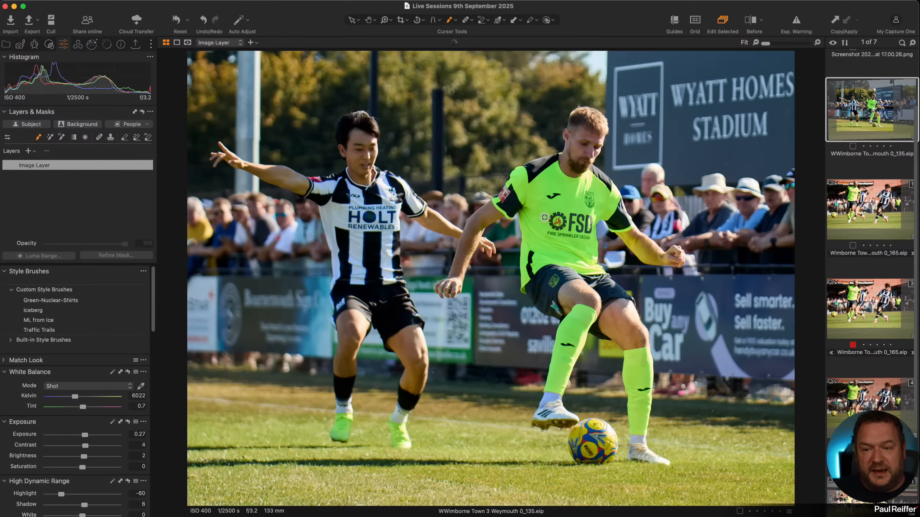
super+click(866, 399)
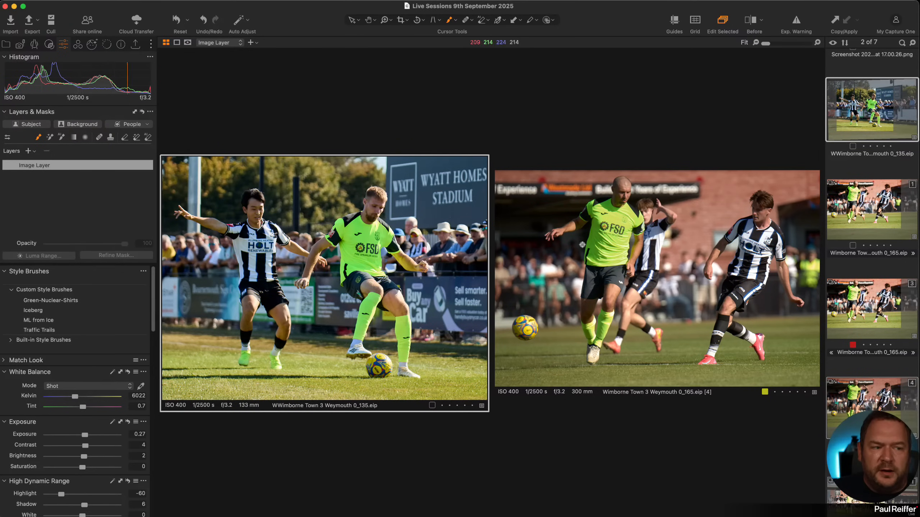
click(863, 307)
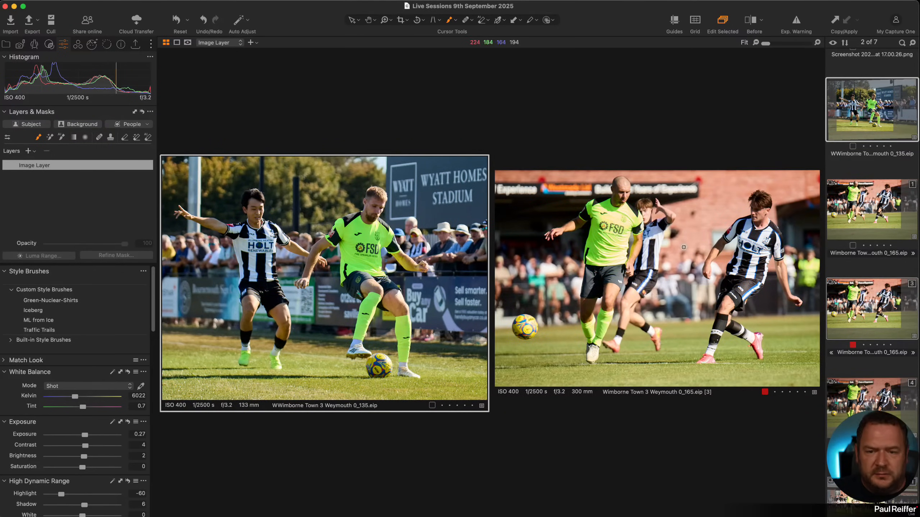
click(866, 388)
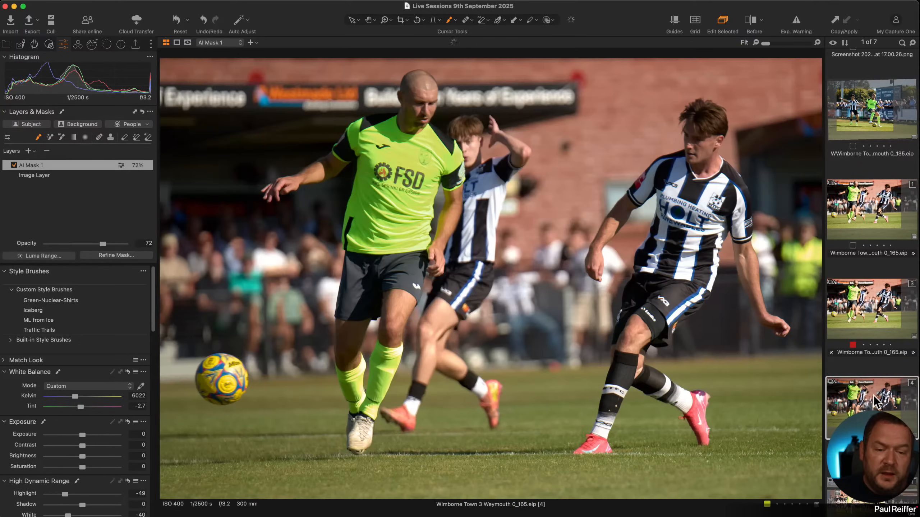
Examine the green shirt on photo 0_165's variant 4 close up and across the whole frame in a split before/after view.
click(425, 227)
scroll(489, 285, up, 2)
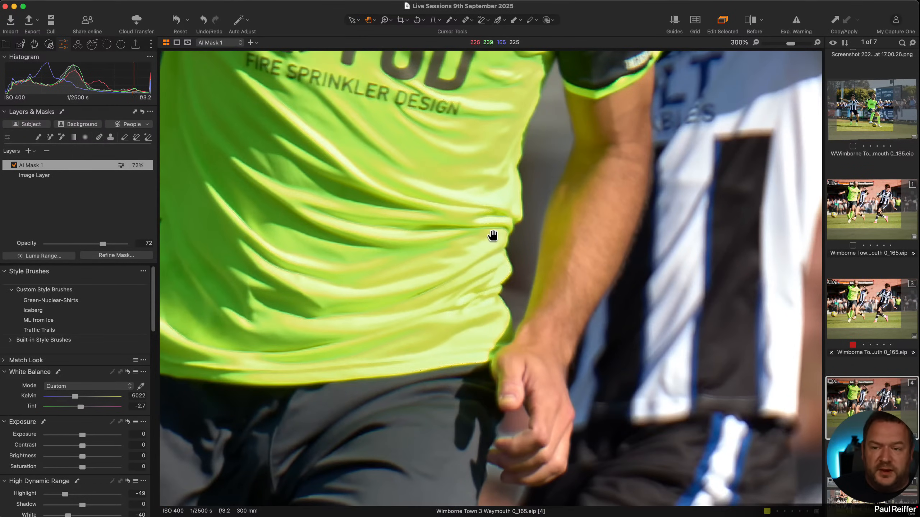
key(y)
drag(495, 278, 113, 282)
double_click(476, 253)
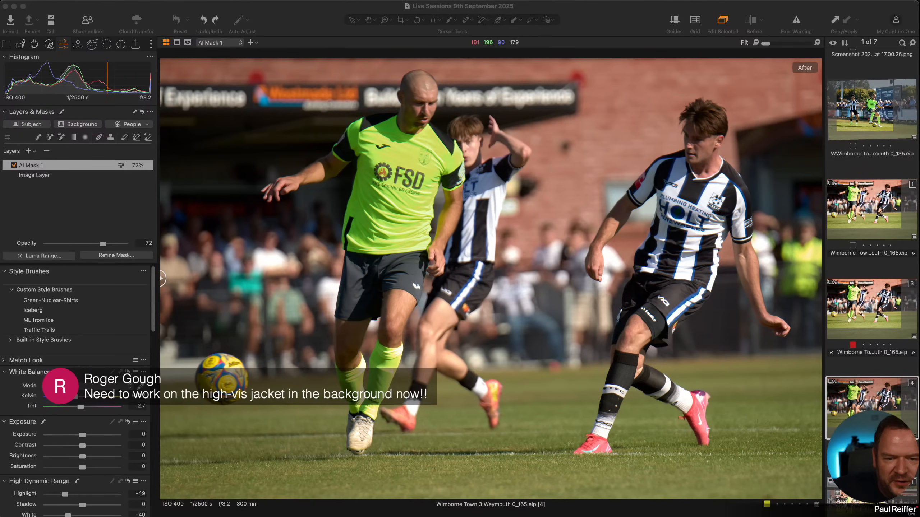
click(773, 258)
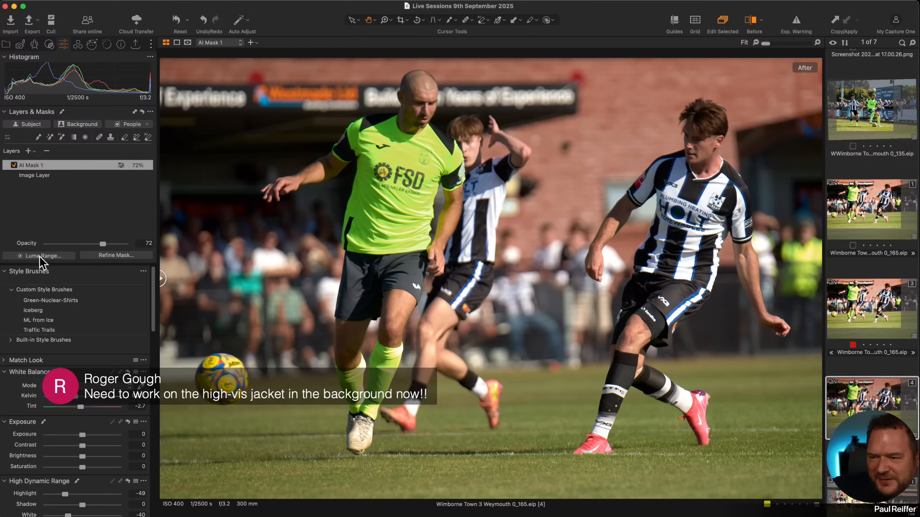
Apply the Green-Nuclear-Shirts style brush to the high-vis jacket behind the players with AI selection, and set the layer's opacity to 34.
click(52, 300)
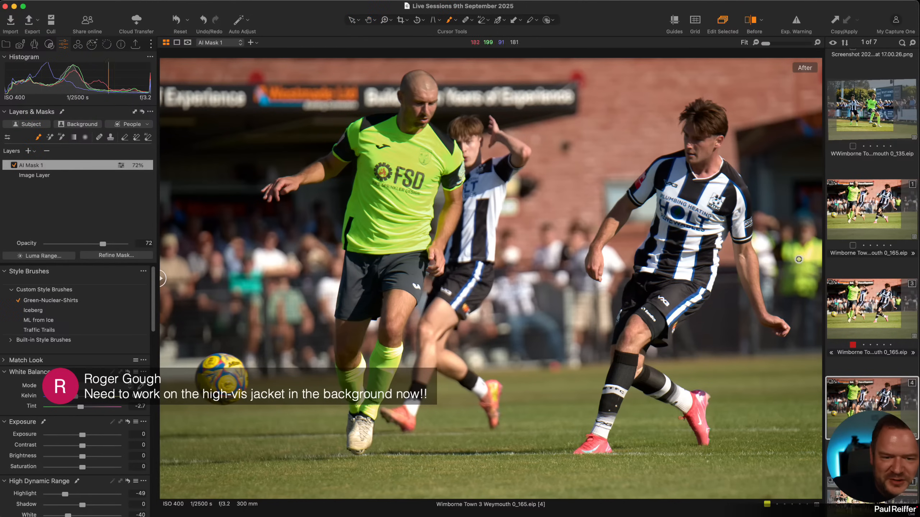
drag(798, 254, 807, 260)
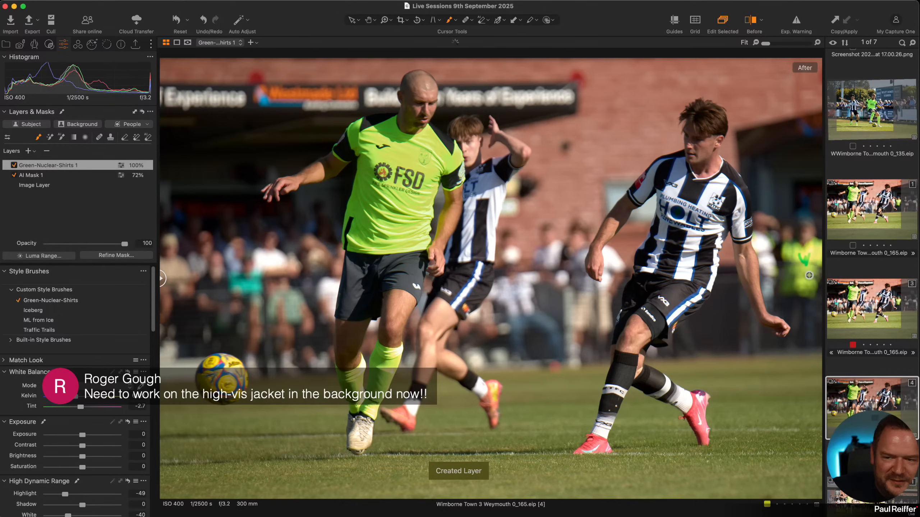
click(62, 137)
click(793, 253)
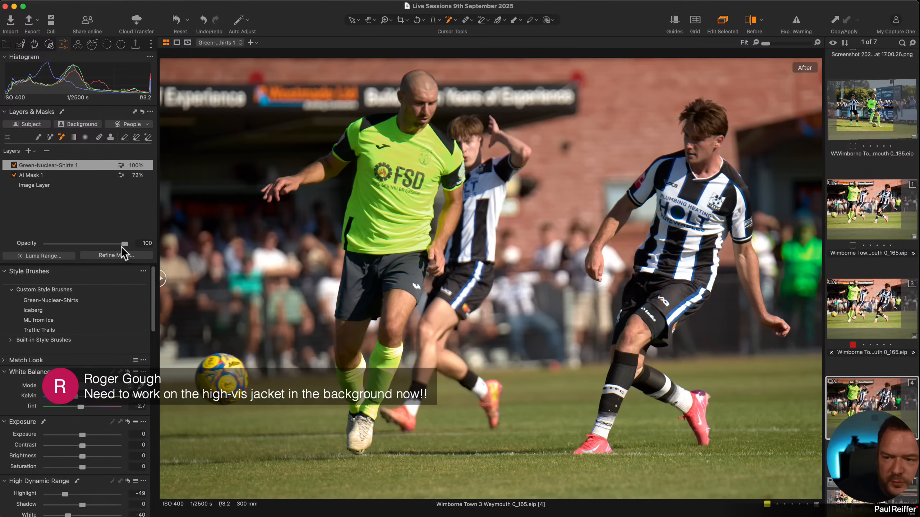
drag(124, 244, 73, 247)
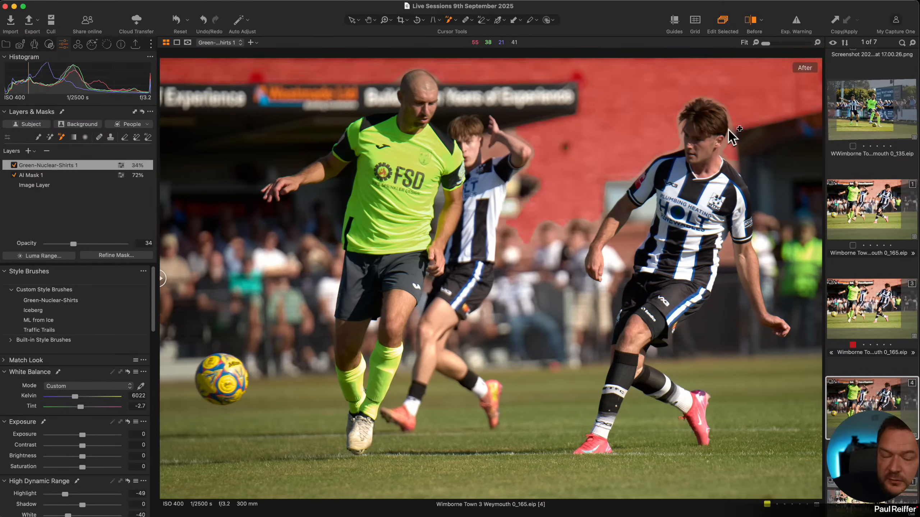
Review the green kit on photo 0_135 without the AI selection overlay.
scroll(836, 148, up, 3)
scroll(838, 148, down, 2)
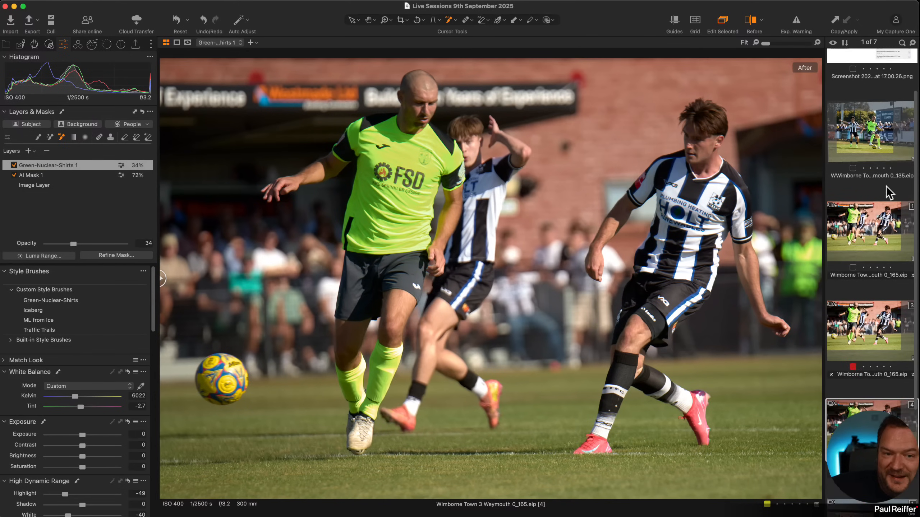
click(879, 133)
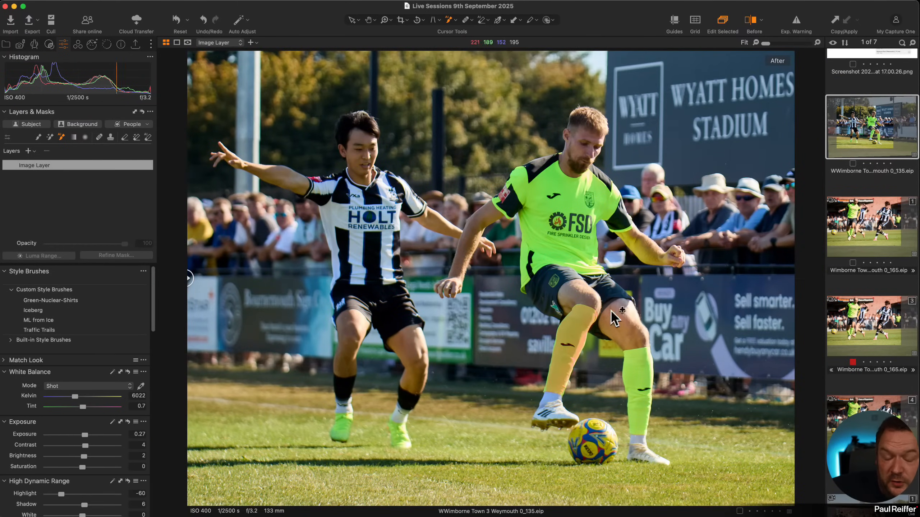
key(v)
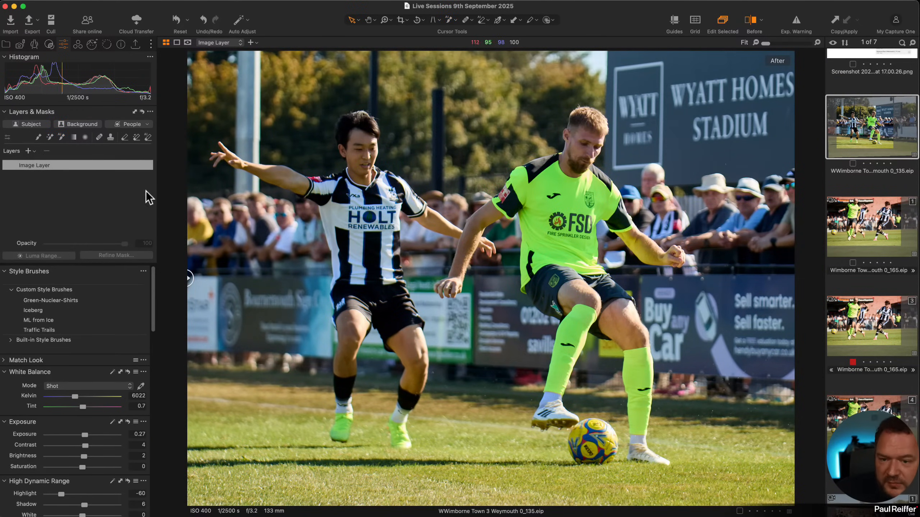
Open the user collection containing Lembeck.eip and display the castle photo's layers and adjustments.
click(6, 44)
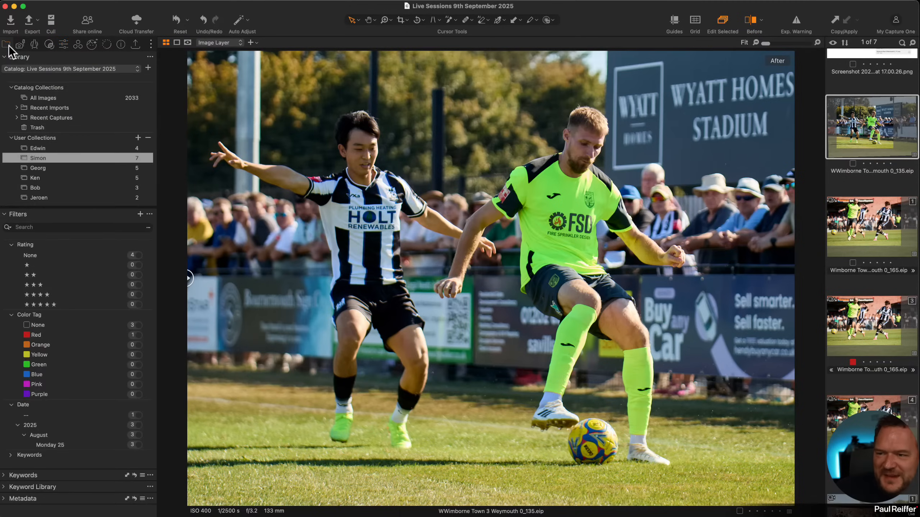
click(48, 169)
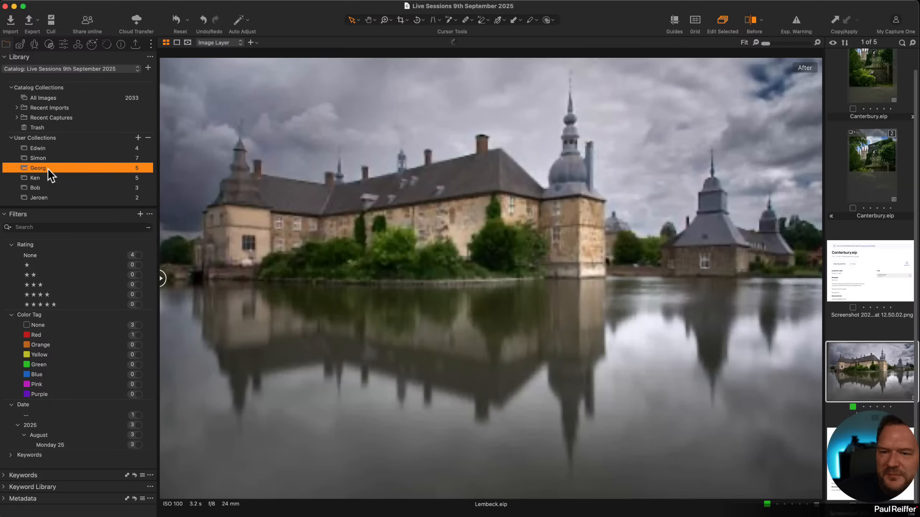
click(64, 44)
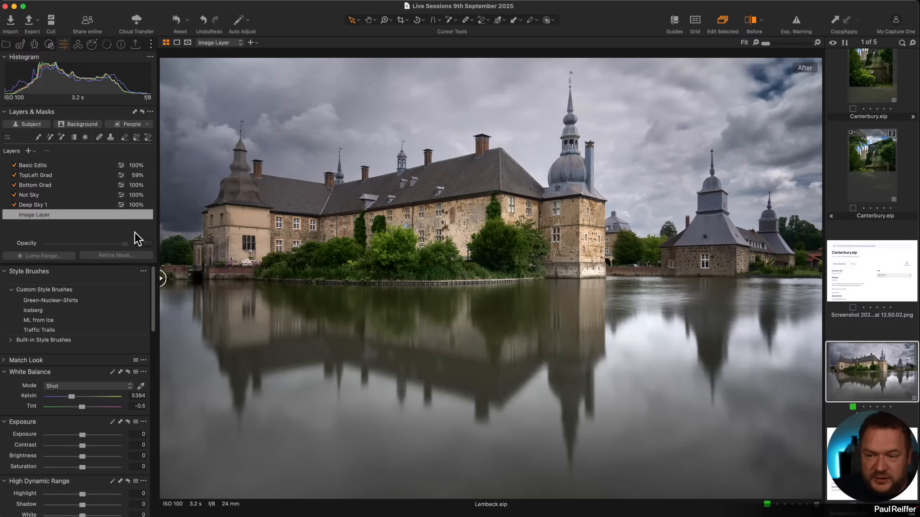
mouse_move(163, 278)
mouse_down()
mouse_move(916, 338)
mouse_move(162, 278)
mouse_up()
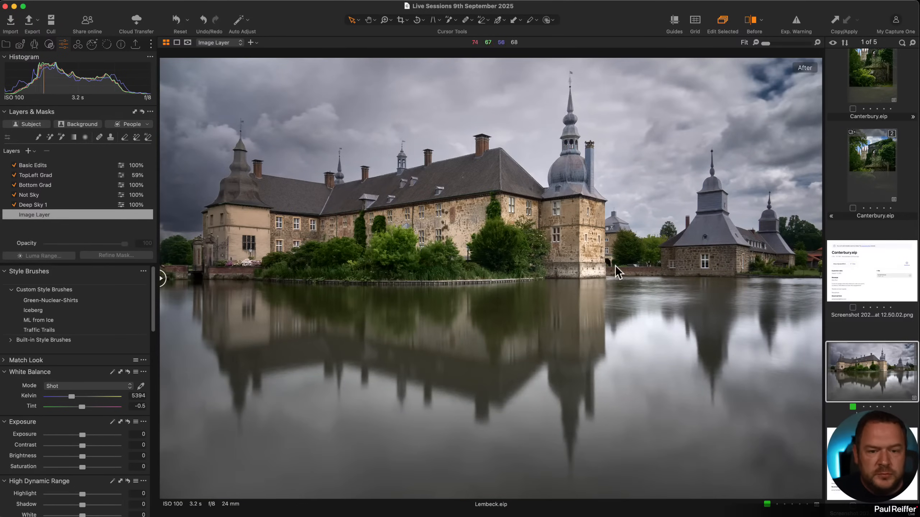
Reorder the thumbnails so the Canterbury variants follow Lembeck.eip and the 17.01.13 screenshot comes directly before it.
drag(870, 160, 872, 389)
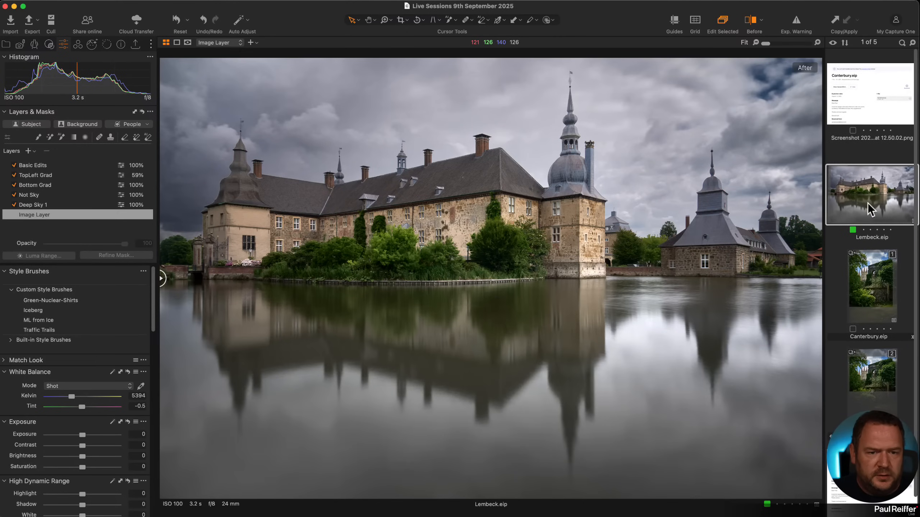
scroll(868, 222, down, 5)
scroll(868, 225, up, 4)
scroll(869, 362, up, 2)
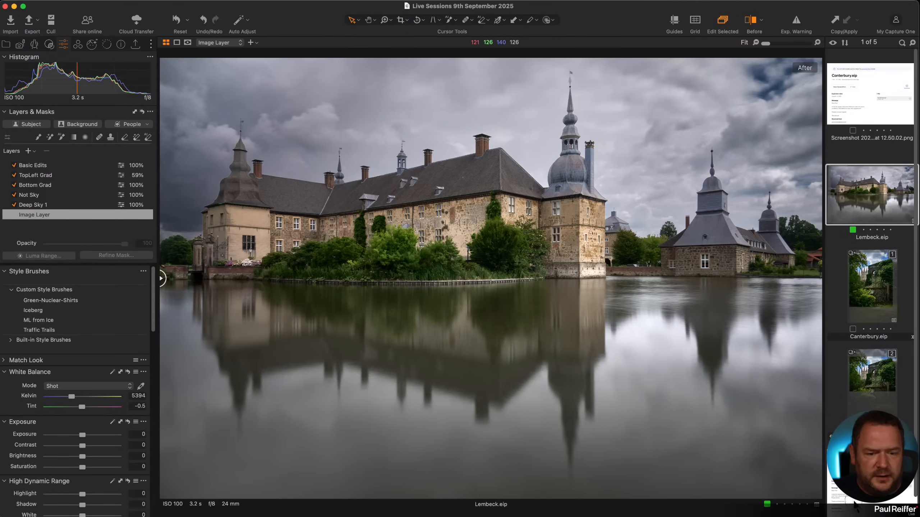
drag(867, 497, 833, 202)
scroll(874, 316, down, 2)
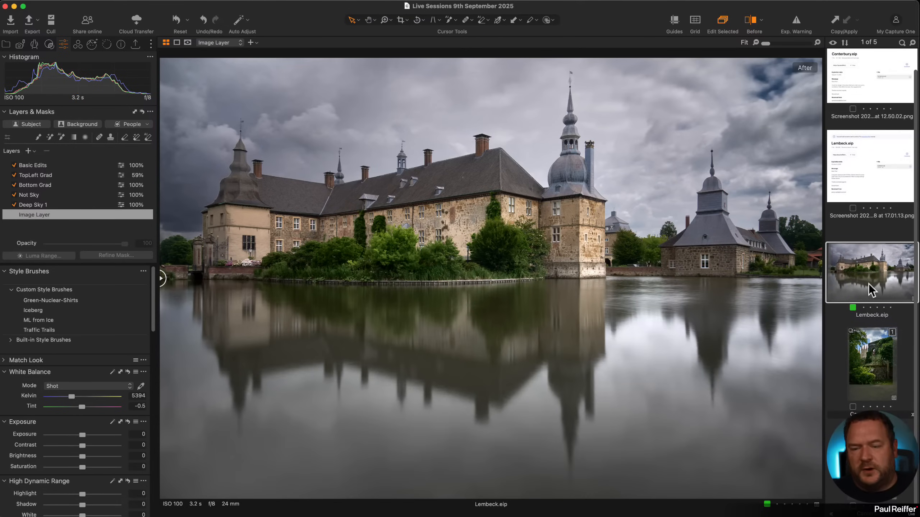
Check Lembeck.eip's unedited state in the before view and create a new unedited variant of the photo.
key(y)
key(y)
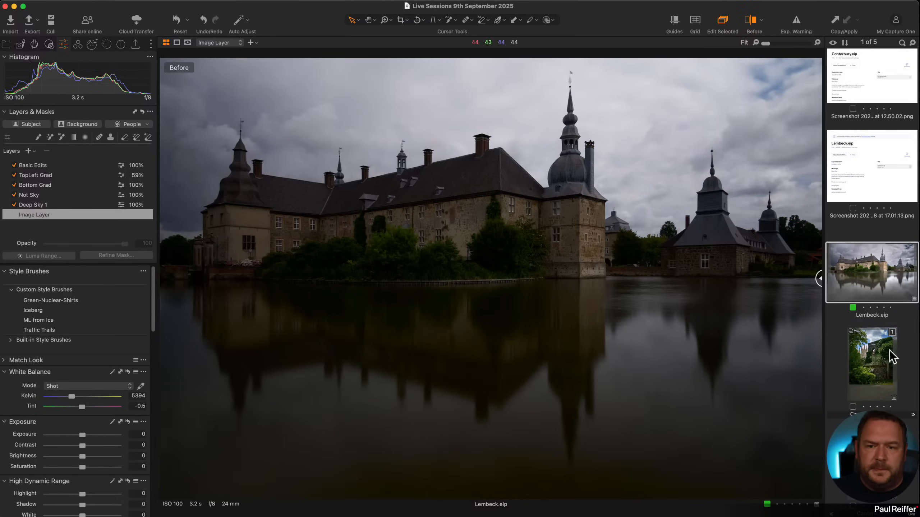
right_click(849, 274)
click(882, 305)
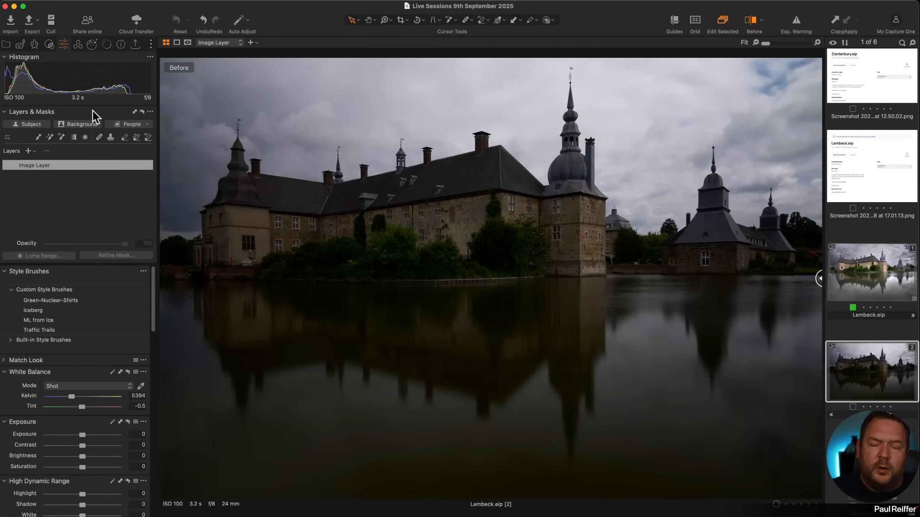
Hide the before/after view on Lembeck variant 2 and examine the curve options in its base characteristics.
click(79, 45)
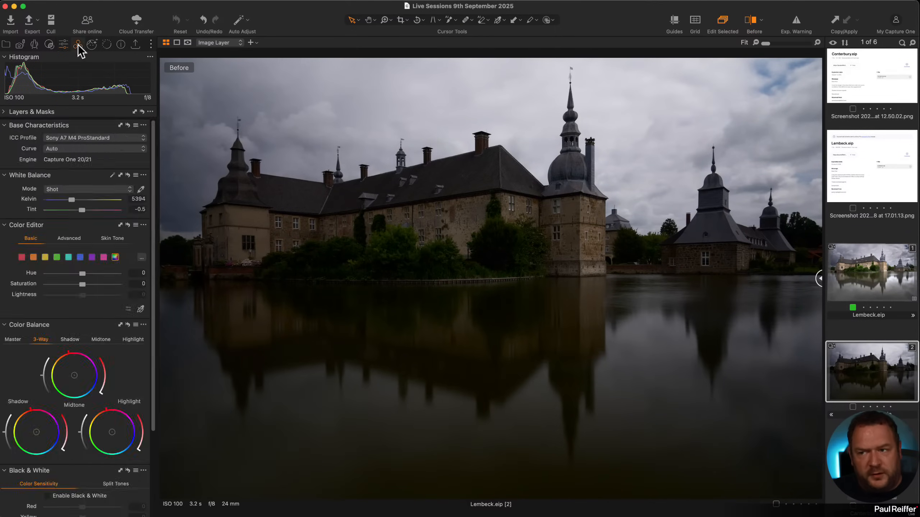
click(63, 149)
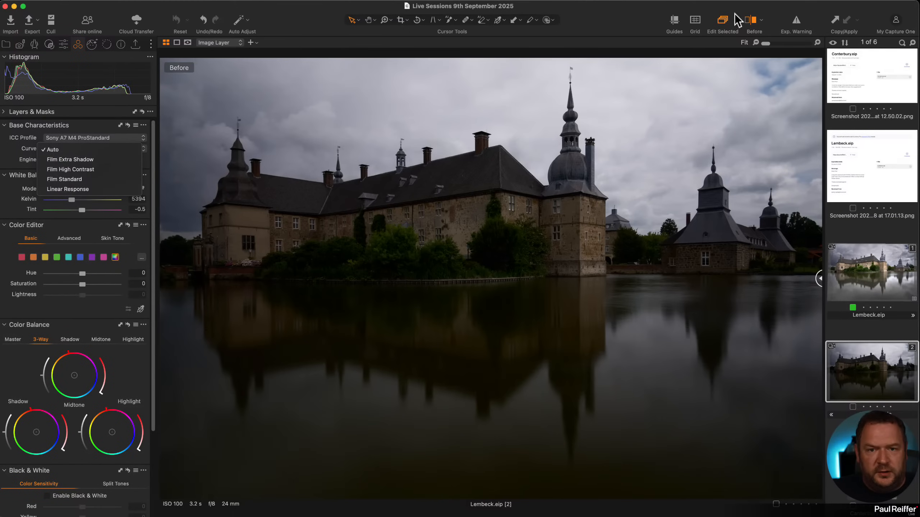
click(751, 20)
click(753, 22)
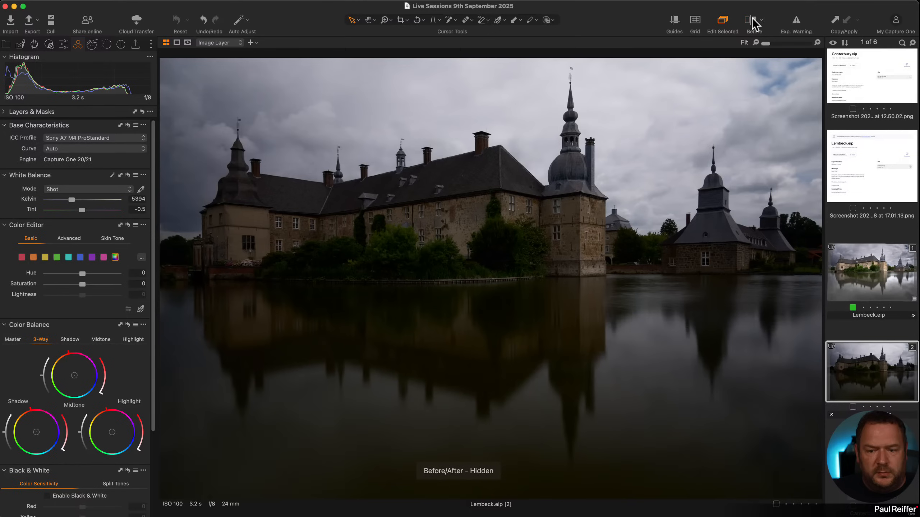
click(62, 148)
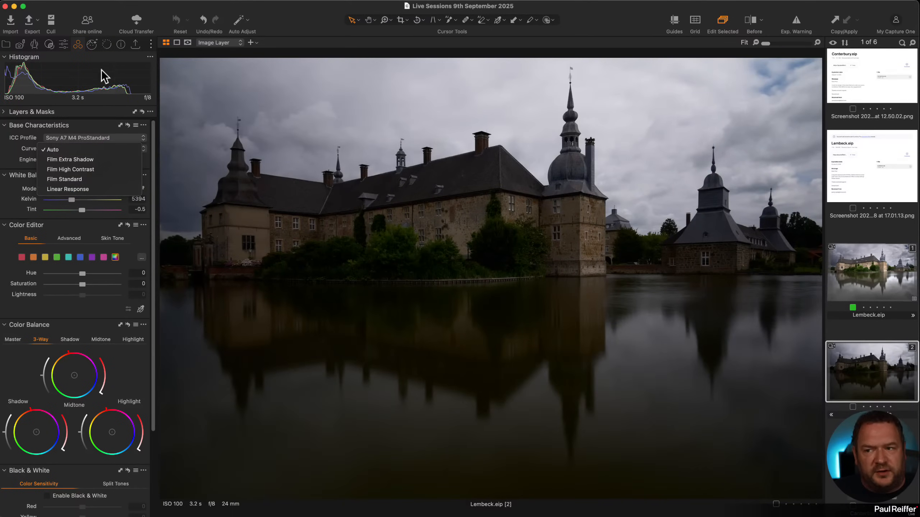
click(599, 11)
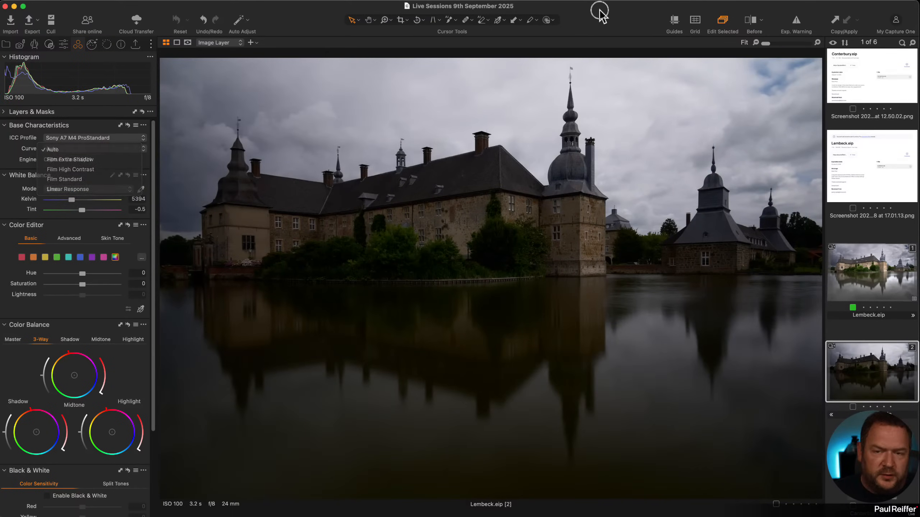
Return to Lembeck variant 1 and examine the Image Layer's adjustments from style brushes down to vignetting.
click(849, 258)
scroll(90, 217, down, 1)
scroll(87, 203, up, 1)
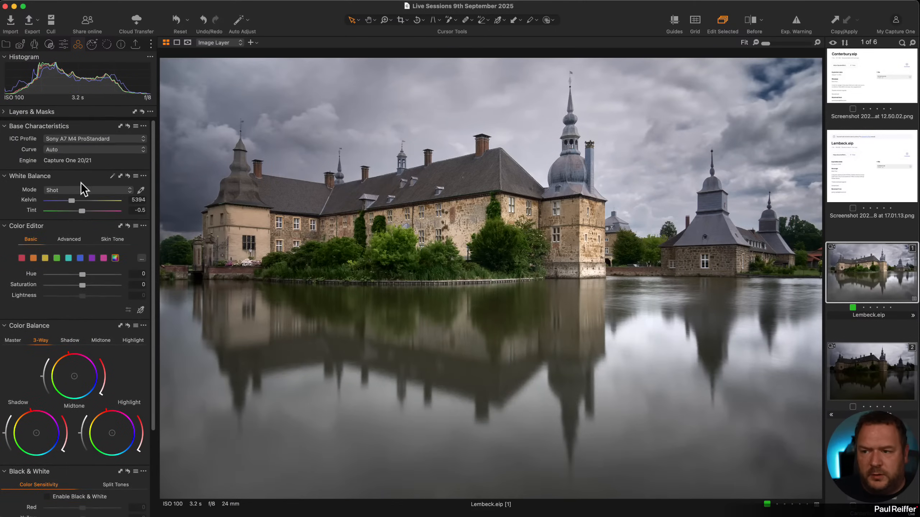
click(63, 44)
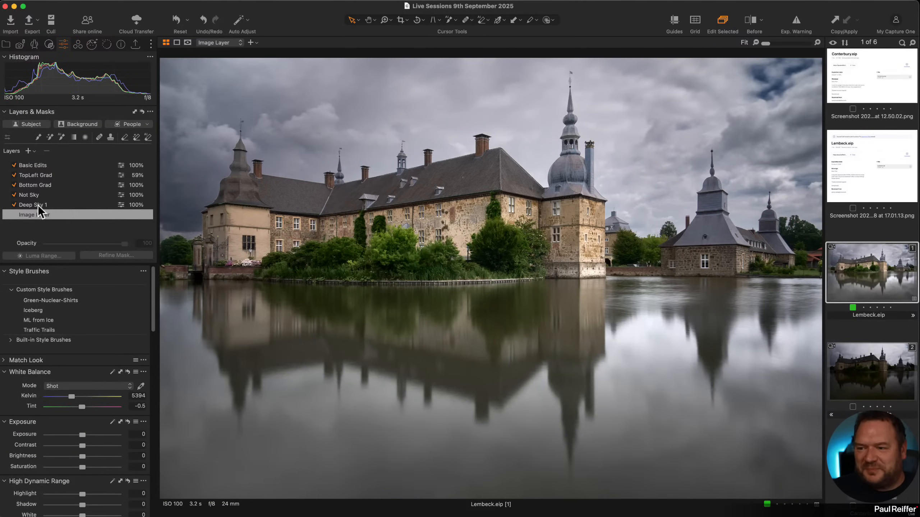
scroll(82, 379, down, 5)
scroll(79, 378, down, 10)
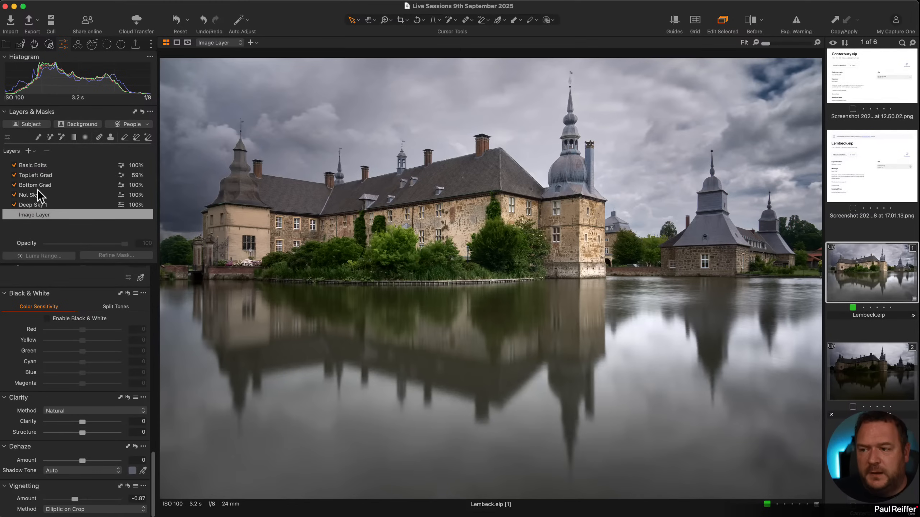
Compare the Basic Edits layer's adjustments with the Image Layer's, and view the option for moving Image Layer adjustments to a new layer.
click(37, 166)
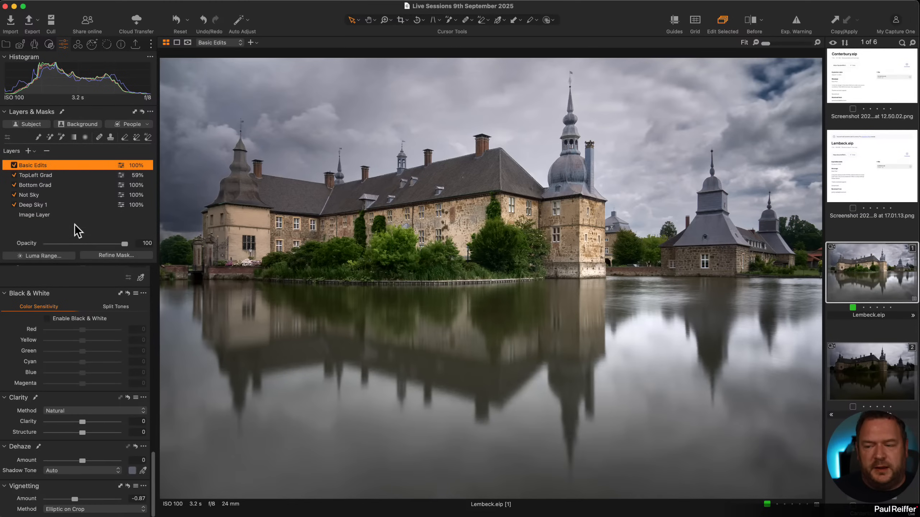
scroll(96, 288, up, 10)
scroll(76, 318, up, 8)
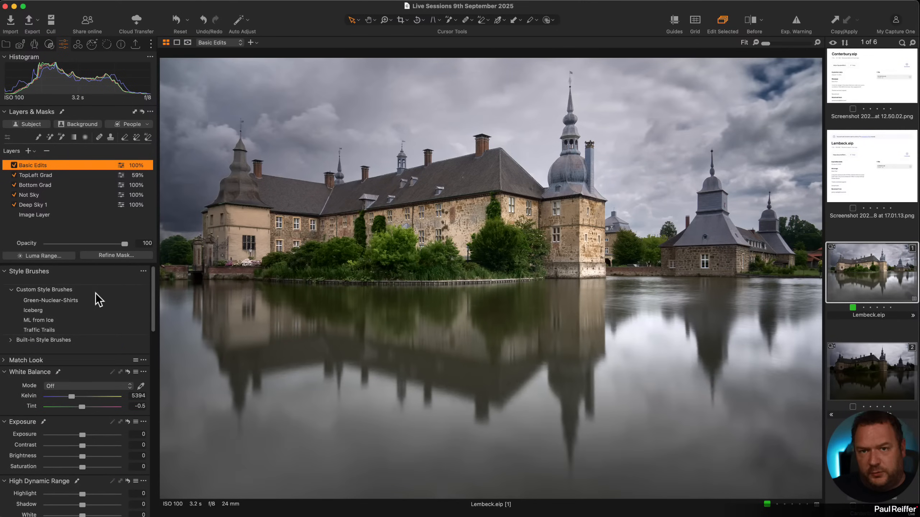
click(35, 215)
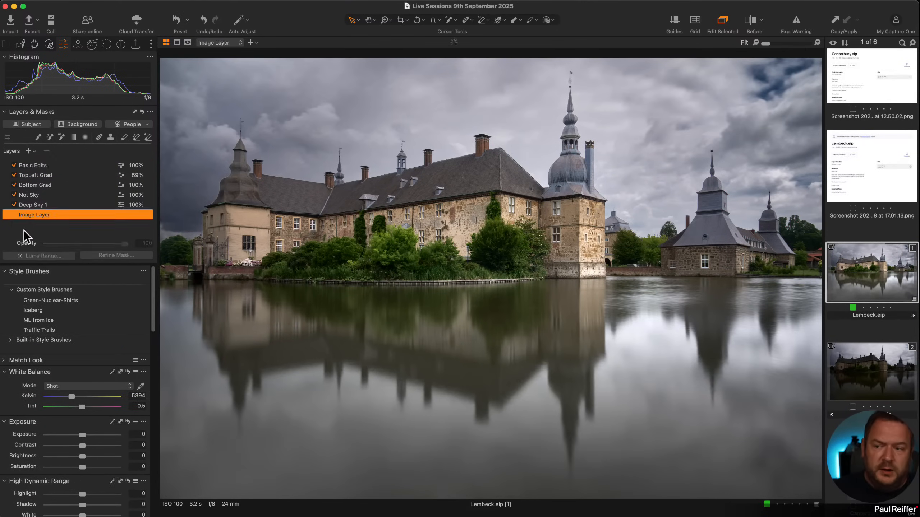
right_click(64, 214)
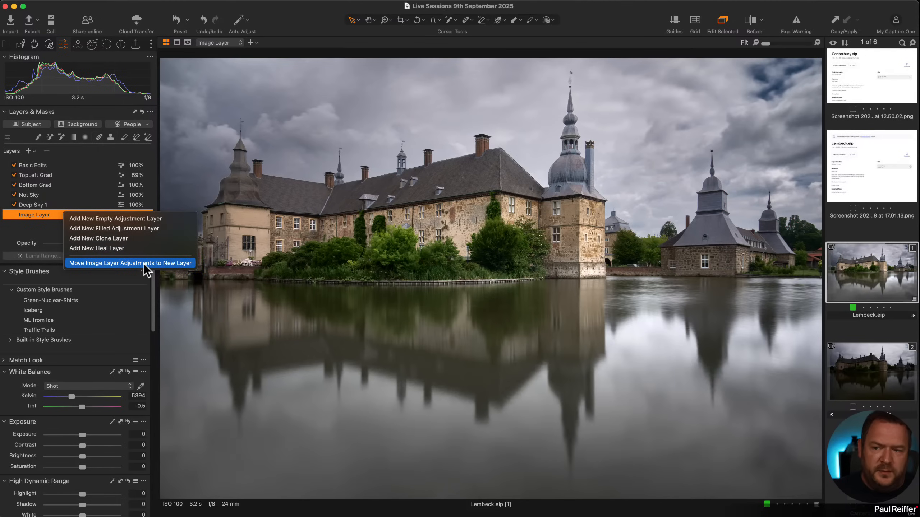
click(73, 160)
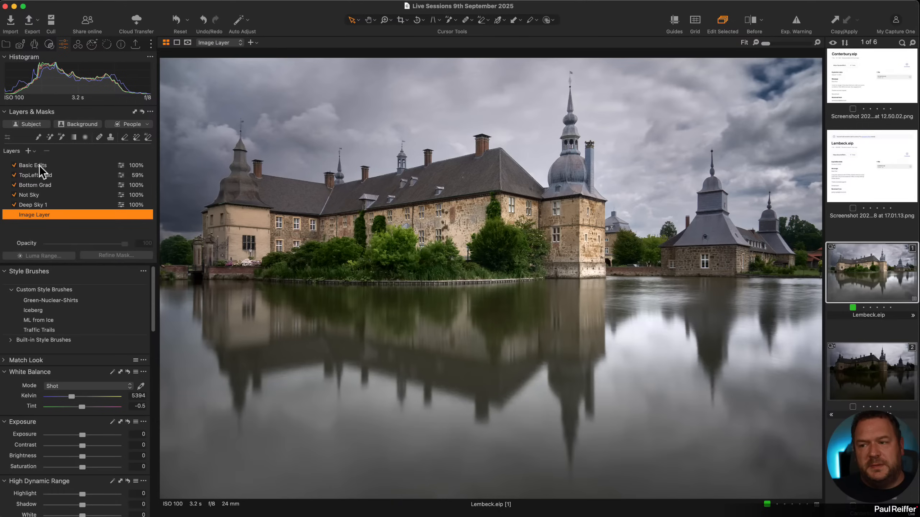
Examine the Basic Edits layer's opacity, levels, curve, color and clarity settings on Lembeck variant 1.
click(41, 165)
mouse_move(124, 244)
mouse_down()
mouse_move(41, 240)
mouse_move(140, 250)
mouse_up()
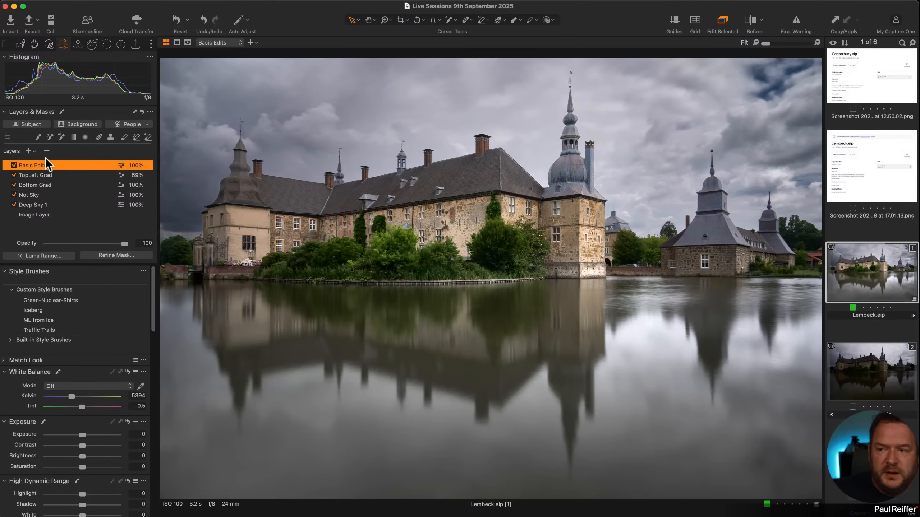
scroll(65, 449, down, 10)
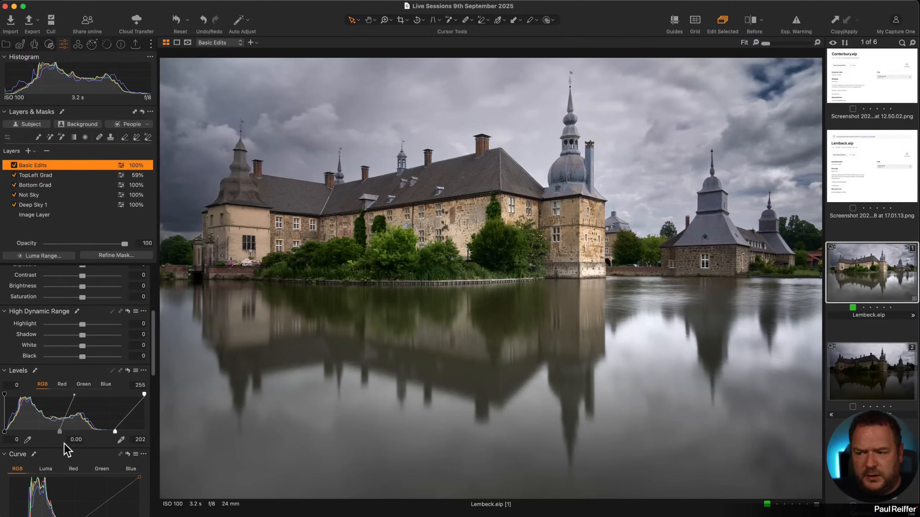
scroll(109, 421, down, 5)
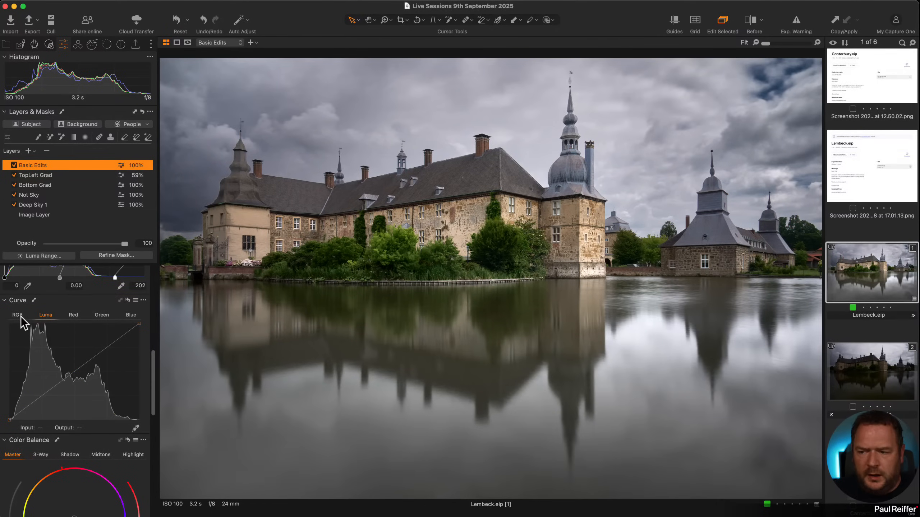
scroll(58, 417, down, 7)
scroll(58, 421, down, 6)
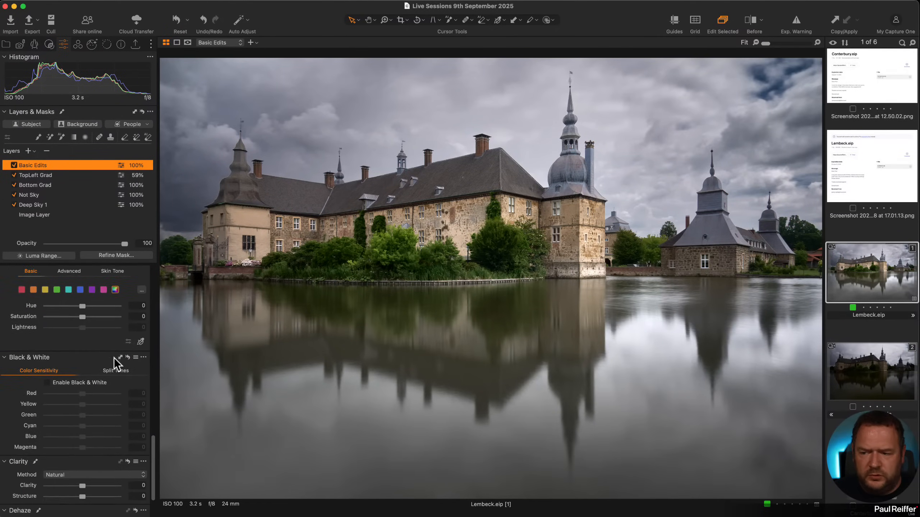
scroll(94, 436, up, 20)
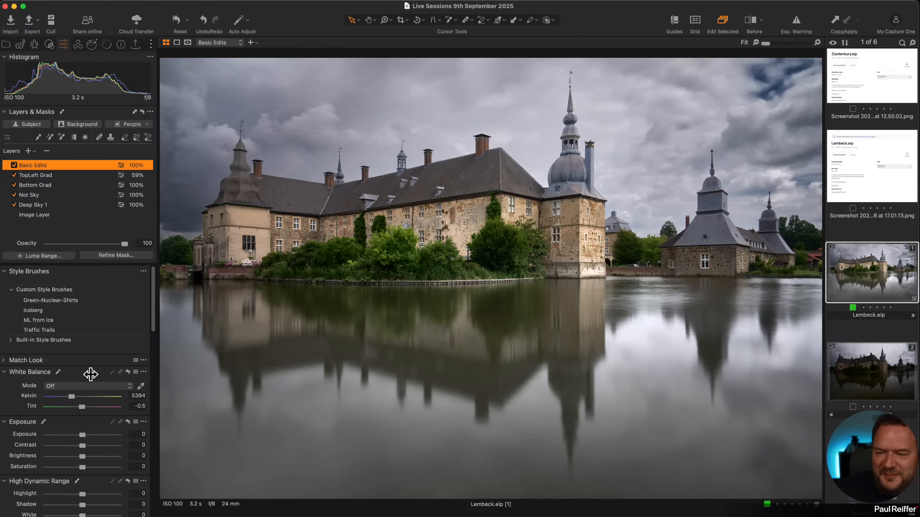
scroll(90, 379, down, 10)
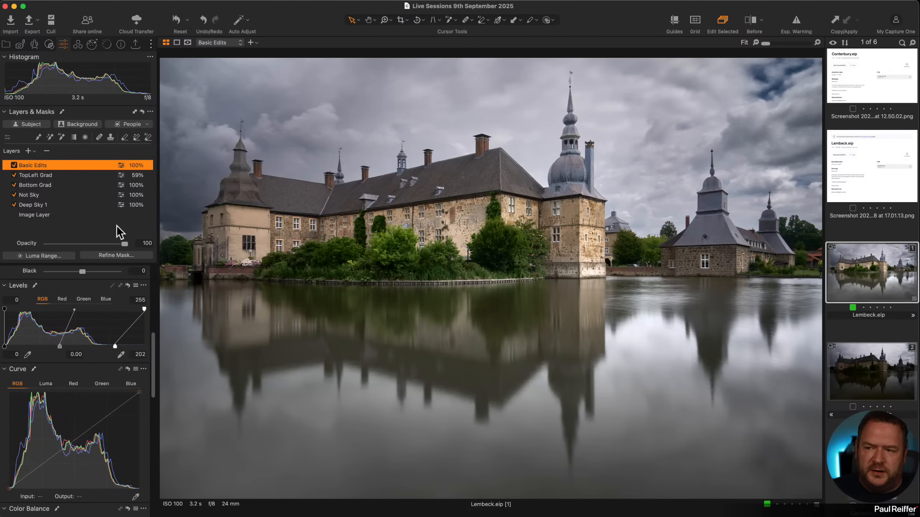
Turn off the Basic Edits layer on Lembeck variant 1 and show the exposure warning.
click(14, 166)
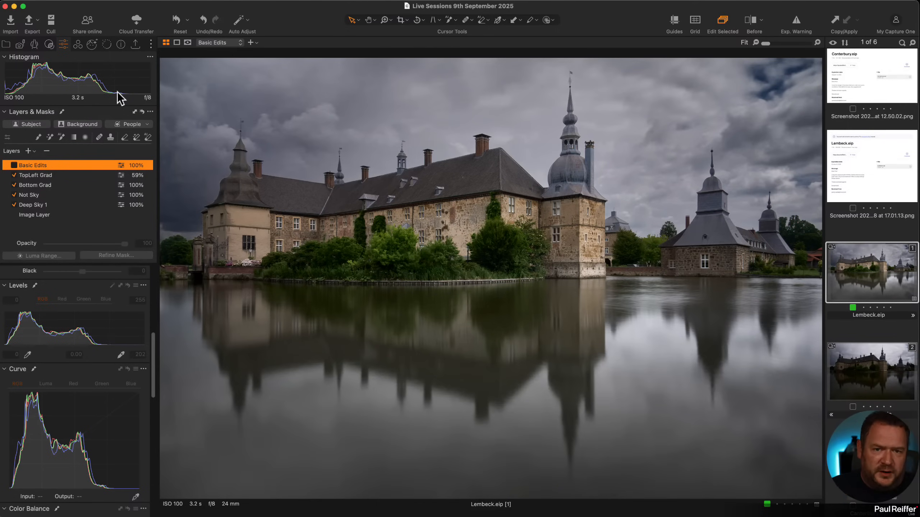
click(793, 26)
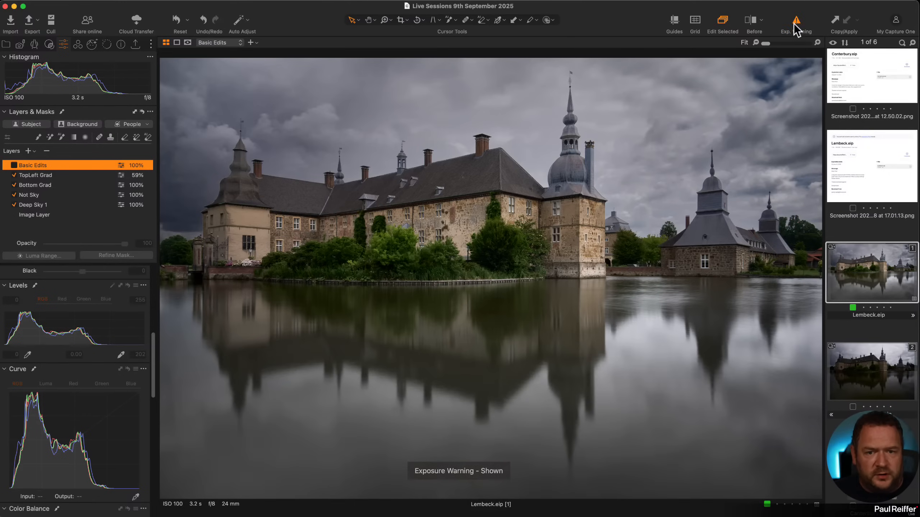
Select the Image Layer and turn on the exposure warning overlay.
click(793, 25)
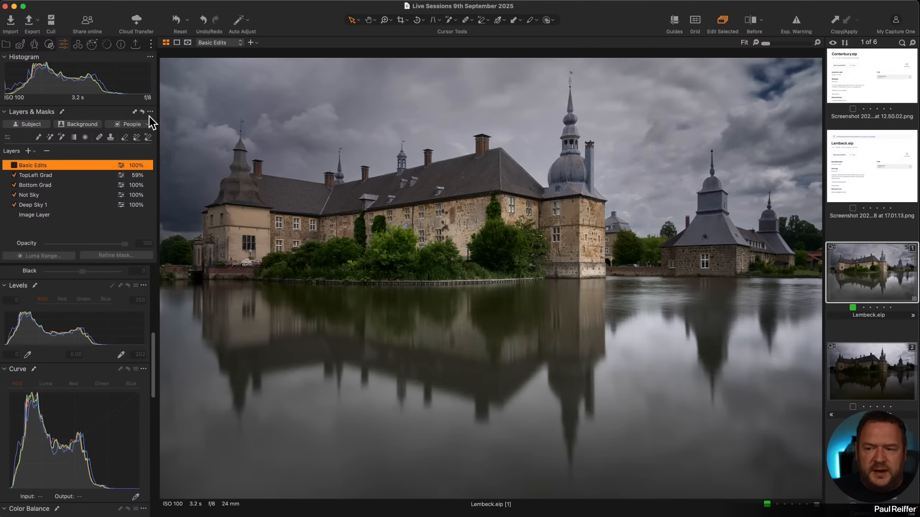
scroll(124, 291, up, 10)
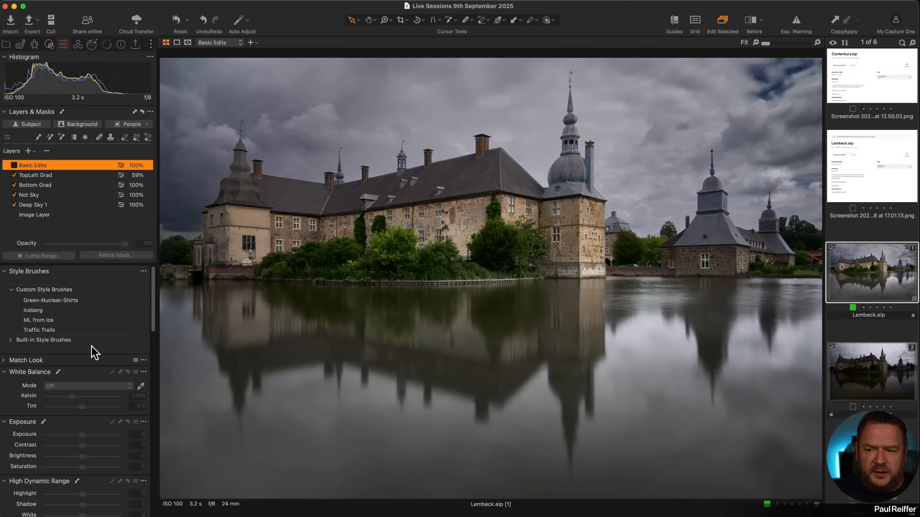
click(46, 215)
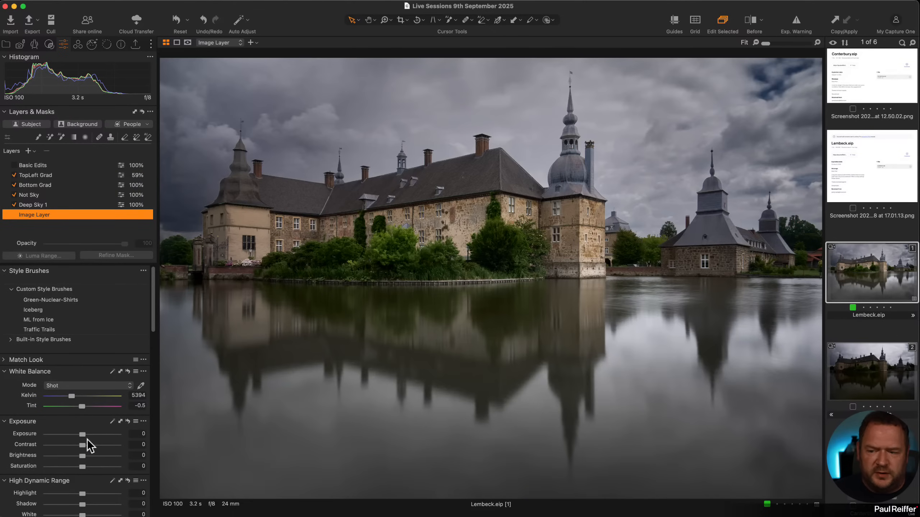
click(800, 22)
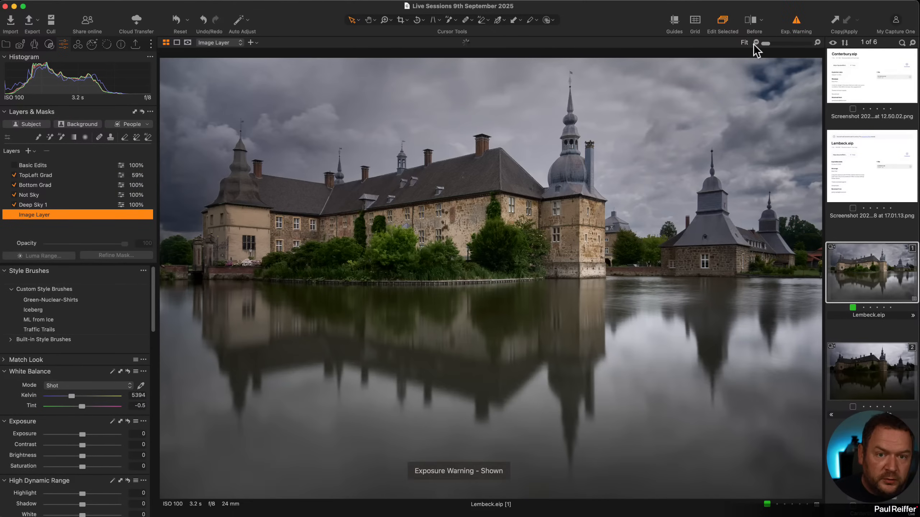
Try Image Layer exposures of 0.8, 1.16 and 0.71 against the clipping overlay, resetting the exposure to 0.
mouse_move(81, 435)
mouse_down()
mouse_move(99, 437)
mouse_move(92, 439)
mouse_up()
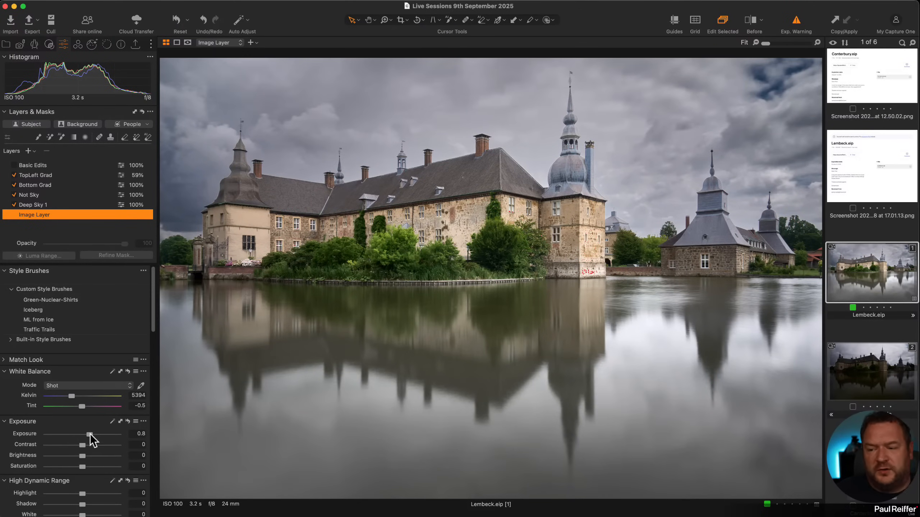
drag(89, 435, 94, 436)
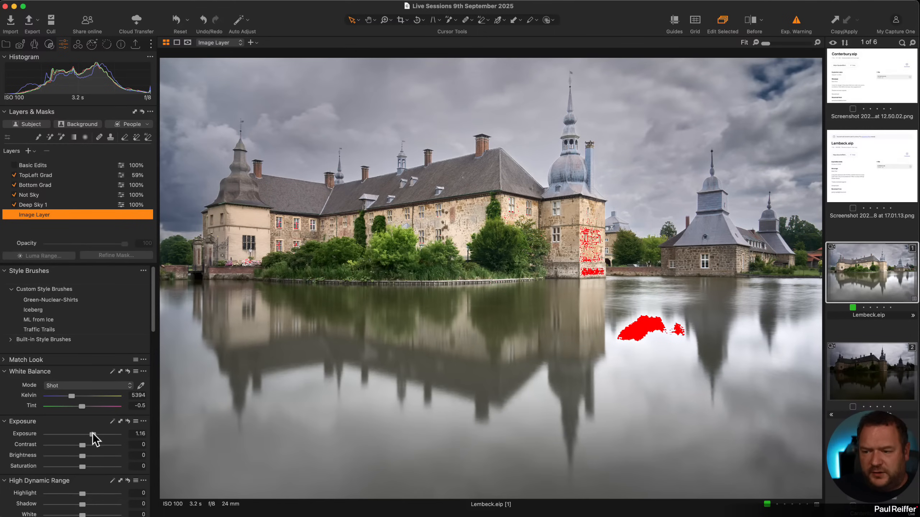
drag(93, 434, 89, 435)
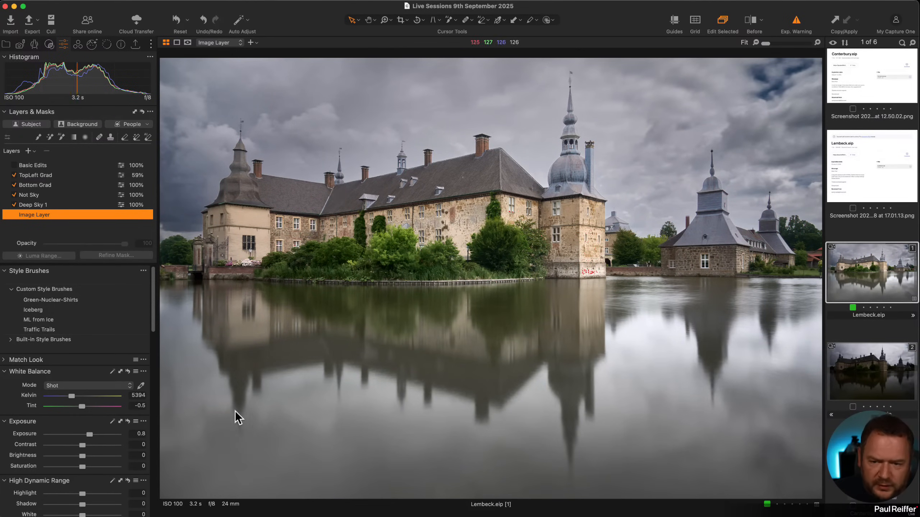
drag(91, 435, 88, 436)
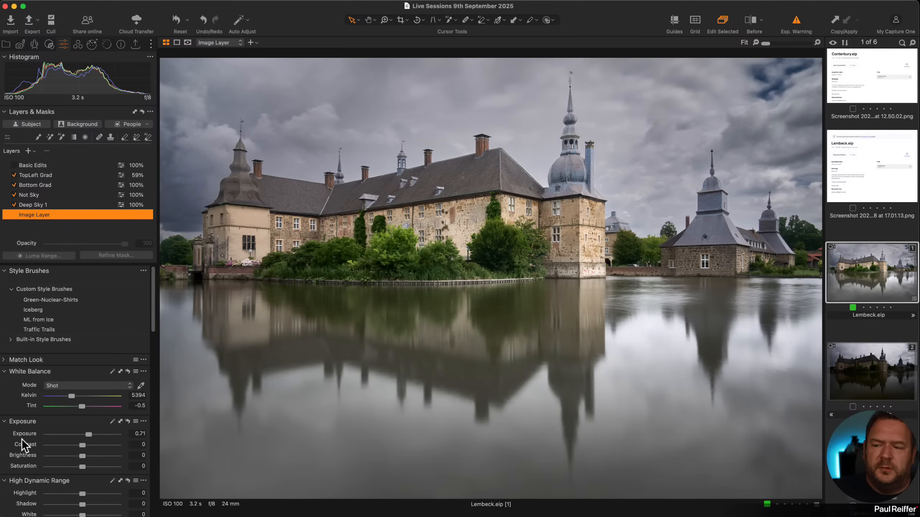
drag(22, 435, 21, 434)
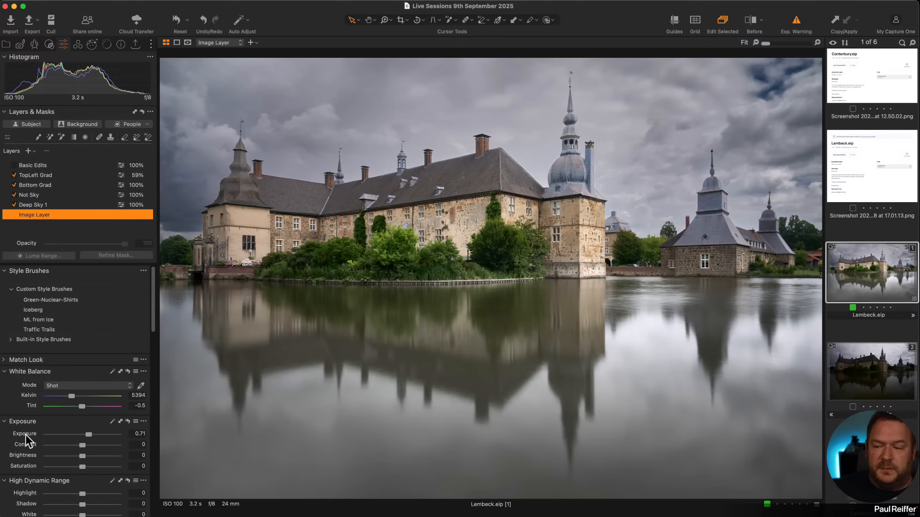
double_click(89, 434)
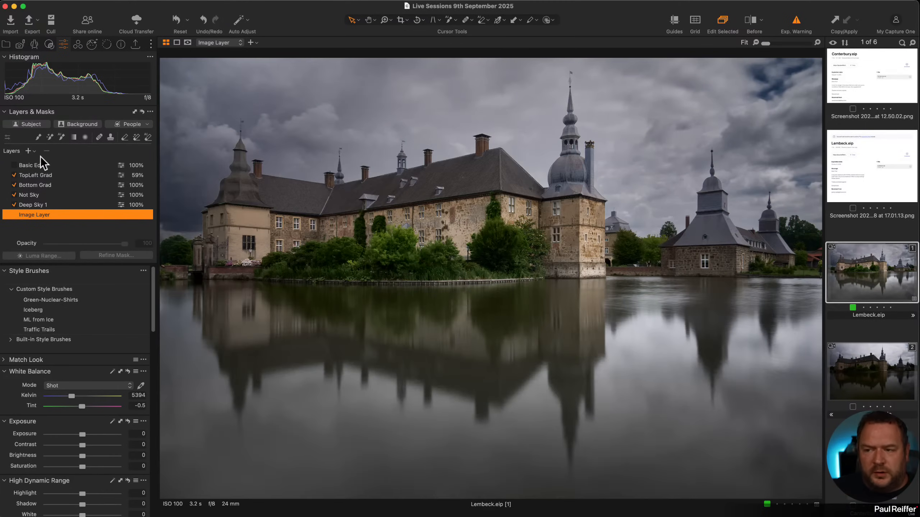
Enable the Basic Edits layer and bring its Levels adjustment into view.
click(22, 165)
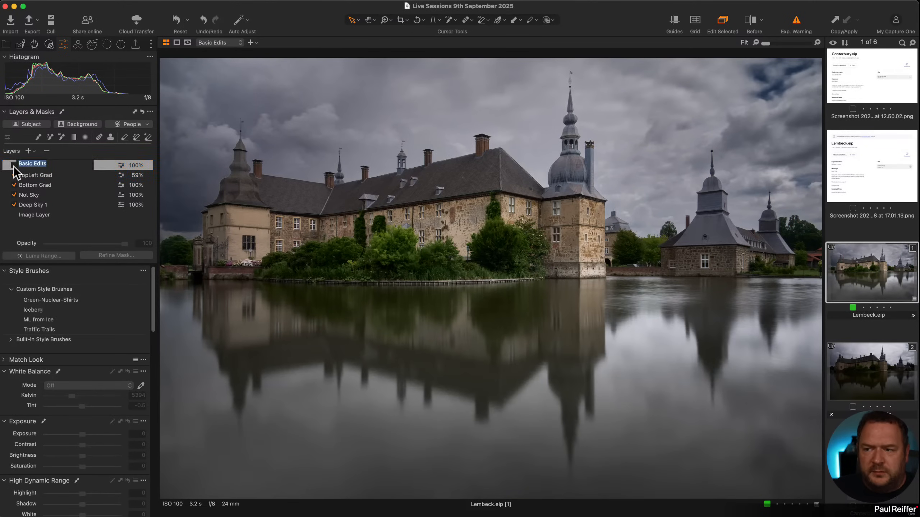
click(14, 166)
scroll(87, 471, down, 3)
scroll(83, 462, down, 5)
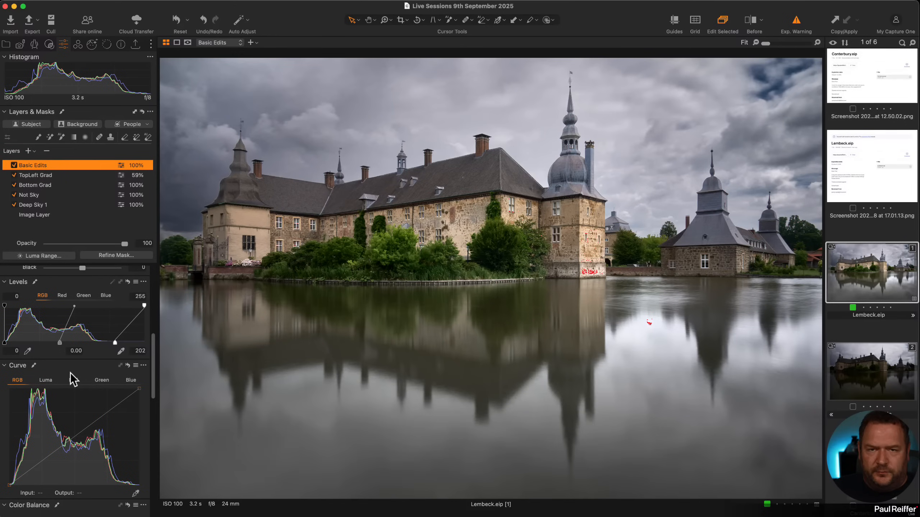
scroll(71, 375, up, 2)
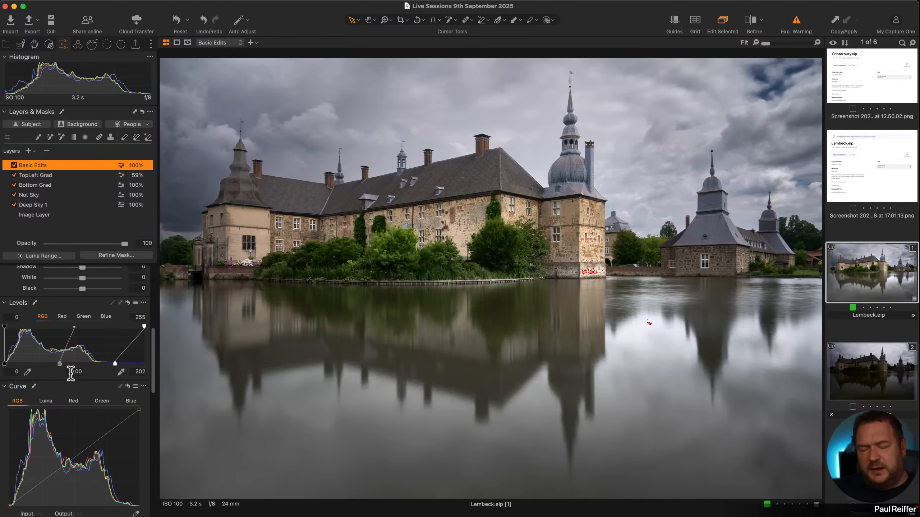
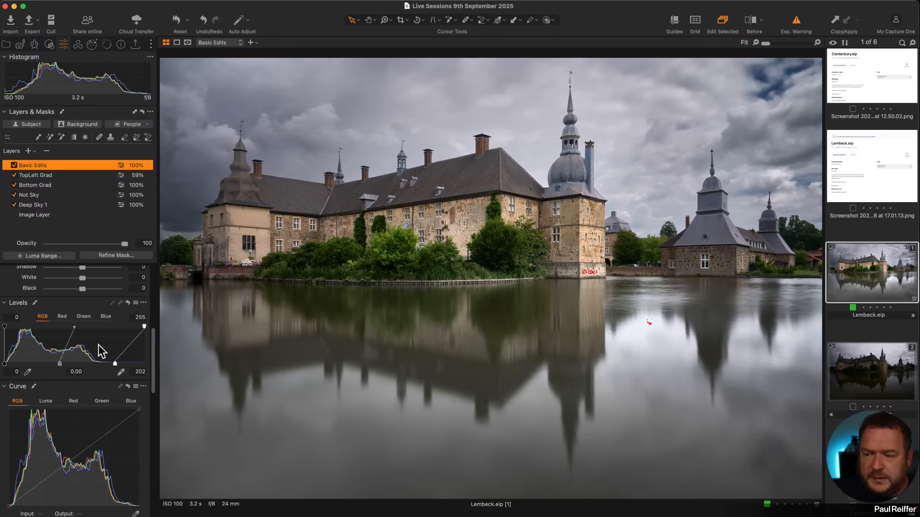
Examine the clipped highlights on the base of the large tower at 400% magnification.
key(h)
double_click(585, 272)
double_click(502, 278)
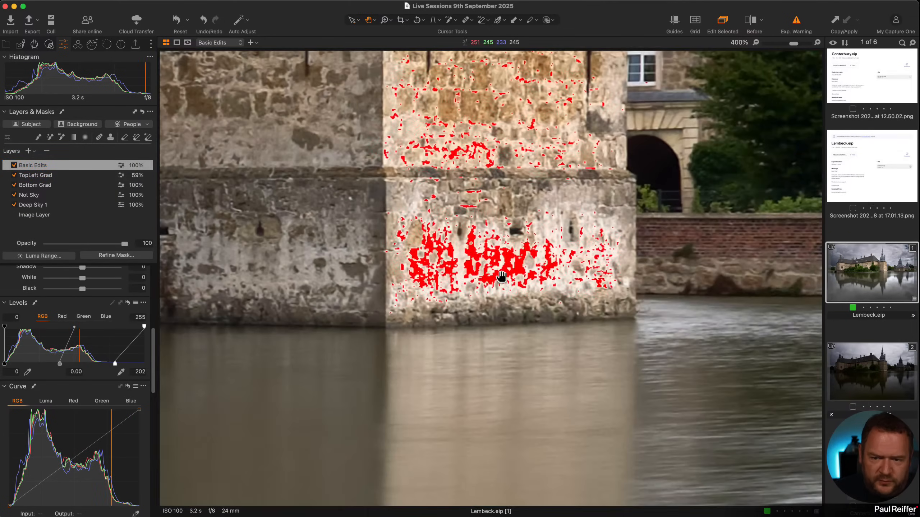
key(v)
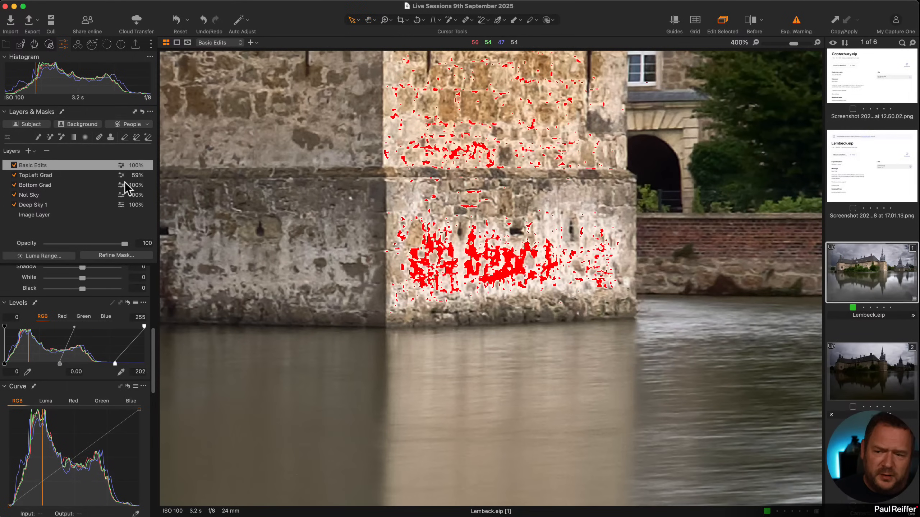
With the exposure warning hidden, try a Basic Edits exposure of -1.55, reset it to 0 and show the warning again.
click(796, 20)
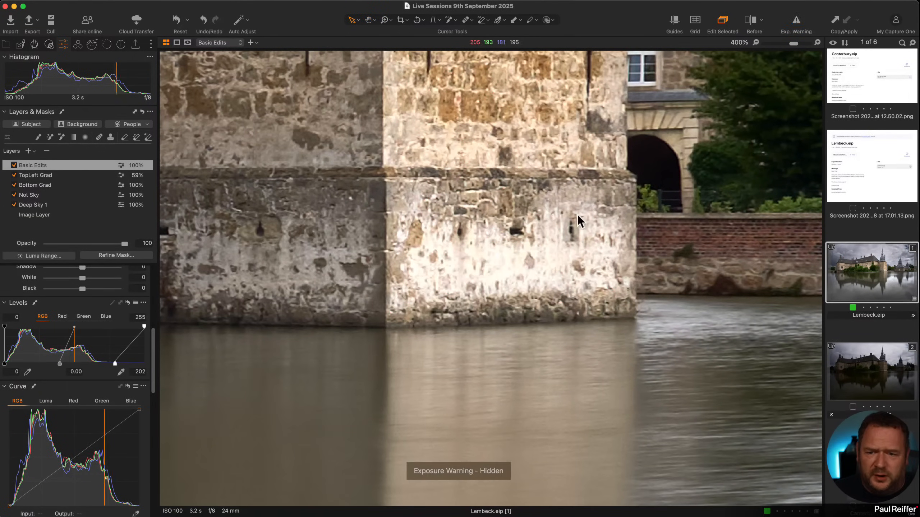
scroll(98, 312, up, 4)
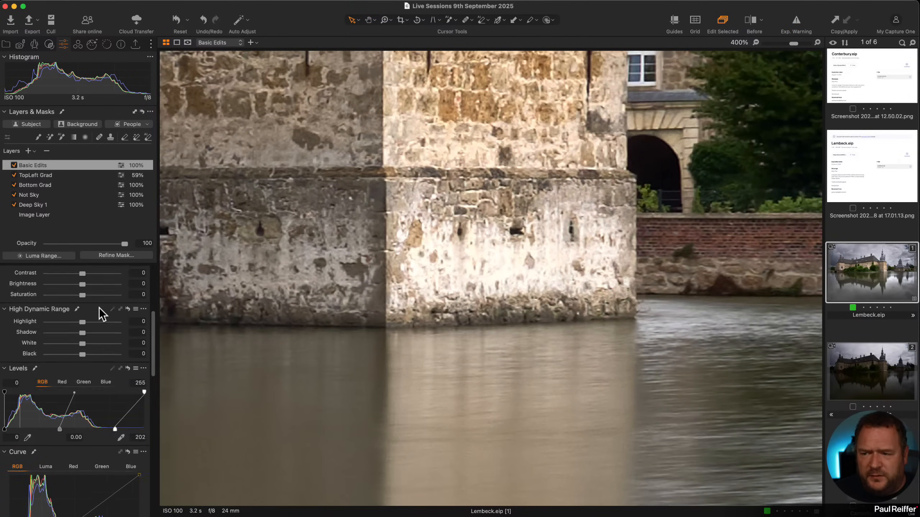
drag(83, 312, 69, 313)
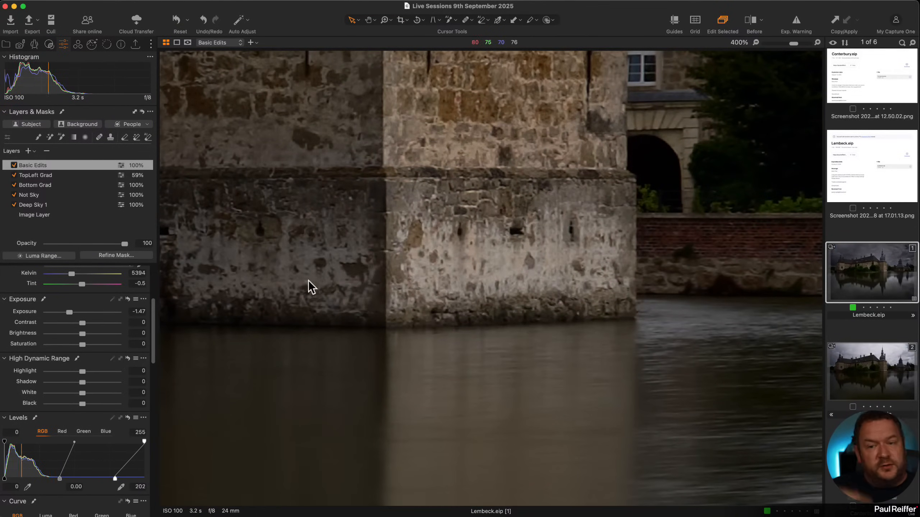
drag(72, 313, 71, 313)
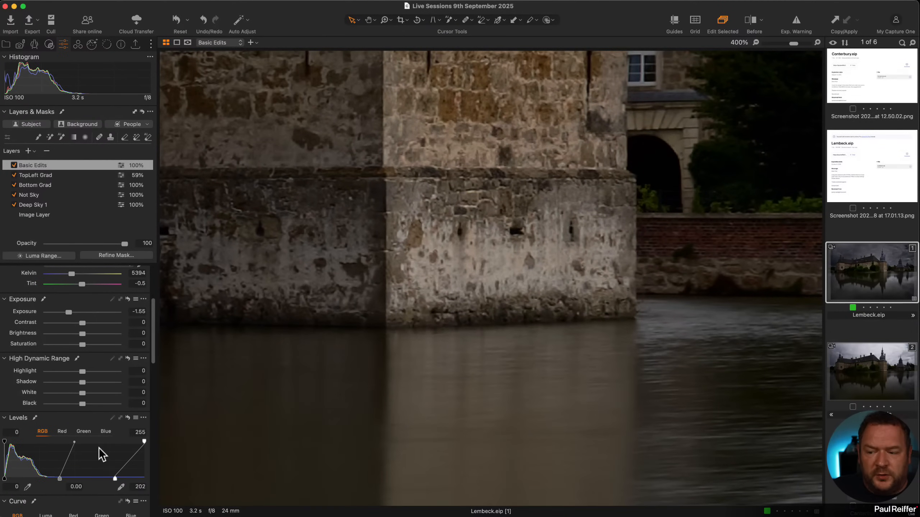
double_click(68, 312)
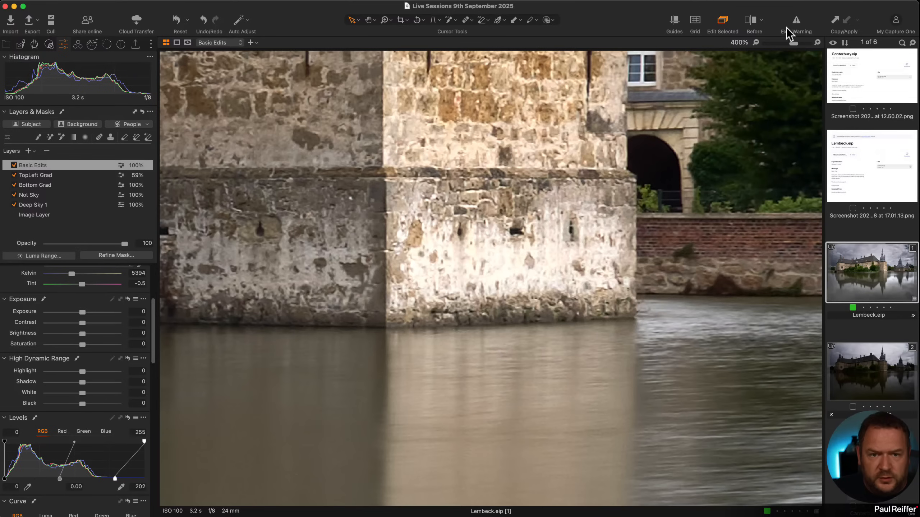
click(795, 20)
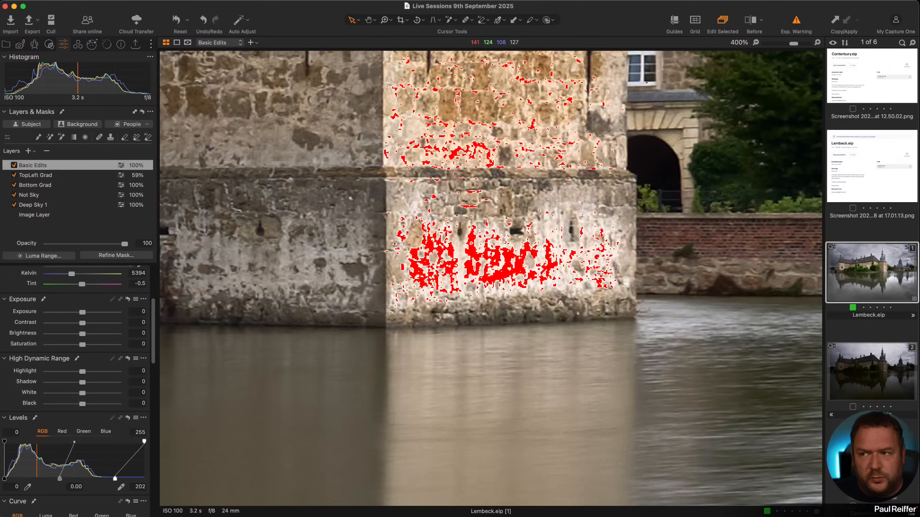
Try a highlight warning threshold of 249 in the Exposure preferences, restoring it to 255 before closing them.
key(super+comma)
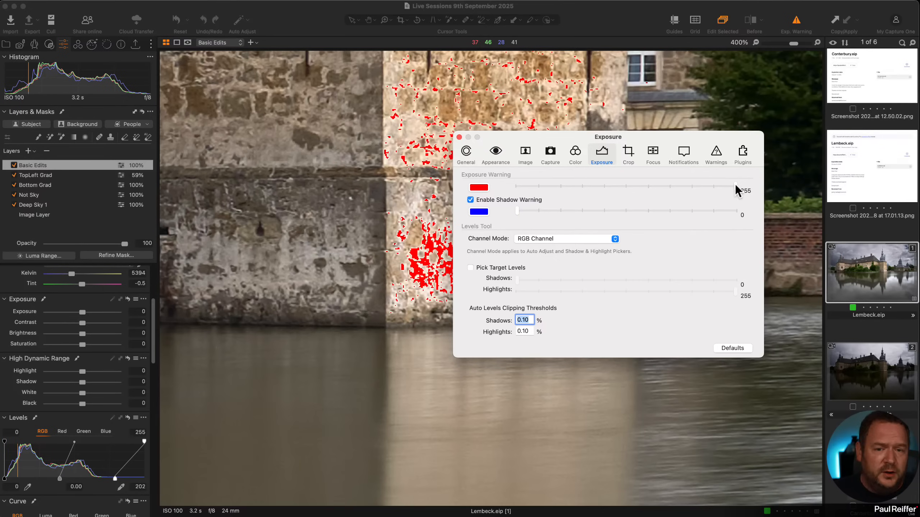
drag(735, 186, 723, 187)
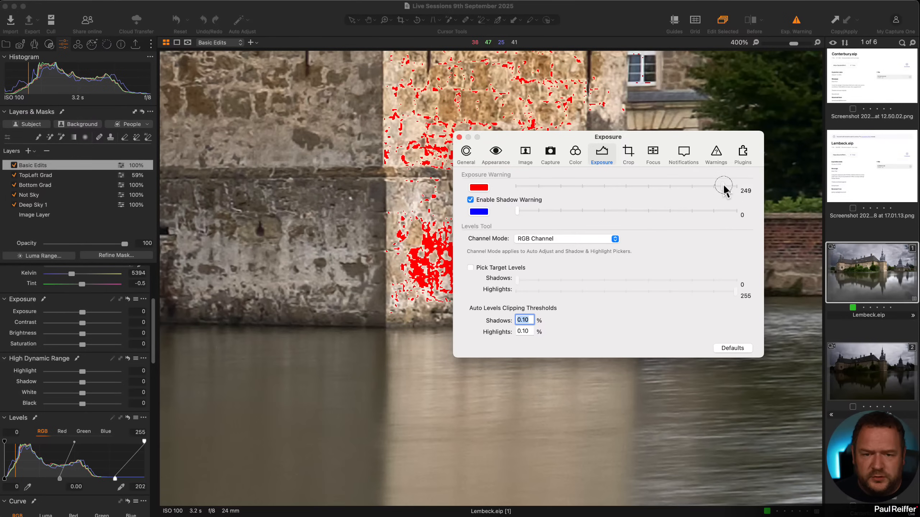
drag(724, 186, 741, 189)
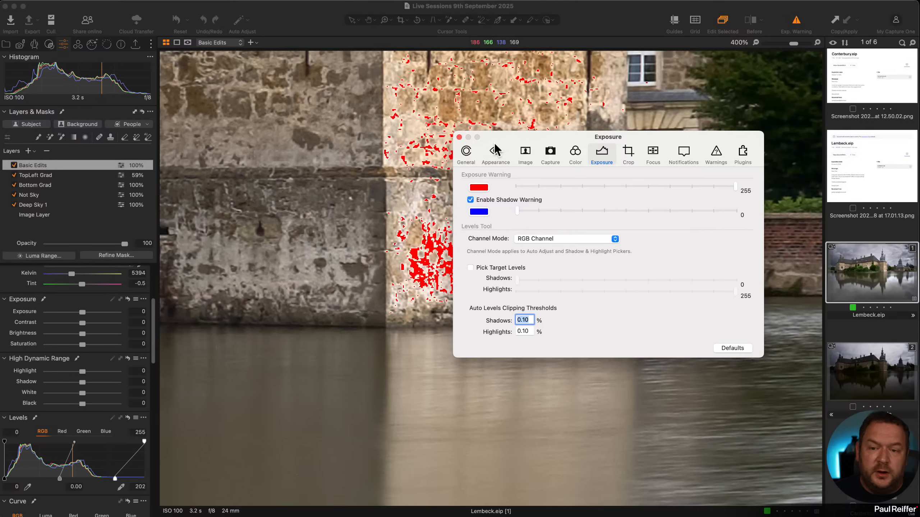
click(458, 136)
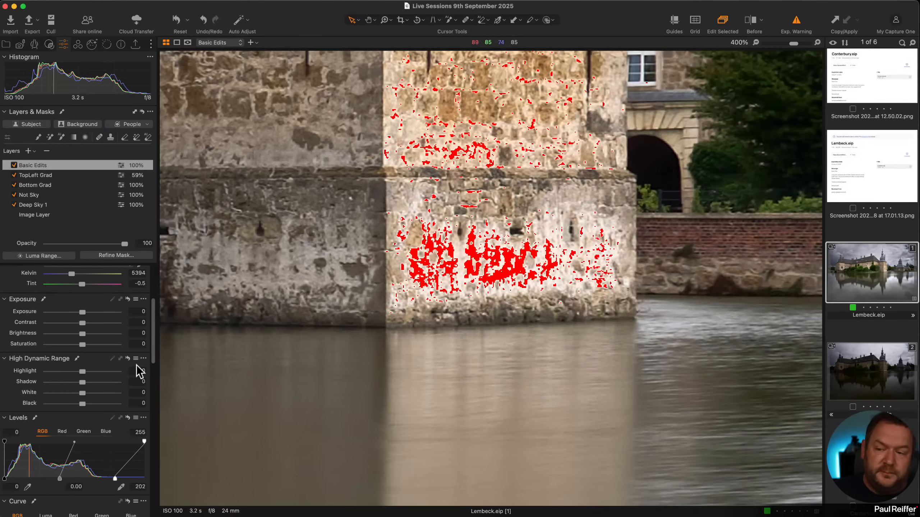
Set the Basic Edits layer's RGB Levels highlight input to 219, hide the exposure warning and fit the image to the viewer.
drag(117, 479, 125, 478)
key(h)
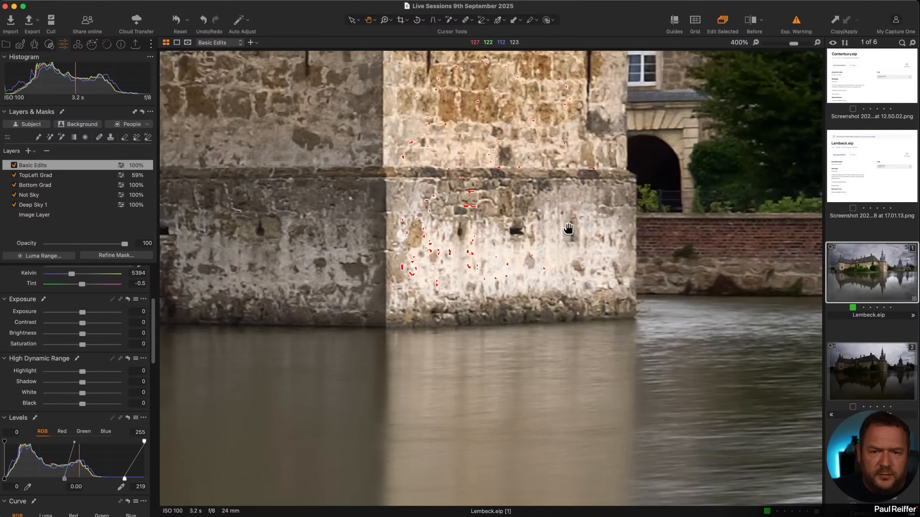
click(796, 21)
key(super+0)
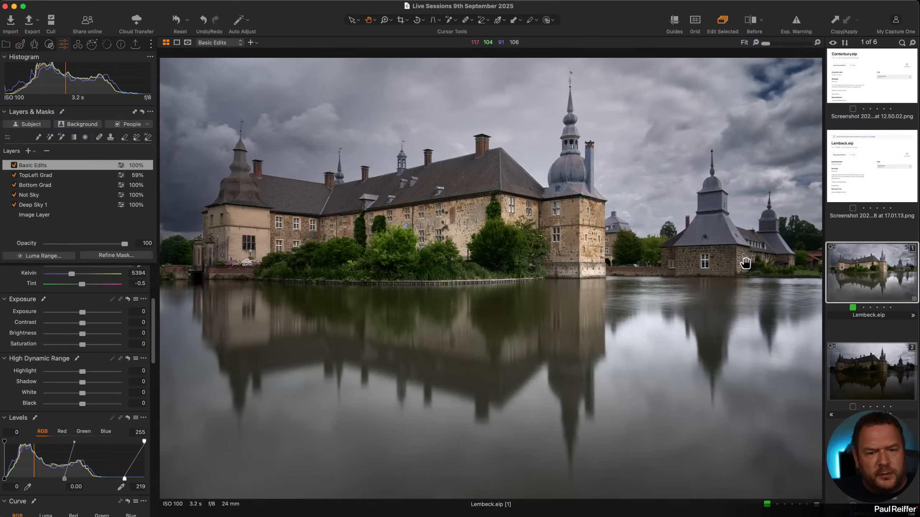
Clone the first Lembeck.eip variant and set the RGB Levels highlight input to 202 on variant 2.
right_click(858, 266)
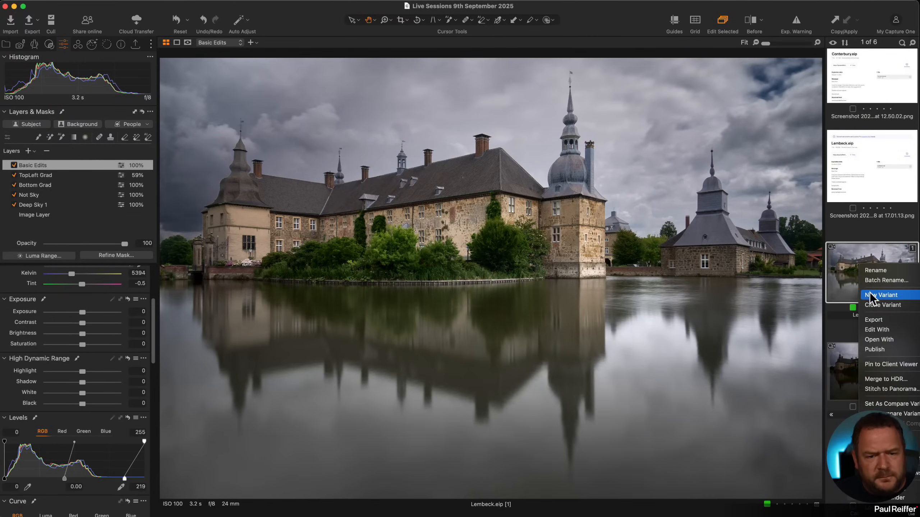
click(883, 305)
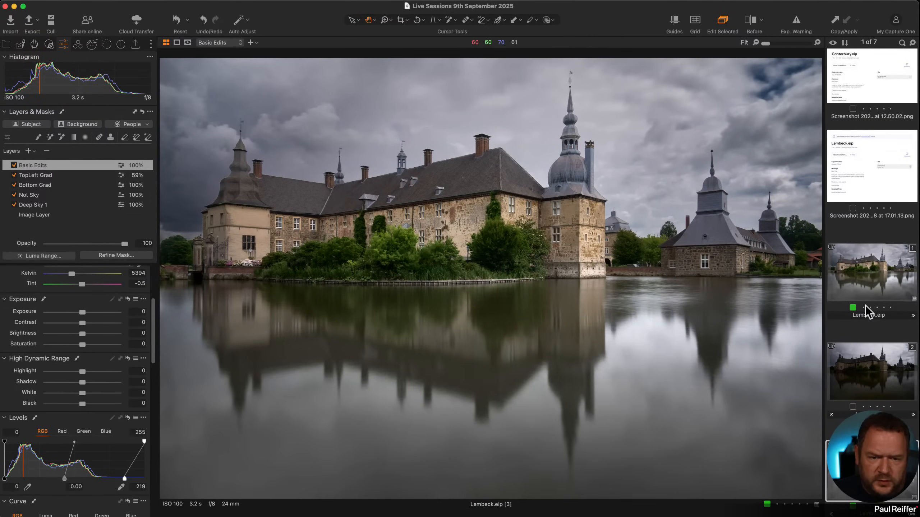
click(841, 365)
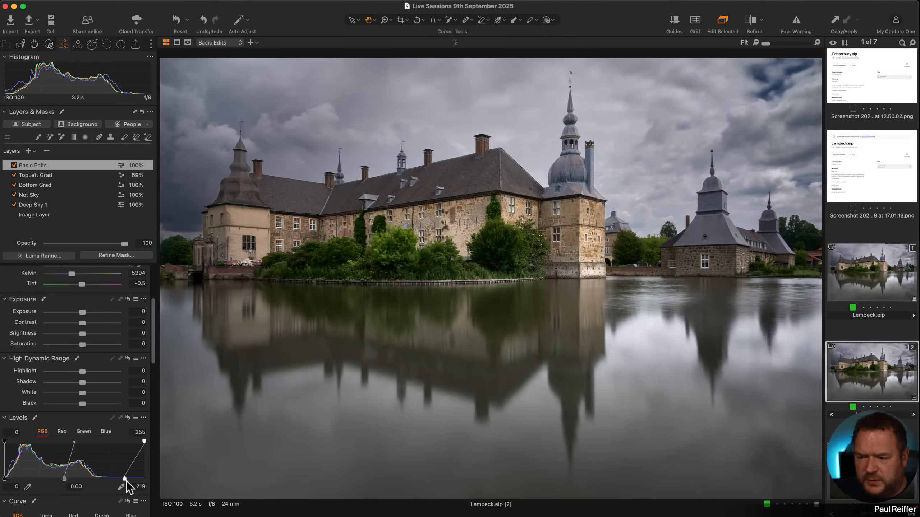
drag(122, 478, 112, 478)
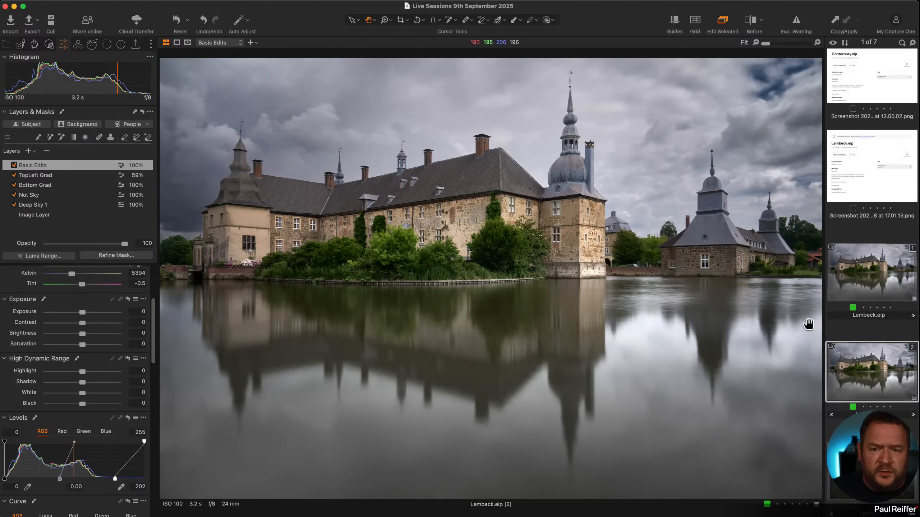
Compare Lembeck.eip variants 1 and 2 by switching between them in the viewer.
click(878, 281)
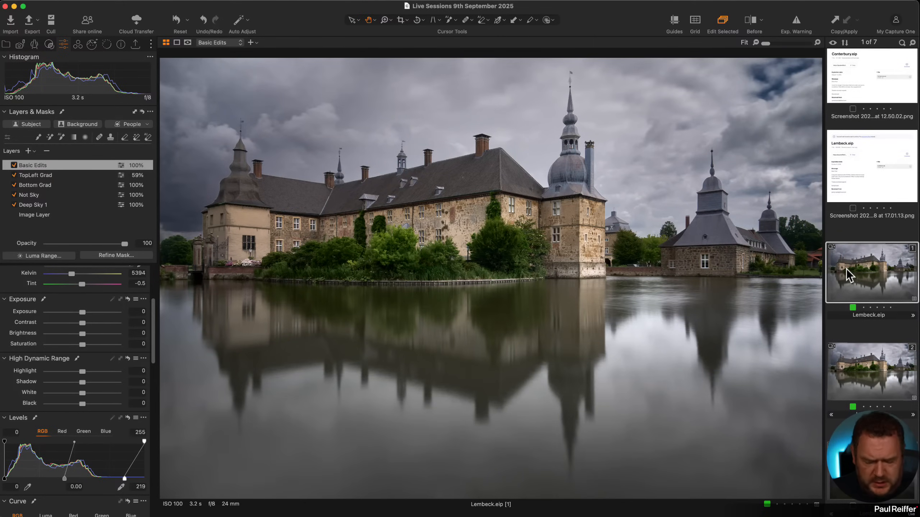
key(Down)
key(Up)
key(Up)
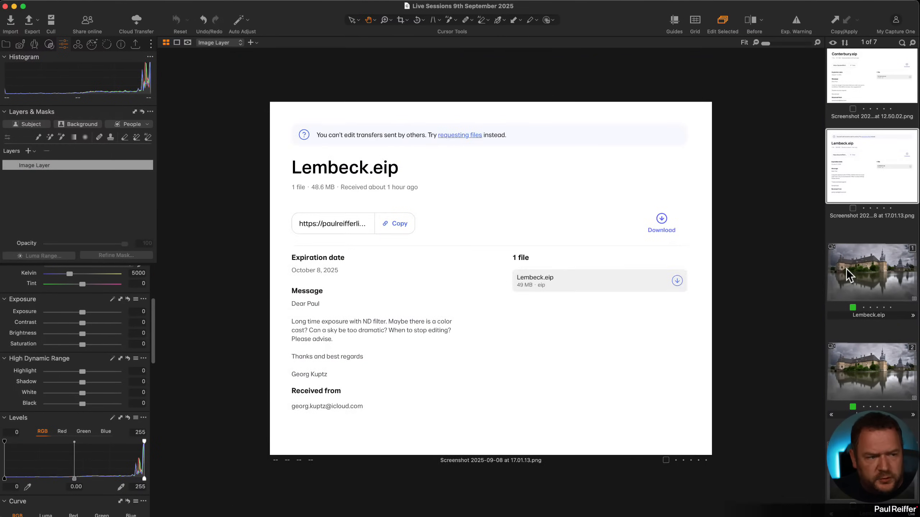
key(Down)
key(Down)
key(Up)
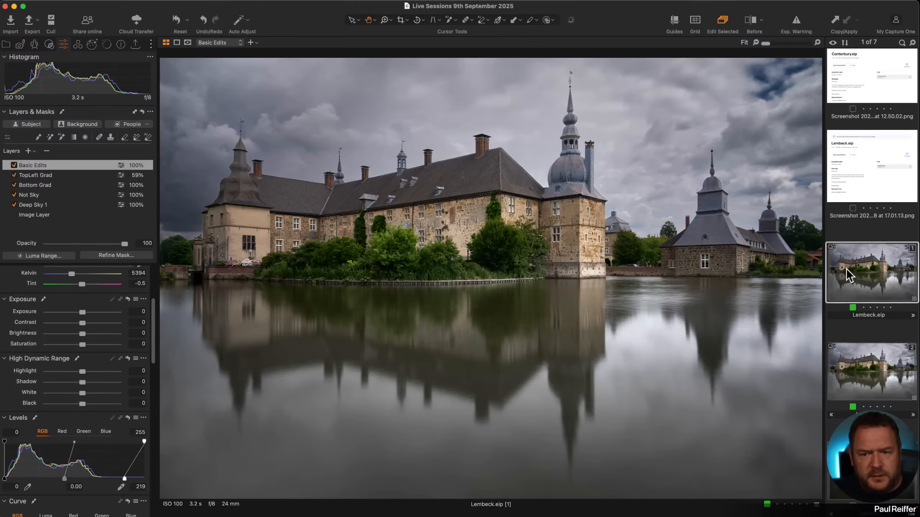
Compare the two Lembeck.eip variants and set the Basic Edits layer's RGB Levels midtone to 0.12 on variant 1.
key(Down)
key(Up)
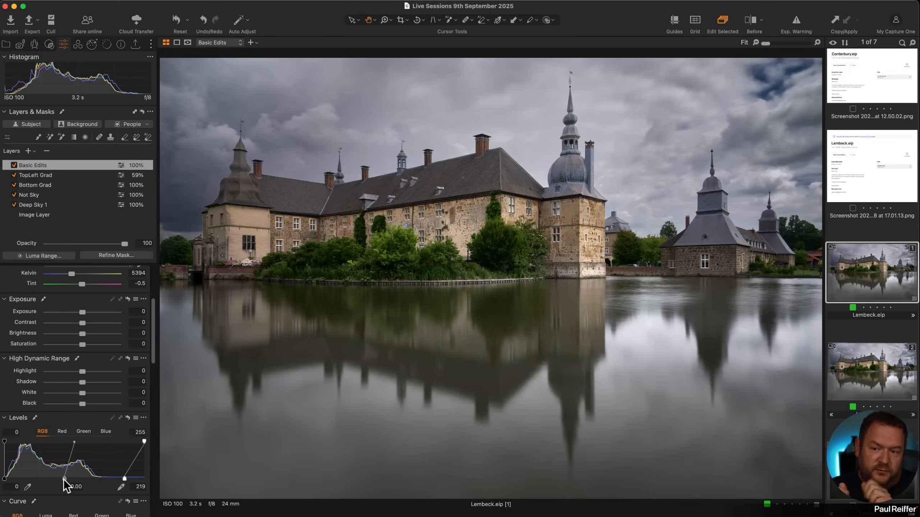
drag(64, 479, 47, 480)
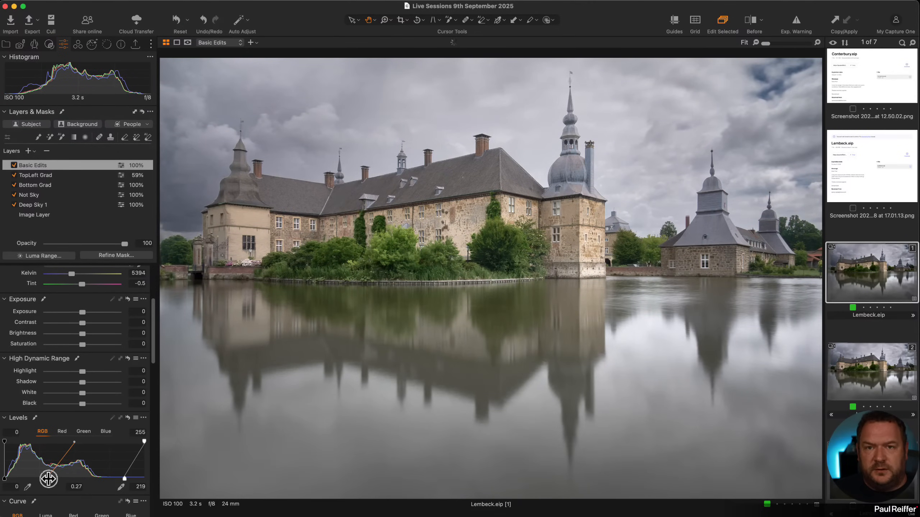
drag(48, 478, 5, 479)
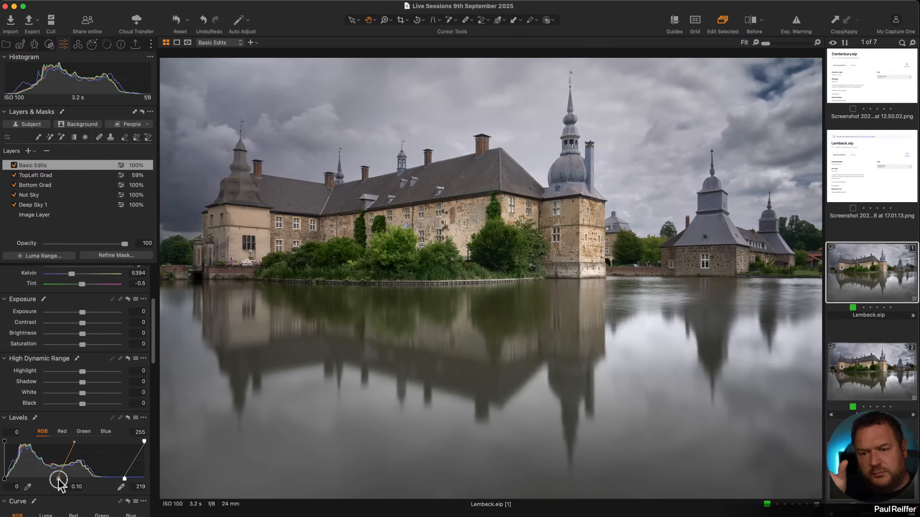
drag(59, 480, 57, 479)
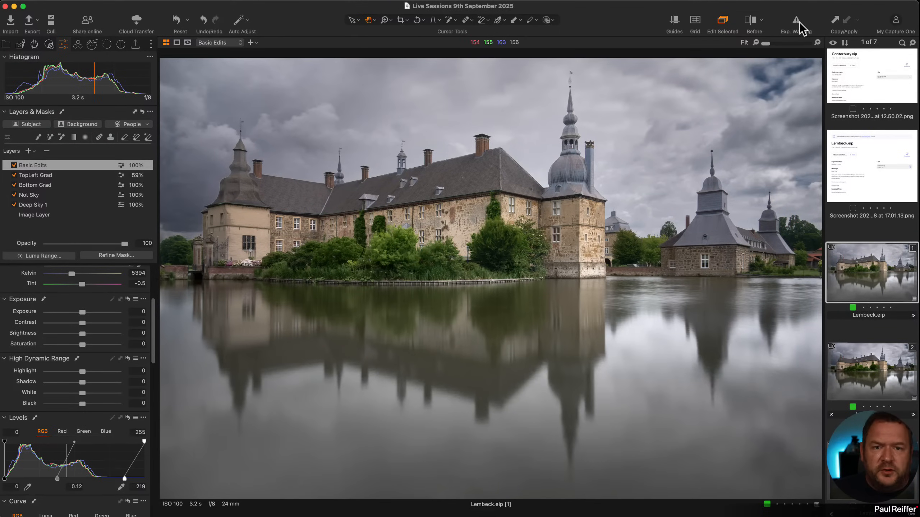
Turn on the exposure warning and compare the clipped highlights in Lembeck.eip variants 1 and 2.
click(796, 22)
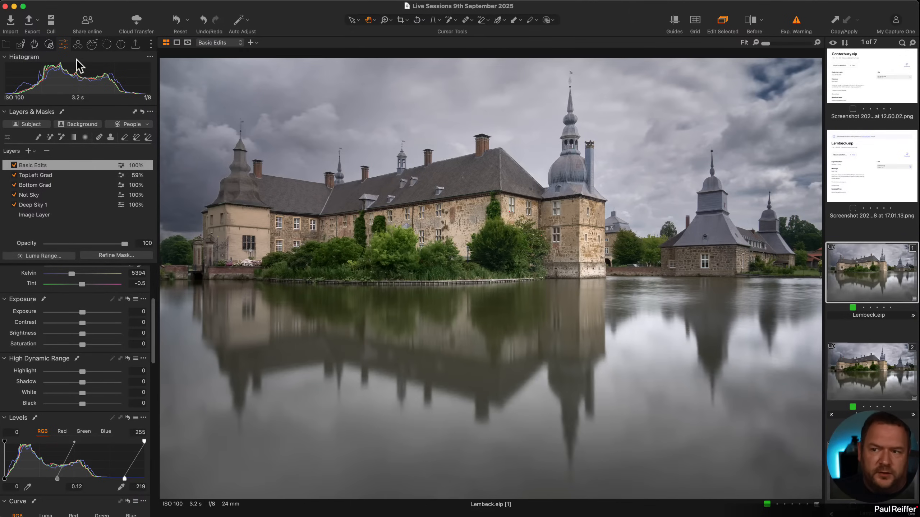
click(861, 379)
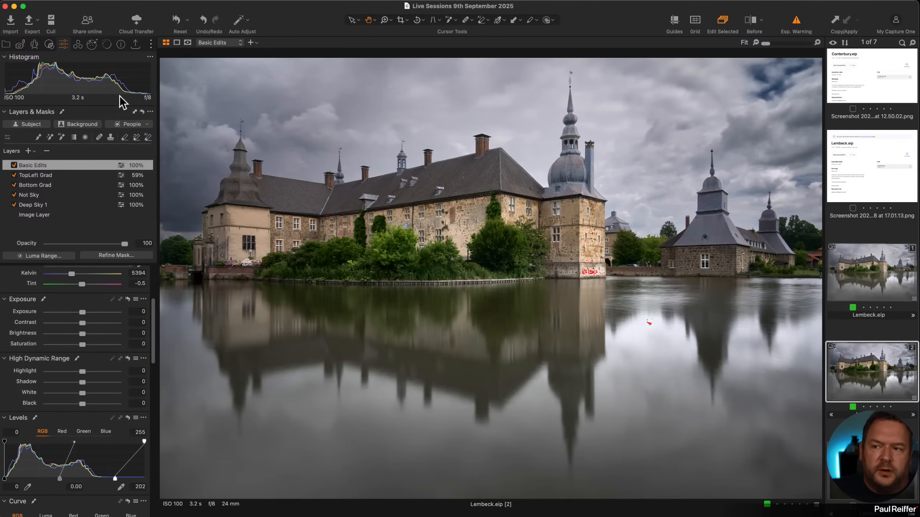
click(885, 277)
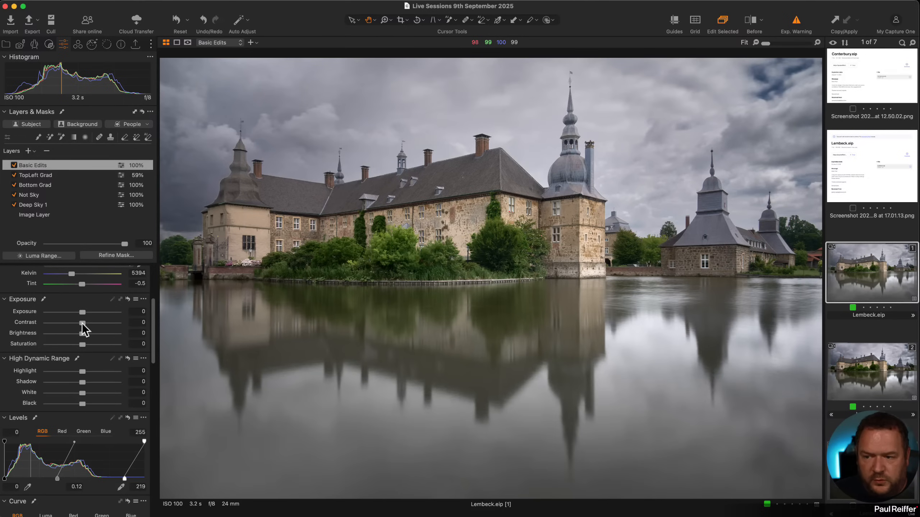
Set the Basic Edits layer's Contrast to 5 and its Natural-method Clarity to 6 on variant 1.
drag(82, 324, 95, 324)
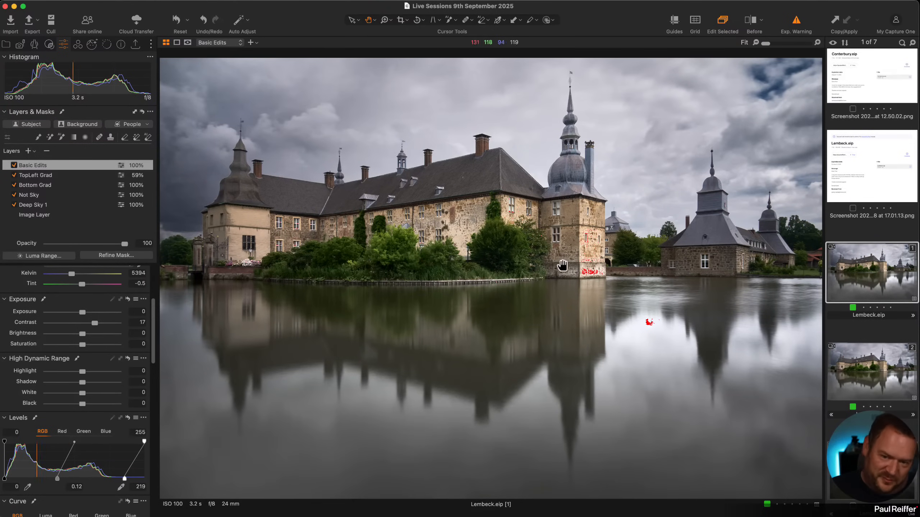
drag(95, 322, 88, 328)
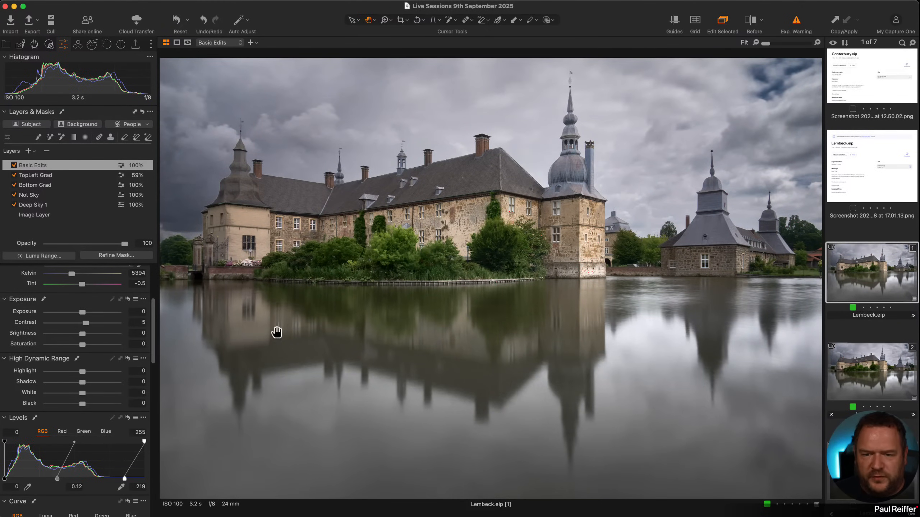
scroll(48, 444, down, 4)
scroll(48, 444, down, 20)
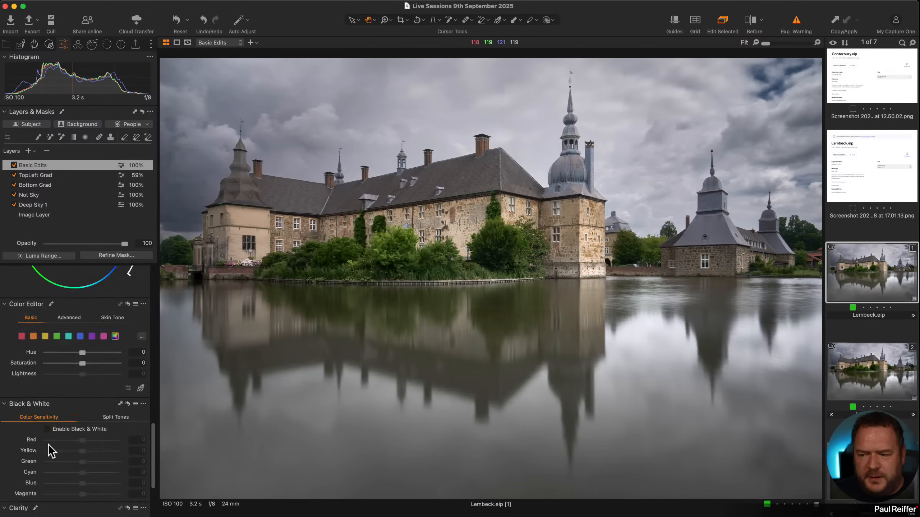
drag(84, 428, 85, 428)
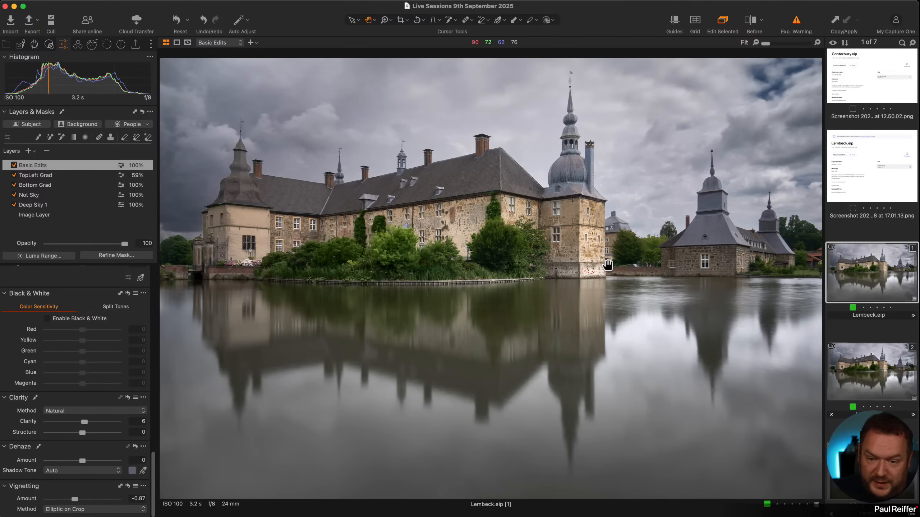
click(580, 264)
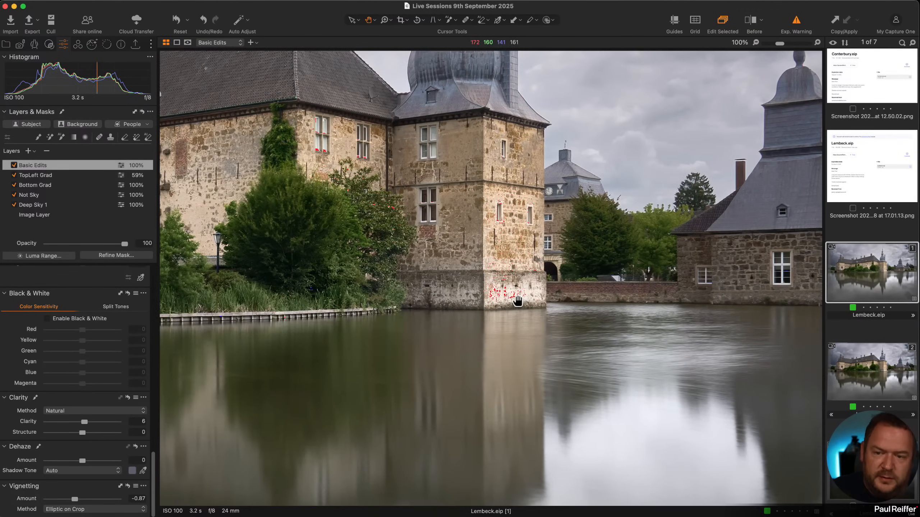
click(517, 301)
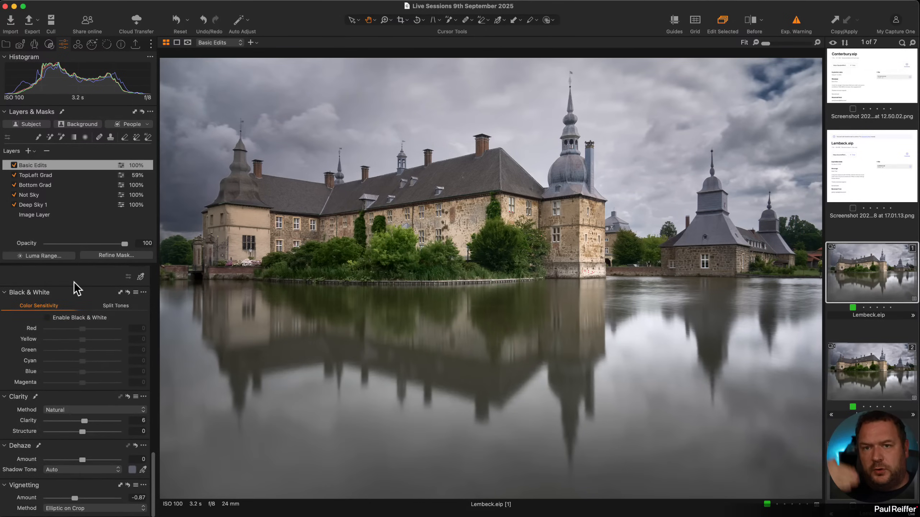
Add highlight, midtone, lower-midtone and shadow points to the Basic Edits layer's Luma curve, placing the midtone point at input 130, output 129.
scroll(73, 282, up, 10)
scroll(75, 290, up, 5)
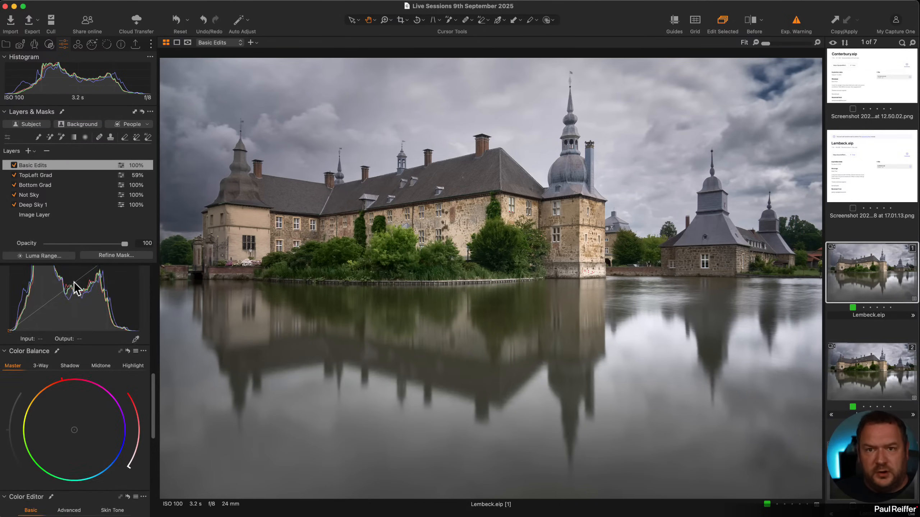
click(47, 335)
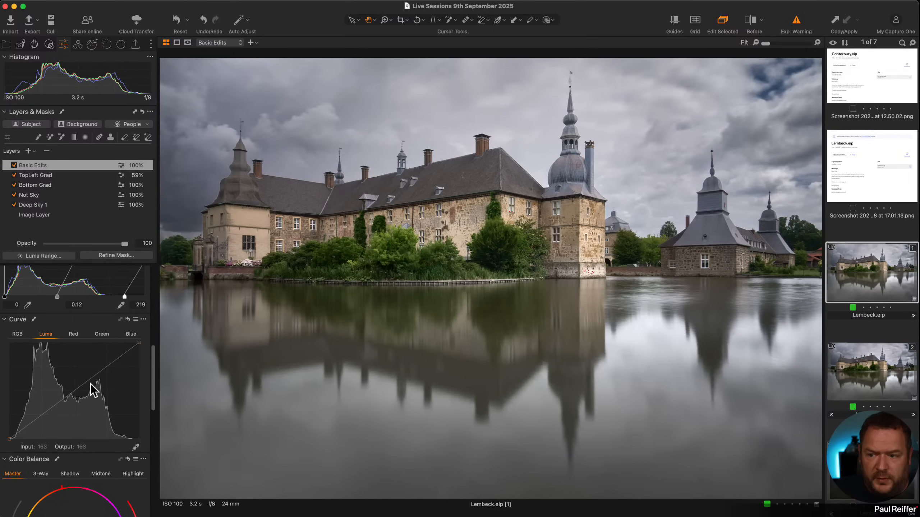
click(109, 367)
drag(102, 371, 107, 365)
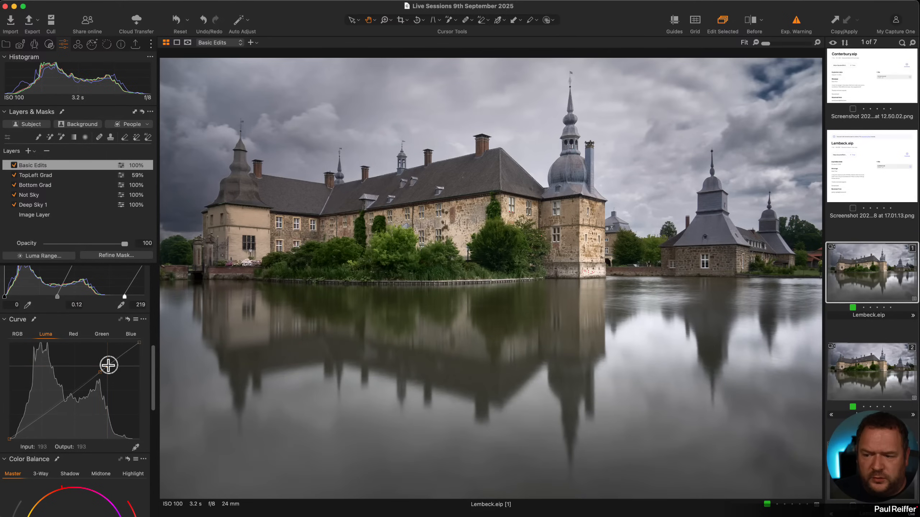
drag(98, 373, 55, 405)
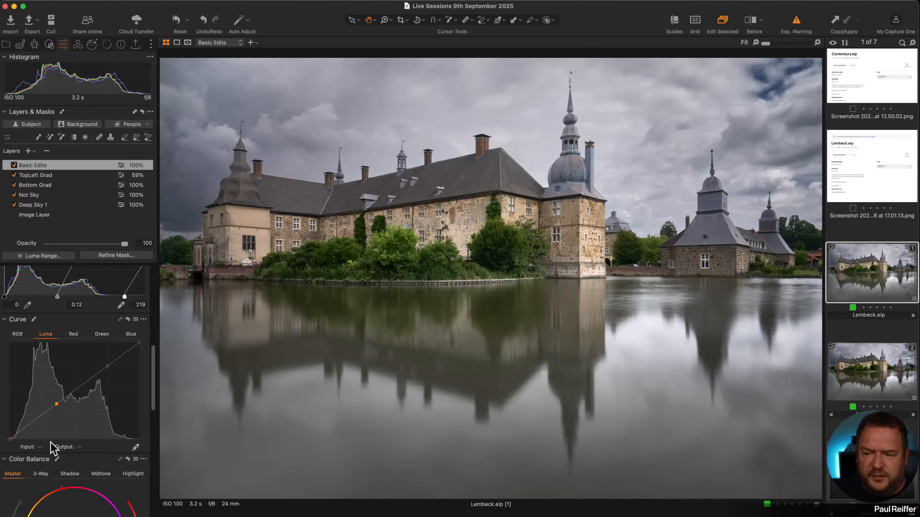
click(76, 390)
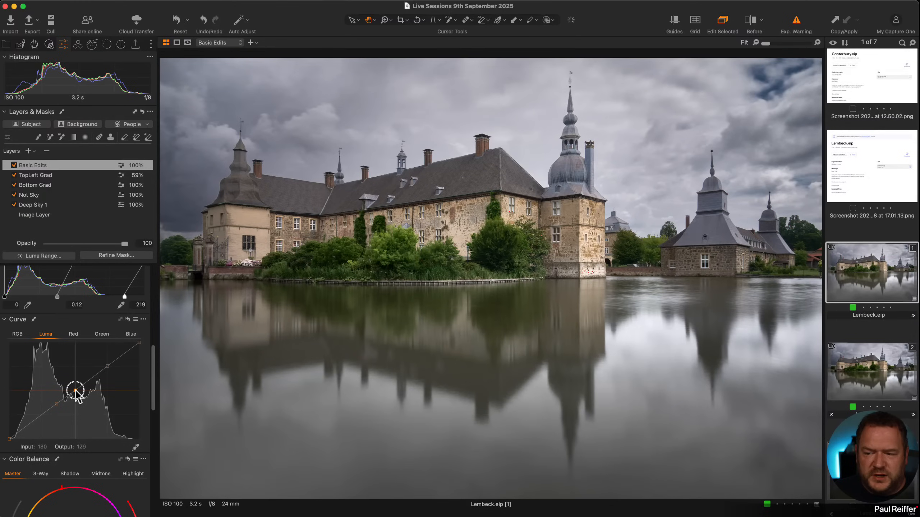
click(34, 421)
drag(35, 420, 35, 422)
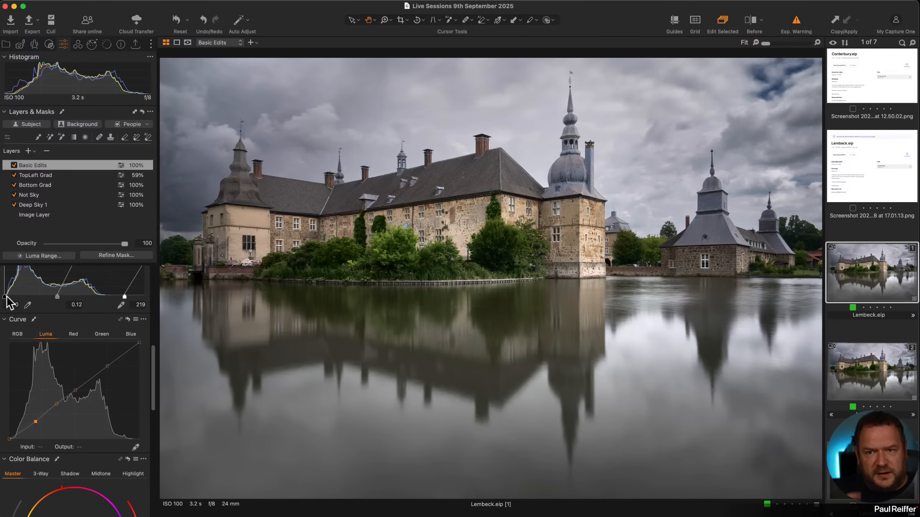
Preview the photo with and without the Luma curve adjustment.
drag(5, 299, 3, 299)
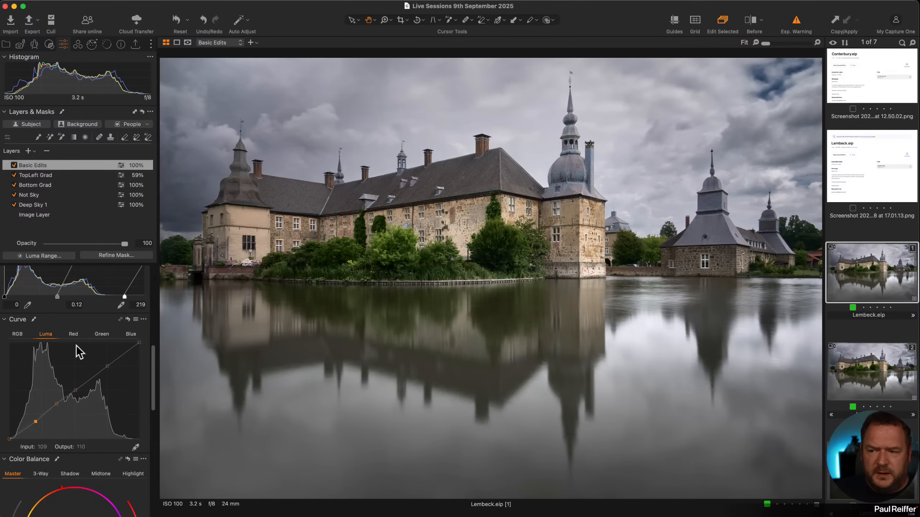
click(128, 319)
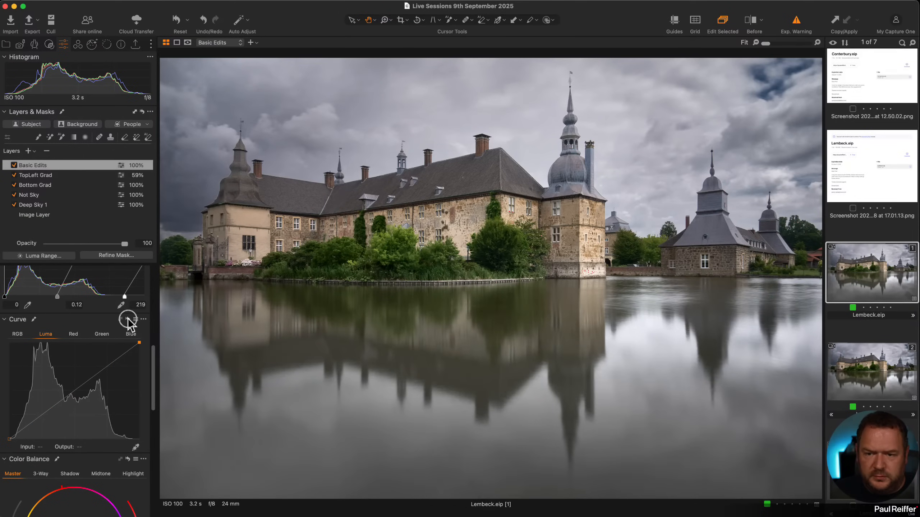
click(128, 319)
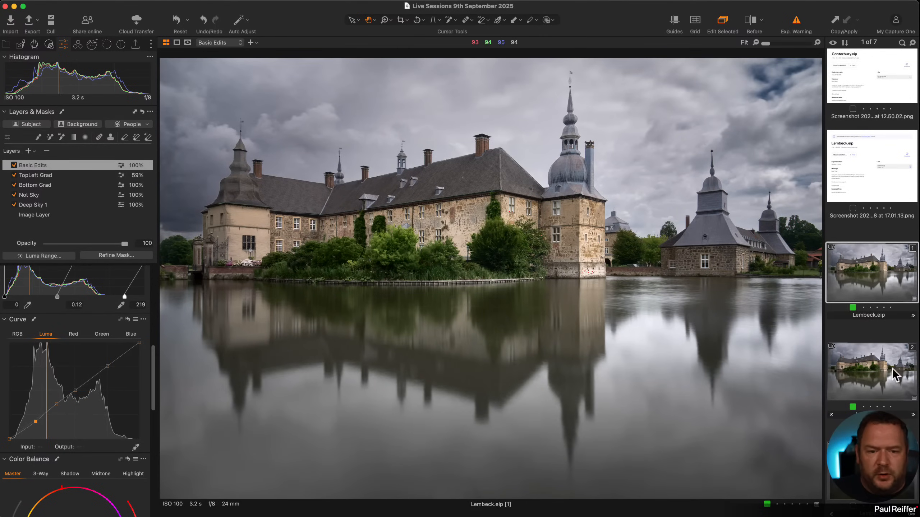
Switch between Lembeck.eip variants 2 and 1 to compare the edited Levels and Luma curve result.
click(873, 363)
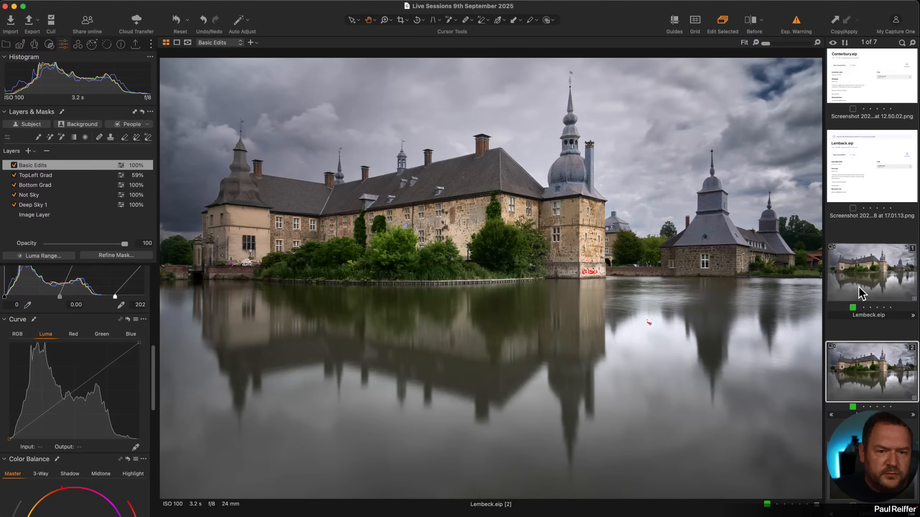
click(874, 289)
click(880, 360)
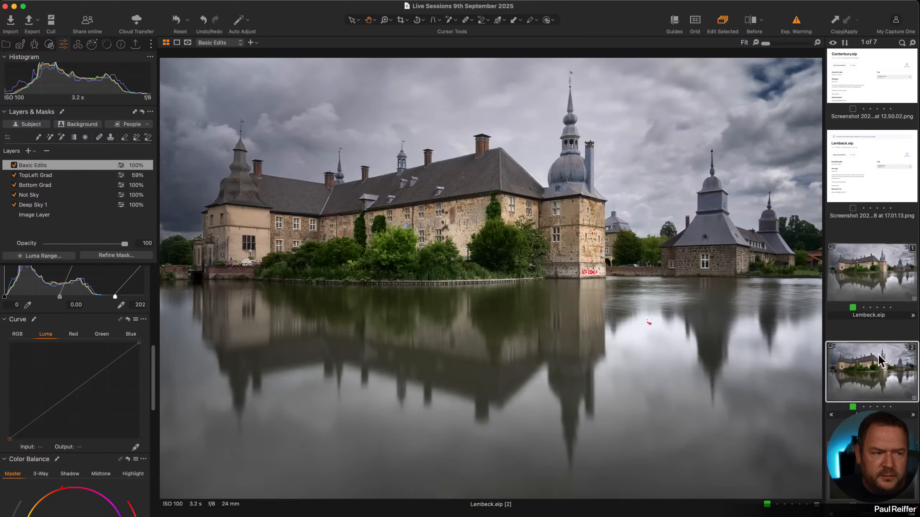
click(852, 270)
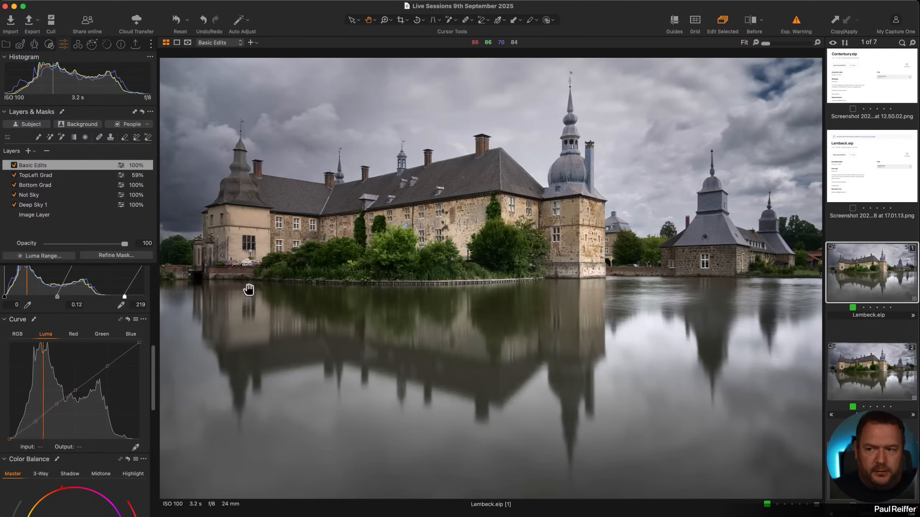
Inspect the masks of the TopLeft Grad, Bottom Grad, Not Sky and Deep Sky 1 layers, and compare the photo with Deep Sky 1 off and on.
click(54, 174)
key(m)
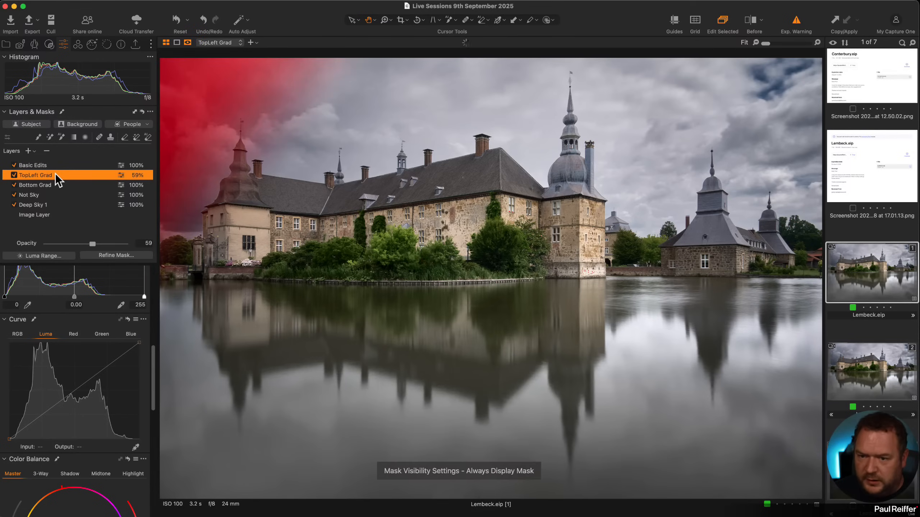
click(38, 185)
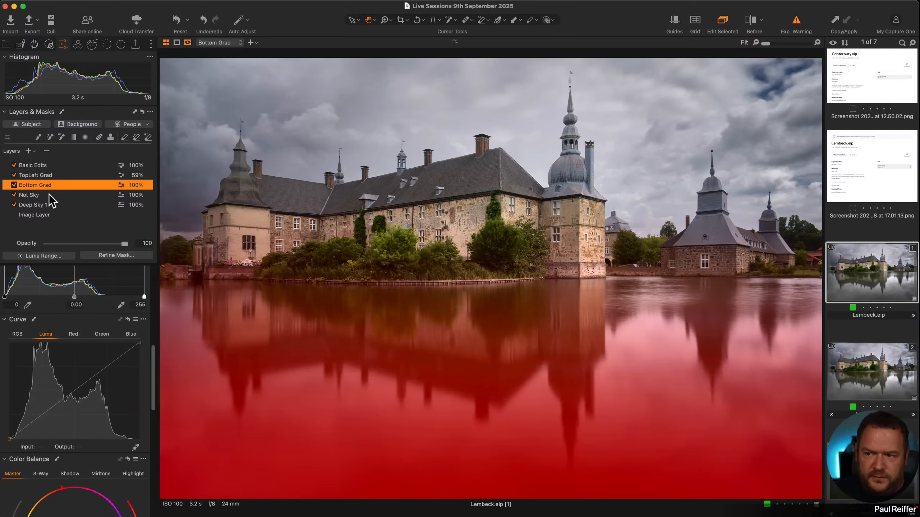
click(48, 195)
click(50, 205)
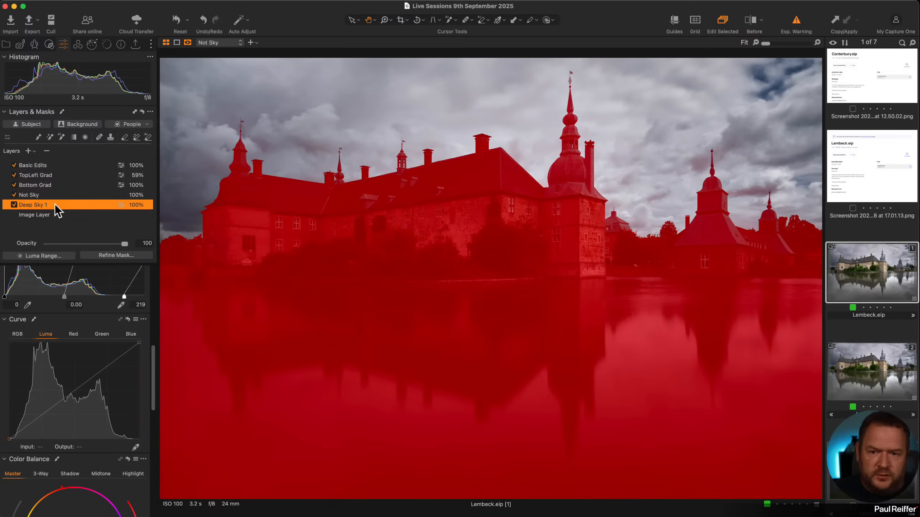
key(m)
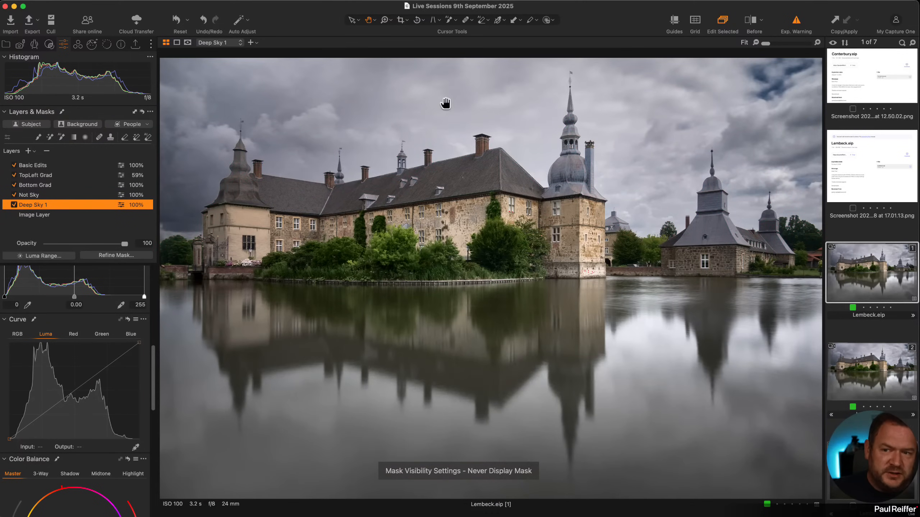
click(14, 205)
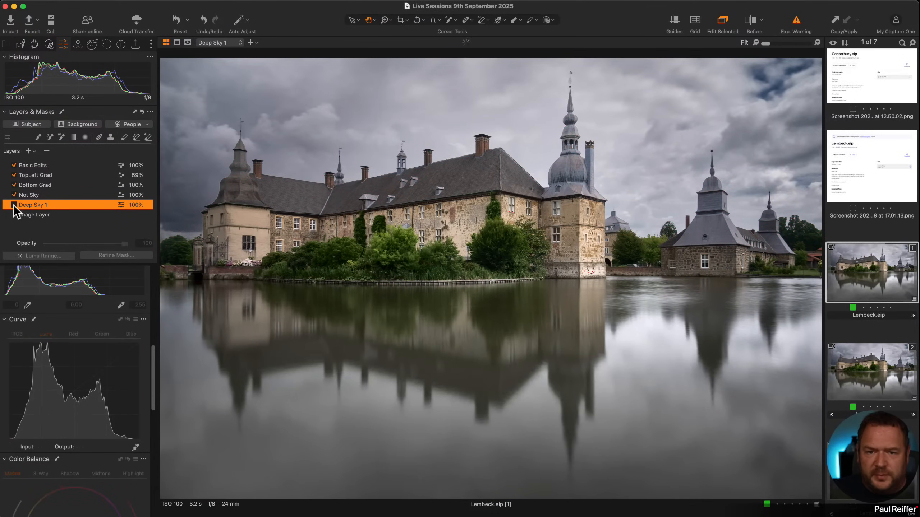
click(14, 205)
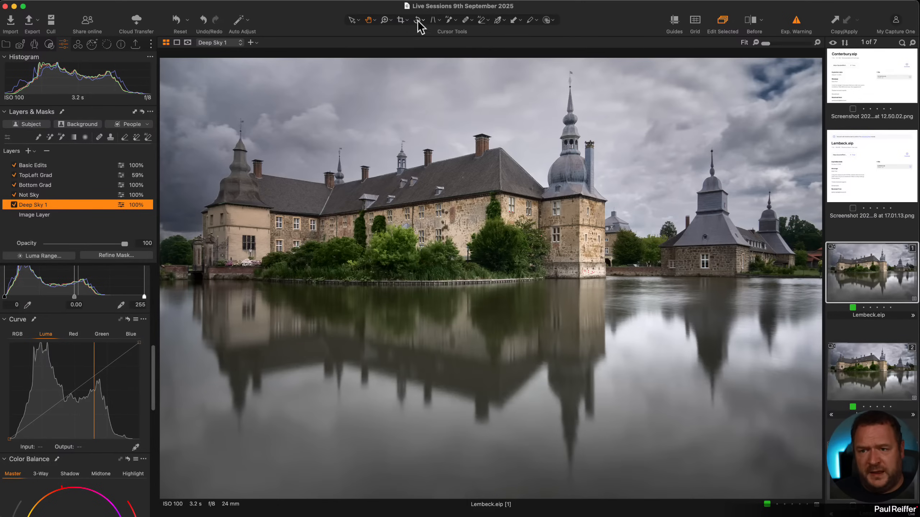
Shift the 2x3 crop of variant 1 slightly upward and leave the Crop tool.
click(401, 20)
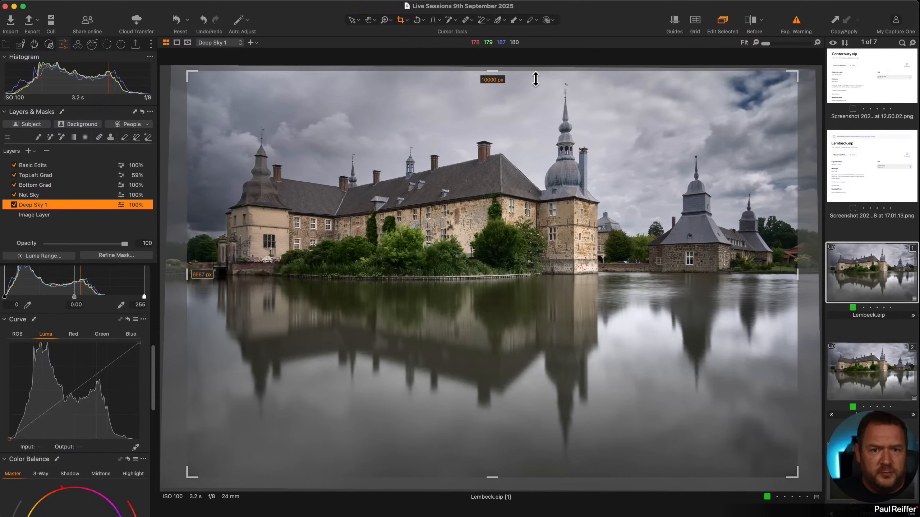
drag(495, 196, 493, 194)
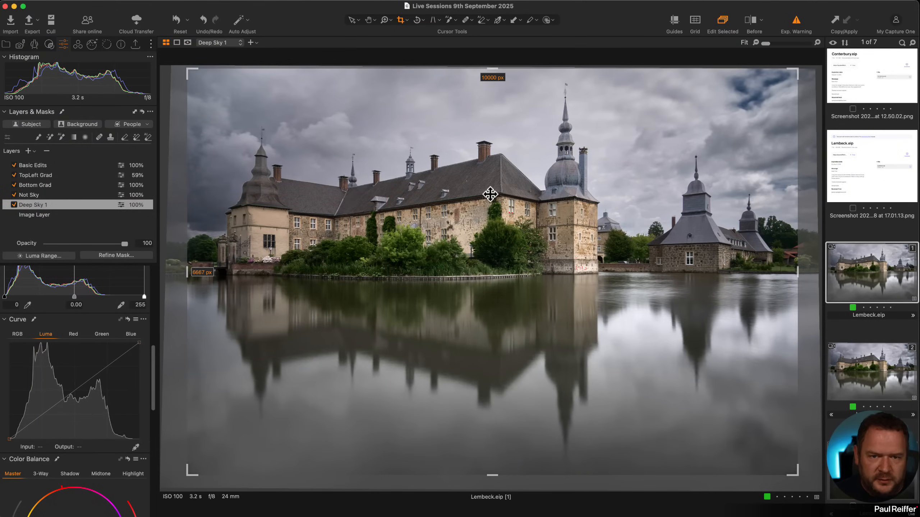
click(353, 21)
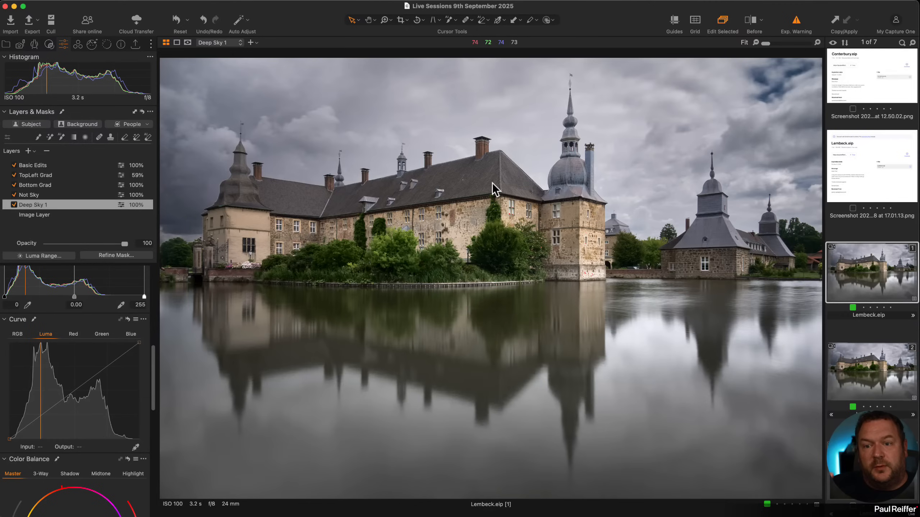
Try a 1x2 crop on variant 1, shifted up to the photo's upper edge, and leave the Crop tool.
click(400, 20)
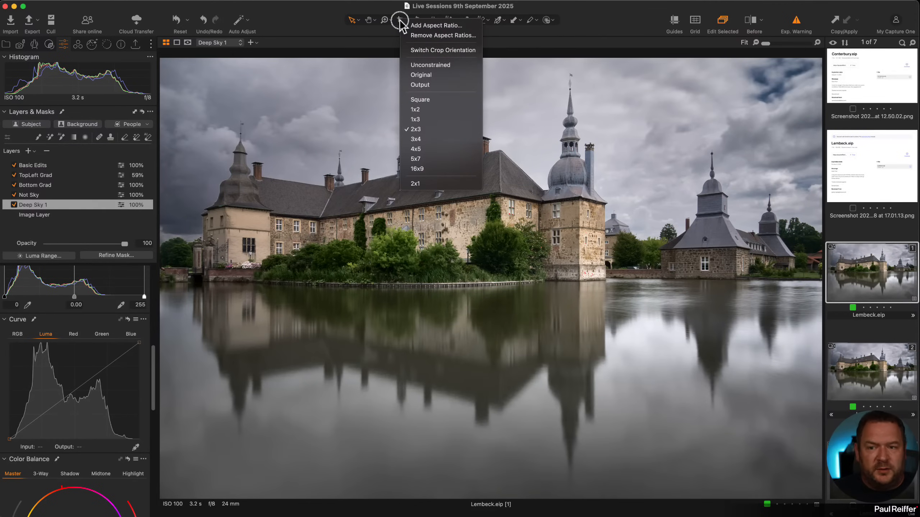
click(416, 109)
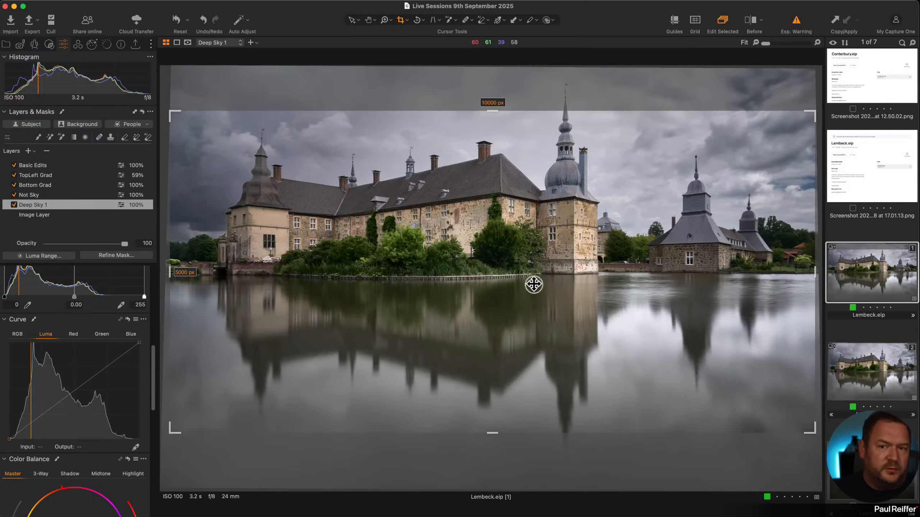
drag(534, 285, 534, 244)
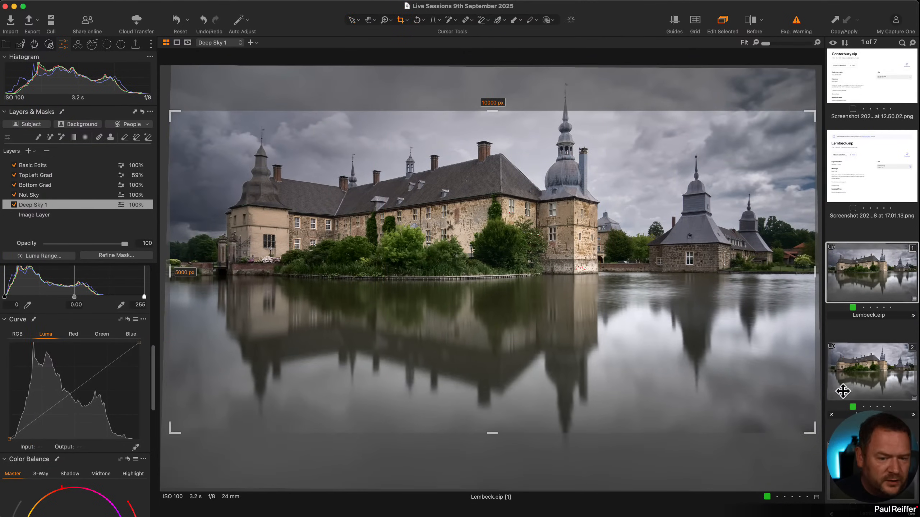
drag(816, 434, 810, 431)
drag(604, 321, 602, 277)
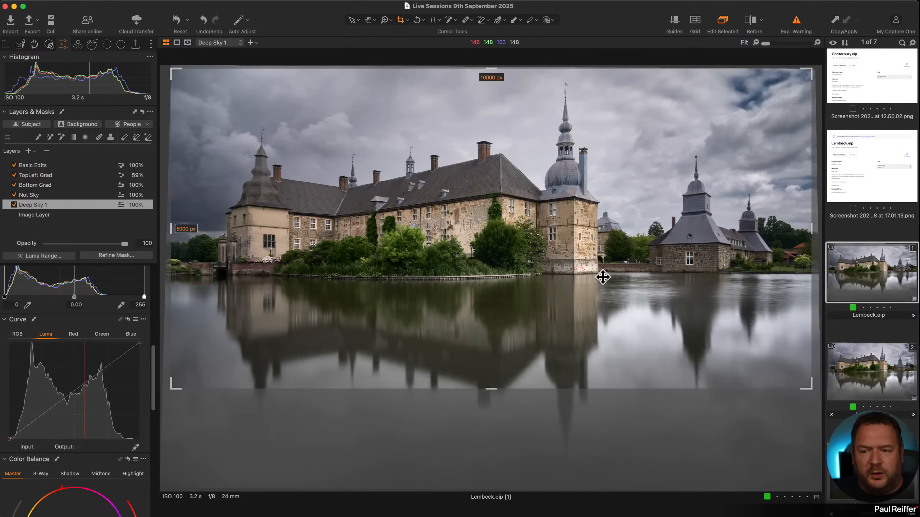
click(604, 277)
drag(815, 391, 819, 394)
click(574, 365)
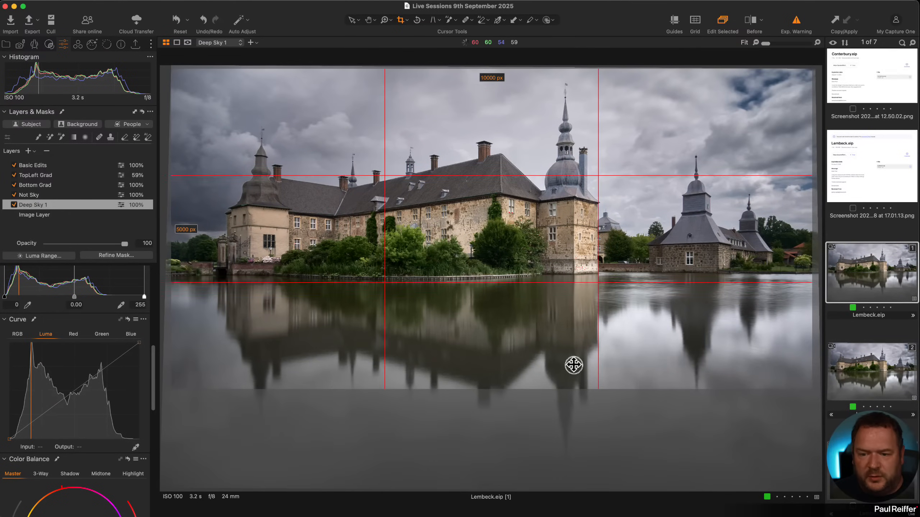
click(351, 20)
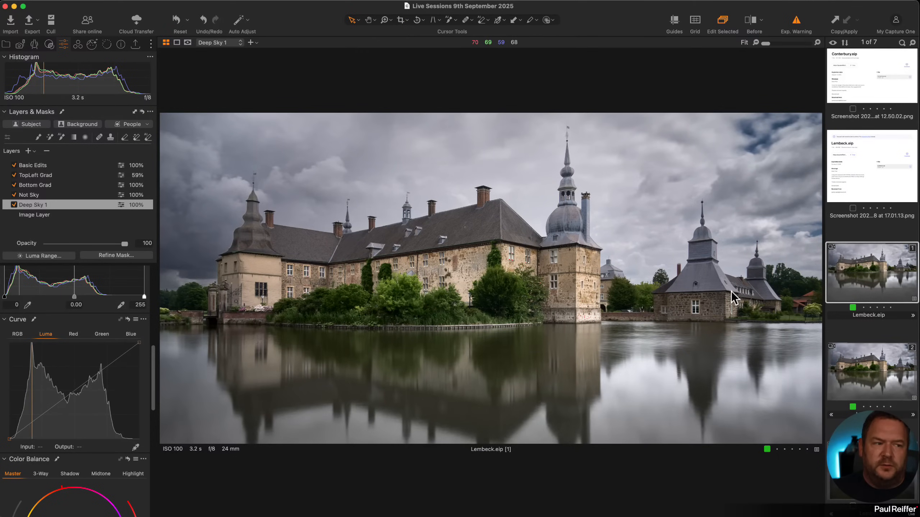
Switch back and forth between Lembeck.eip variants 2 and 1 to compare the full and panoramic crops.
click(869, 366)
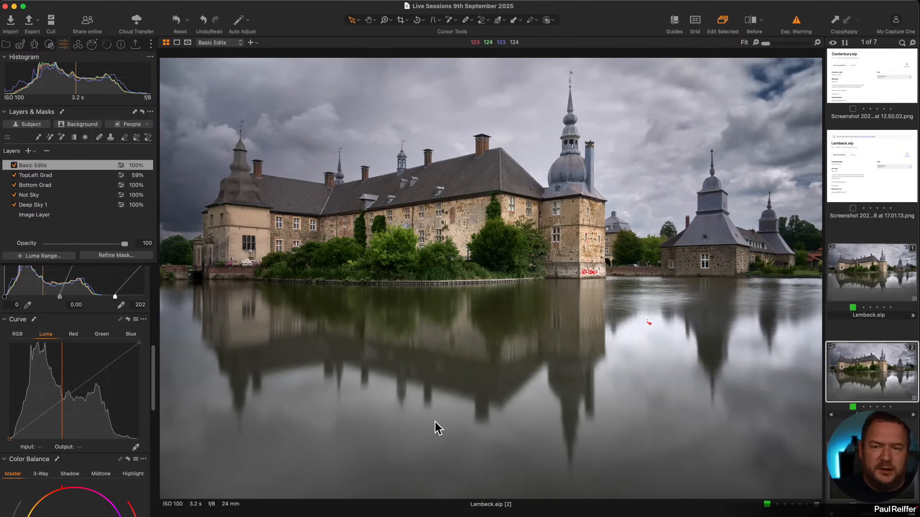
click(875, 268)
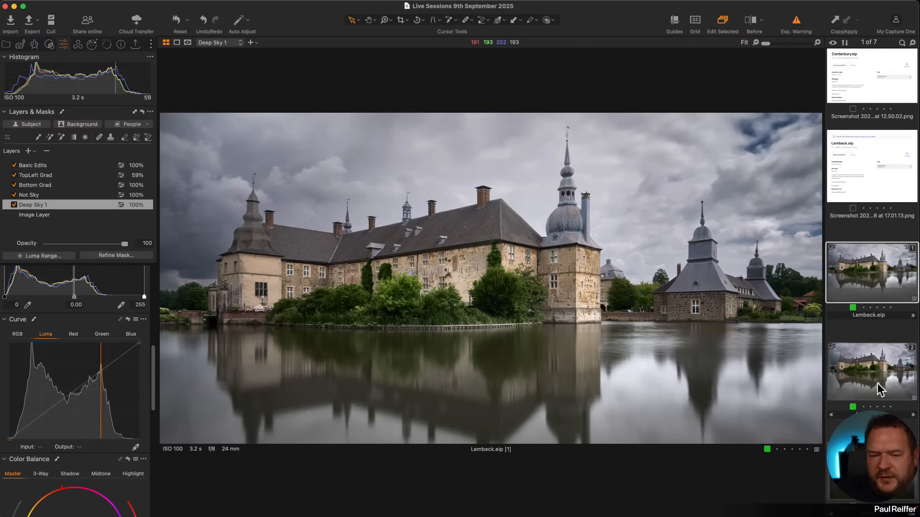
key(Right)
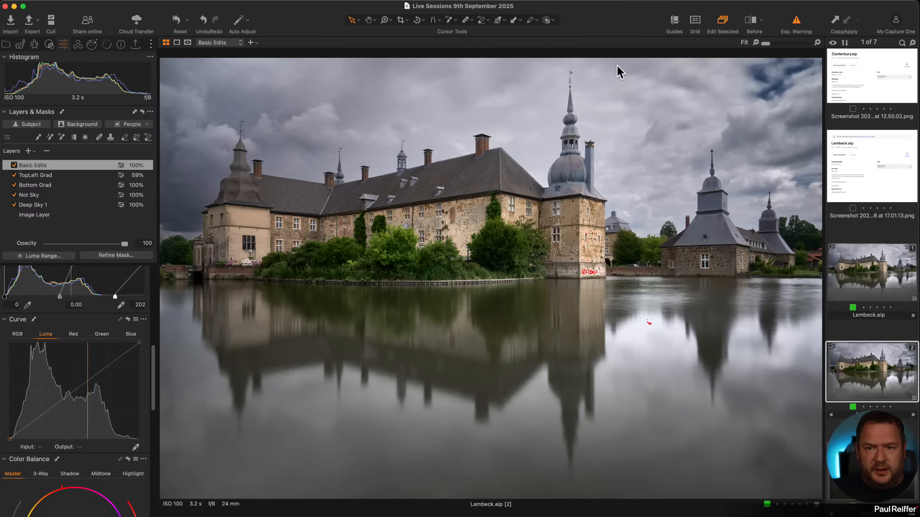
click(871, 261)
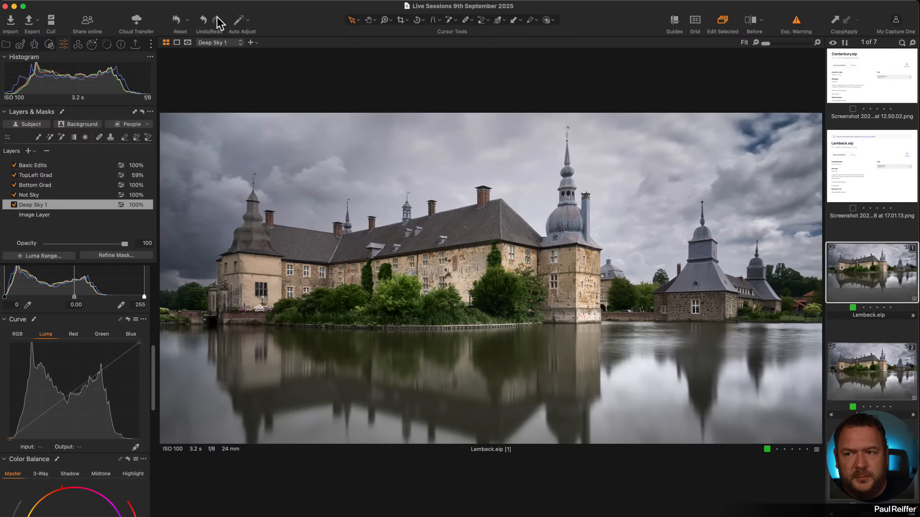
Undo the panoramic crop changes on variant 1 back to its 2x3 framing.
click(204, 20)
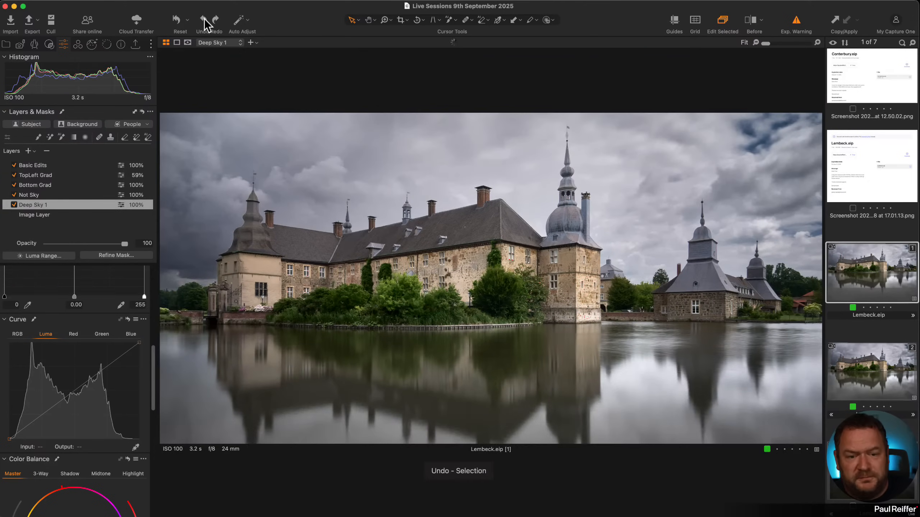
click(203, 21)
click(204, 21)
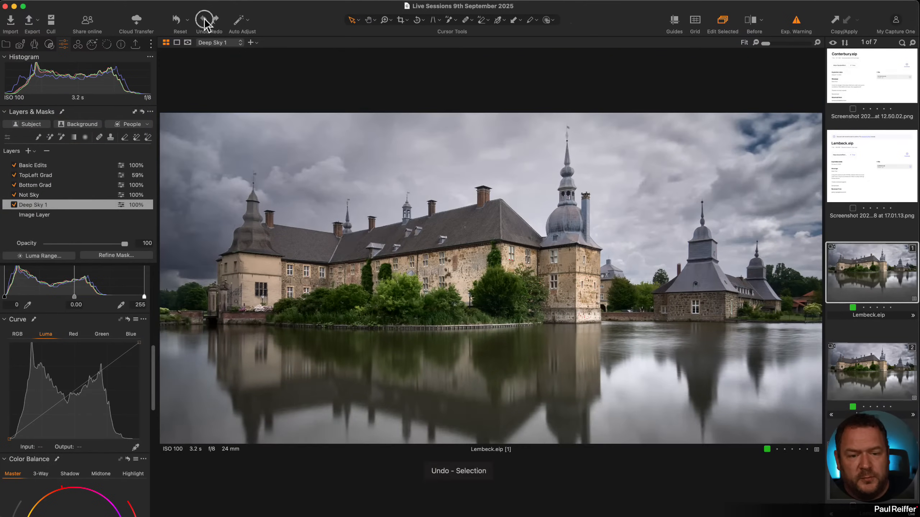
click(204, 21)
click(204, 20)
click(203, 21)
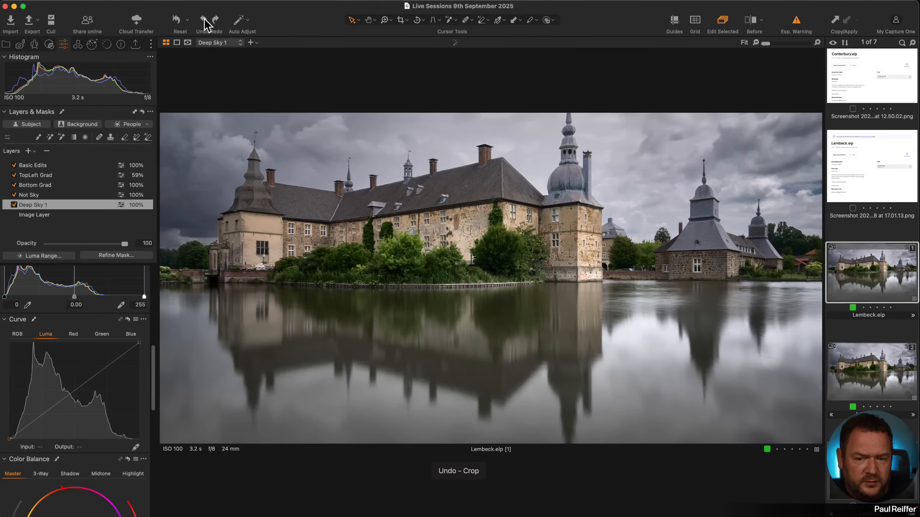
click(204, 21)
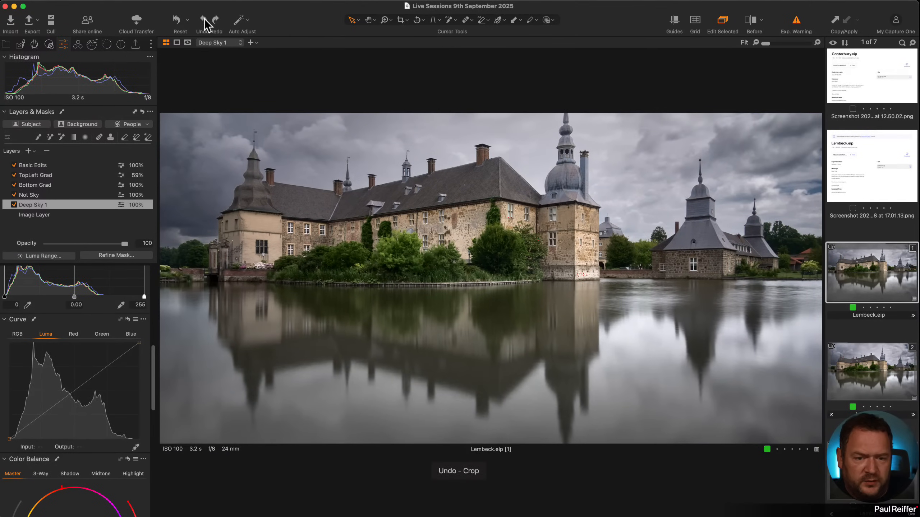
click(203, 20)
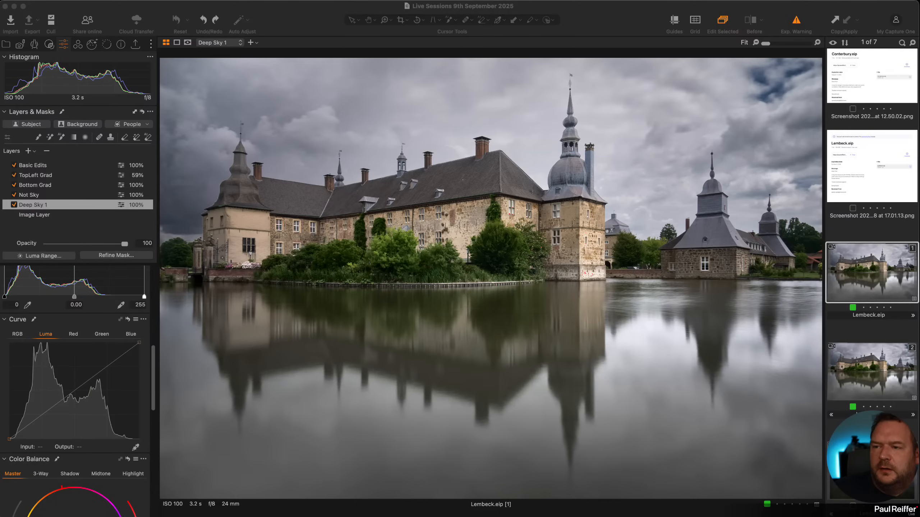
Open the user collection holding Copied Negative File.eip and bring up variant 1's White Balance, Exposure, High Dynamic Range and Levels adjustments.
click(6, 43)
click(6, 44)
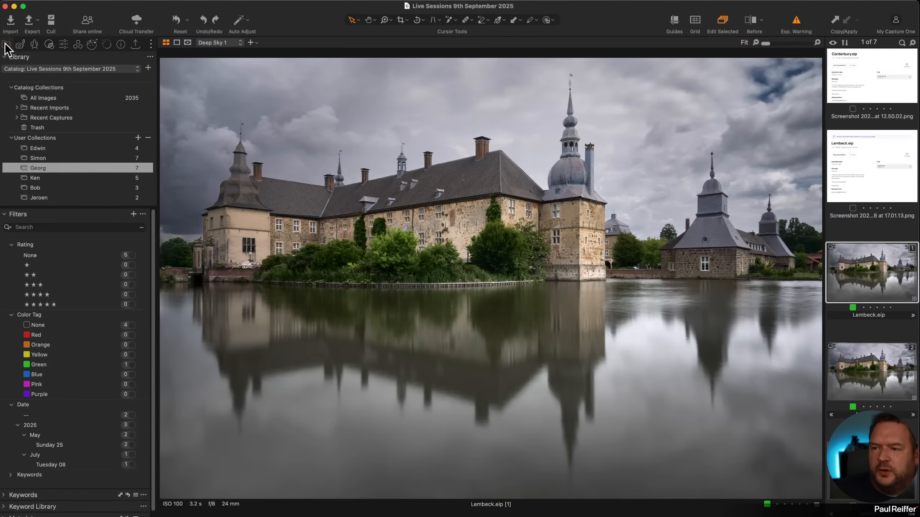
click(41, 179)
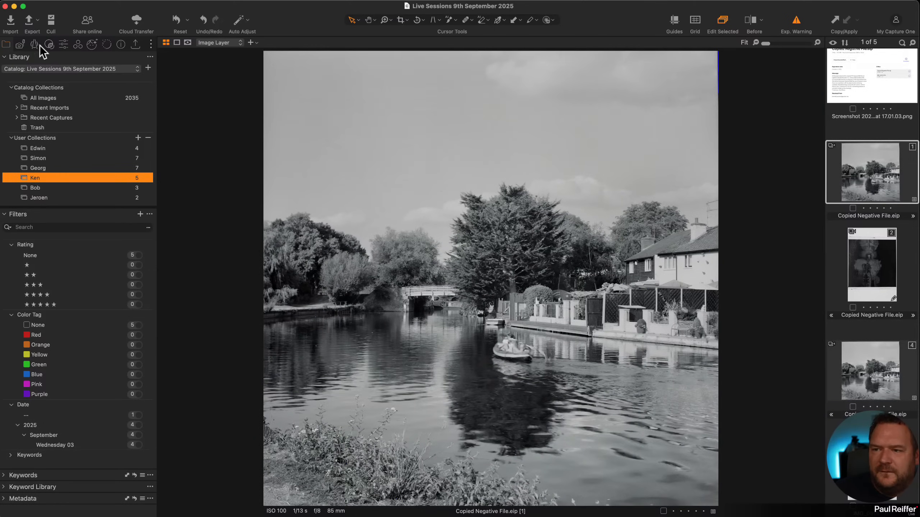
click(63, 44)
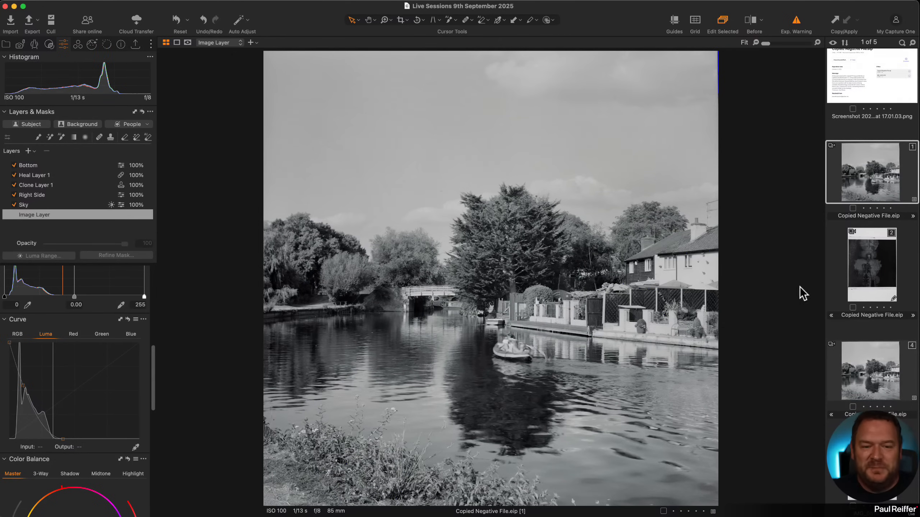
scroll(69, 328, up, 10)
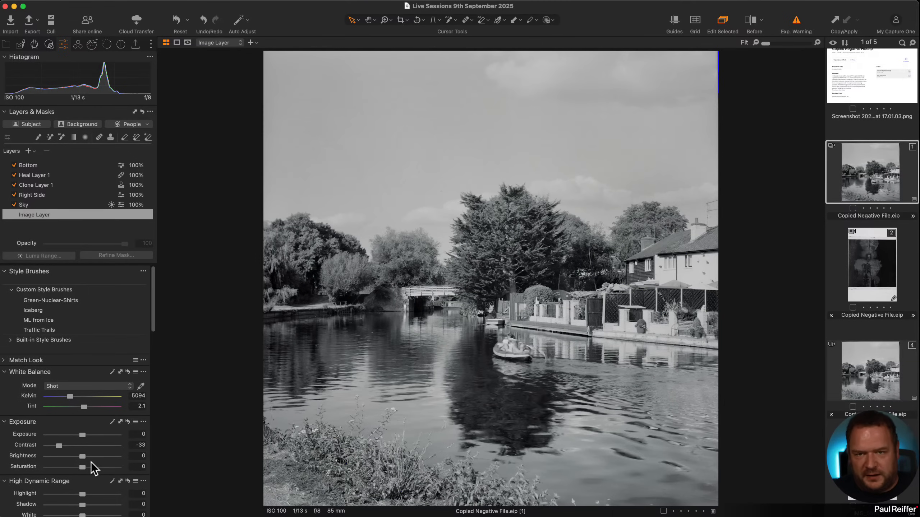
scroll(95, 468, down, 5)
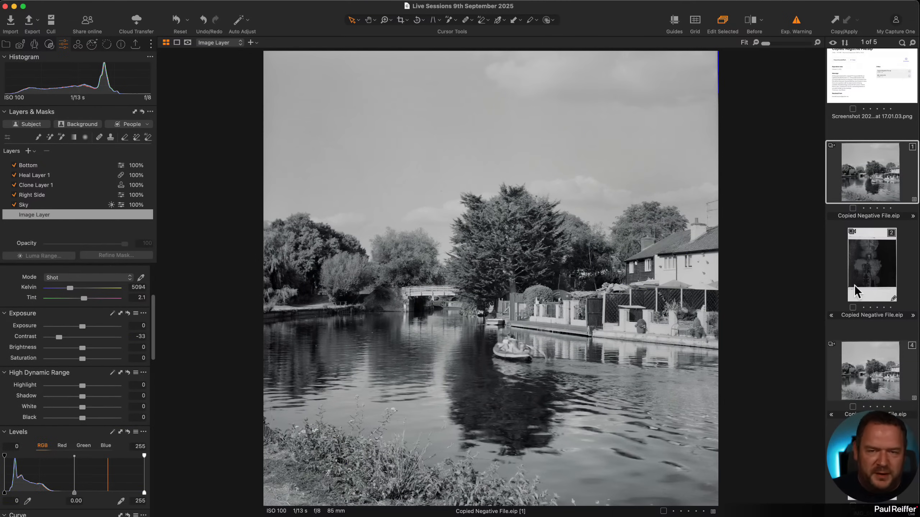
Create another variant of the unprocessed negative, place it directly after variant 1 and tag it red.
click(874, 282)
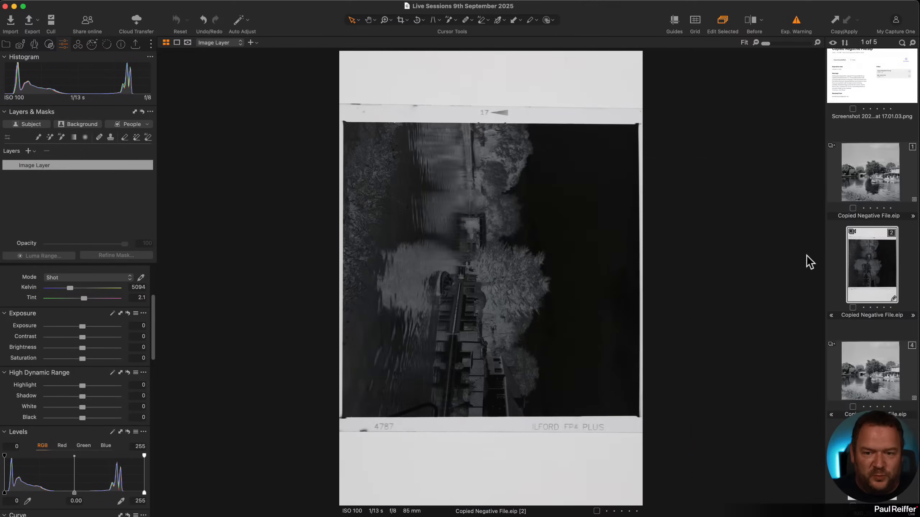
right_click(872, 278)
click(912, 317)
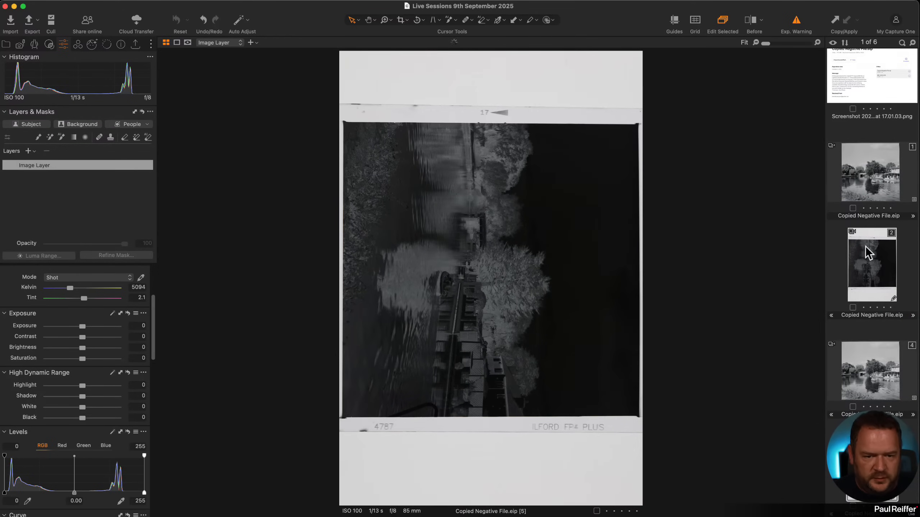
drag(850, 498, 827, 270)
key(minus)
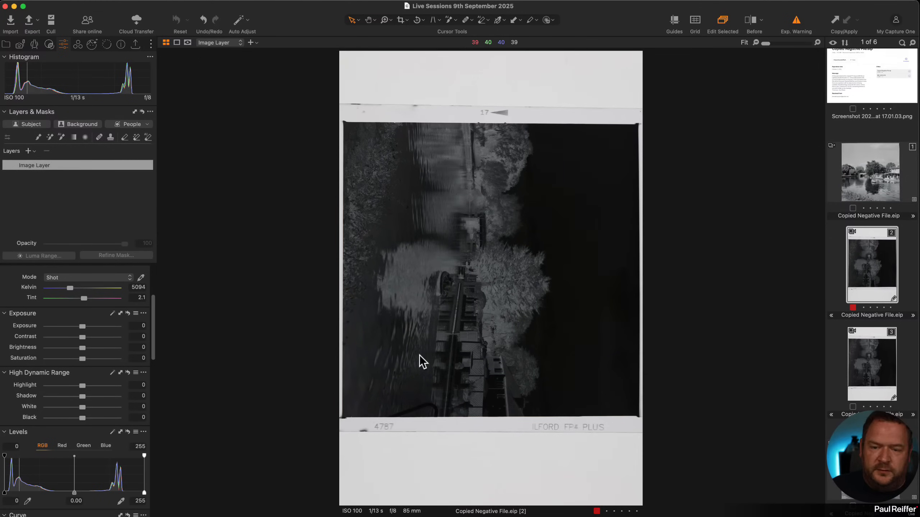
Crop the red-tagged negative with an unconstrained ratio to the film frame, about 9796 x 9765 px, and leave the Crop tool.
click(401, 20)
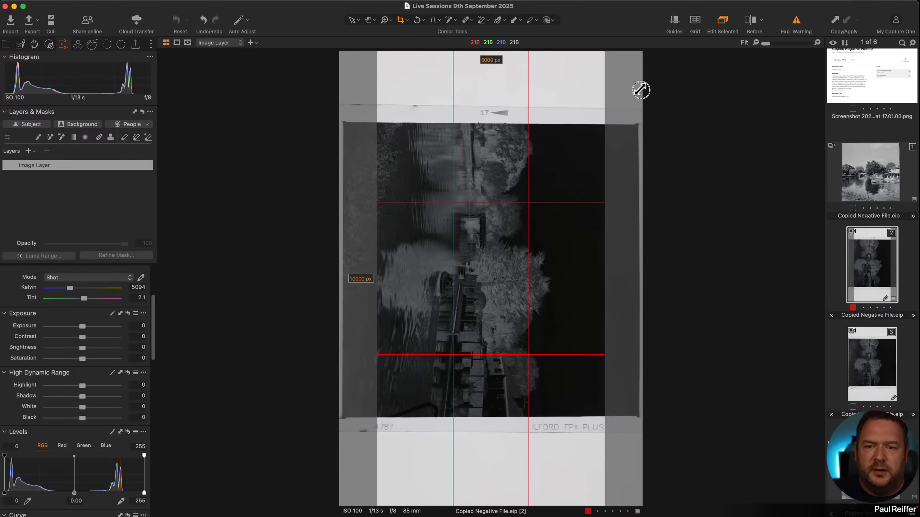
click(406, 21)
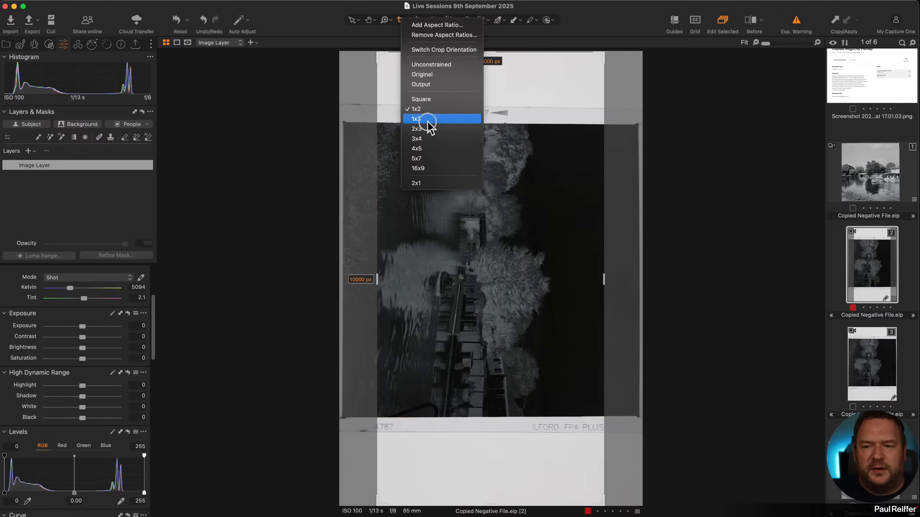
click(431, 65)
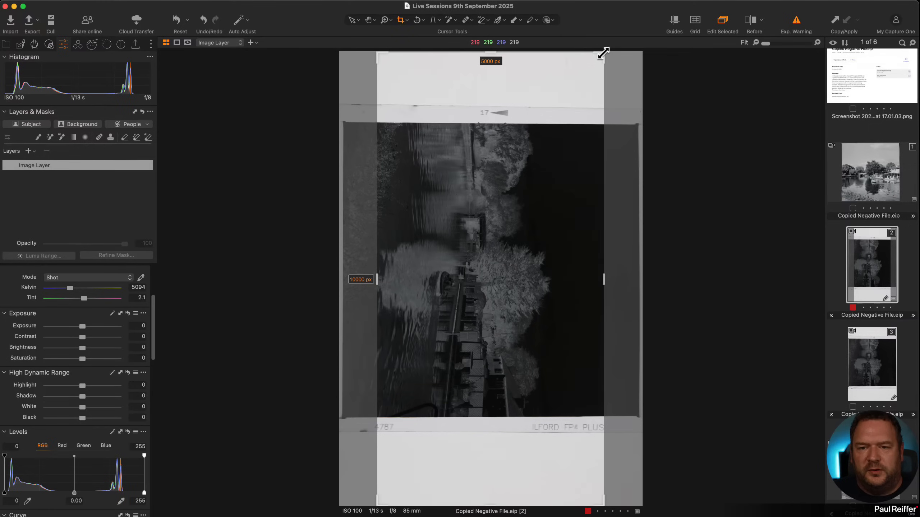
drag(603, 52, 637, 128)
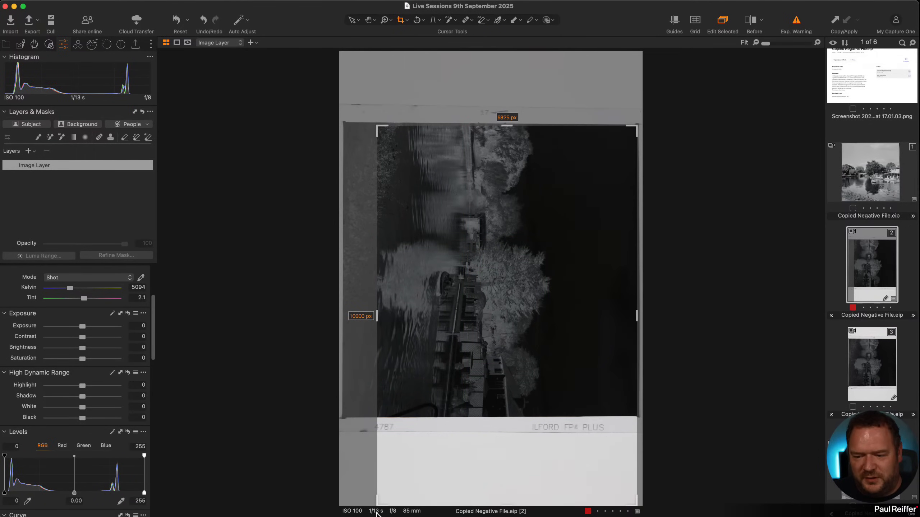
drag(376, 503, 345, 414)
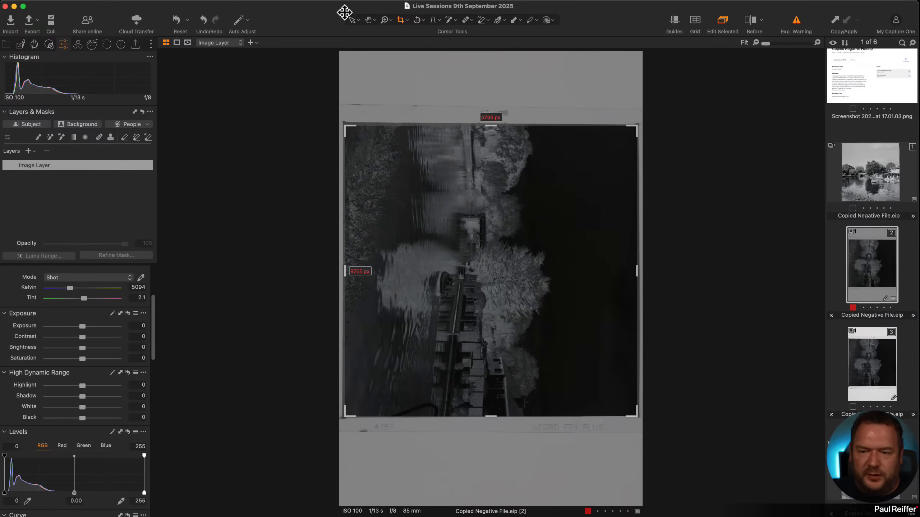
click(353, 21)
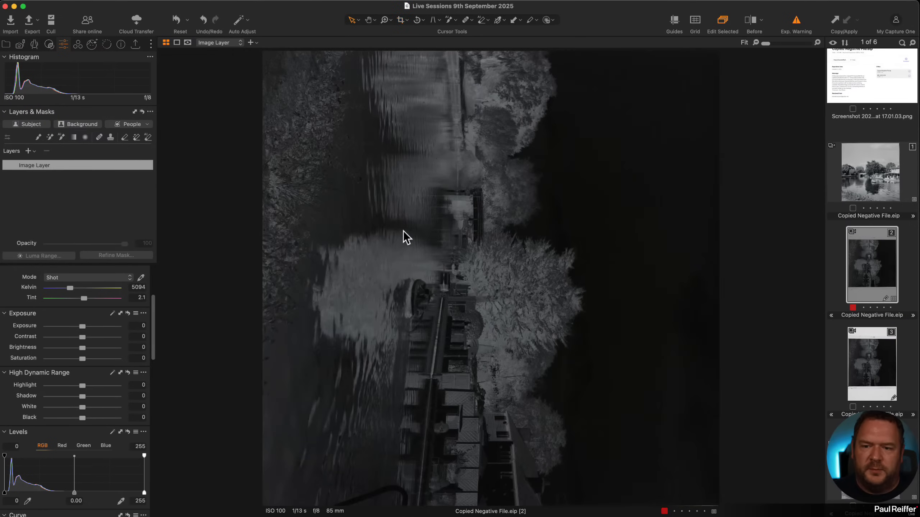
Rotate the cropped negative 90° counterclockwise so the sky is uppermost, and leave the rotation tool.
click(420, 25)
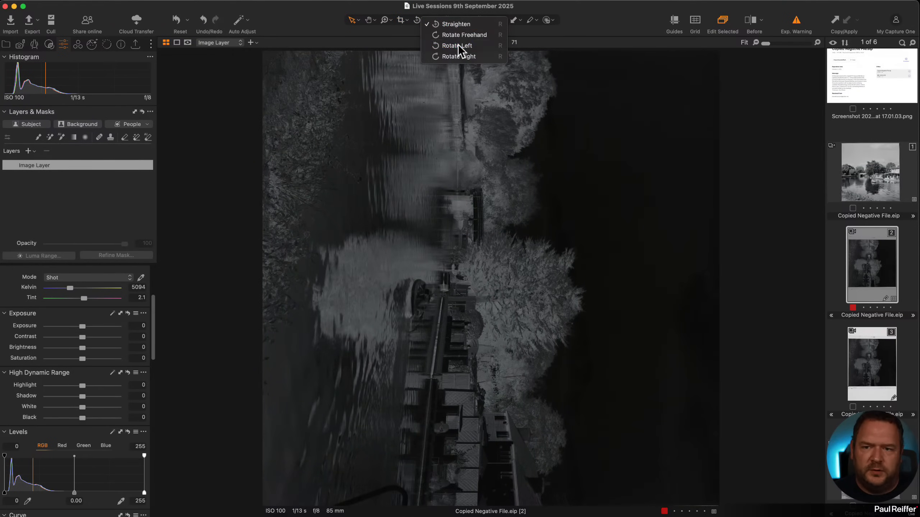
click(463, 55)
click(505, 183)
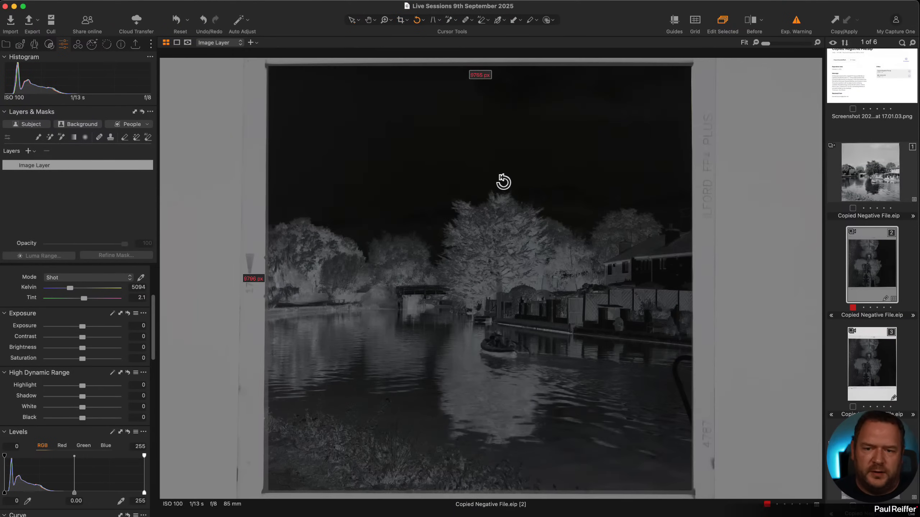
click(352, 20)
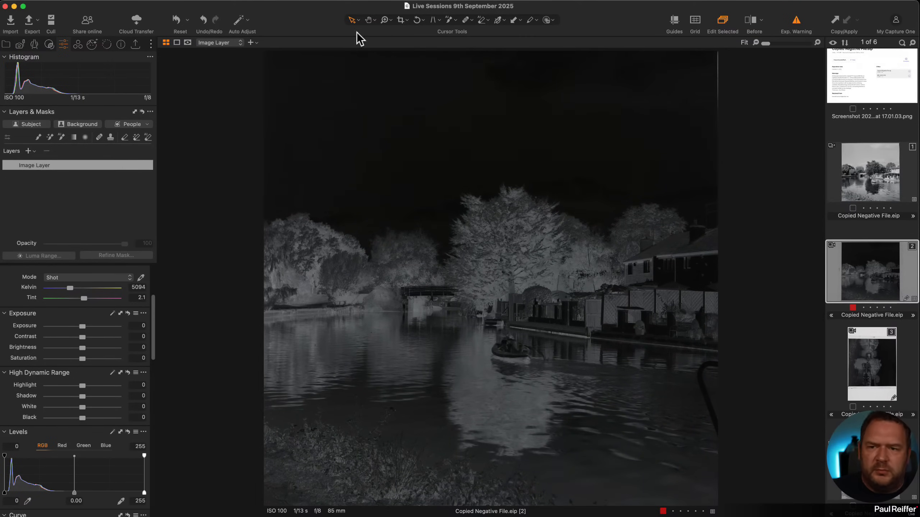
Trim the negative's crop slightly inward at its upper-right corner to about 9730 x 9768 px and leave the Crop tool.
click(400, 22)
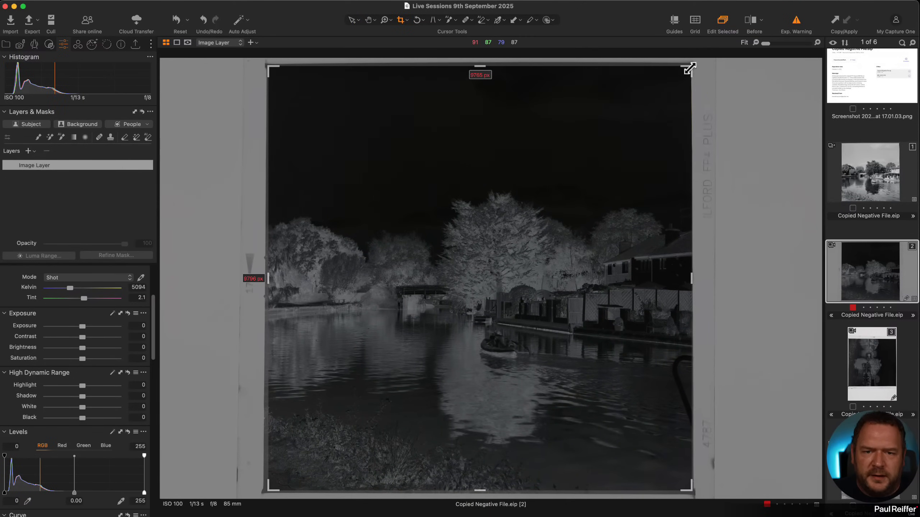
drag(689, 68, 687, 70)
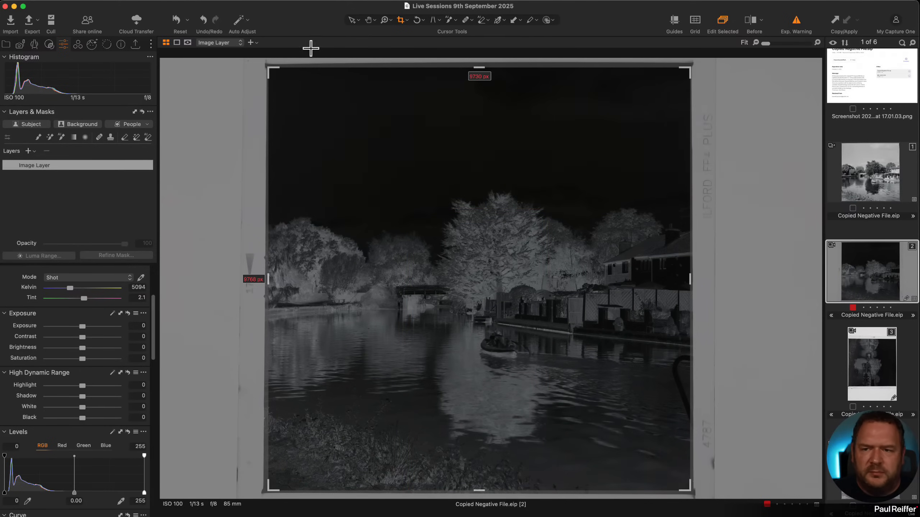
click(353, 25)
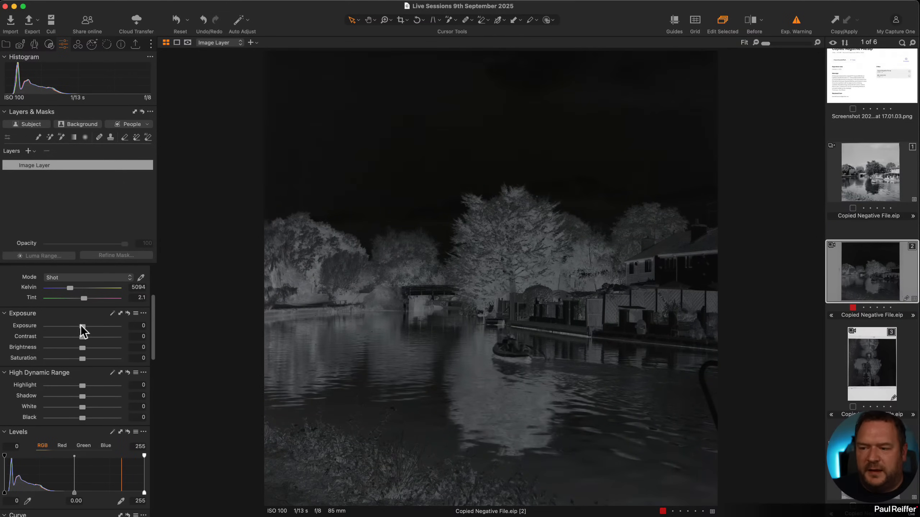
mouse_move(80, 325)
mouse_down()
mouse_move(96, 325)
mouse_move(63, 326)
mouse_move(92, 339)
mouse_move(35, 338)
mouse_move(78, 337)
mouse_up()
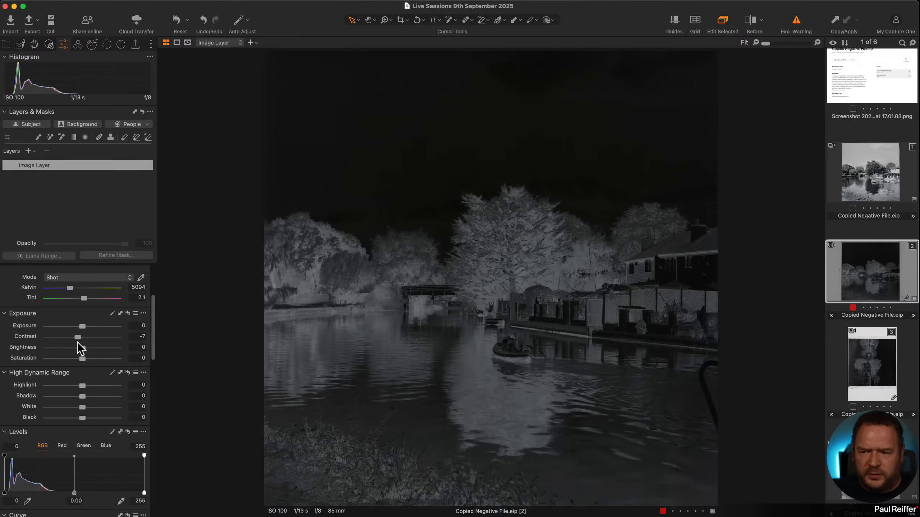
double_click(79, 336)
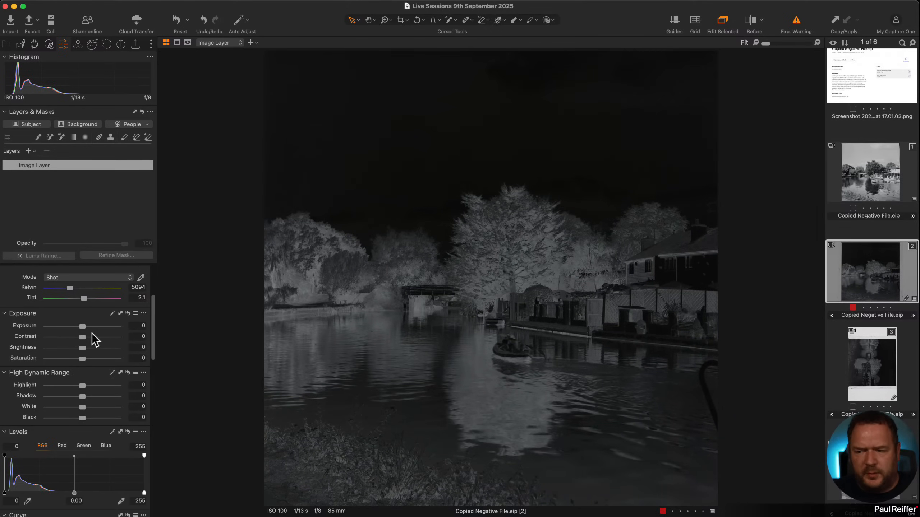
click(79, 45)
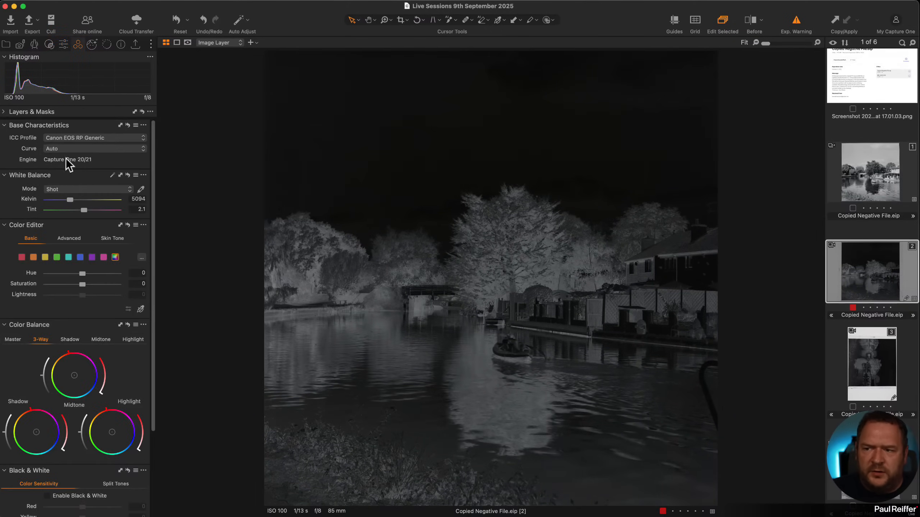
click(73, 151)
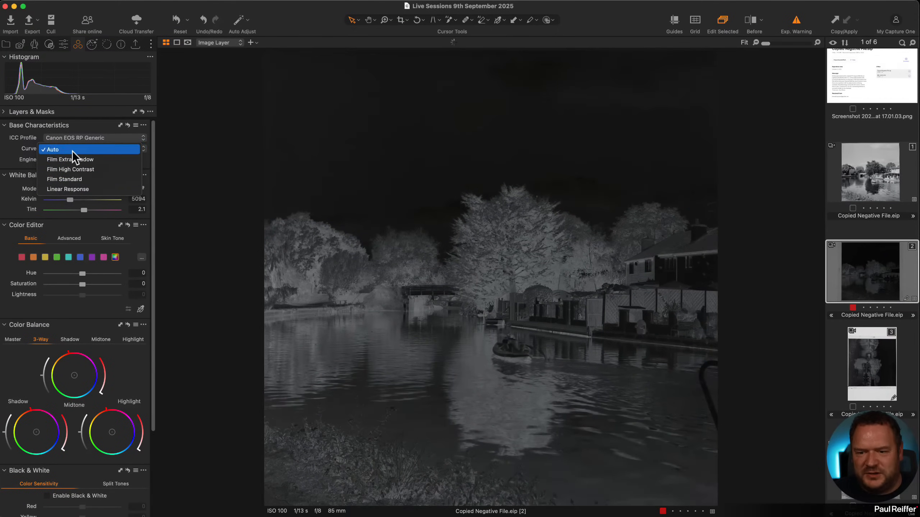
click(11, 158)
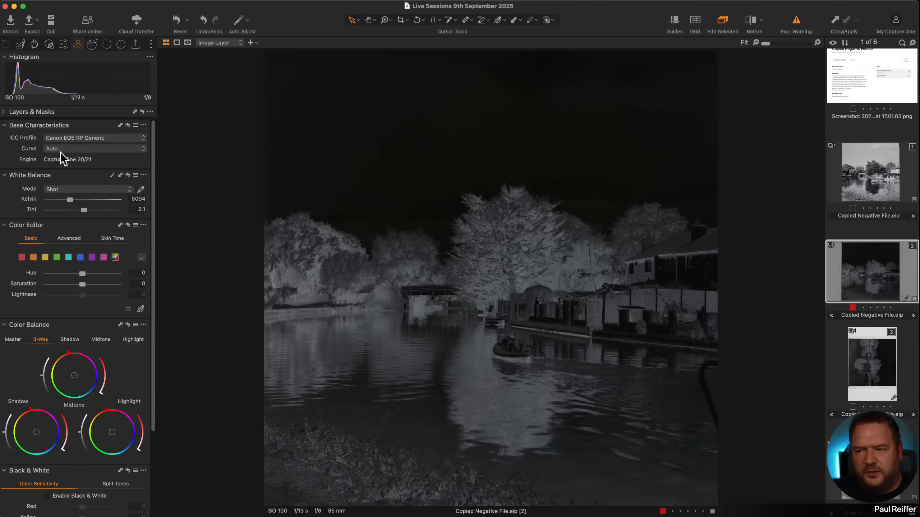
click(64, 45)
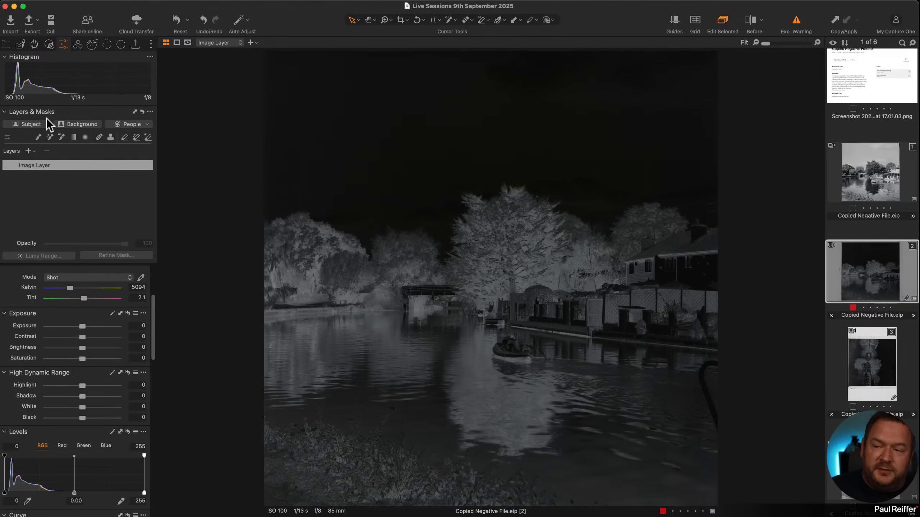
Turn off the exposure warning and invert the RGB Levels by swapping the shadow and highlight input points to 255 and 0.
scroll(99, 343, down, 10)
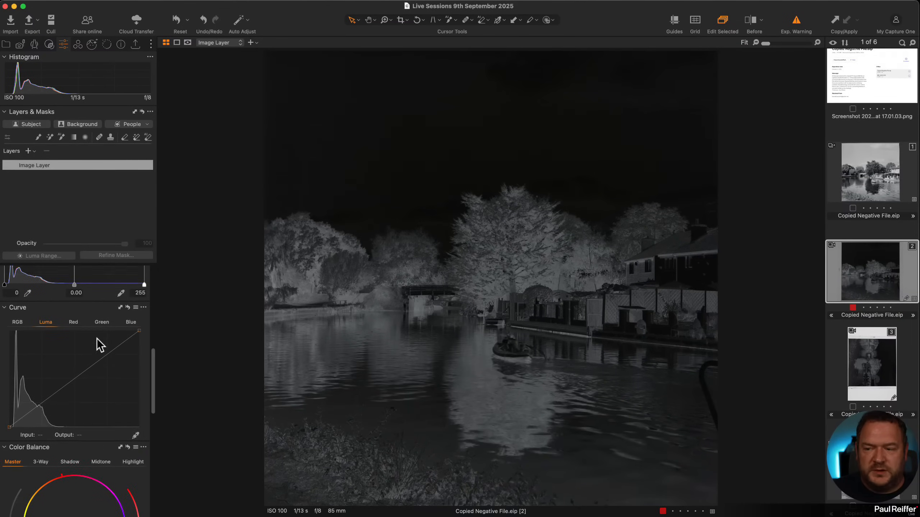
scroll(98, 343, up, 4)
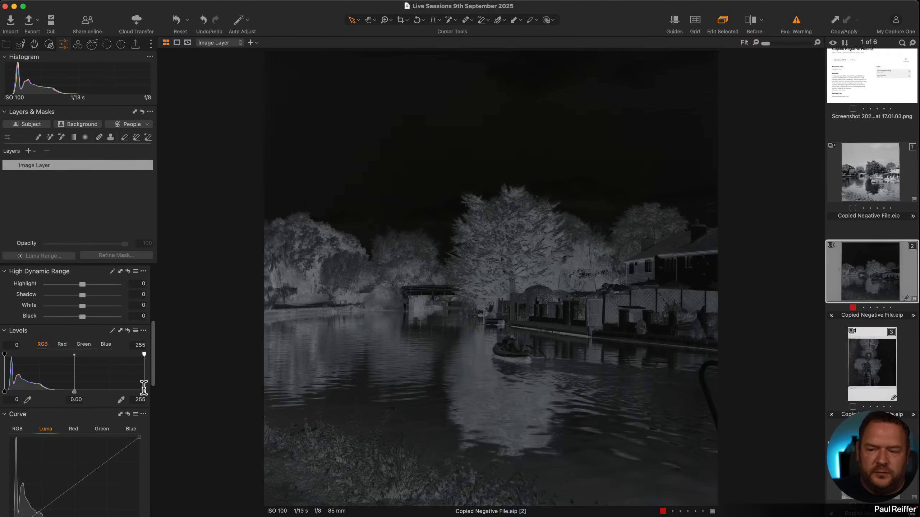
drag(142, 392, 114, 392)
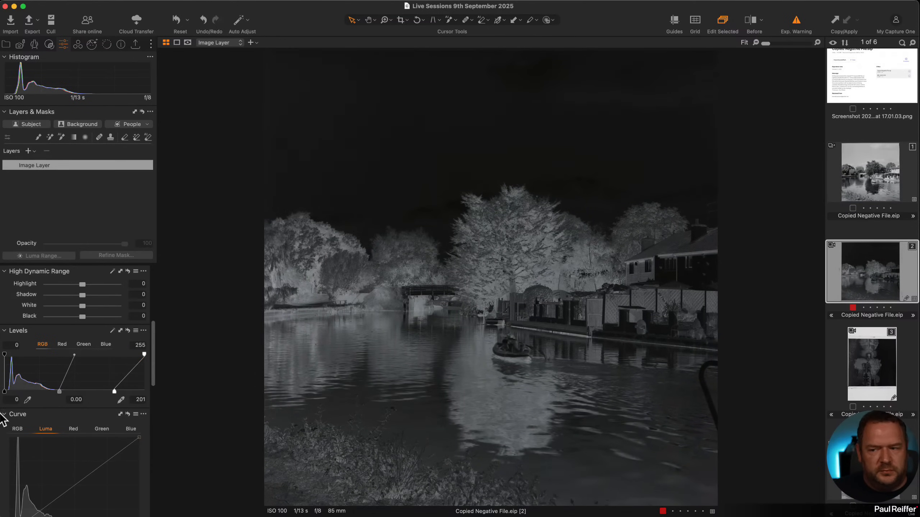
drag(5, 391, 33, 391)
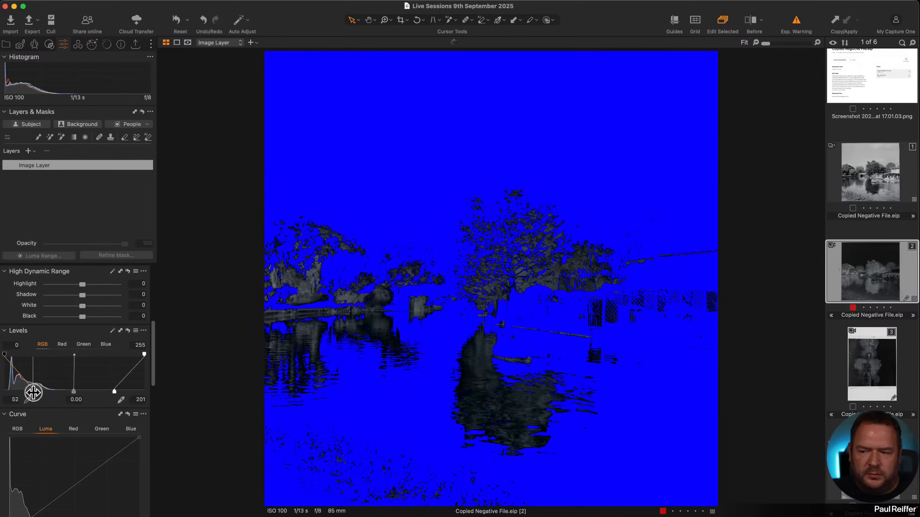
click(793, 22)
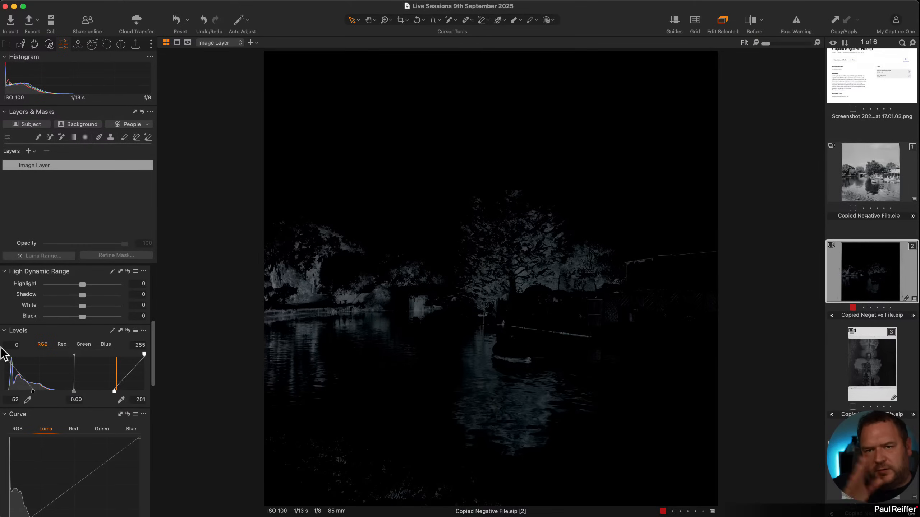
drag(34, 391, 3, 393)
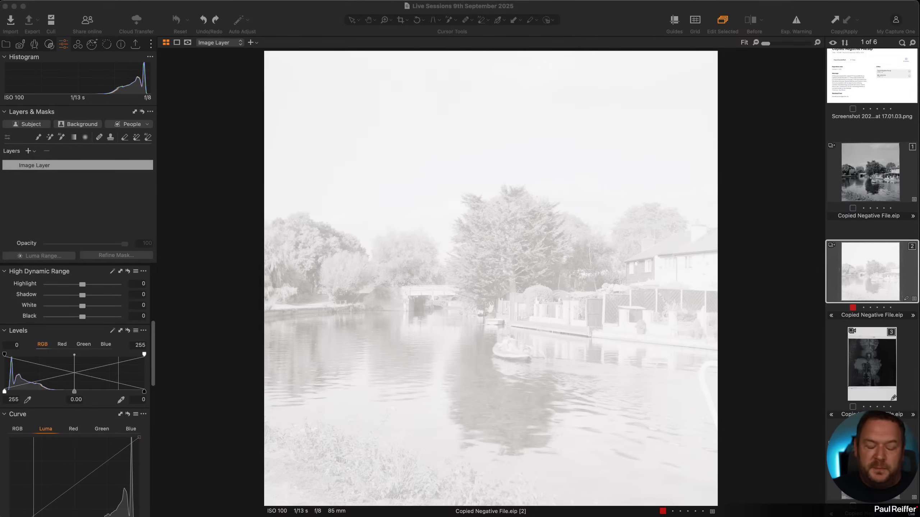
Try exposure changes up to 2.78 on the levels-inverted image, and reset the exposure to 0.
scroll(74, 391, down, 5)
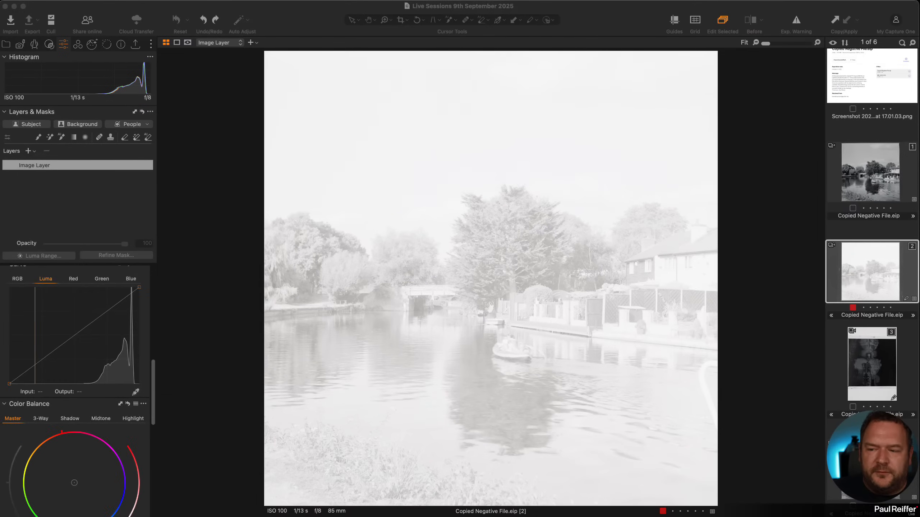
scroll(74, 391, up, 5)
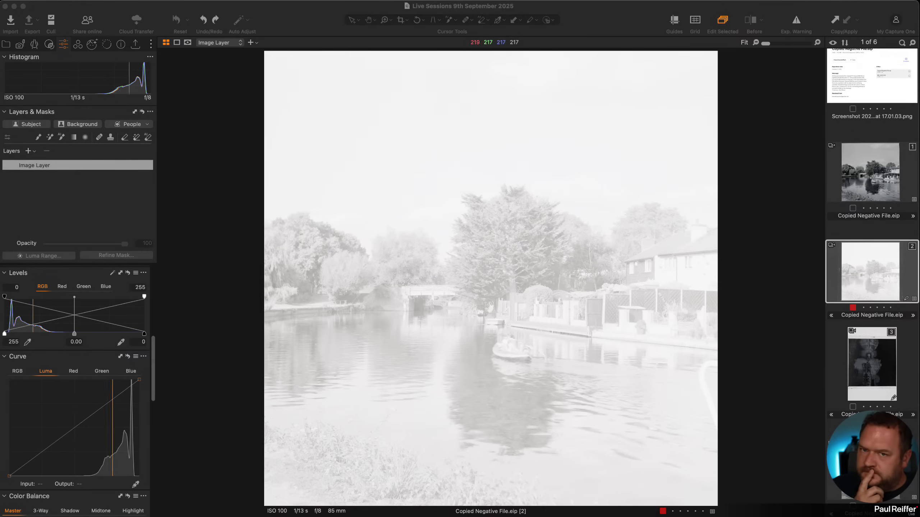
scroll(77, 391, up, 5)
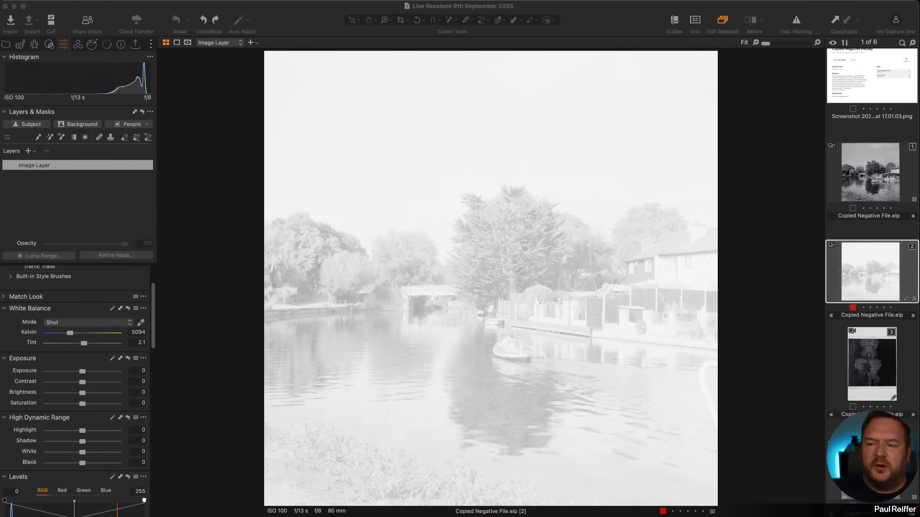
drag(83, 372, 62, 372)
scroll(64, 374, down, 5)
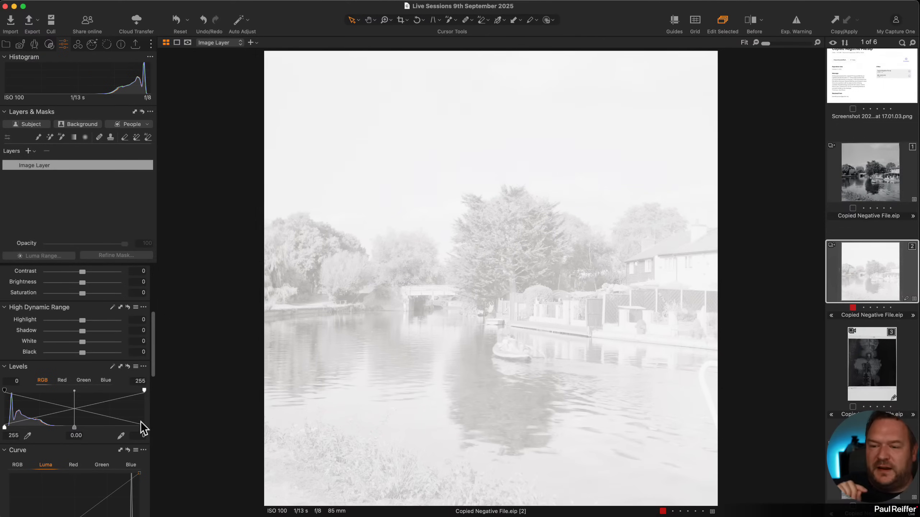
scroll(80, 336, up, 1)
scroll(81, 340, up, 5)
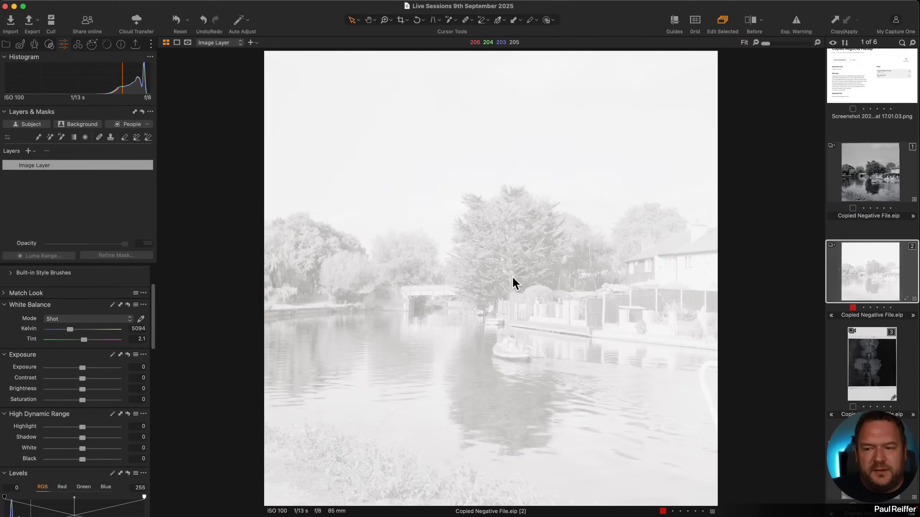
scroll(81, 485, down, 3)
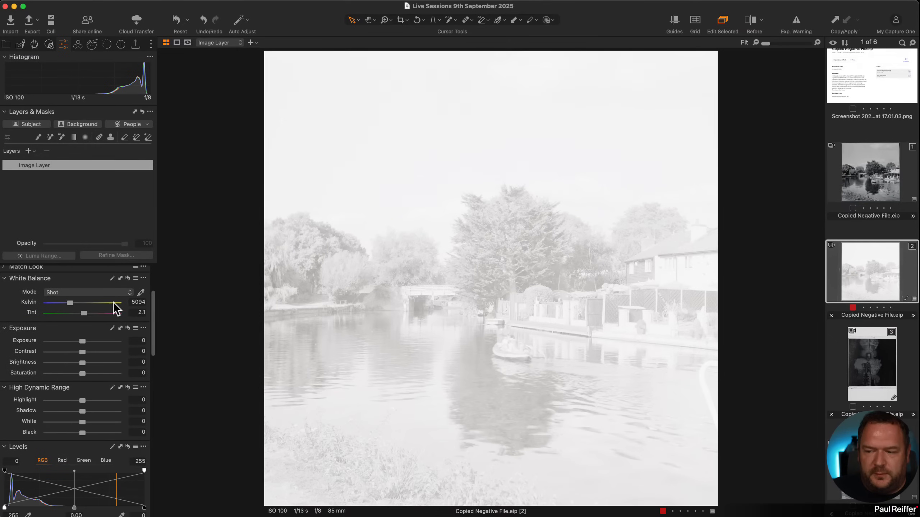
drag(82, 341, 107, 344)
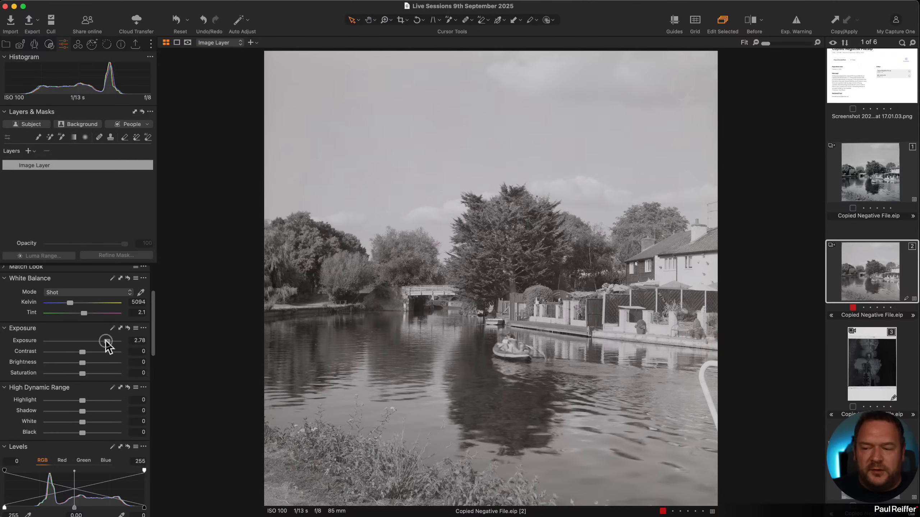
double_click(105, 341)
Move the Levels input points toward the dark end as a trial, and reset the Levels adjustment to its defaults.
scroll(66, 477, down, 3)
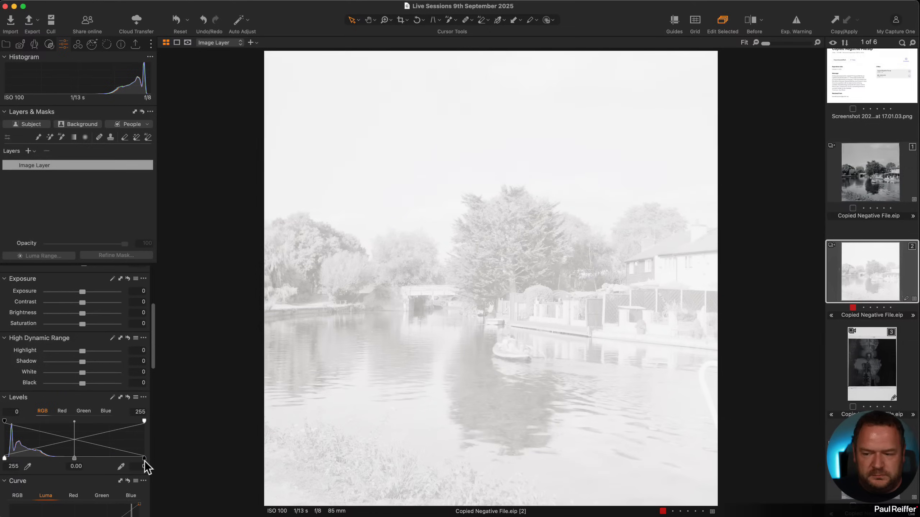
drag(144, 459, 12, 465)
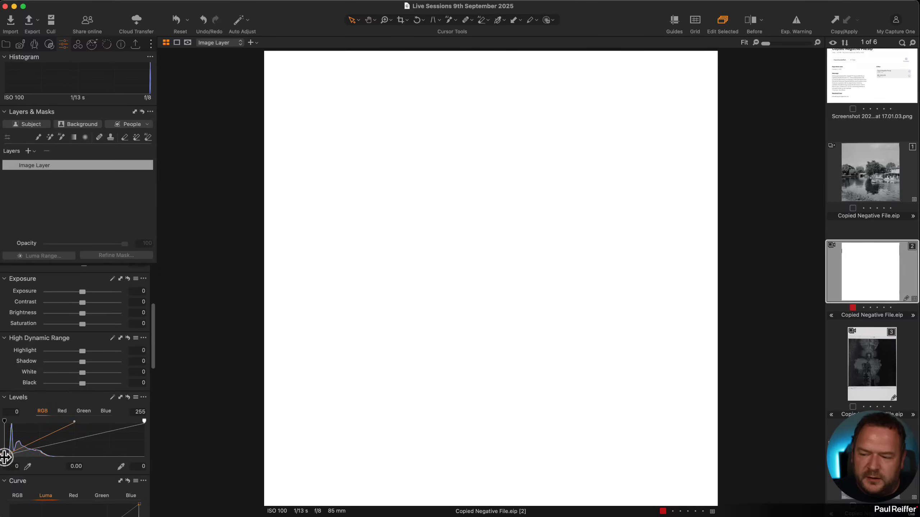
click(131, 398)
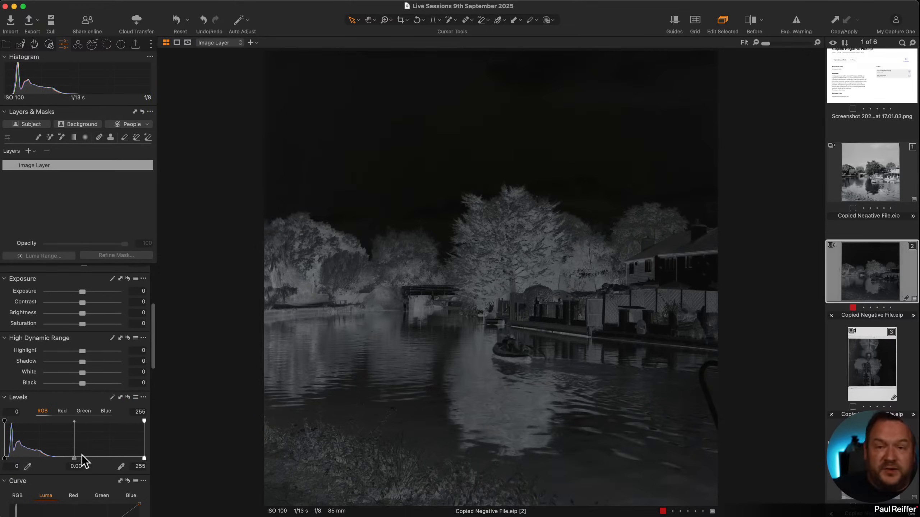
Invert the Luma curve by moving its white end point to the bottom and its black end point to the top.
scroll(83, 457, down, 2)
scroll(82, 457, down, 5)
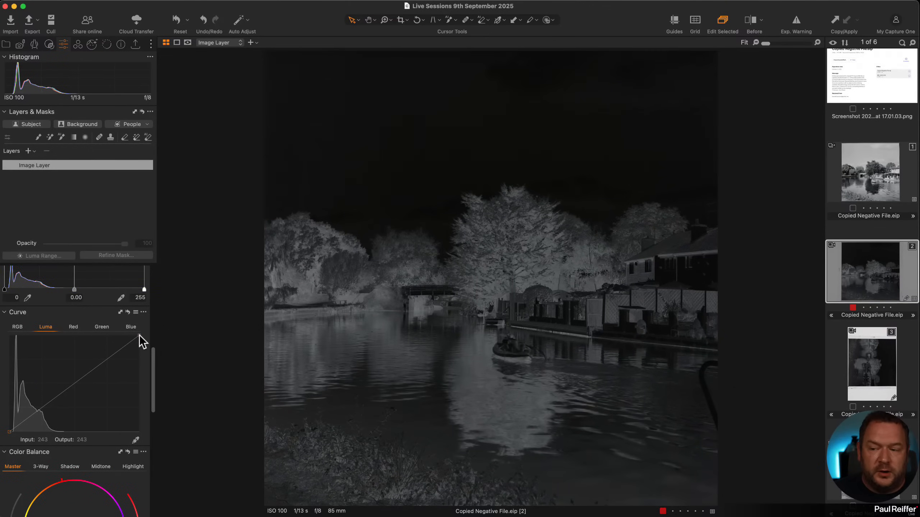
drag(140, 339, 12, 335)
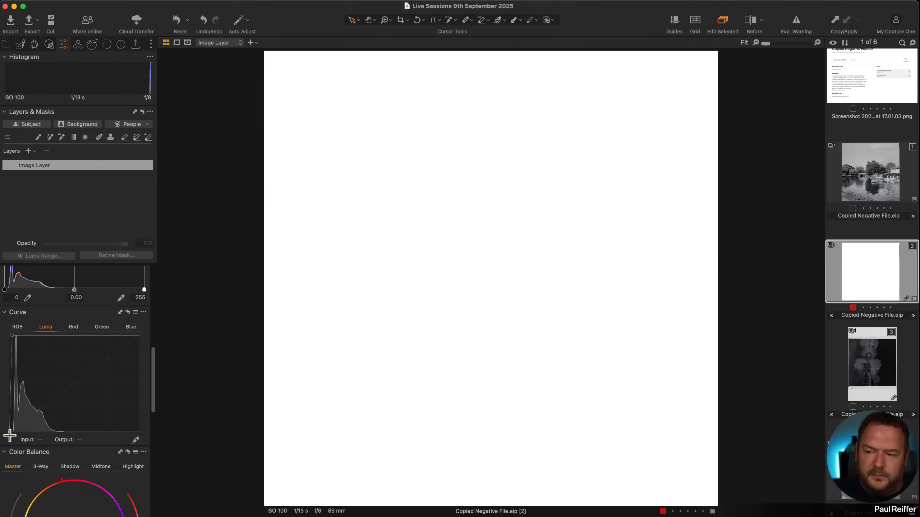
drag(11, 433, 9, 389)
drag(12, 335, 164, 460)
drag(10, 382, 9, 336)
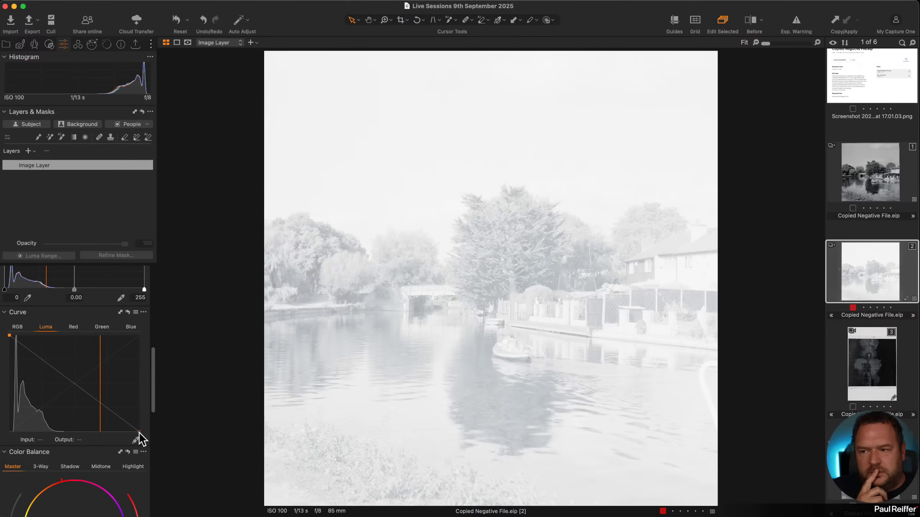
Steepen the inverted Luma curve by pulling both end points inward to the two edges of the histogram.
drag(139, 433, 64, 442)
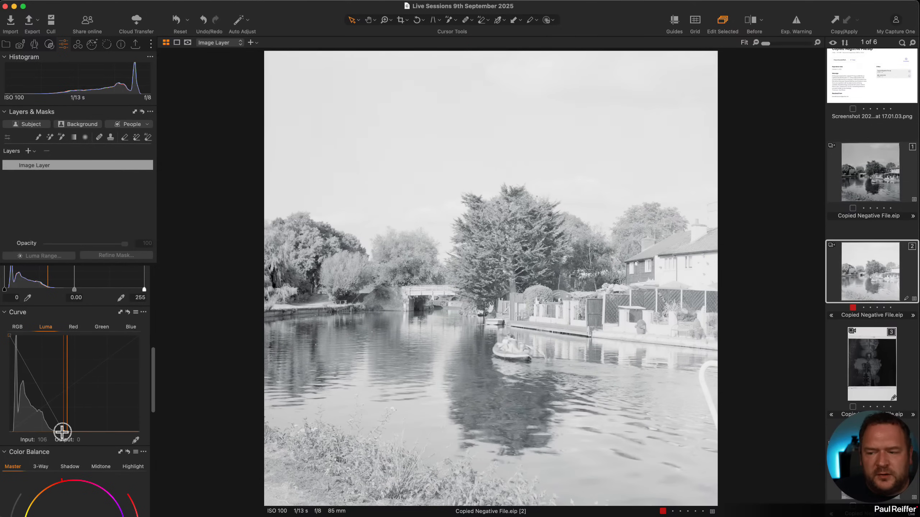
drag(62, 432, 59, 432)
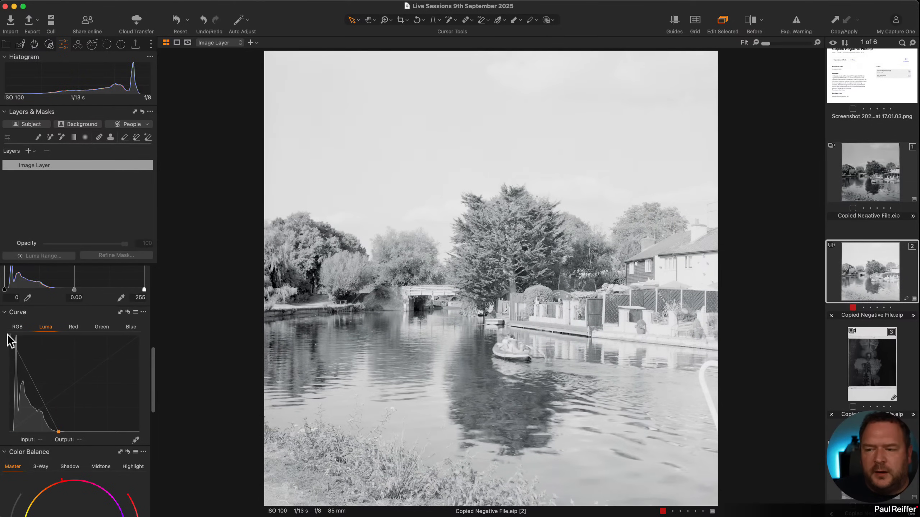
drag(9, 338, 12, 336)
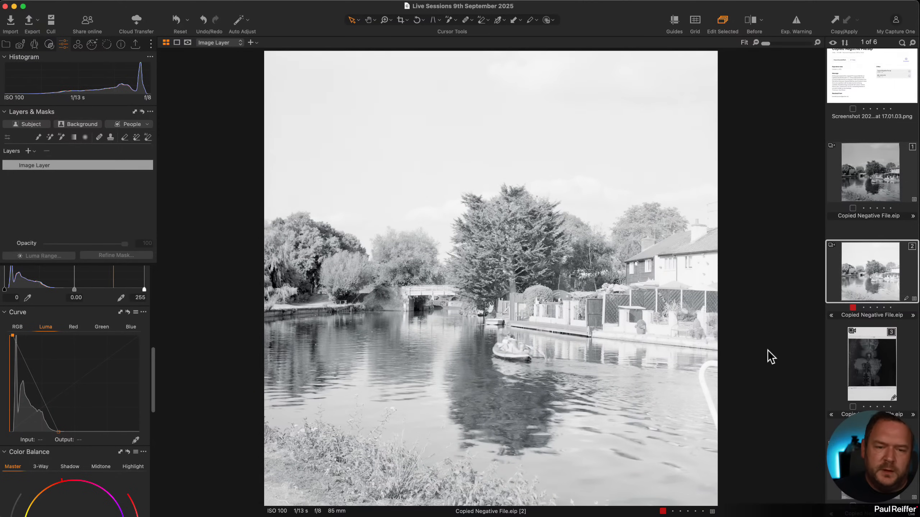
Clone the curve-inverted variant and reset the Curve adjustment on the clone.
right_click(845, 255)
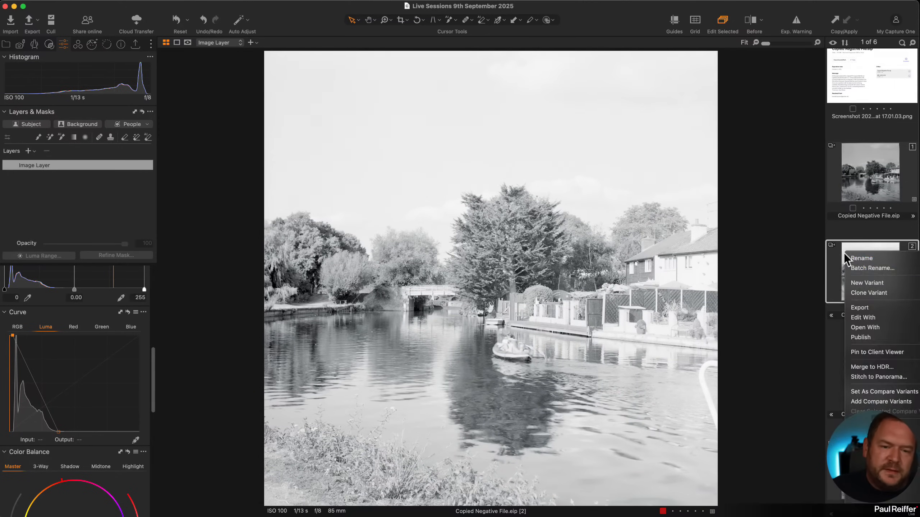
click(870, 294)
click(128, 312)
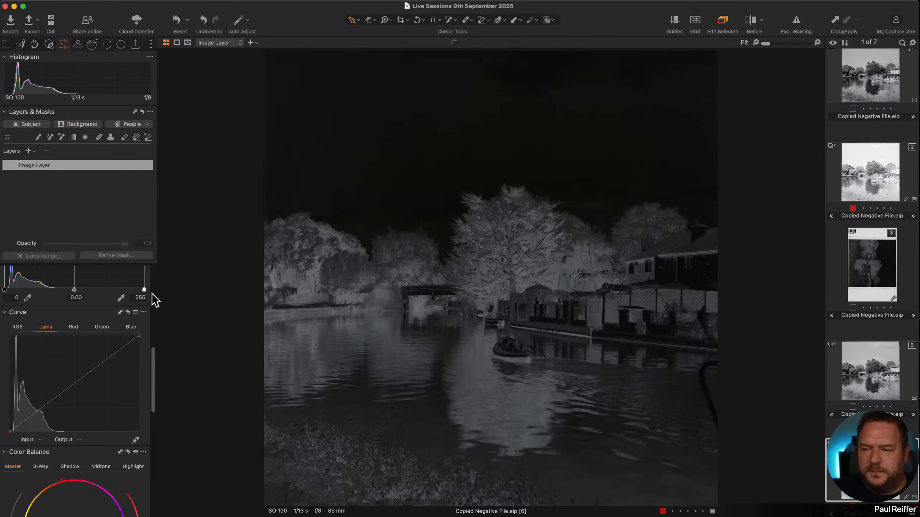
Invert the clone's RGB Levels with input points 255 and 0, and raise its exposure to 3.06.
drag(144, 289, 171, 299)
drag(37, 290, 2, 291)
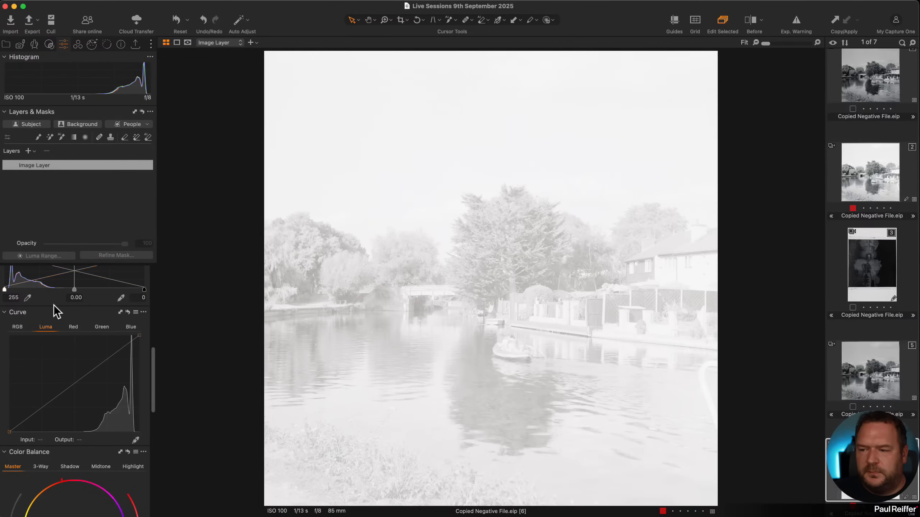
scroll(54, 308, up, 10)
drag(83, 376, 110, 377)
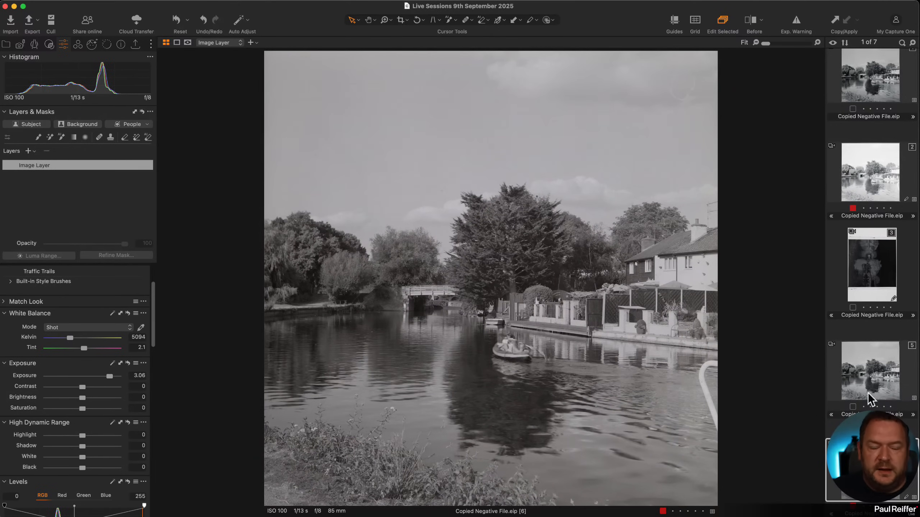
Compare the levels-inverted clone with variant 5, and place the clone directly after the red-tagged variant 2.
scroll(873, 295, down, 3)
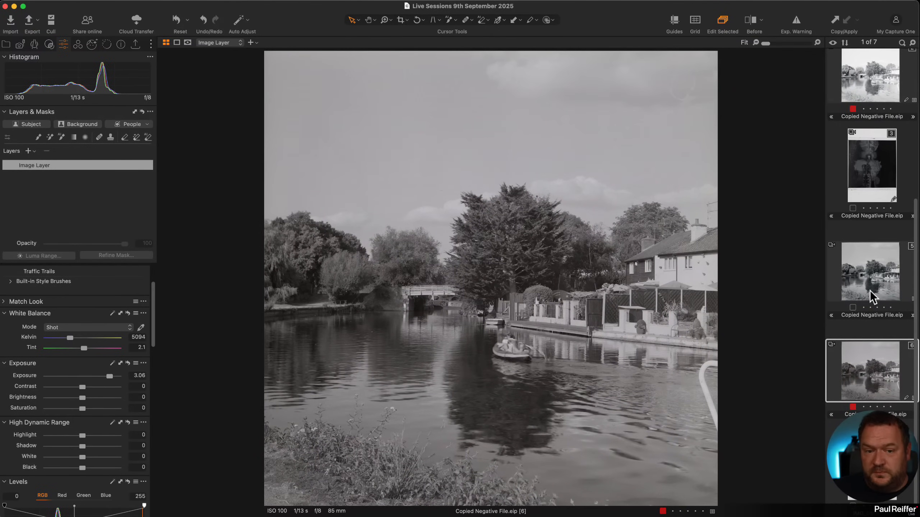
click(866, 279)
click(875, 369)
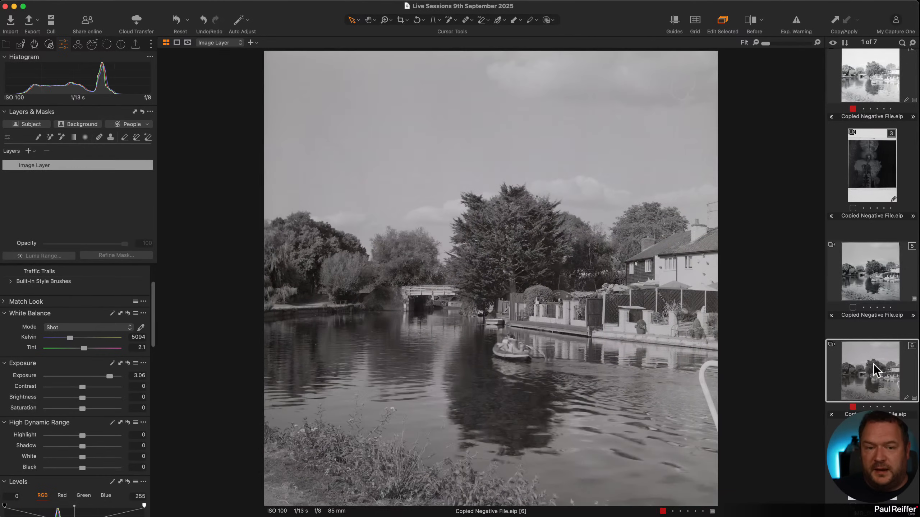
drag(860, 385, 843, 159)
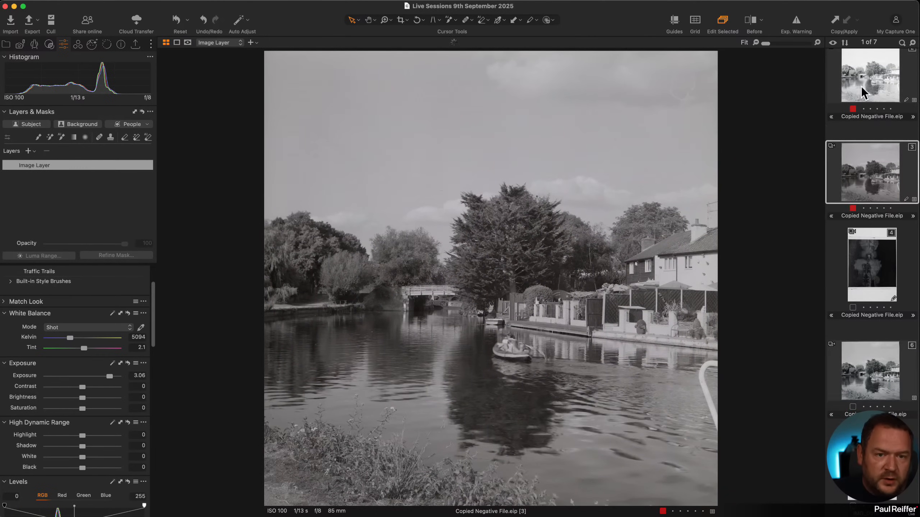
On variant 2, pull the Luma curve's lower end point inward, bend its middle downward, and set exposure to -0.4 and contrast to -34.
click(863, 84)
scroll(81, 462, down, 8)
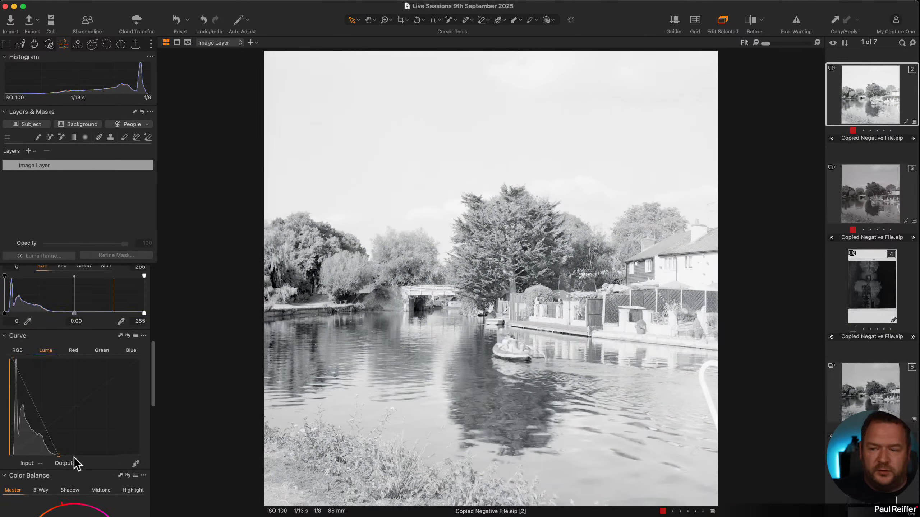
drag(57, 452, 49, 452)
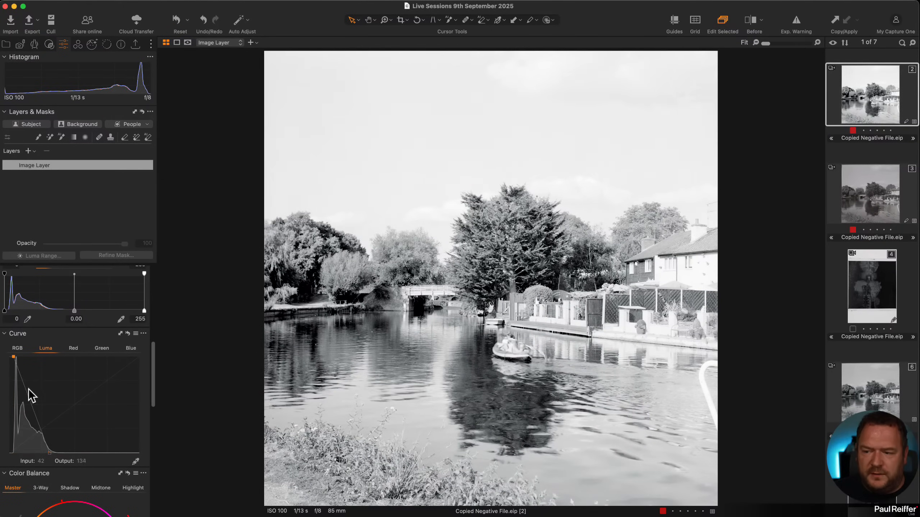
mouse_move(28, 397)
mouse_down()
mouse_move(29, 421)
mouse_move(27, 403)
mouse_up()
scroll(96, 384, up, 10)
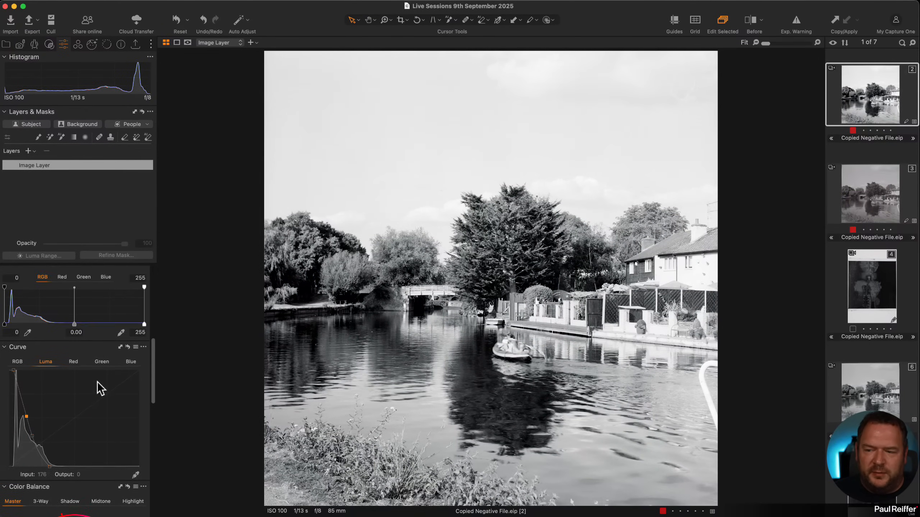
mouse_move(80, 445)
mouse_down()
mouse_move(58, 447)
mouse_move(81, 439)
mouse_up()
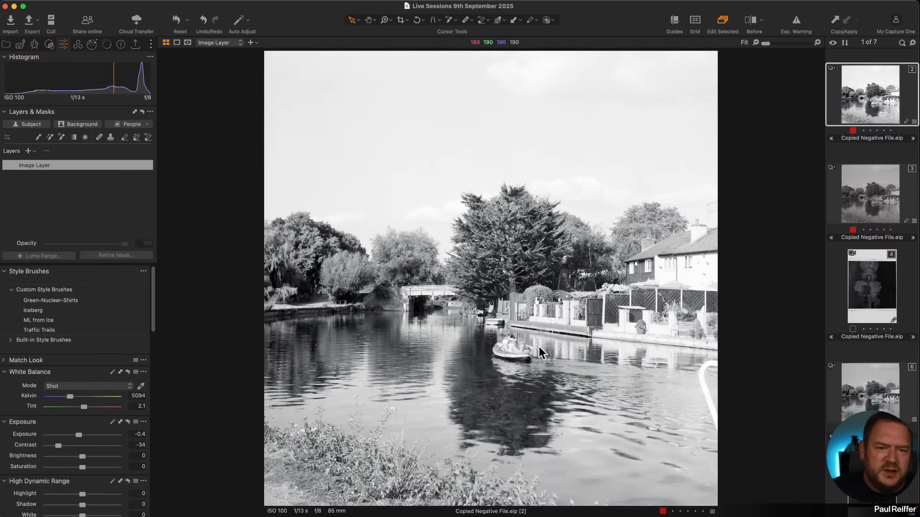
Compare the finished variant 1 with the levels-inverted variant 3, and examine variant 1's exposure, Levels and Luma curve settings.
scroll(868, 173, up, 3)
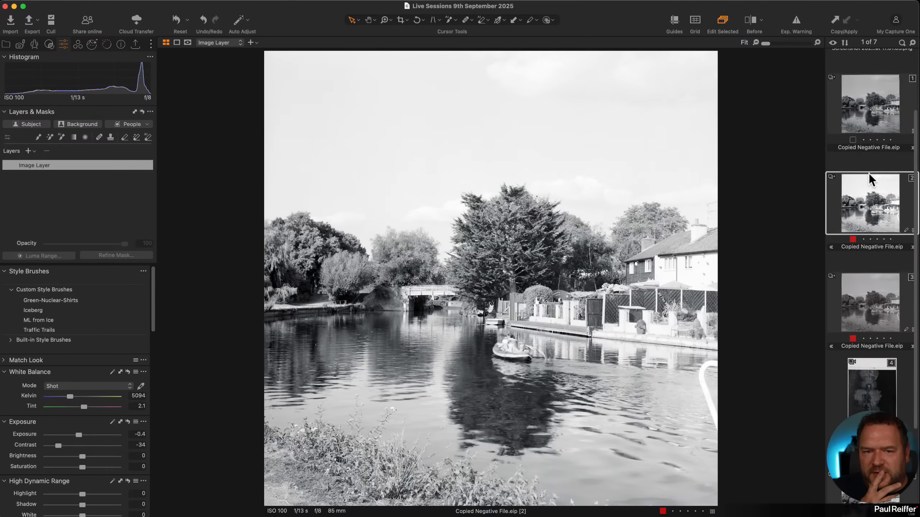
scroll(868, 170, up, 5)
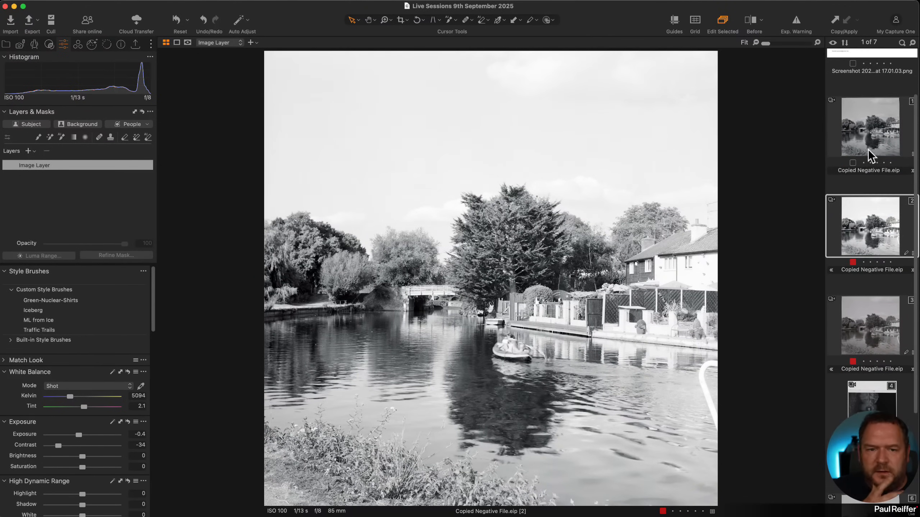
click(876, 144)
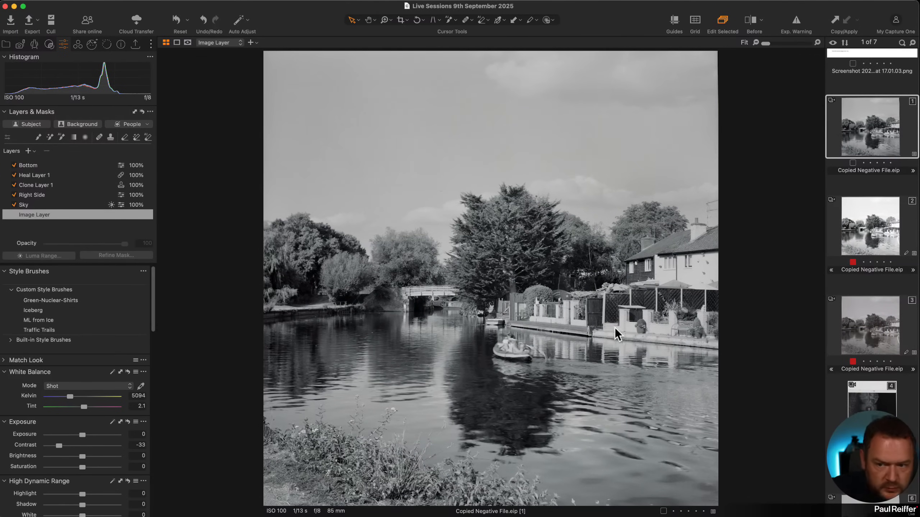
click(867, 348)
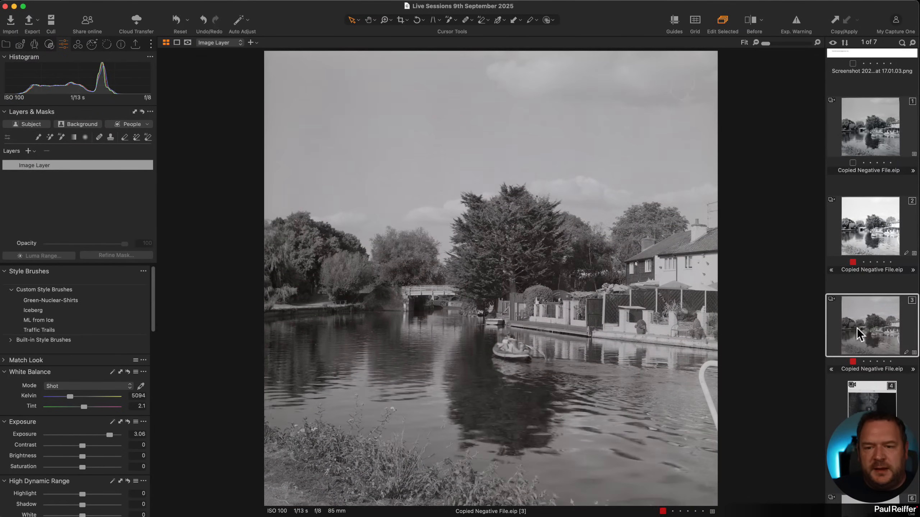
click(874, 143)
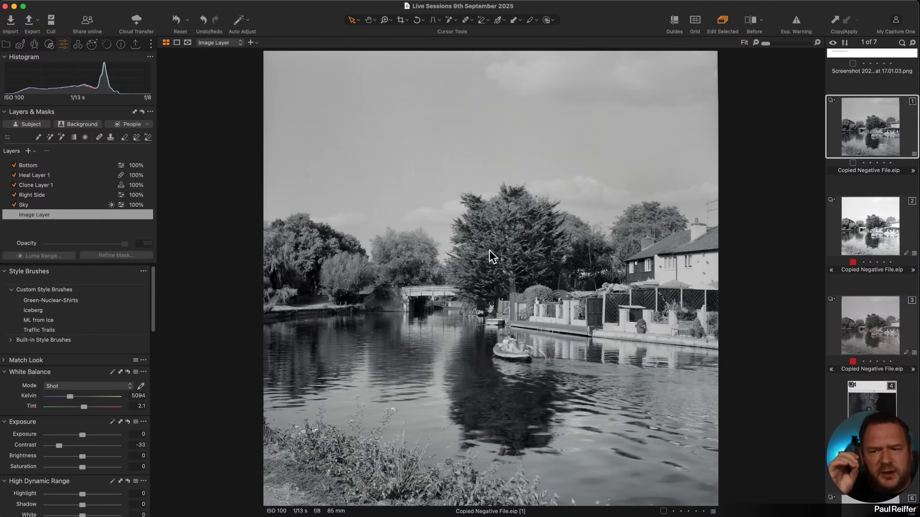
scroll(108, 387, down, 10)
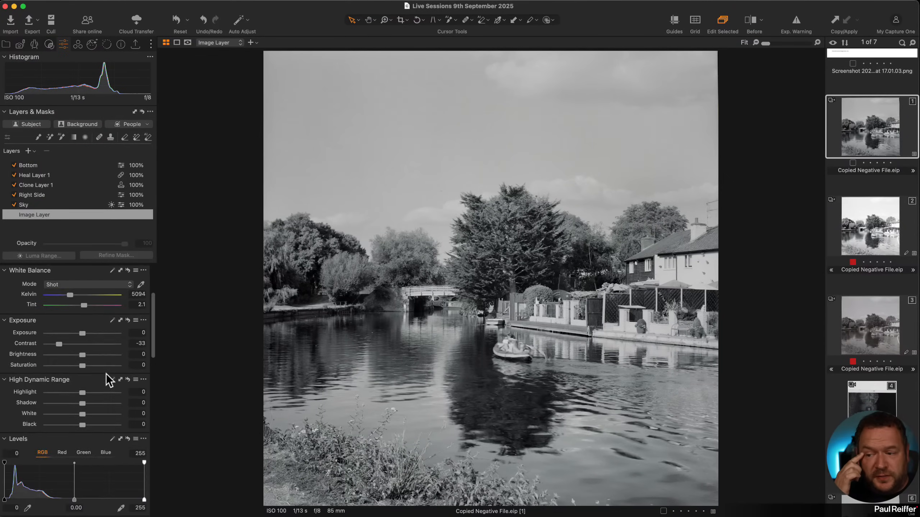
scroll(47, 349, up, 3)
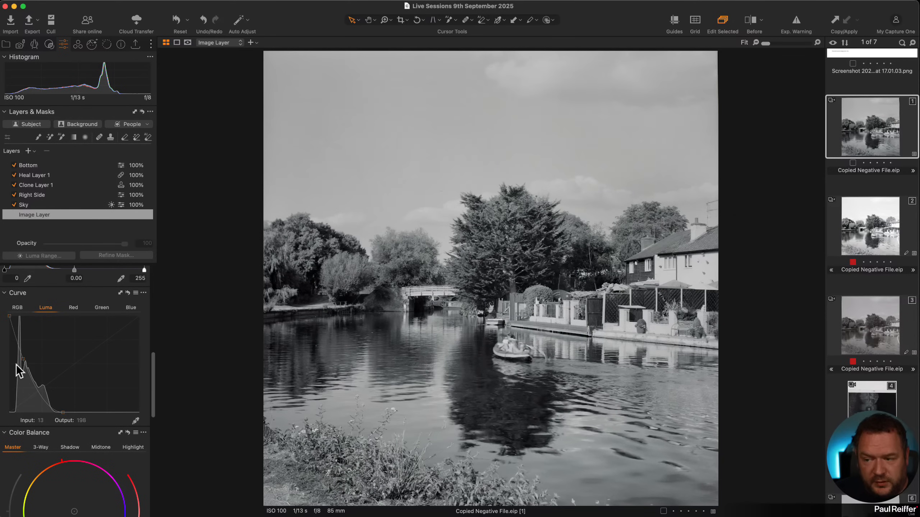
scroll(69, 306, up, 1)
scroll(68, 307, up, 2)
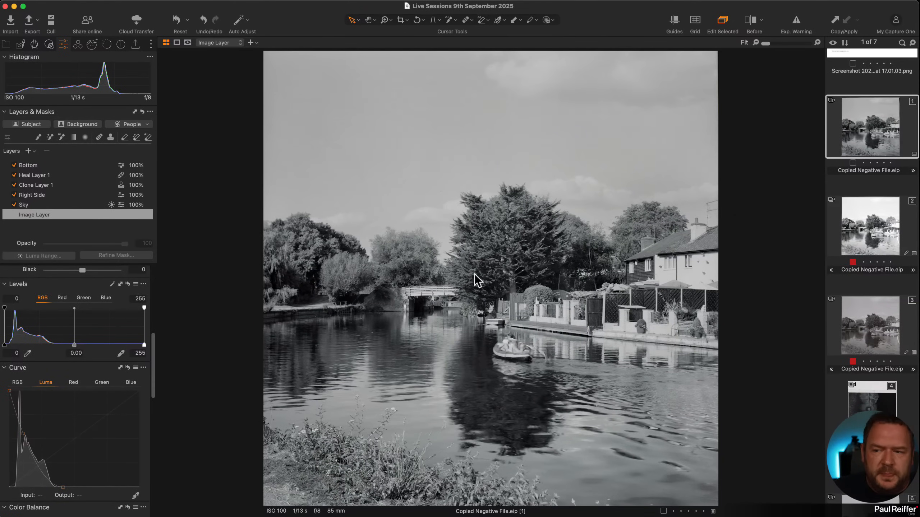
Enable Black & White on the levels-inverted variant 3.
click(865, 322)
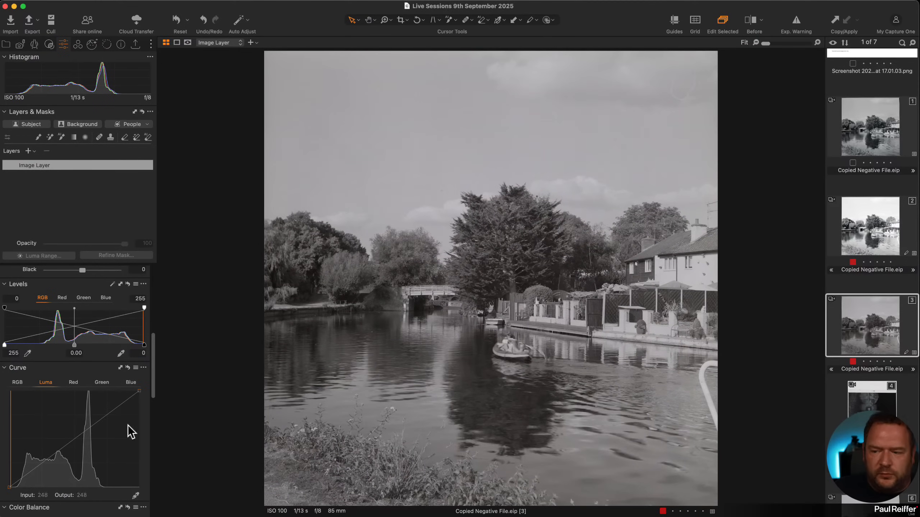
scroll(105, 359, up, 10)
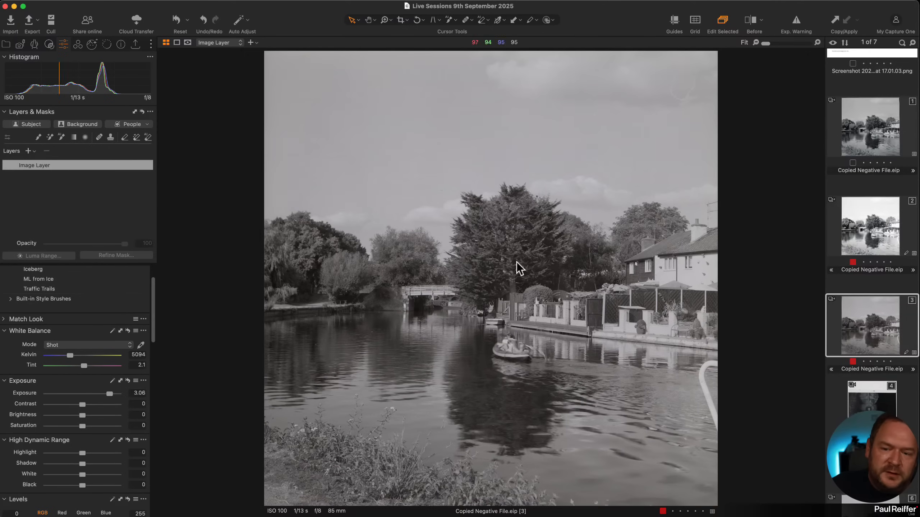
scroll(19, 432, down, 5)
scroll(21, 431, down, 4)
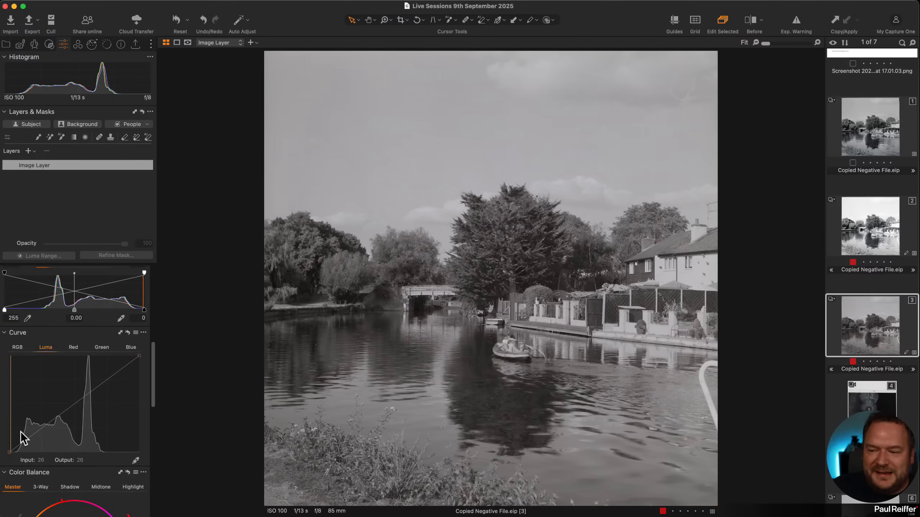
scroll(87, 332, up, 2)
scroll(80, 320, down, 1)
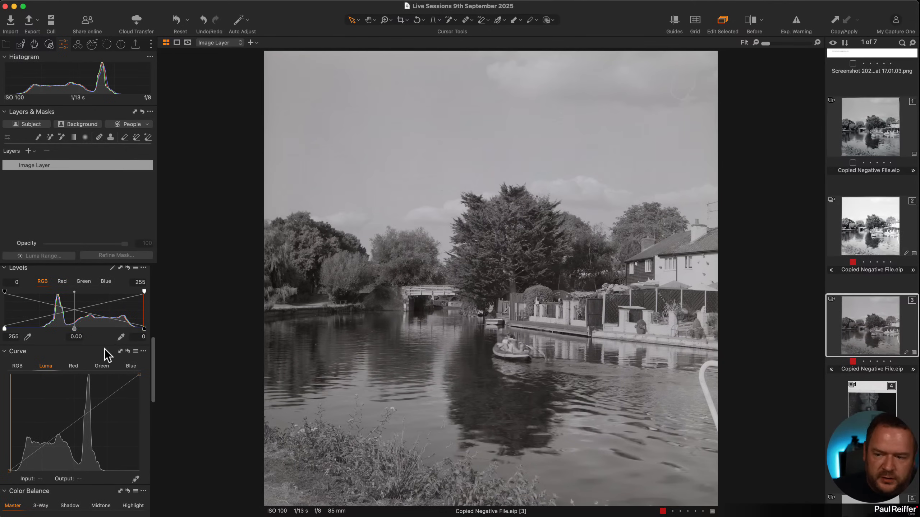
scroll(107, 355, down, 10)
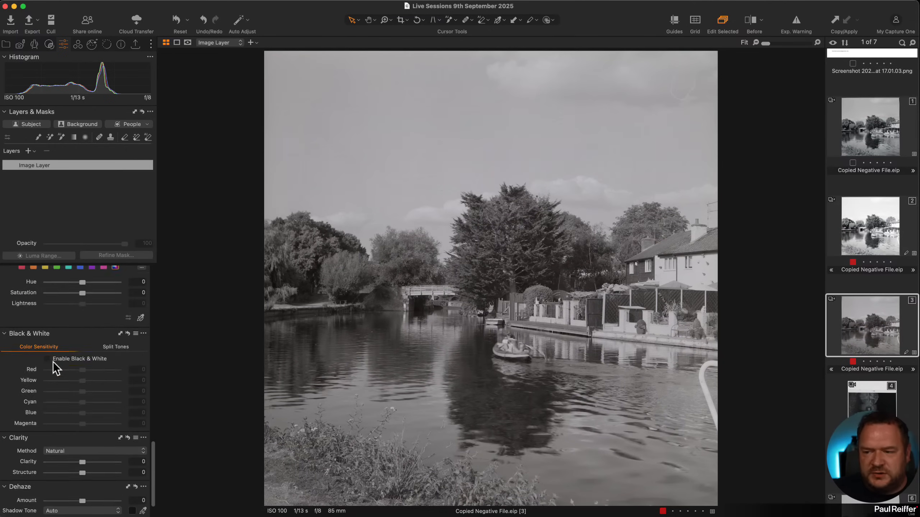
click(46, 359)
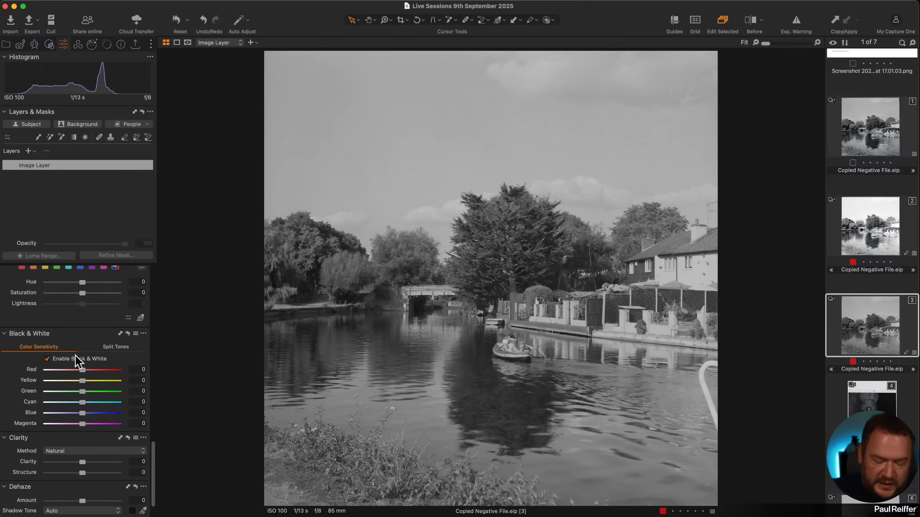
Try raising variant 3's High Dynamic Range Highlight to 84, and reset it.
scroll(82, 358, up, 10)
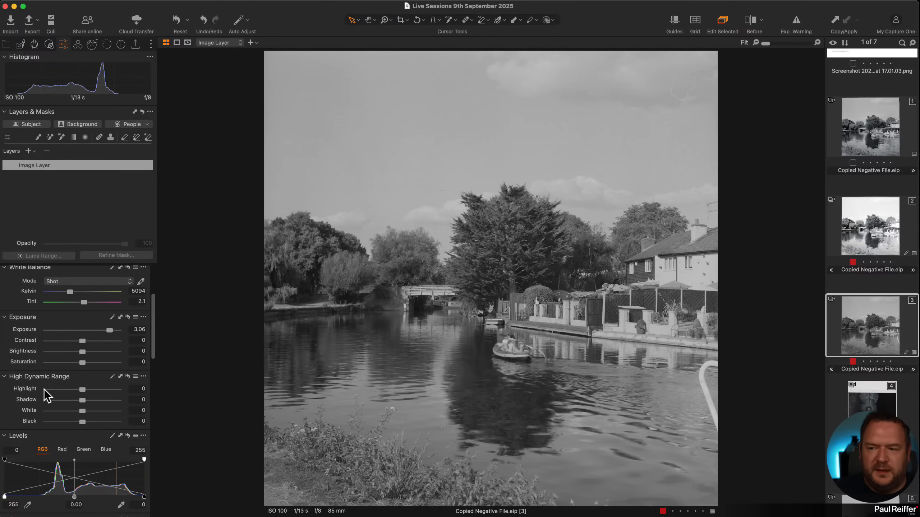
scroll(82, 387, down, 1)
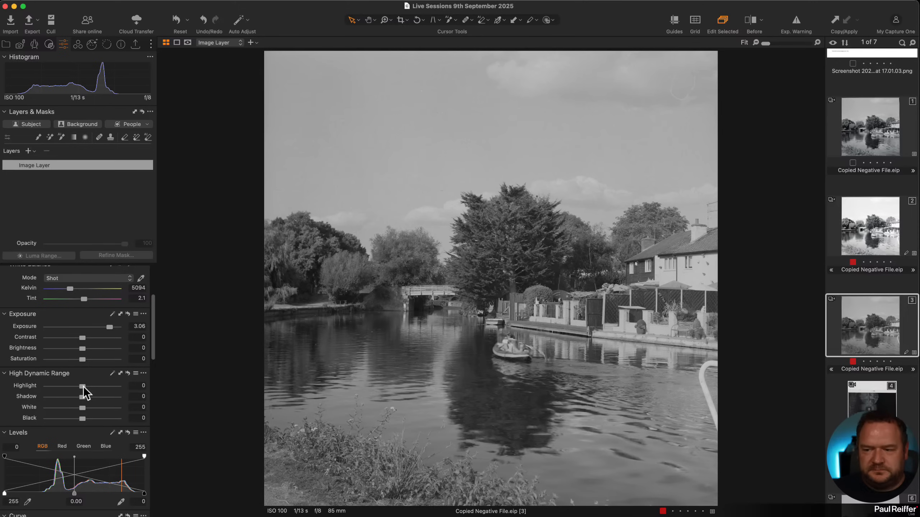
drag(82, 387, 111, 387)
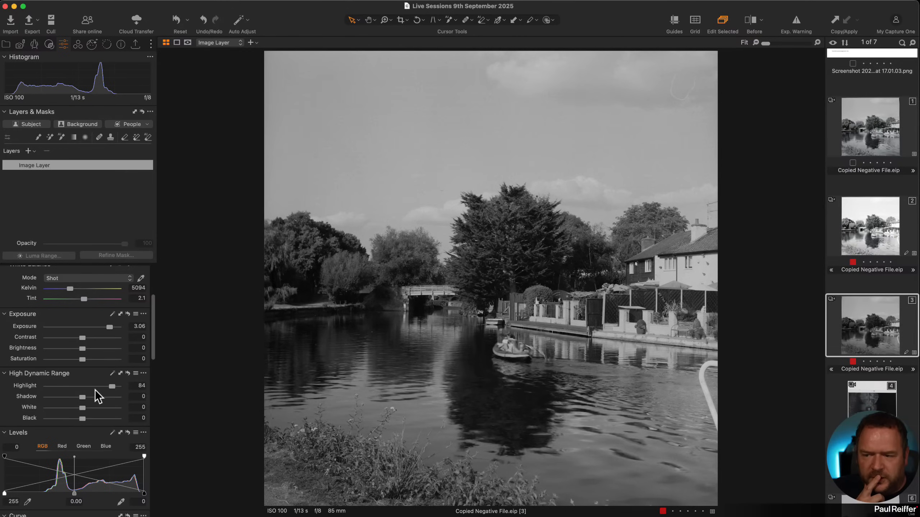
double_click(111, 387)
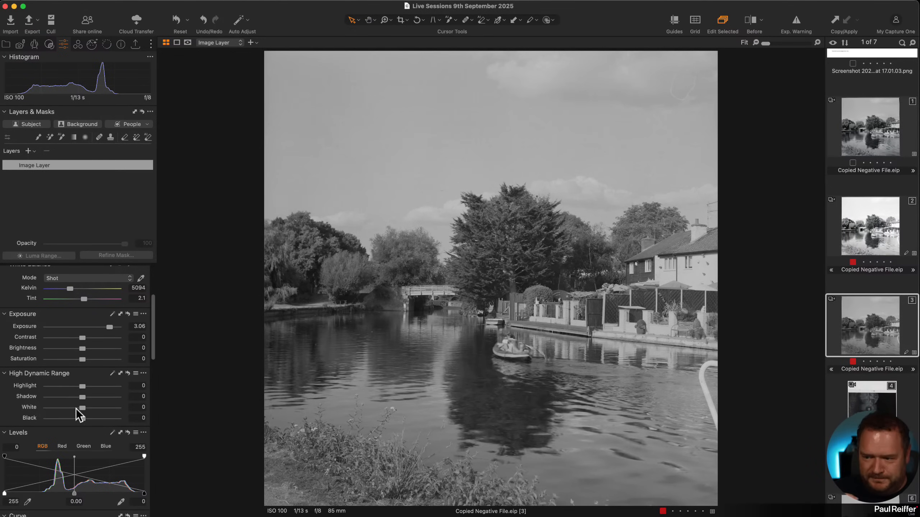
Set variant 3's High Dynamic Range to Shadow 78, Black 46 and Highlight 42.
mouse_move(84, 397)
mouse_down()
mouse_move(120, 399)
mouse_move(48, 401)
mouse_move(82, 398)
mouse_up()
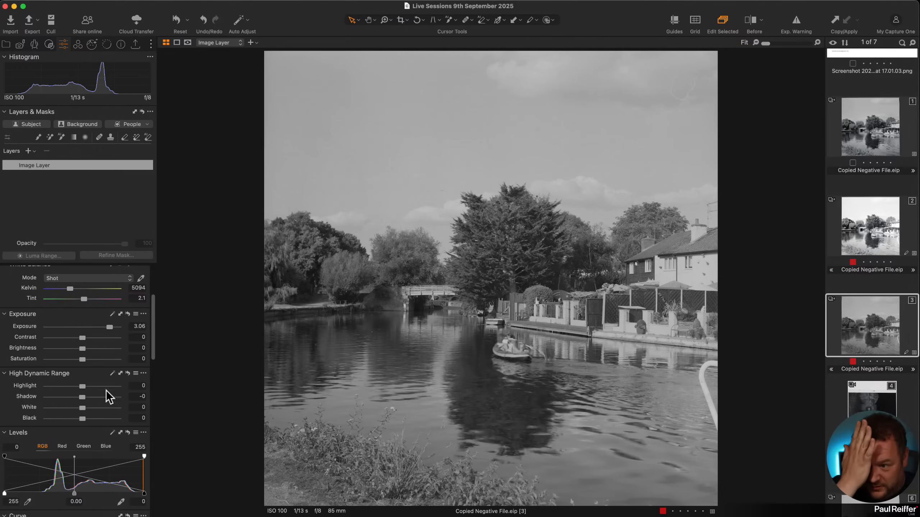
drag(82, 398, 110, 402)
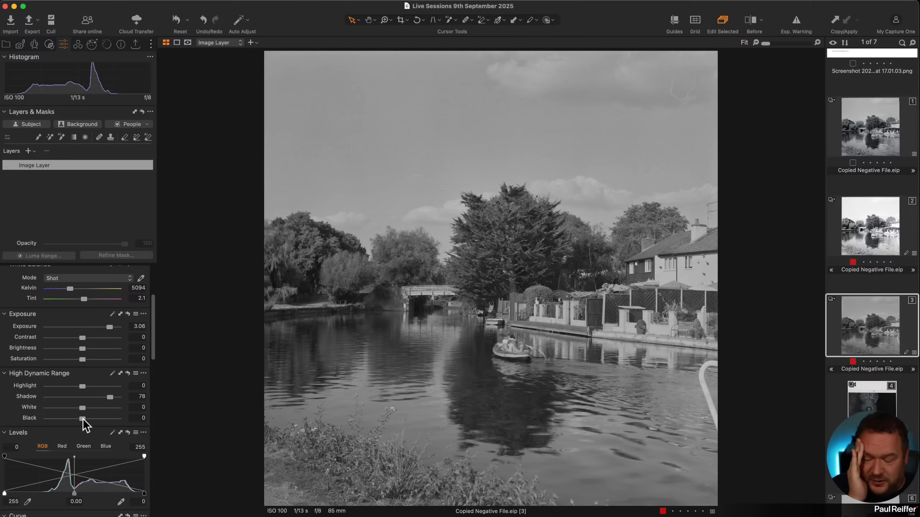
drag(83, 420, 99, 419)
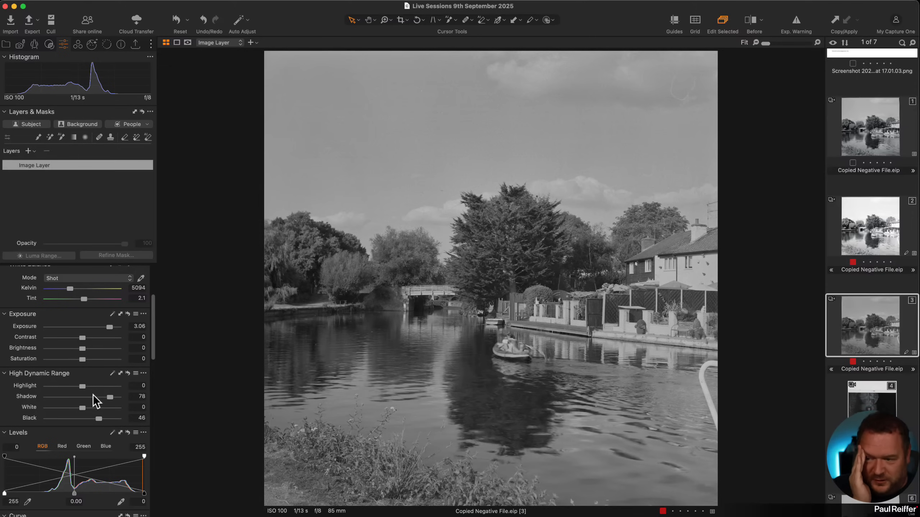
mouse_move(82, 387)
mouse_down()
mouse_move(67, 386)
mouse_move(97, 386)
mouse_up()
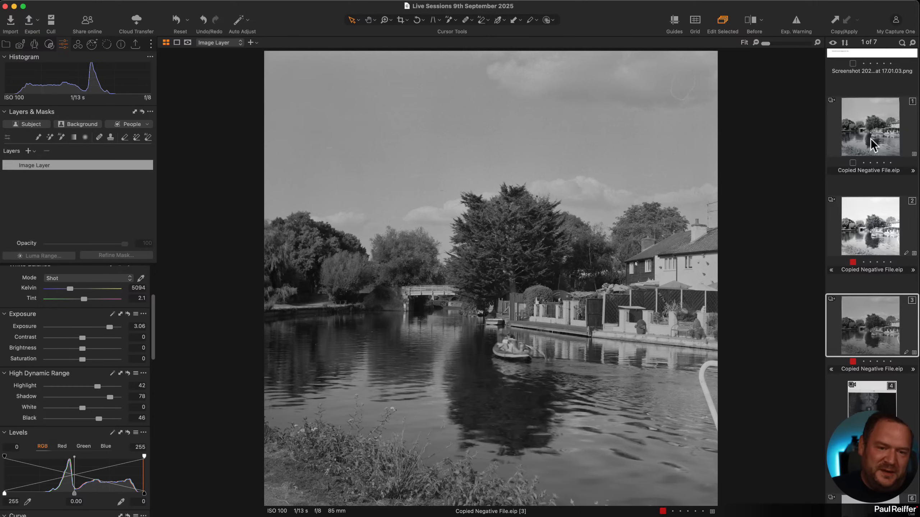
Compare variants 1 and 3, first individually and then side by side, checking the central tree at 100%.
scroll(876, 174, up, 2)
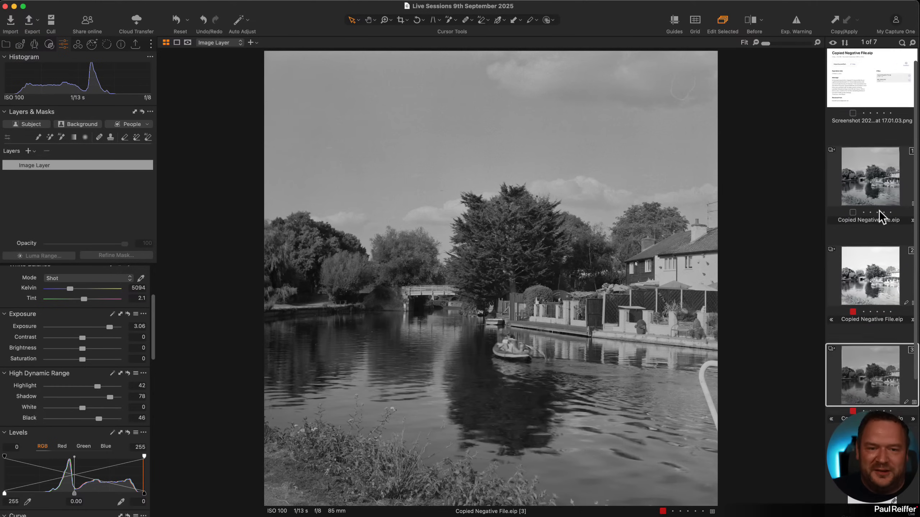
click(876, 177)
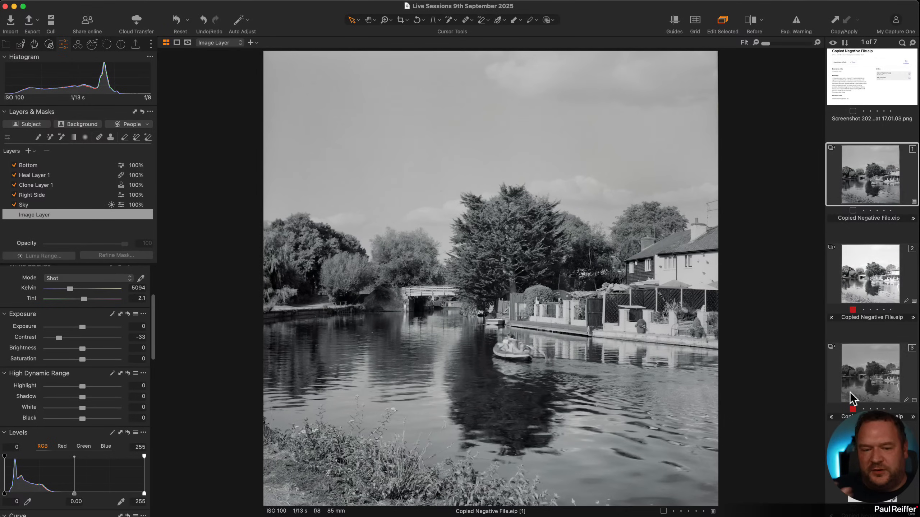
click(851, 374)
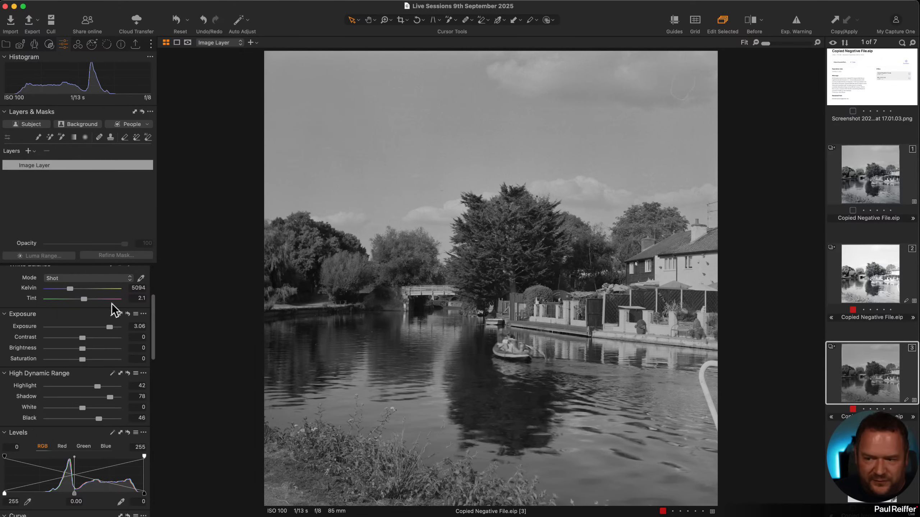
click(876, 178)
super+click(883, 371)
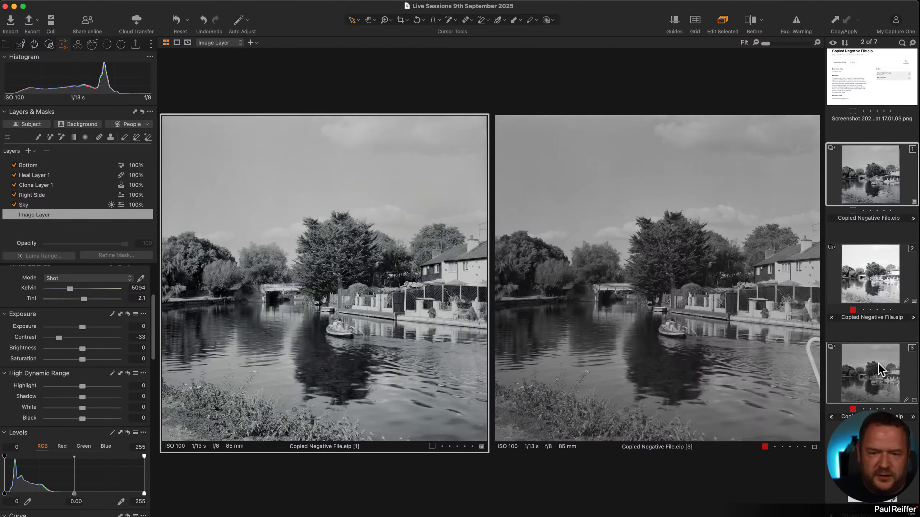
click(668, 272)
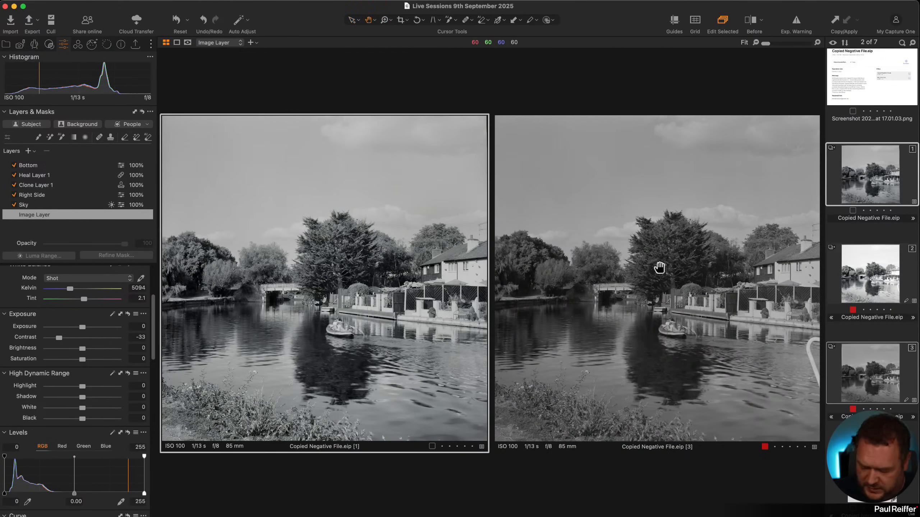
click(659, 267)
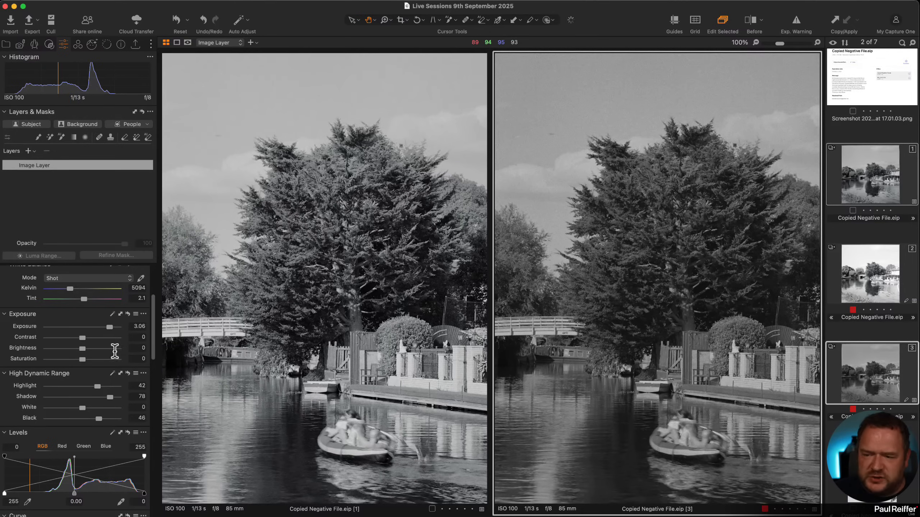
double_click(606, 290)
double_click(399, 318)
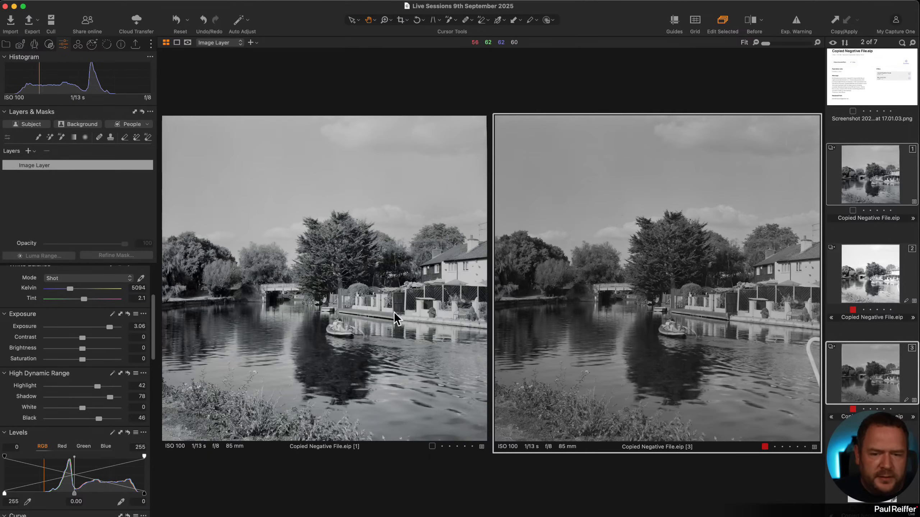
Show variant 3 on its own and set its contrast to 6.
click(846, 333)
click(871, 348)
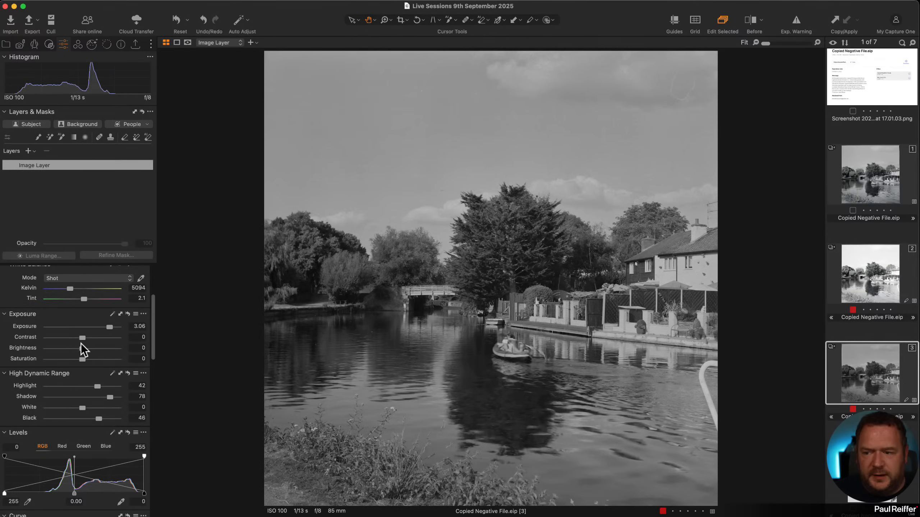
drag(83, 338, 86, 338)
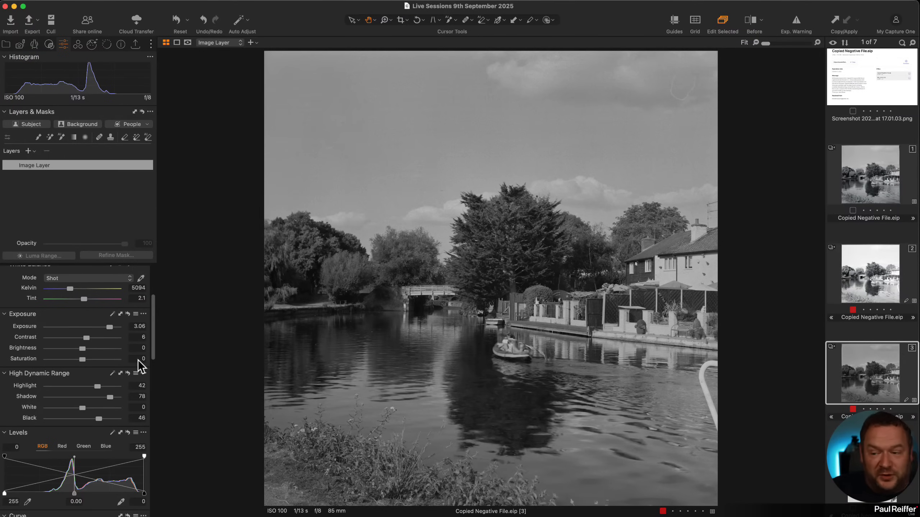
Try variant 3's contrast at 18 and 22, and settle on 0.
mouse_move(83, 348)
mouse_down()
mouse_move(58, 348)
mouse_move(94, 343)
mouse_up()
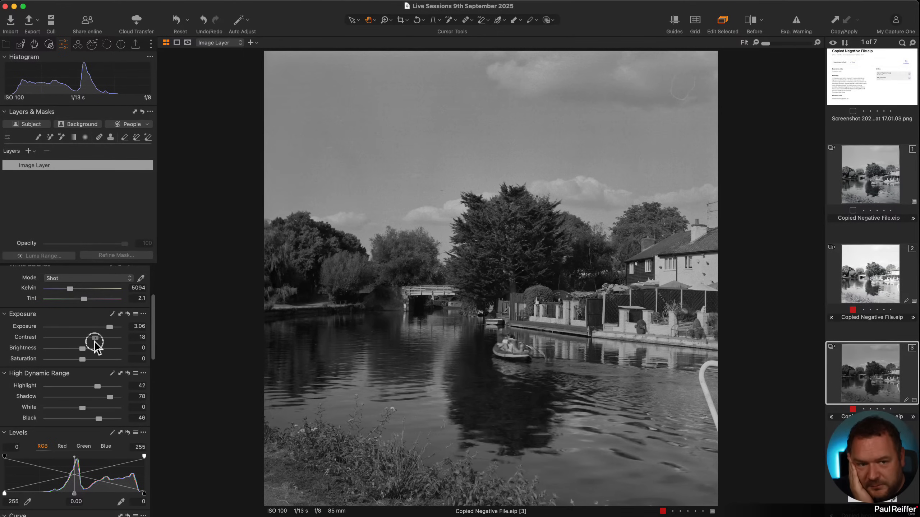
drag(95, 343, 97, 341)
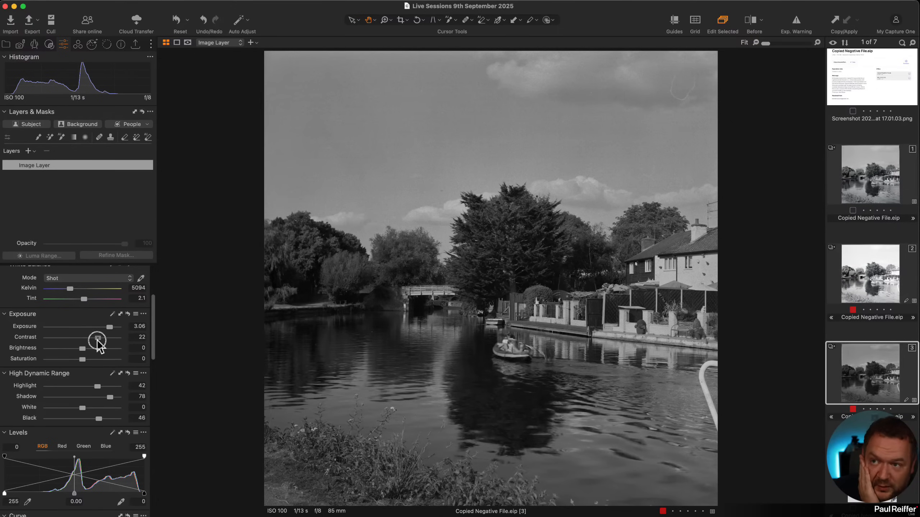
drag(98, 341, 82, 344)
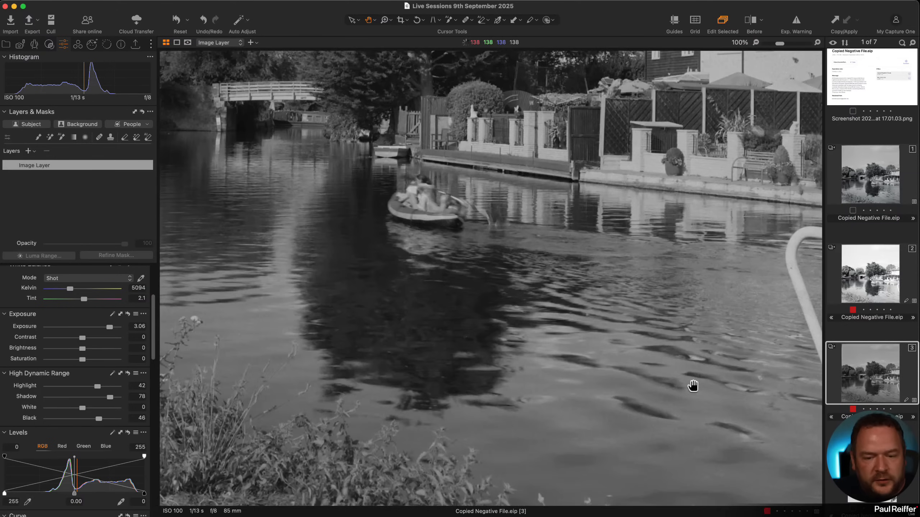
Try healing out the white rail at the water's right edge at 100%, shifting the heal source to nearby open water.
click(681, 382)
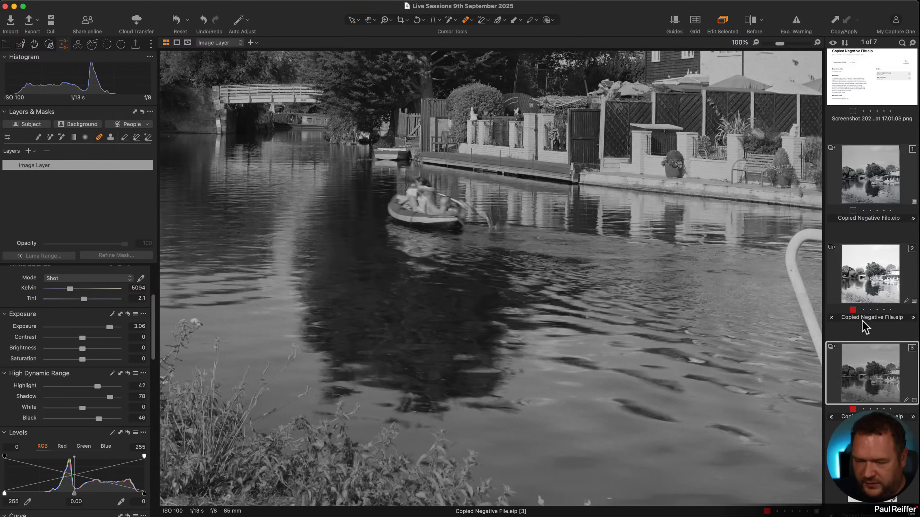
key(q)
click(722, 266)
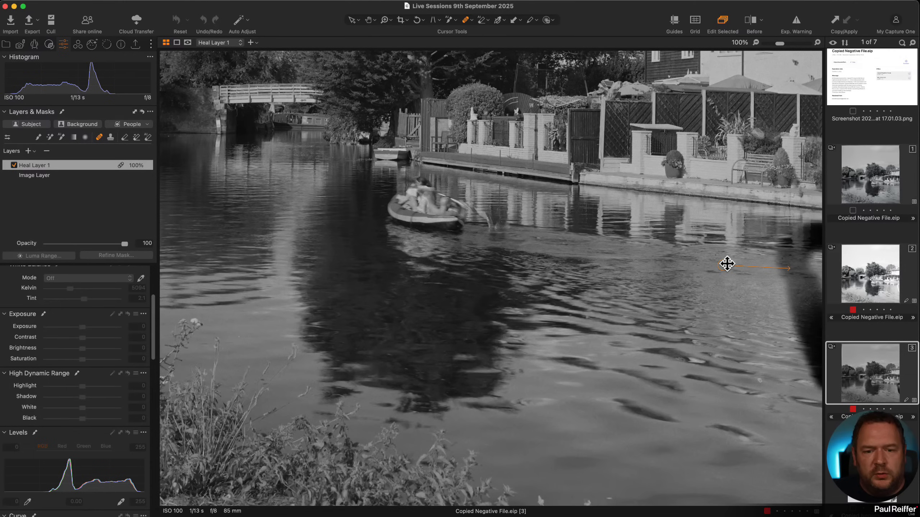
drag(722, 264, 715, 258)
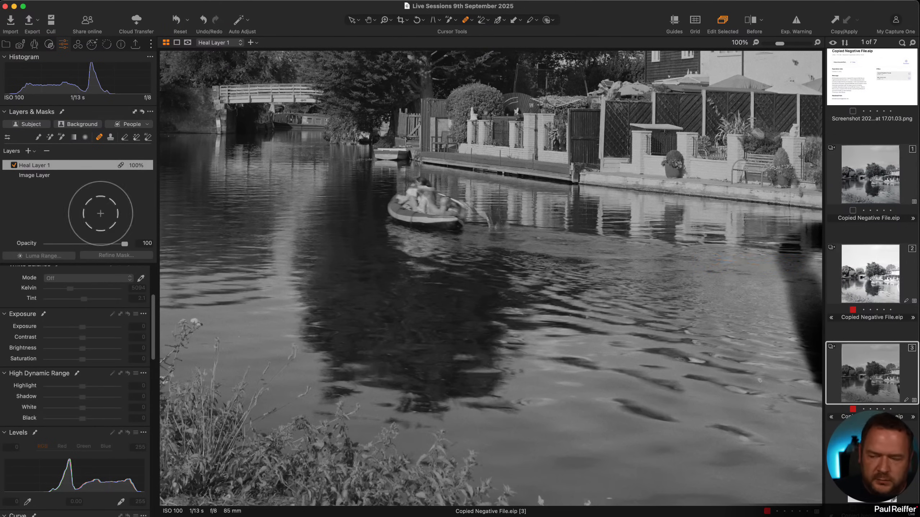
Try moving the Image Layer adjustments to a new layer, and undo the move.
click(34, 176)
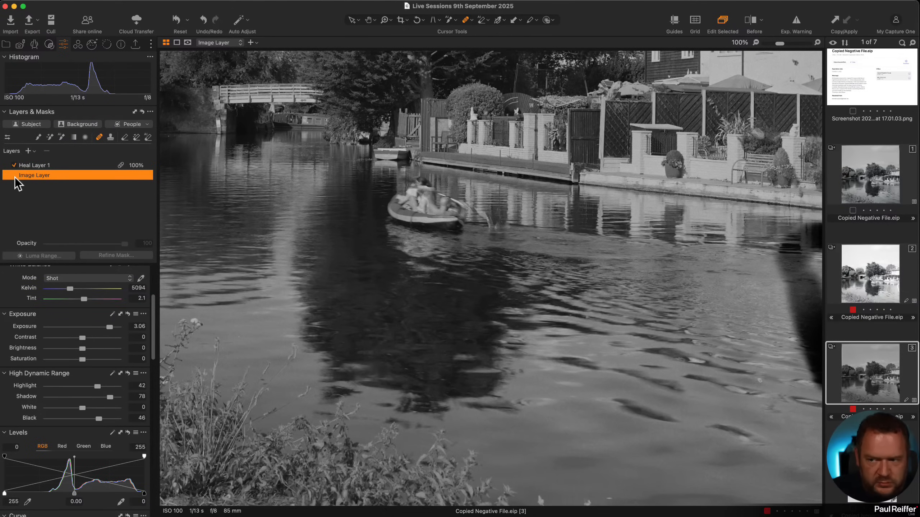
right_click(39, 174)
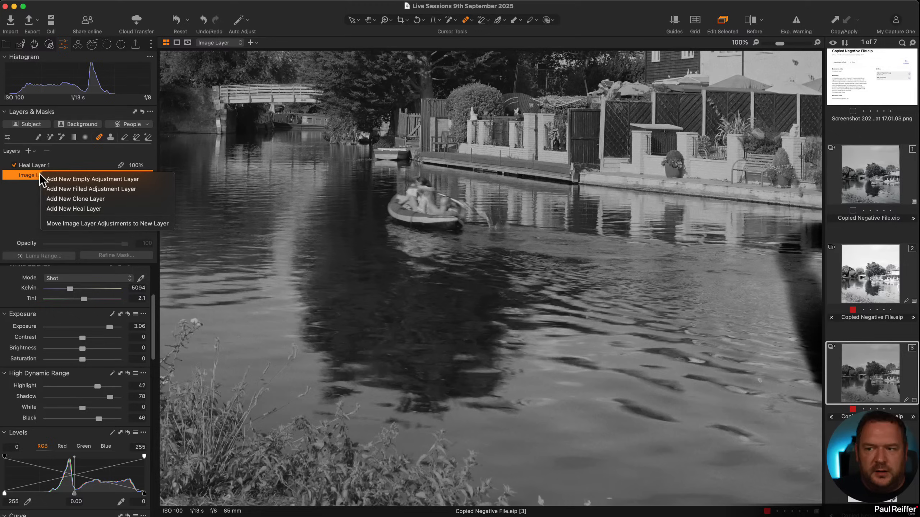
click(106, 223)
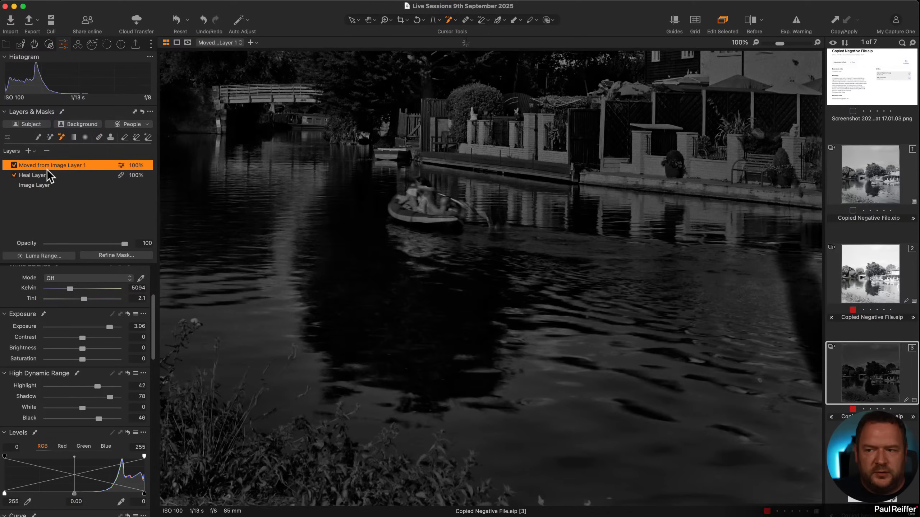
click(44, 185)
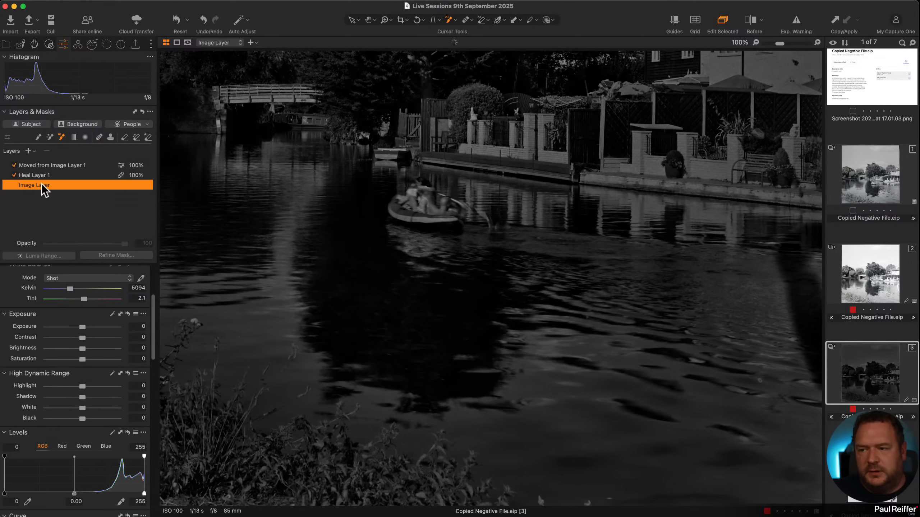
click(45, 166)
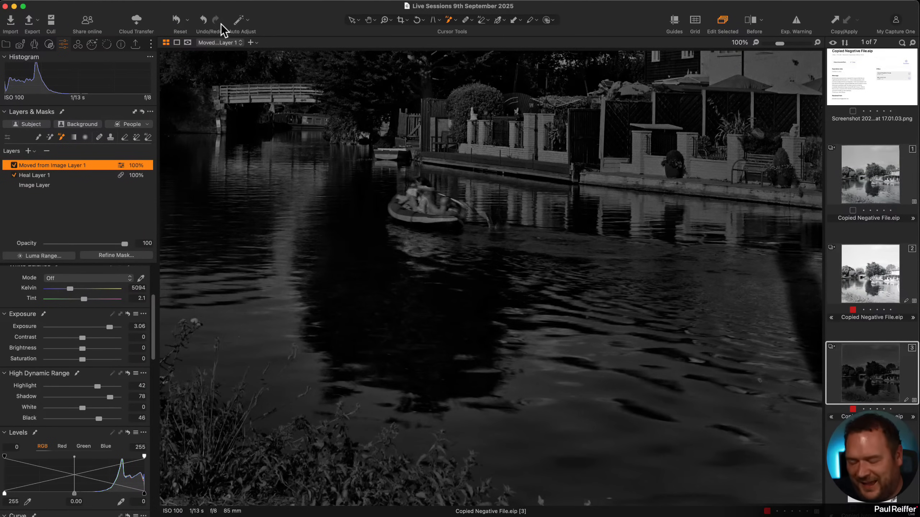
click(201, 21)
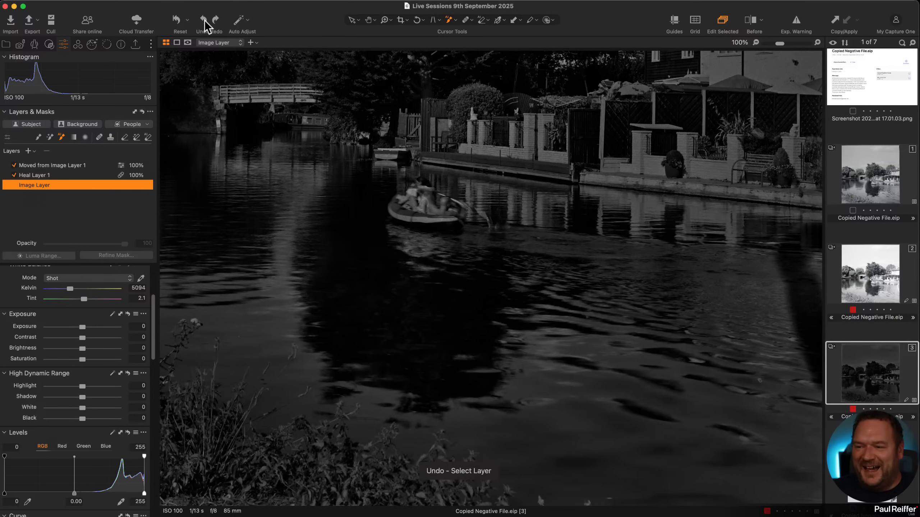
click(205, 22)
click(204, 22)
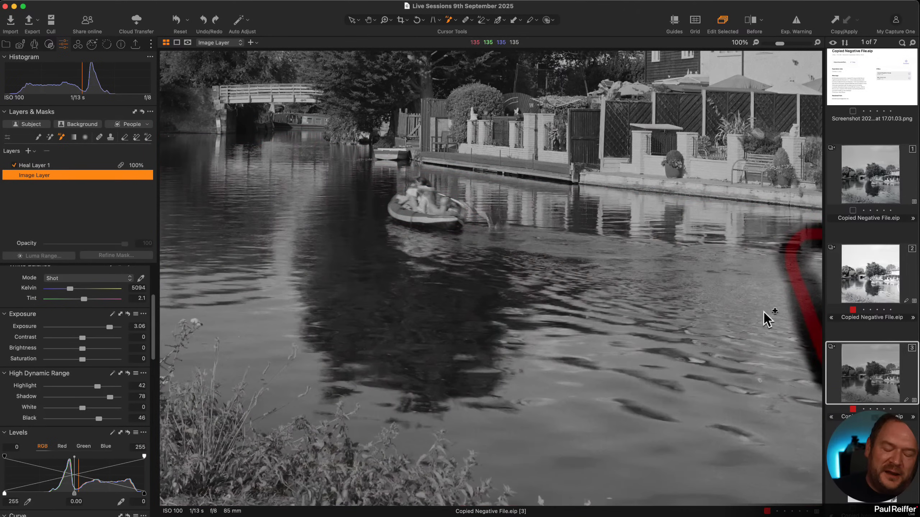
Check the heal mask over the white rail, and delete Heal Layer 1.
click(68, 165)
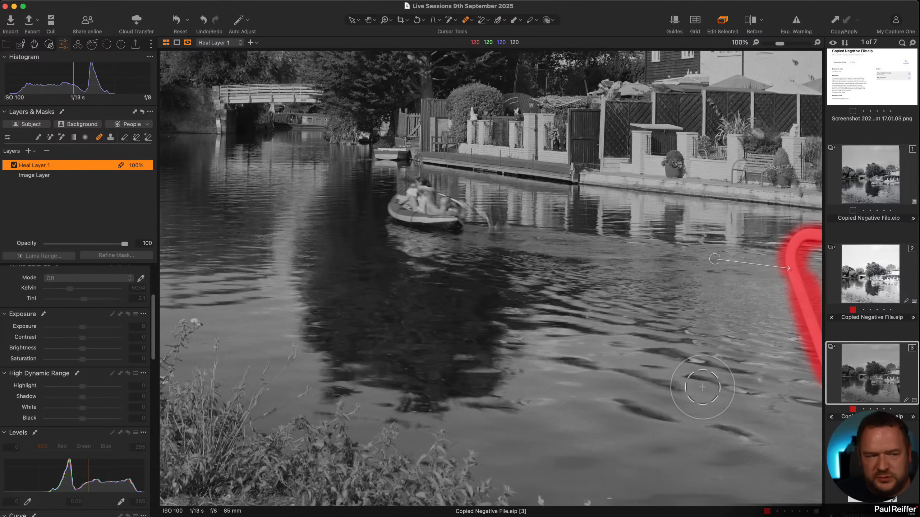
key(m)
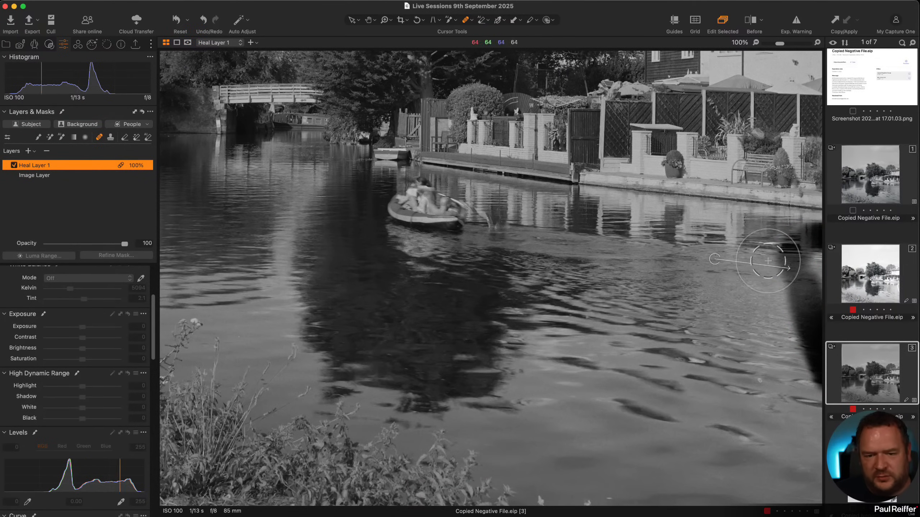
click(49, 151)
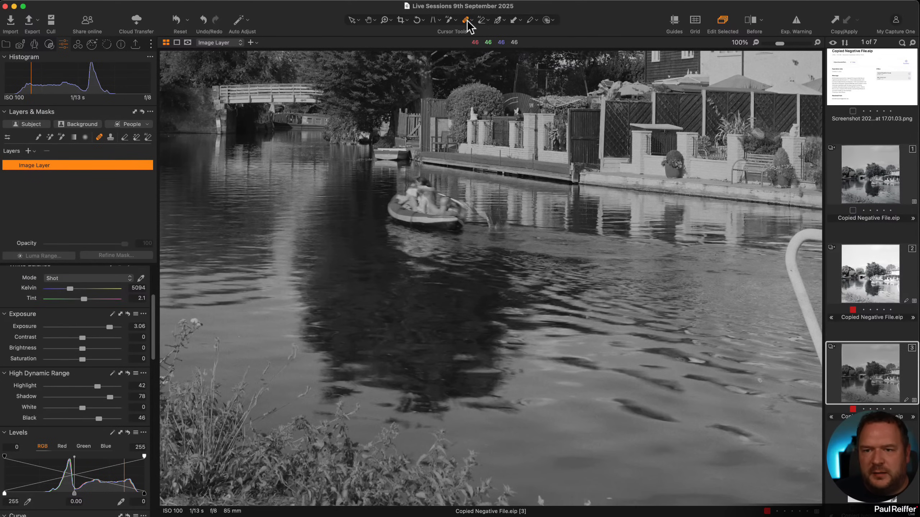
Clone nearby water over the white rail at the river's right edge, sampling a second source patch for the lower part.
click(479, 20)
click(487, 37)
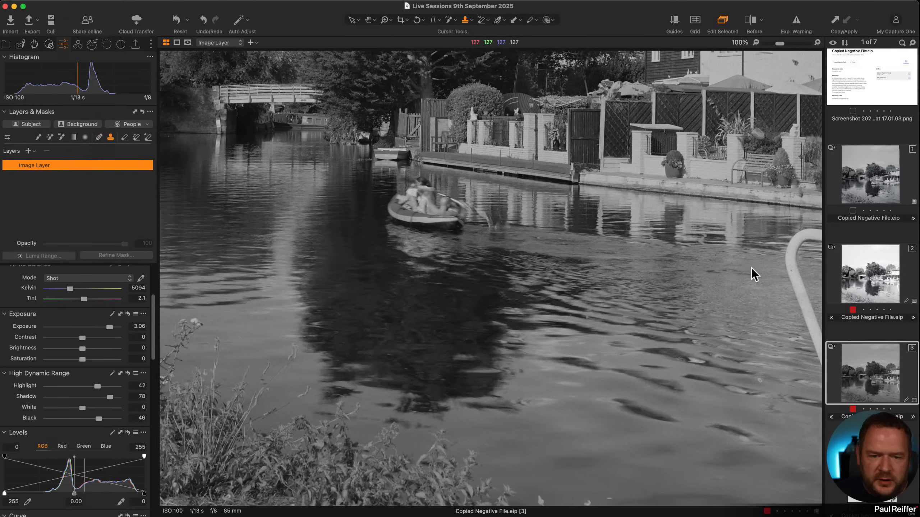
alt+click(755, 286)
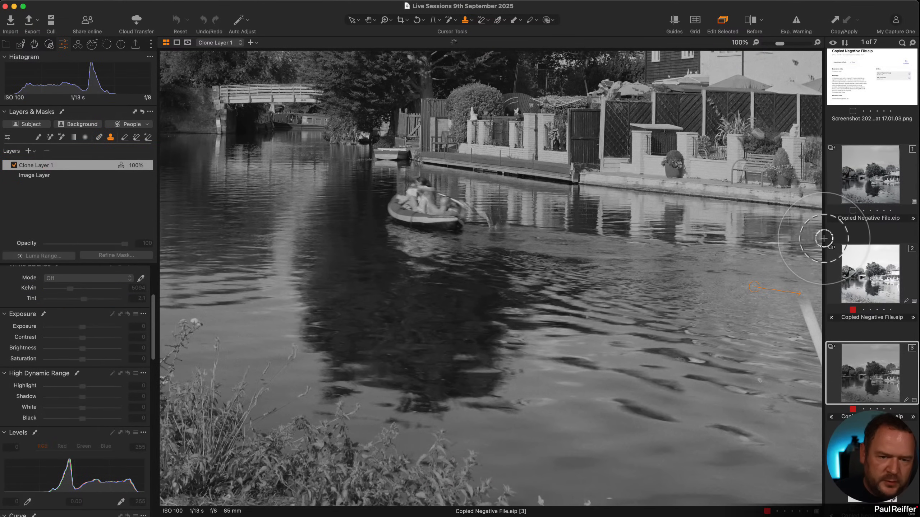
drag(814, 335, 829, 374)
alt+click(729, 320)
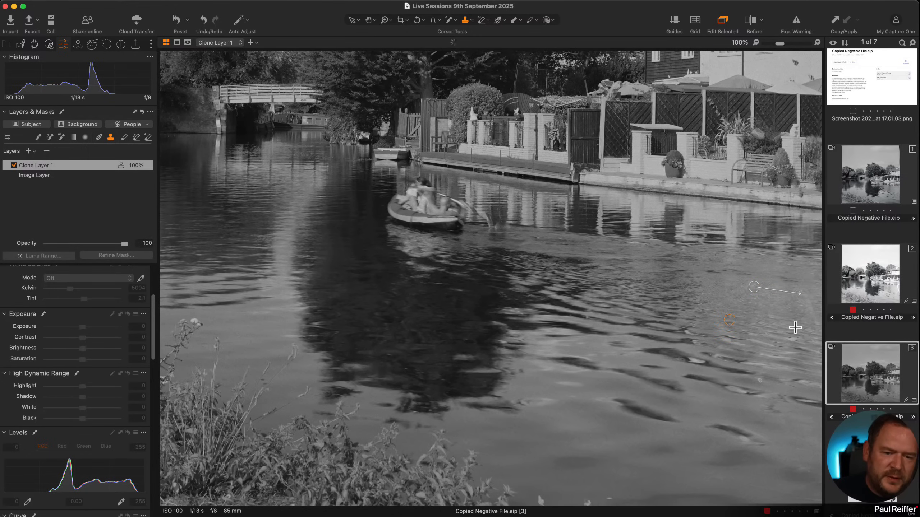
click(809, 323)
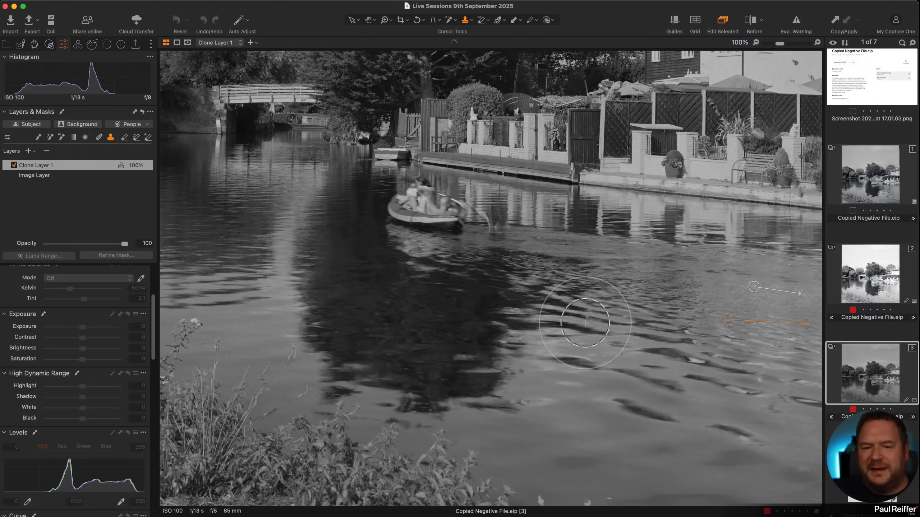
Clone clean sky over the faint curved mark in the upper-right sky, moving the source point farther from the mark.
scroll(733, 202, up, 5)
scroll(737, 126, up, 10)
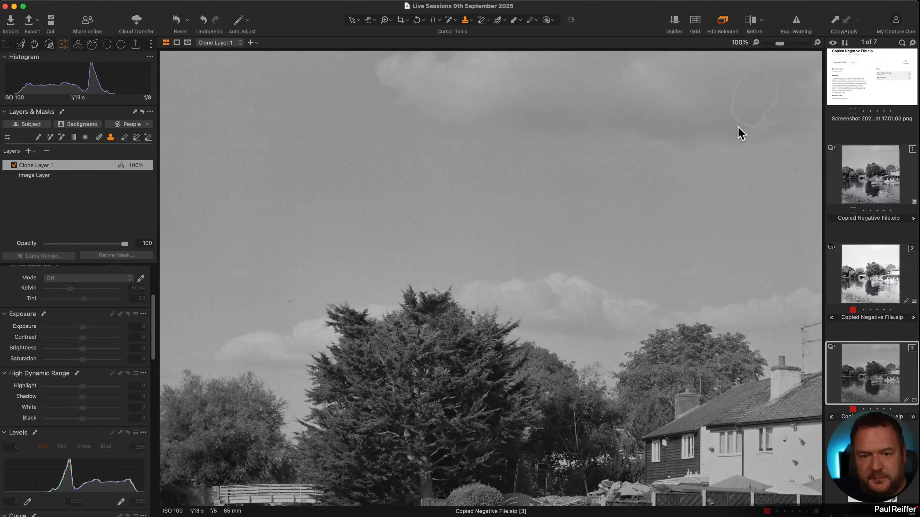
click(740, 86)
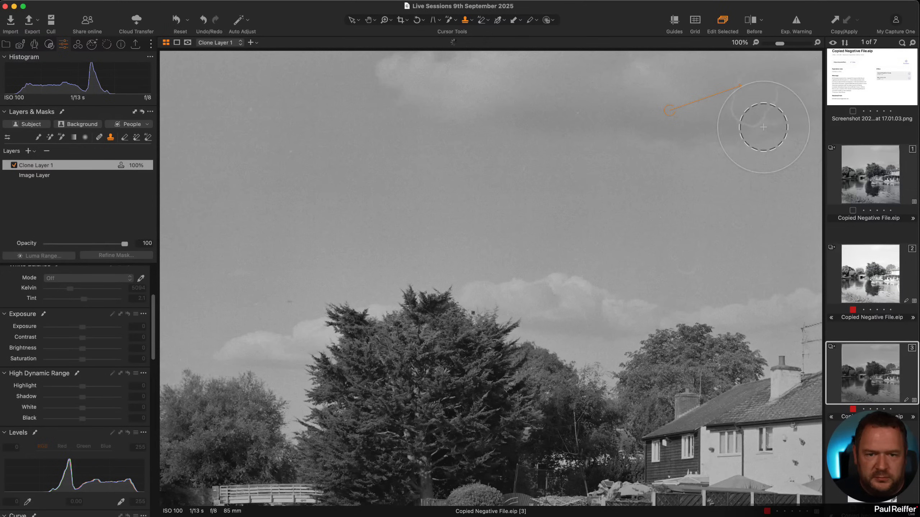
drag(673, 111, 625, 113)
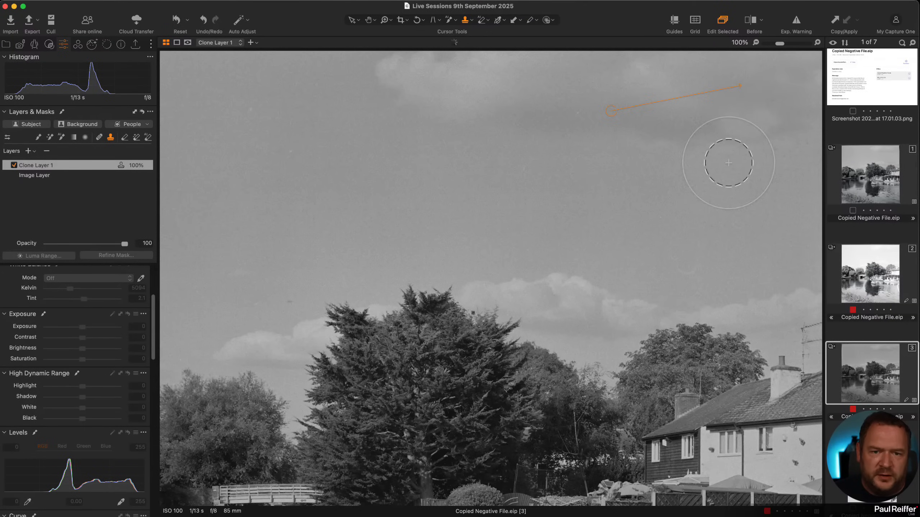
key(super+0)
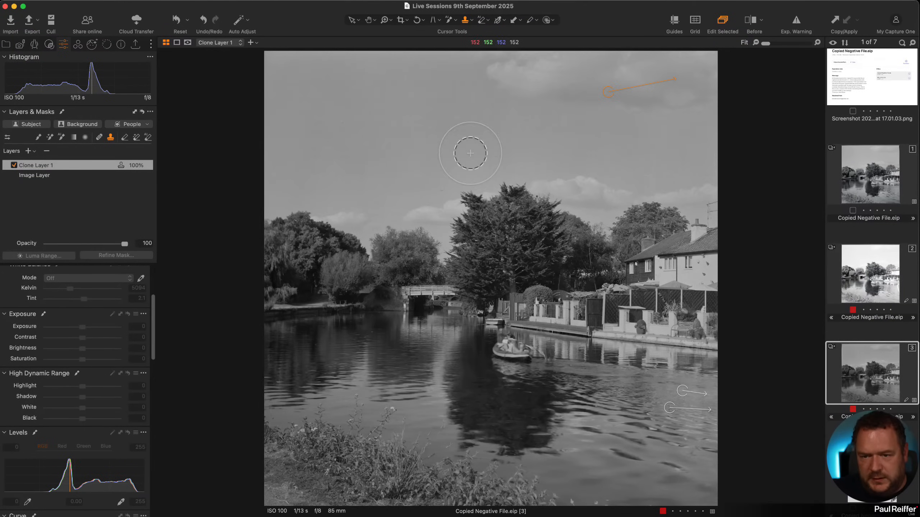
Set the Image Layer's vignetting amount to 1.16.
click(65, 176)
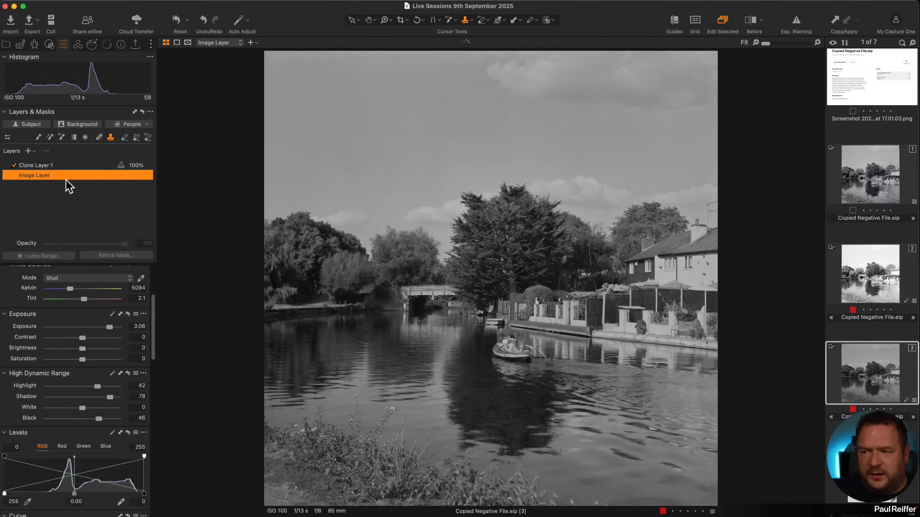
scroll(92, 320, down, 10)
mouse_move(83, 501)
mouse_down()
mouse_move(20, 505)
mouse_move(93, 502)
mouse_up()
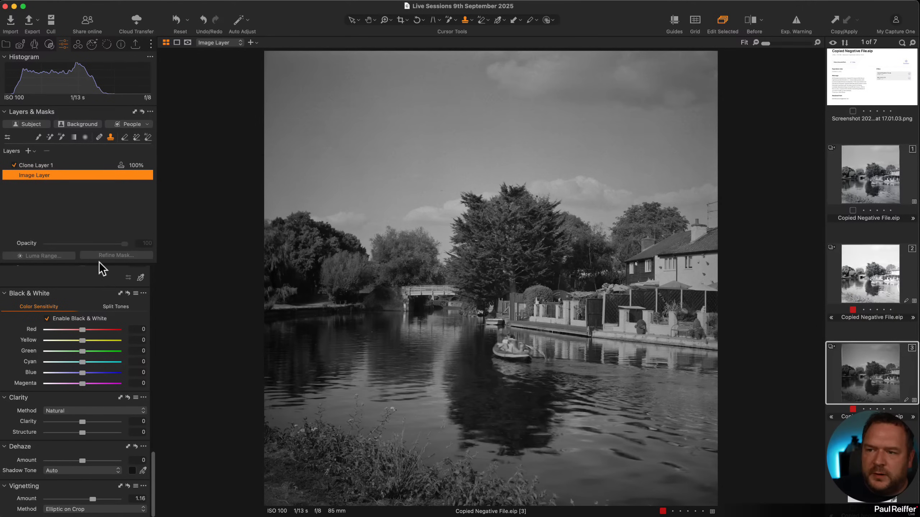
Pull the Luma curve's white point inward, and add points at about 91/113 and 139/172 plus one in the shadows.
scroll(86, 297, up, 10)
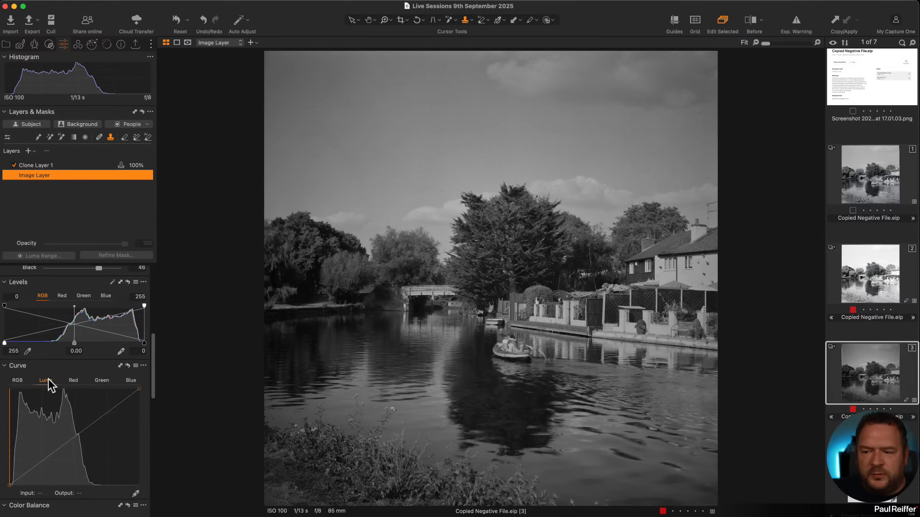
click(135, 388)
drag(136, 389, 116, 389)
click(55, 441)
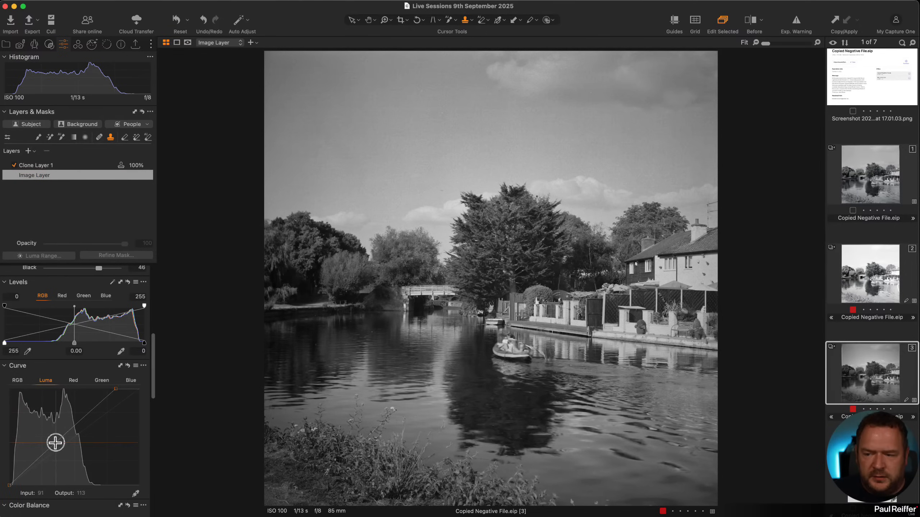
click(80, 420)
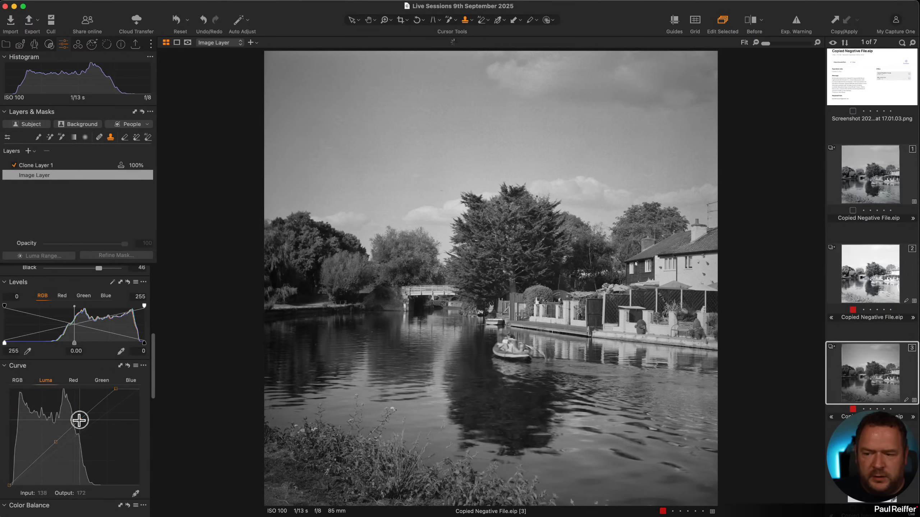
click(39, 460)
drag(39, 461, 39, 461)
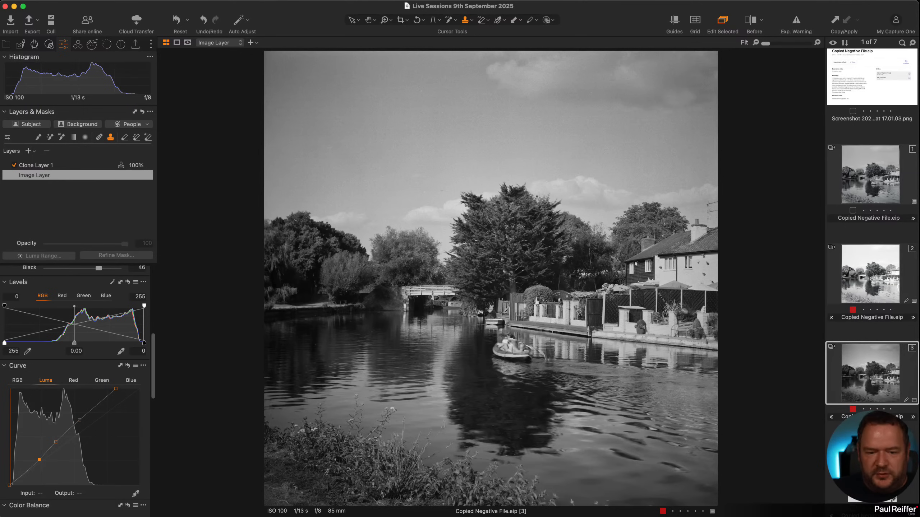
Compare variant 3 before and after with the split slider across the full image, and show variant 1.
scroll(872, 203, down, 4)
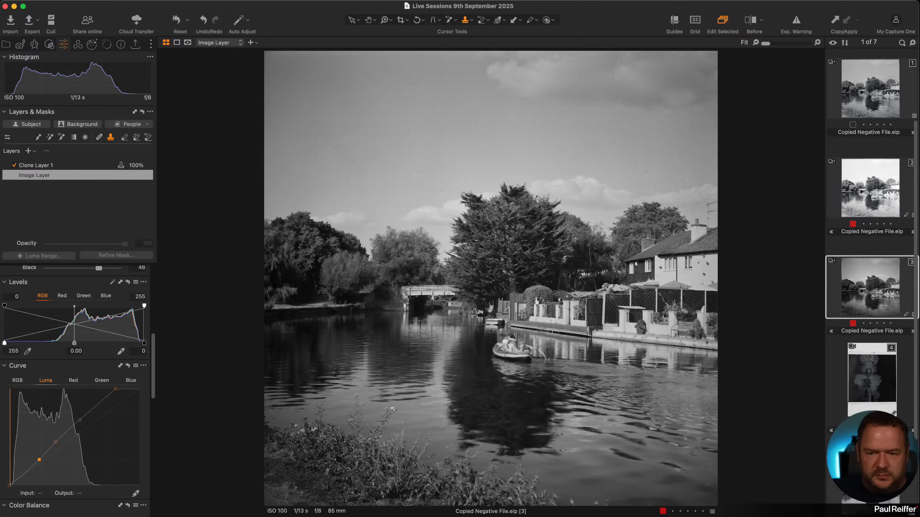
scroll(872, 203, up, 5)
click(750, 20)
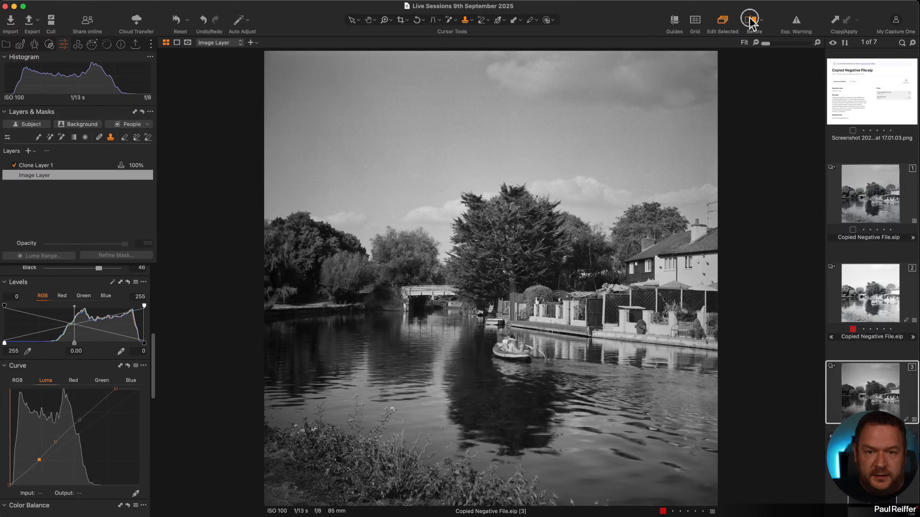
drag(491, 278, 716, 278)
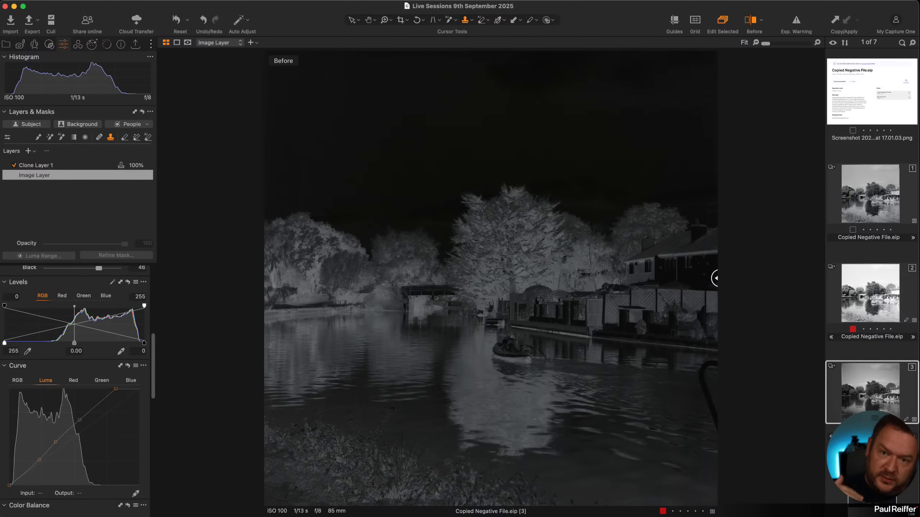
drag(800, 306, 103, 359)
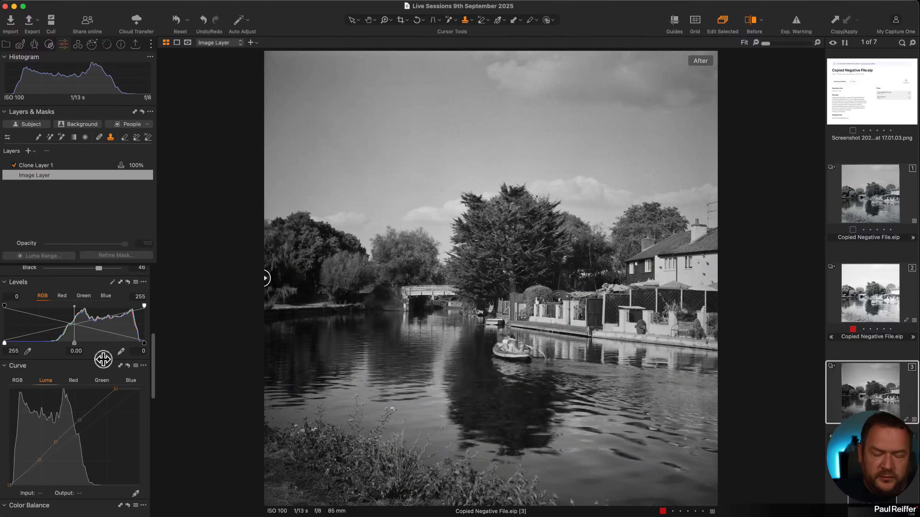
click(862, 203)
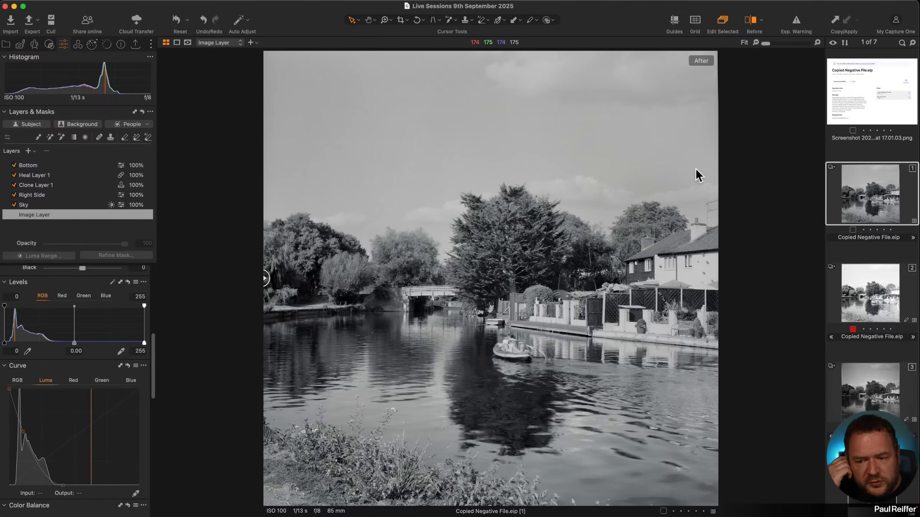
Delete variant 2 of the copied negative, compare variants 1 and 3 side by side, and reselect variant 3.
click(872, 301)
key(BackSpace)
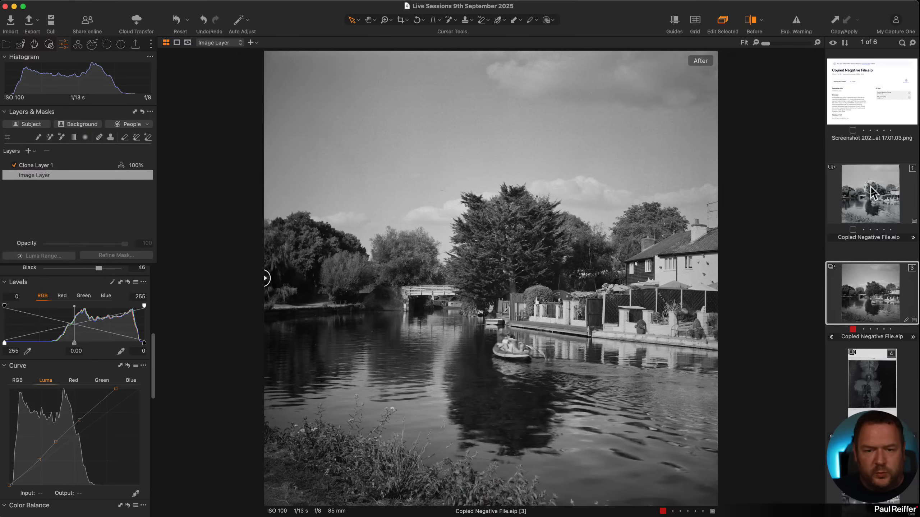
super+click(873, 218)
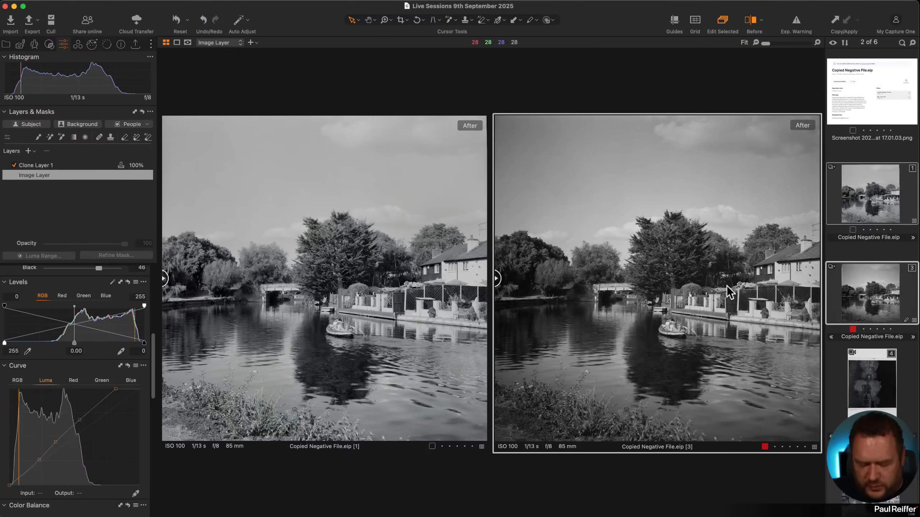
click(851, 251)
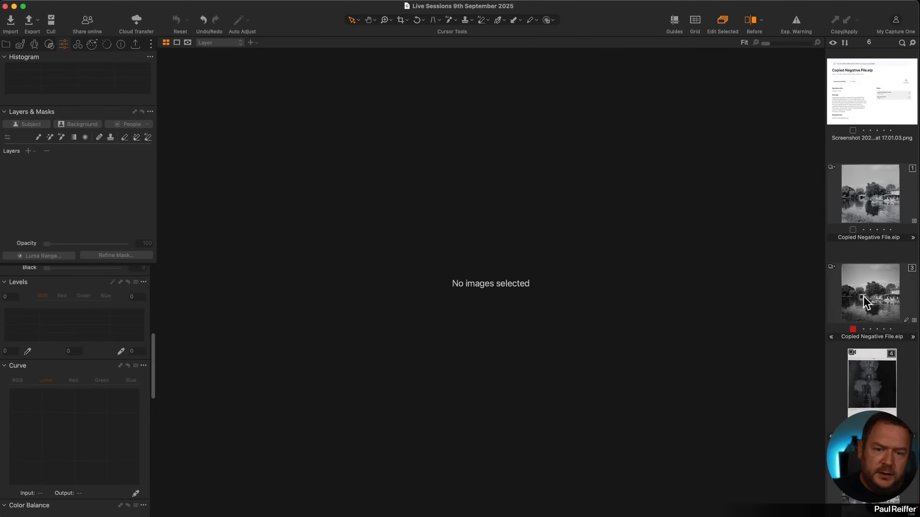
click(863, 296)
Collapse the Custom Style Brushes group and the whole Style Brushes tool.
scroll(64, 281, up, 10)
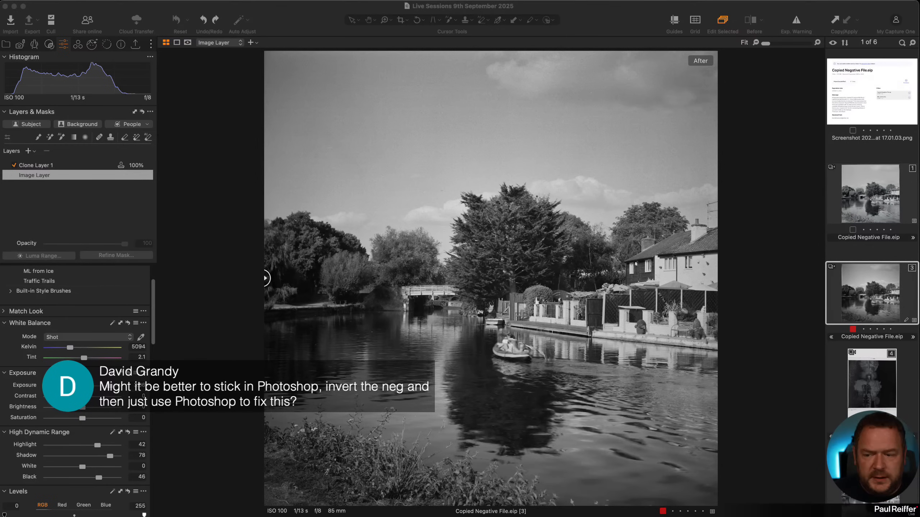
scroll(76, 393, down, 10)
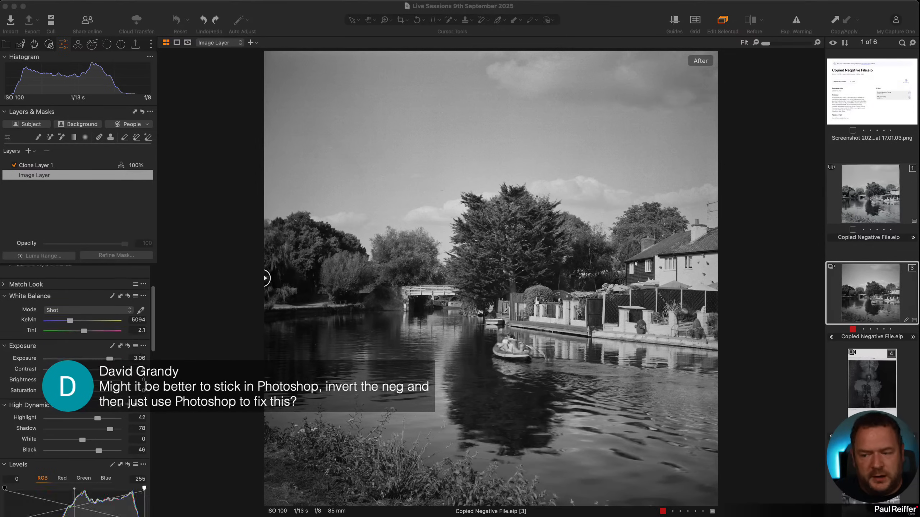
scroll(77, 393, up, 2)
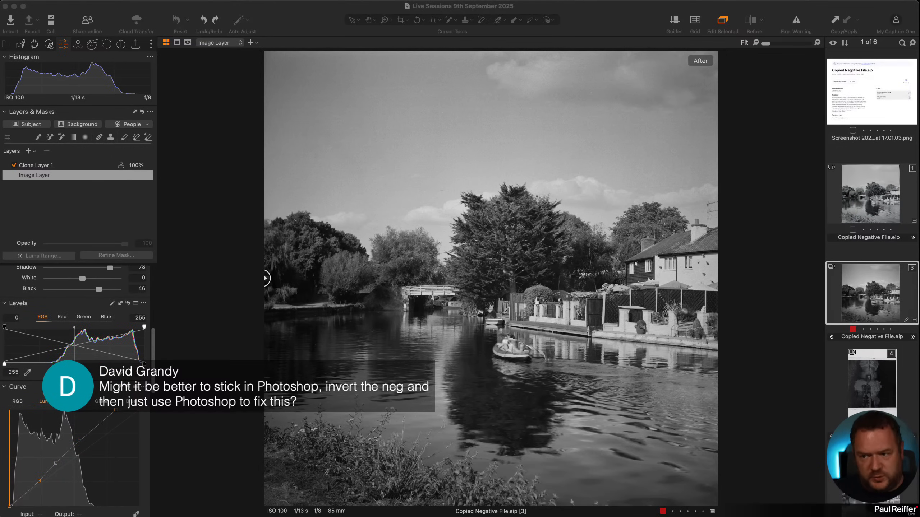
scroll(76, 393, up, 15)
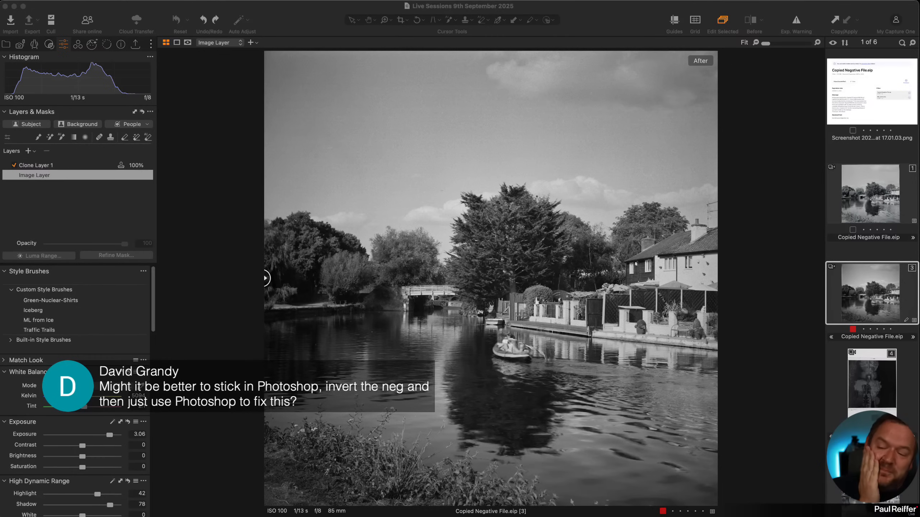
scroll(74, 391, down, 4)
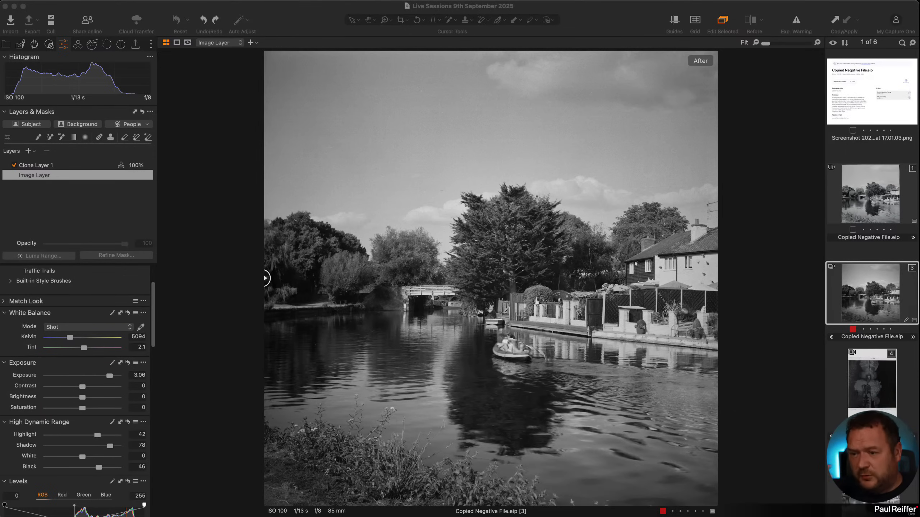
scroll(76, 363, up, 4)
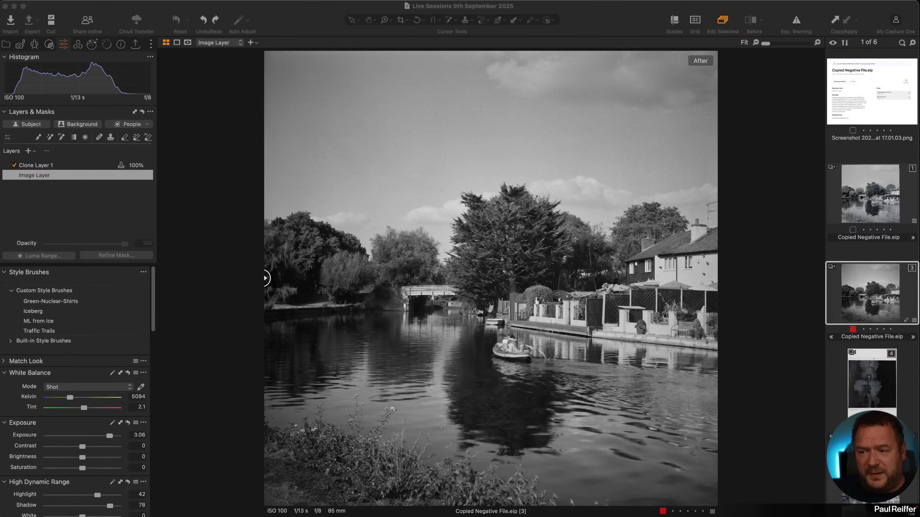
click(11, 289)
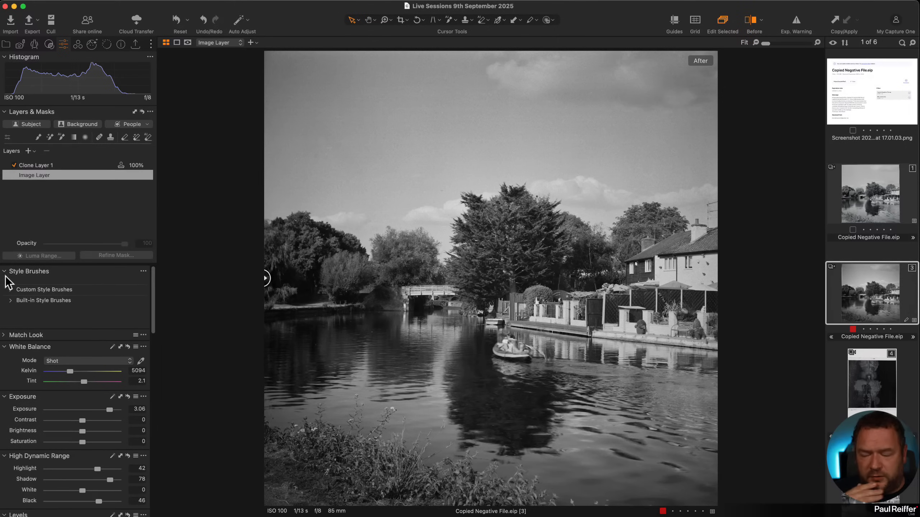
click(6, 272)
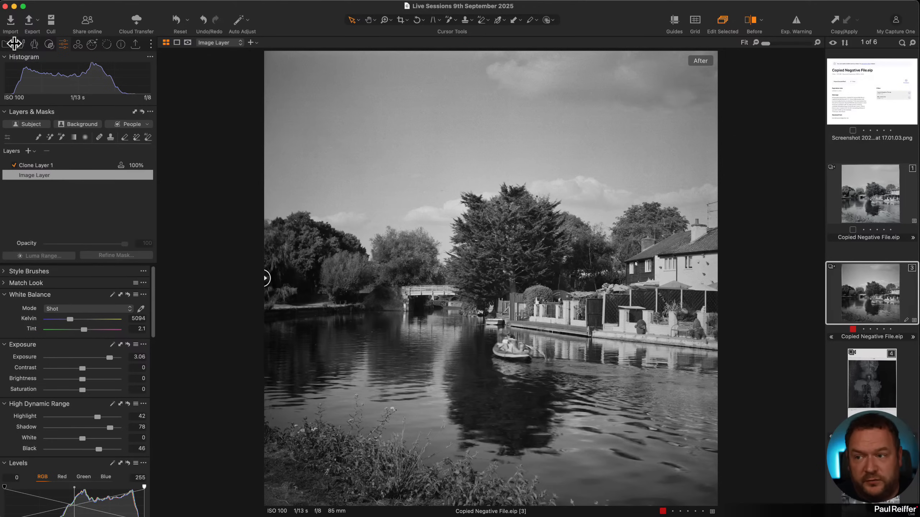
Open the user collection containing the heron photo, and show variant 1's layers and adjustment tools.
click(6, 44)
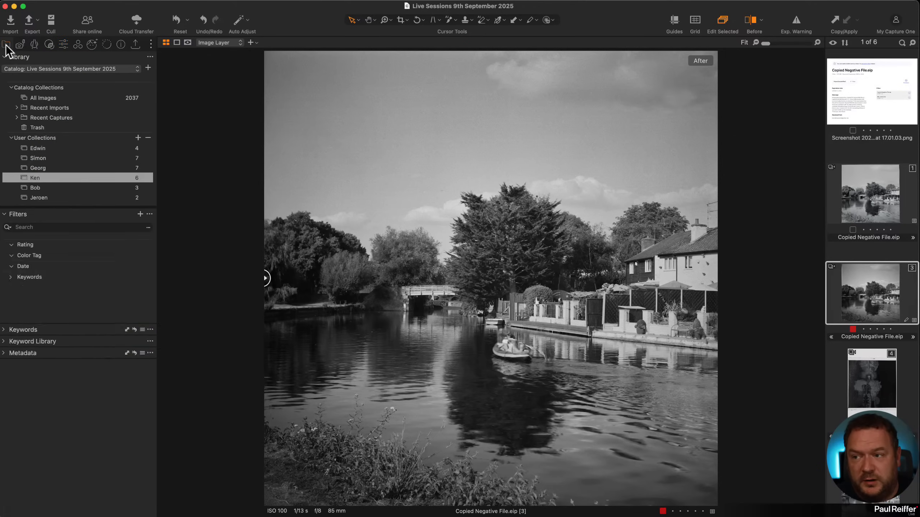
click(68, 187)
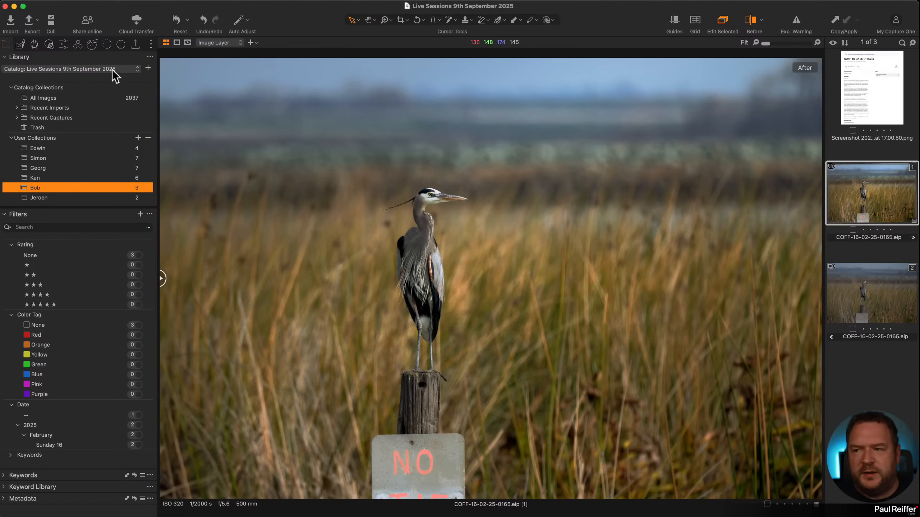
click(65, 45)
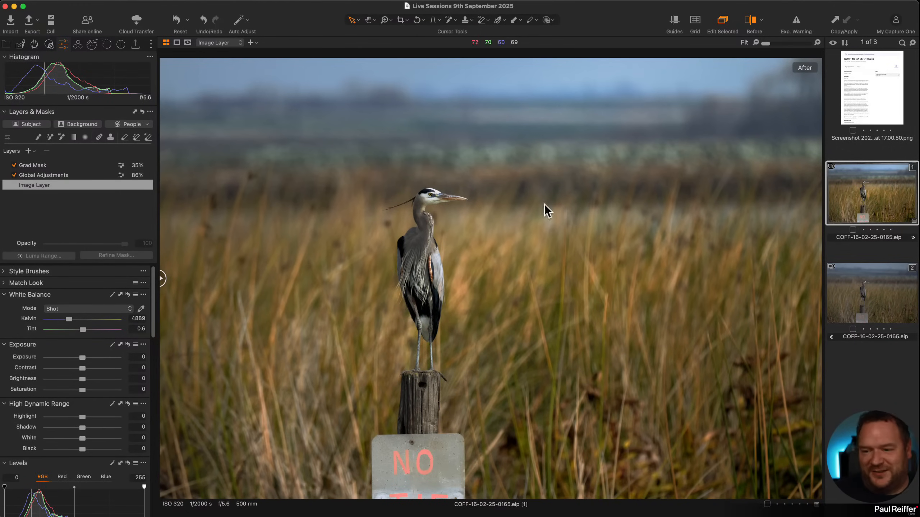
drag(165, 282, 85, 322)
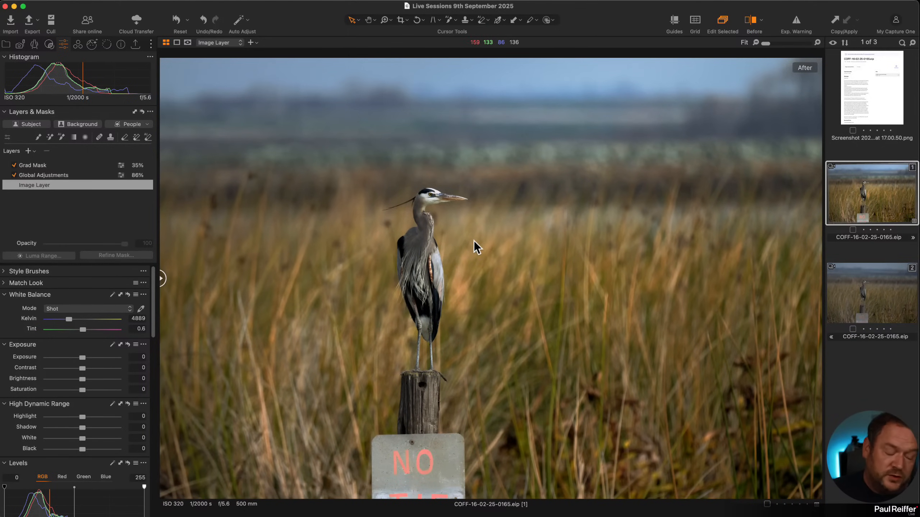
Examine the RGB curve on variant 1's Global Adjustments layer.
click(55, 176)
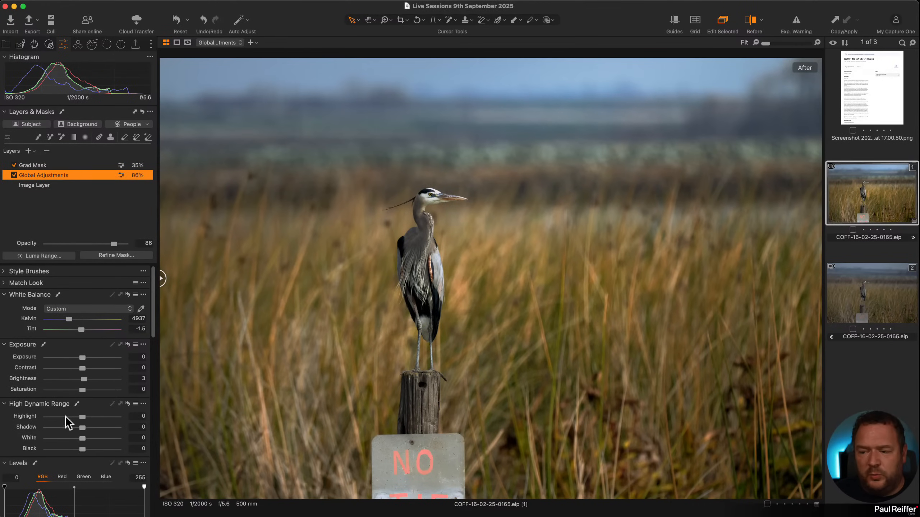
scroll(65, 417, down, 10)
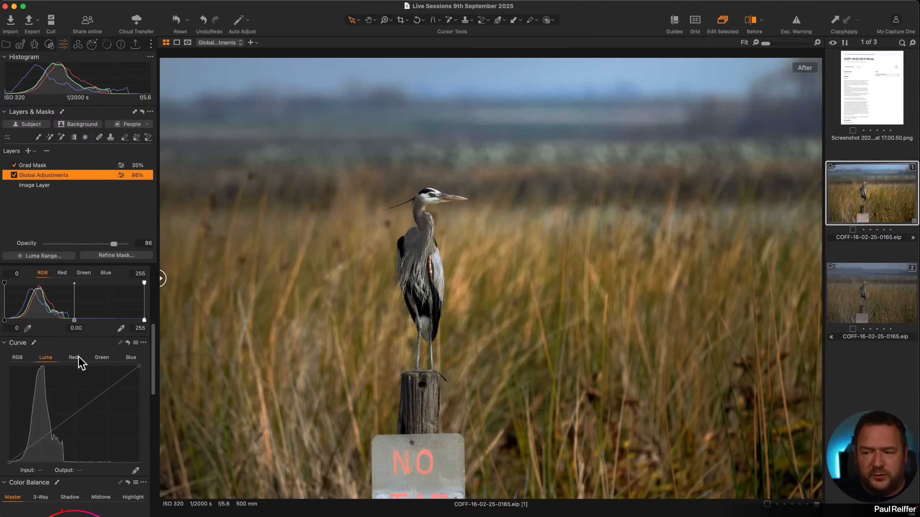
click(17, 357)
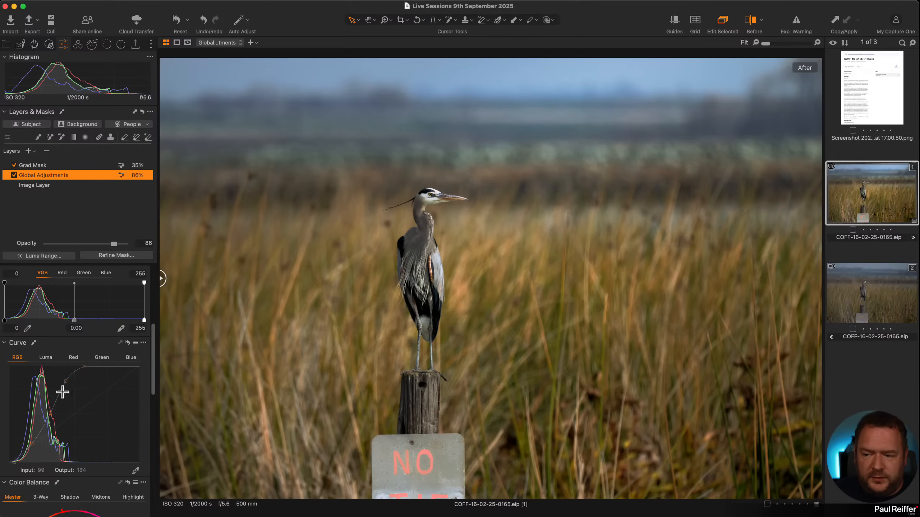
Create a third variant of the heron photo from the unedited variant 2.
click(850, 293)
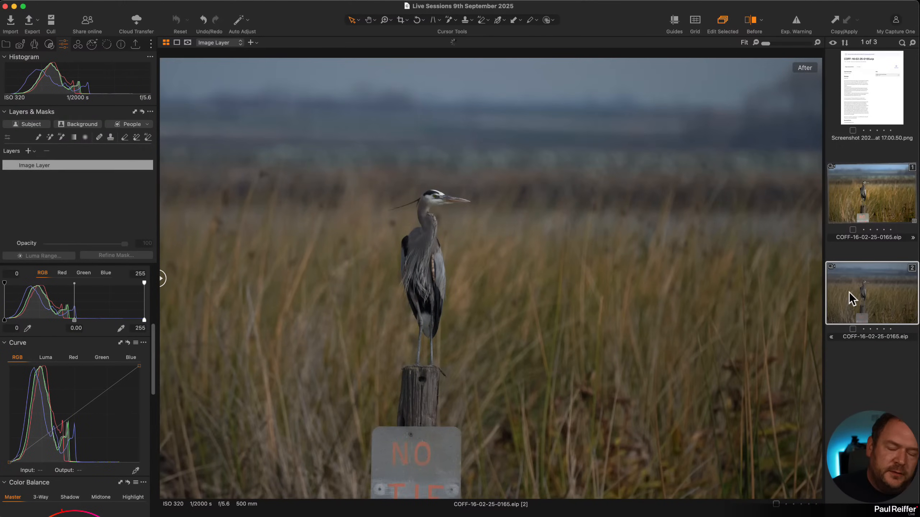
right_click(848, 292)
click(893, 335)
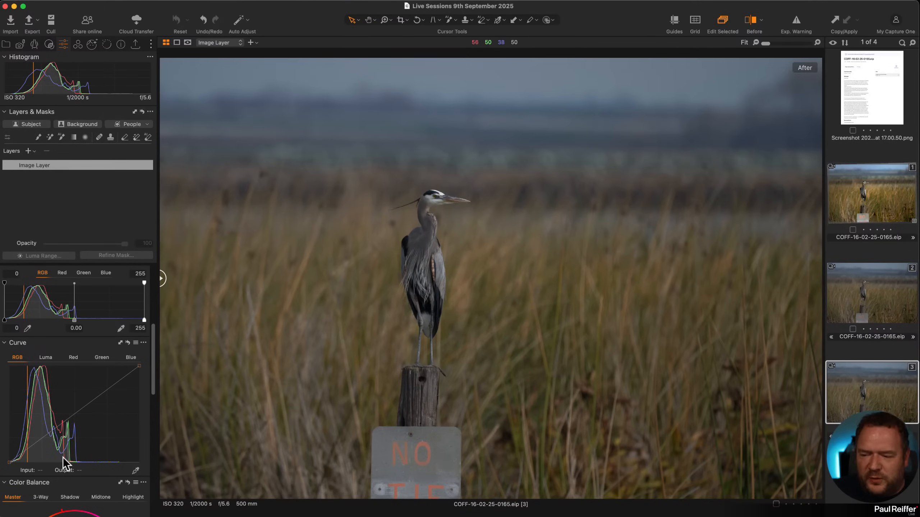
scroll(89, 404, down, 5)
click(90, 408)
scroll(90, 407, down, 5)
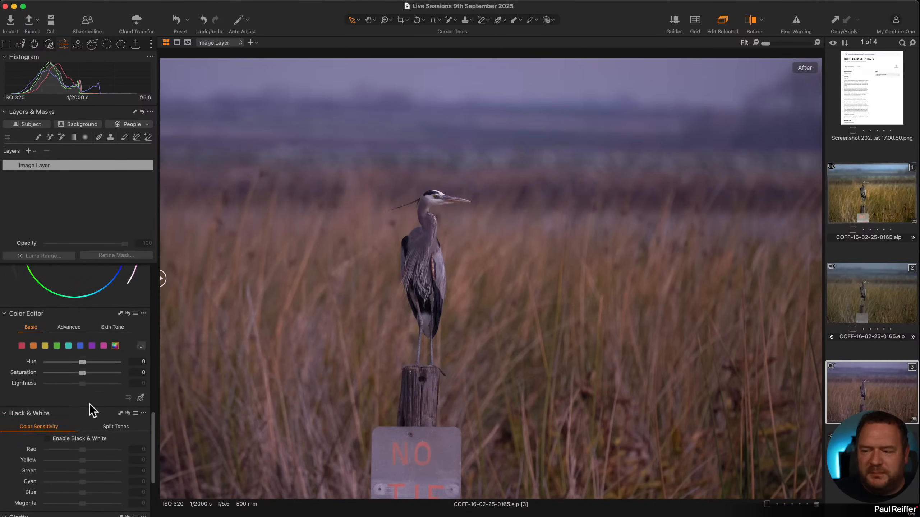
scroll(81, 349, up, 5)
click(129, 298)
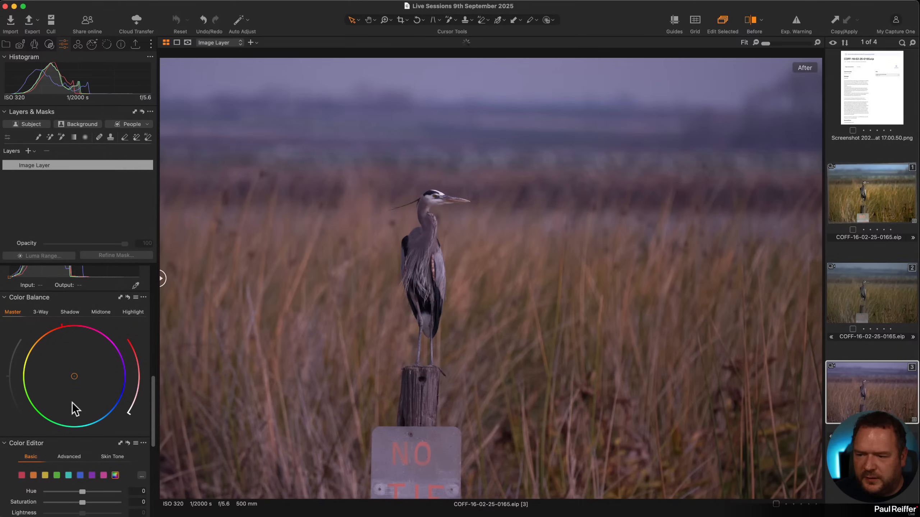
Set the Dehaze amount on variant 3's Image Layer to 45.
scroll(76, 406, down, 3)
scroll(80, 412, down, 5)
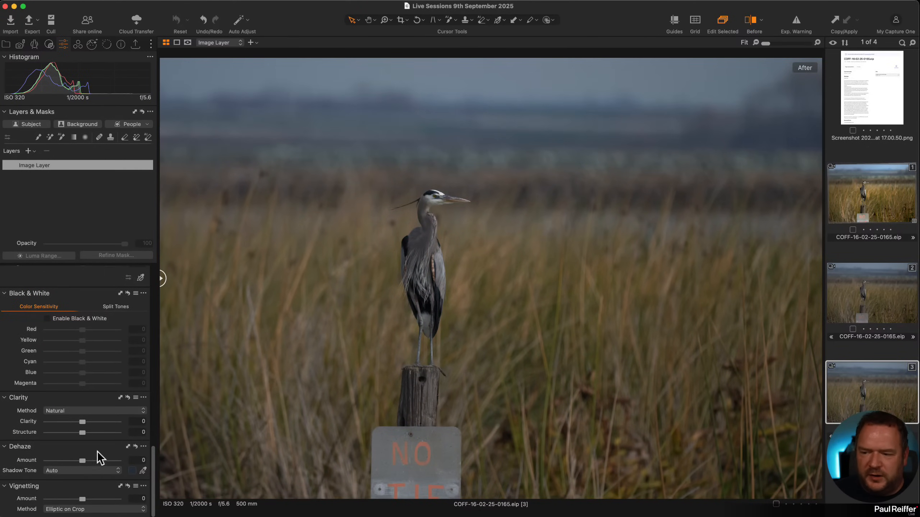
click(98, 460)
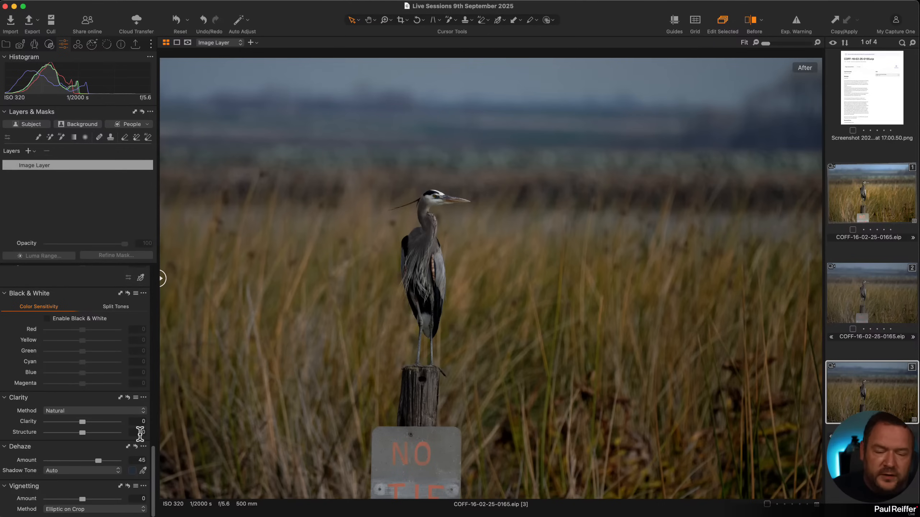
Compare heron variants 1, 2 and 3 in turn, and toggle the mask display on variant 1's Global Adjustments layer.
click(851, 214)
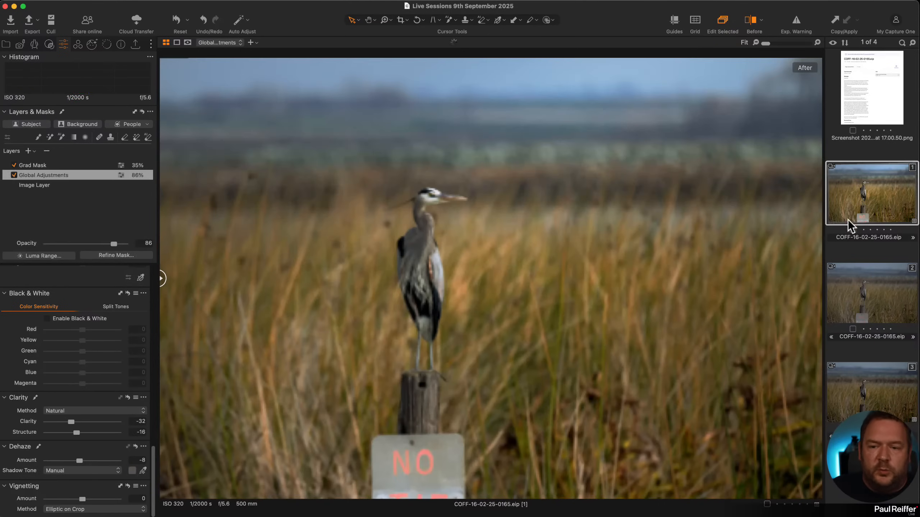
click(876, 301)
click(858, 395)
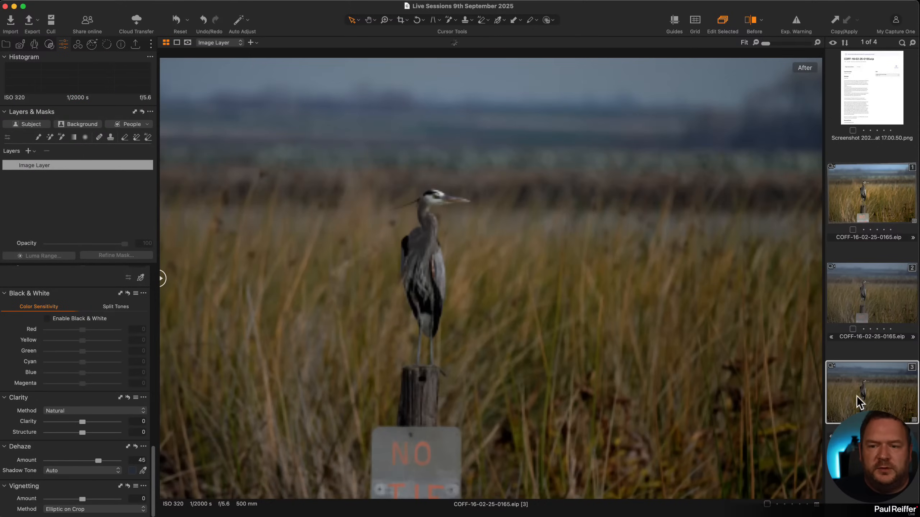
click(868, 203)
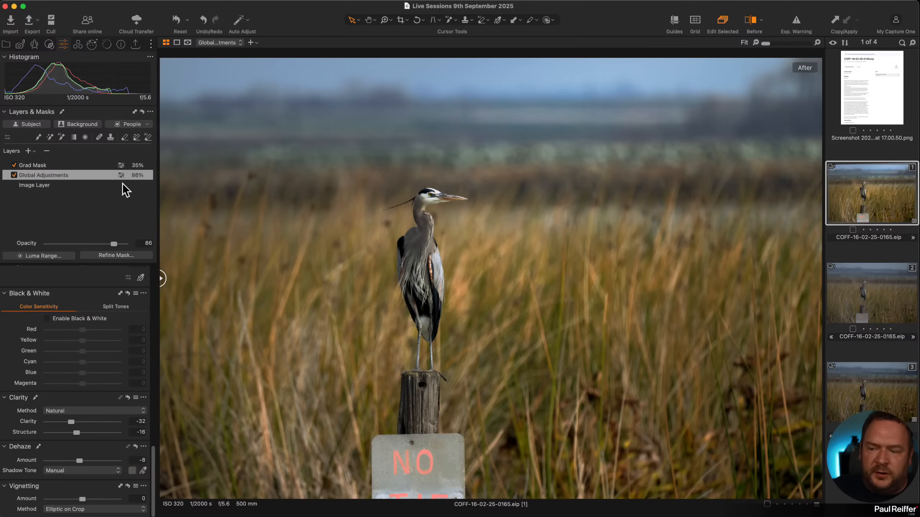
key(m)
key(m)
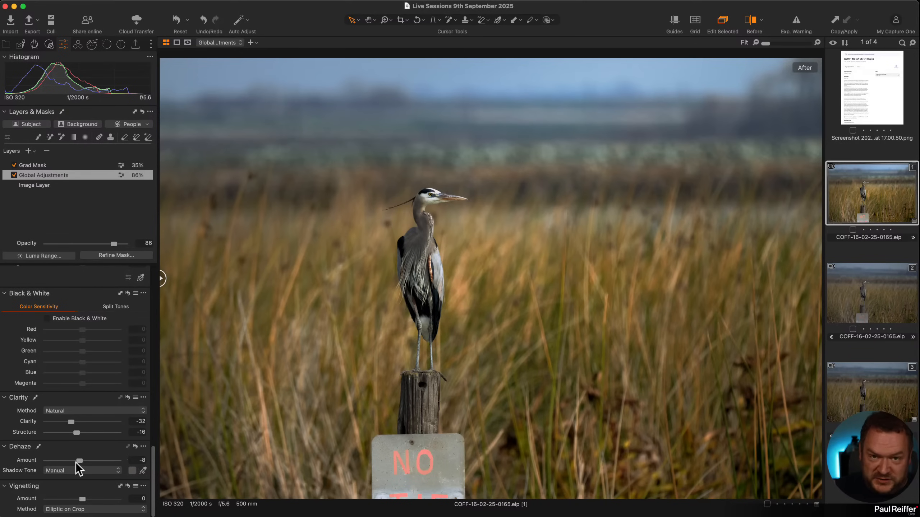
Compare the Luma and RGB curves on variant 1's Global Adjustments layer.
scroll(78, 464, up, 15)
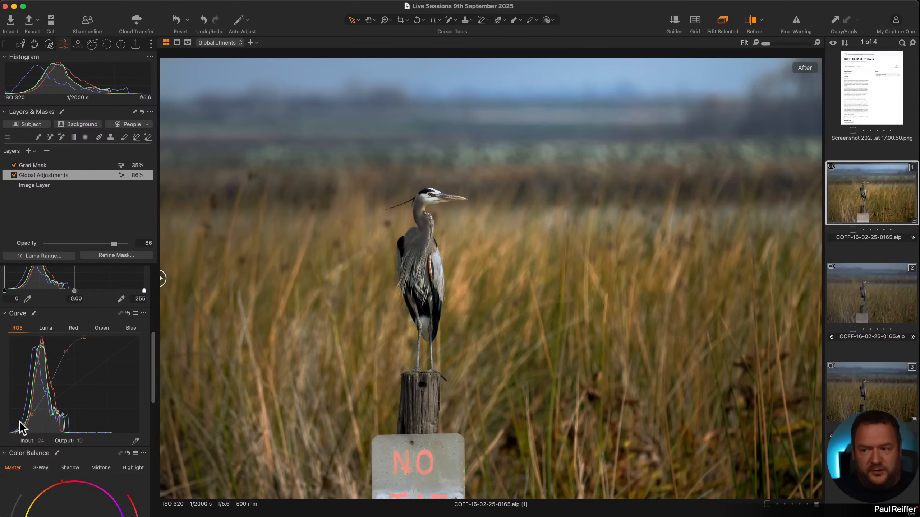
click(46, 328)
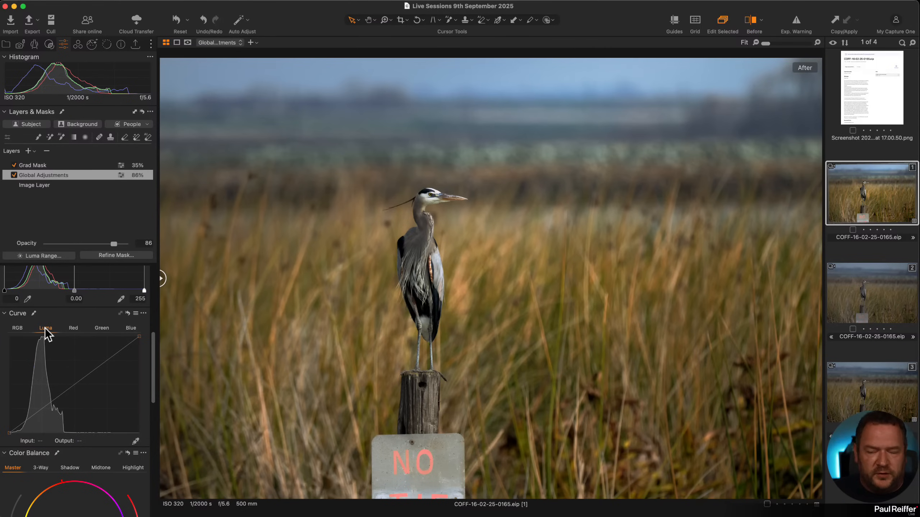
click(17, 329)
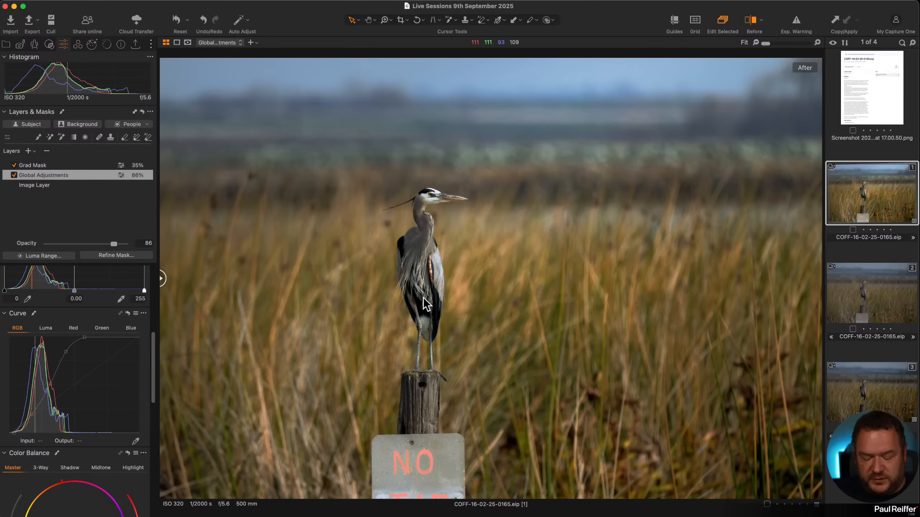
Inspect the heron at 100%, preview the image without the Global Adjustments curve, and review the Levels and Curve histograms.
double_click(432, 274)
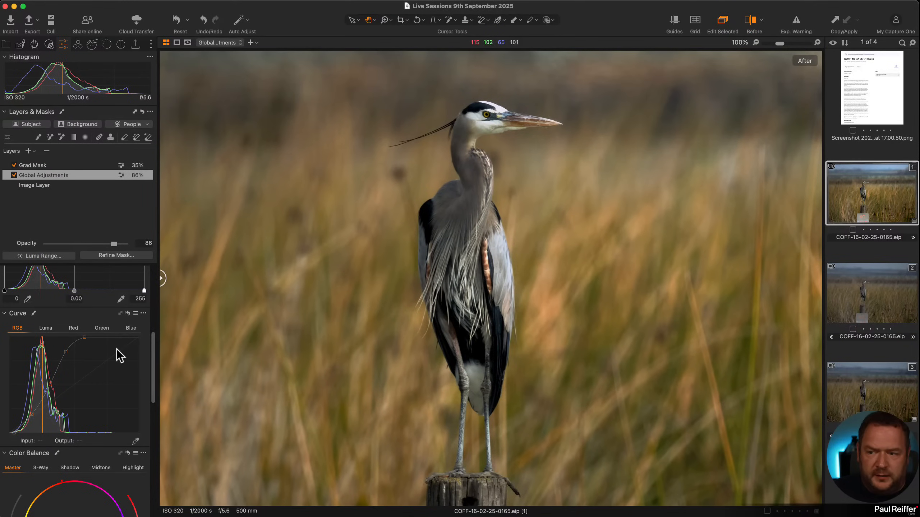
click(127, 313)
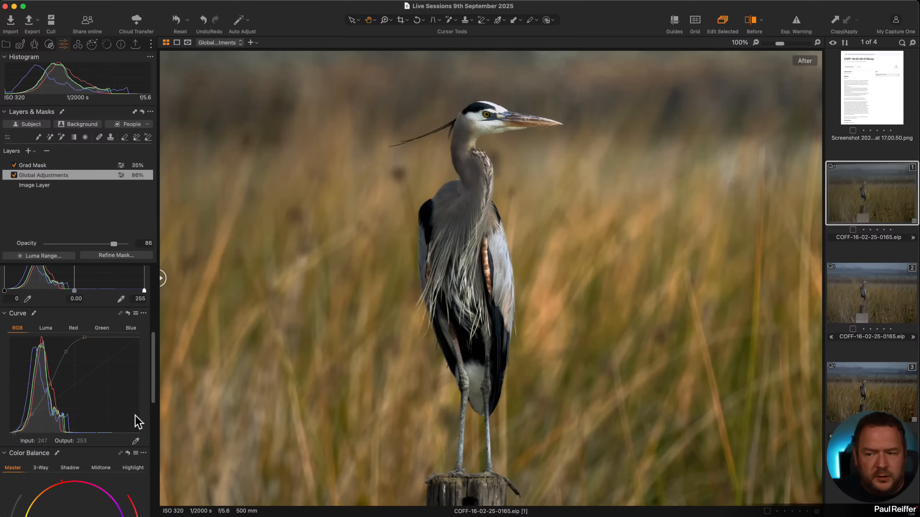
scroll(104, 340, up, 1)
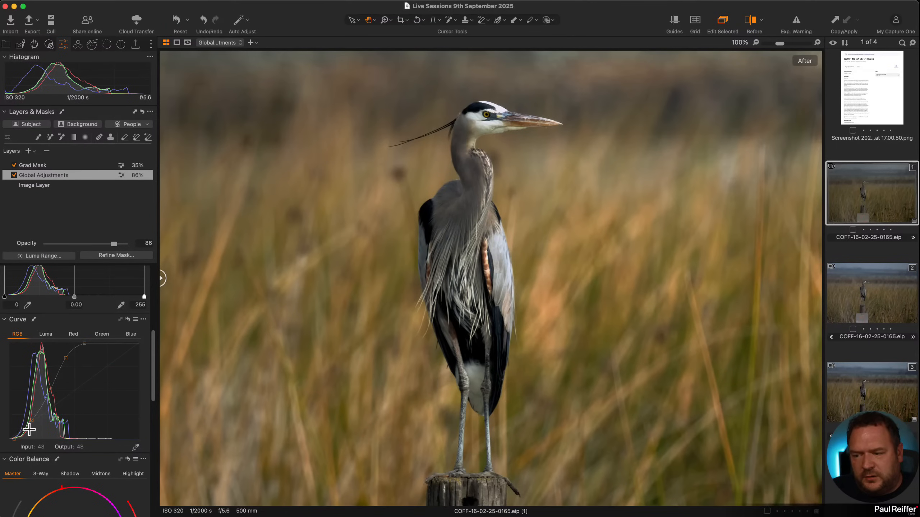
scroll(72, 334, up, 4)
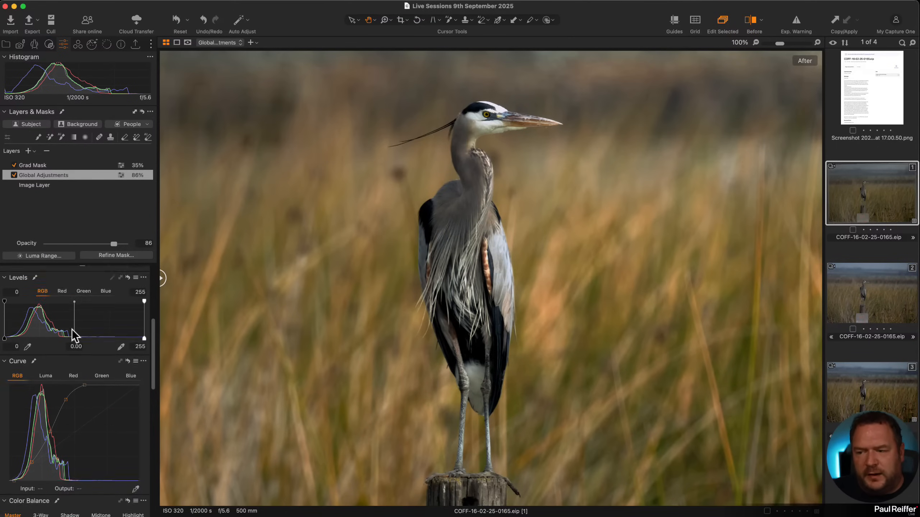
Preview variant 1 of the heron photo without its Global Adjustments layer, and compare it with variant 3.
scroll(70, 351, up, 8)
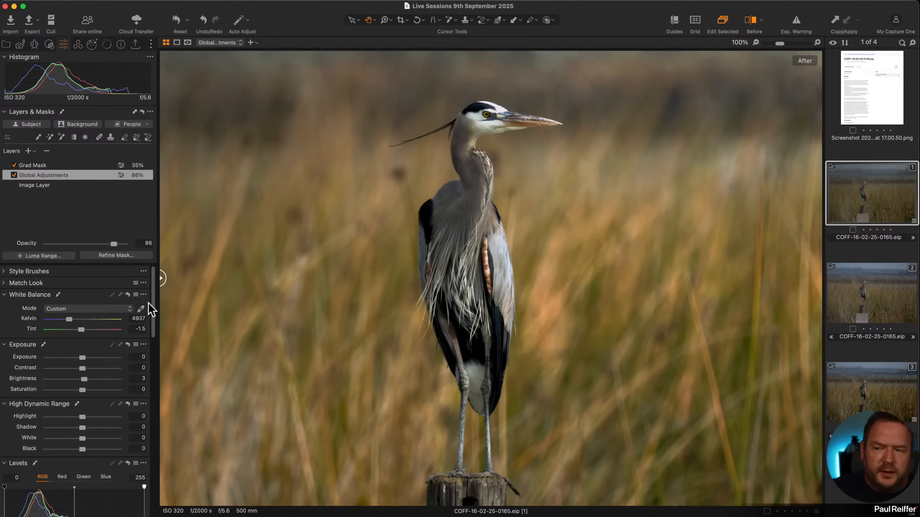
click(15, 175)
click(14, 174)
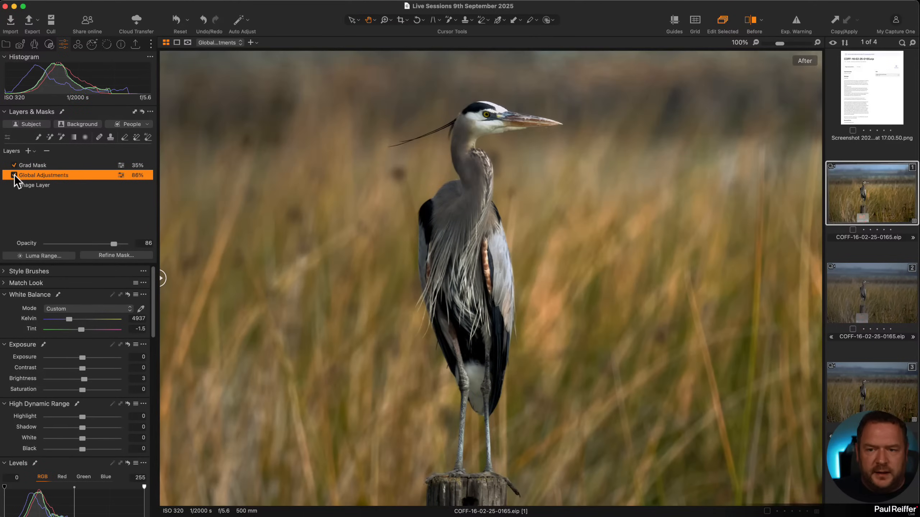
click(873, 389)
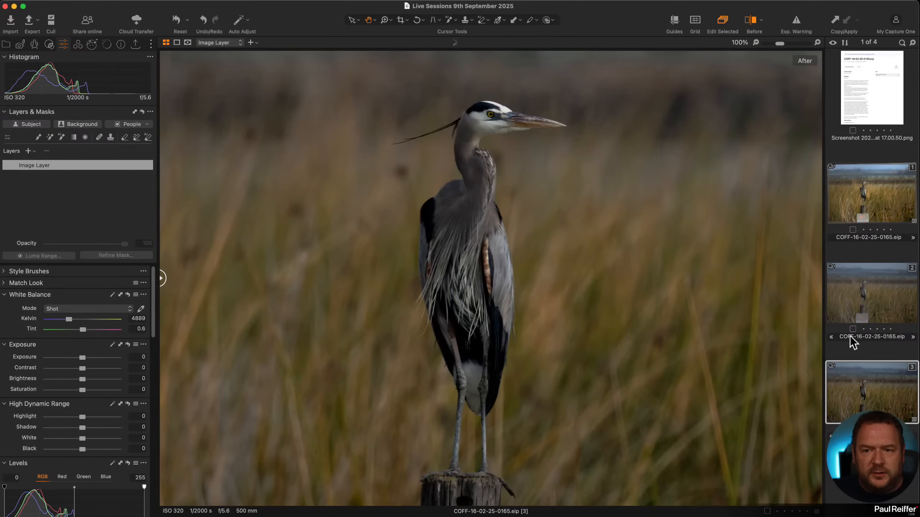
click(862, 196)
Check the Grad Mask layer's masked area and effect on variant 1, and set the layer's opacity to 20.
click(41, 164)
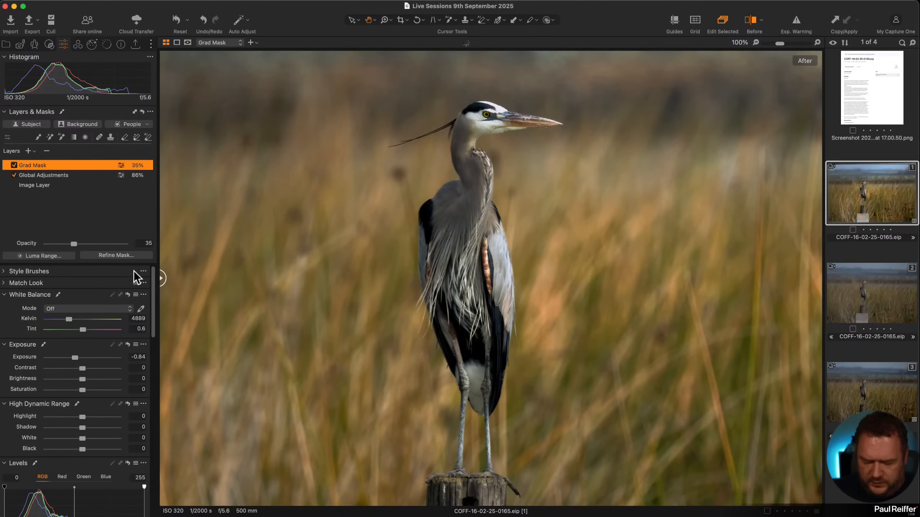
scroll(133, 271, down, 3)
key(m)
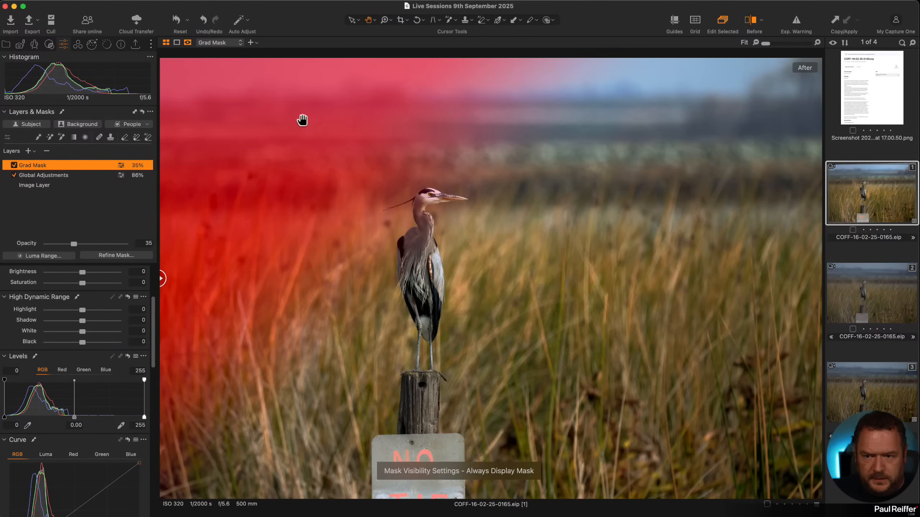
key(m)
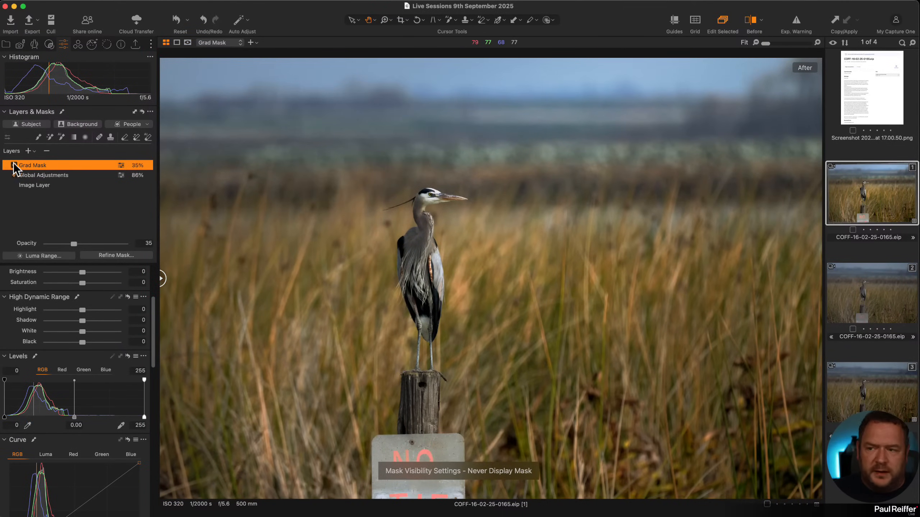
click(13, 166)
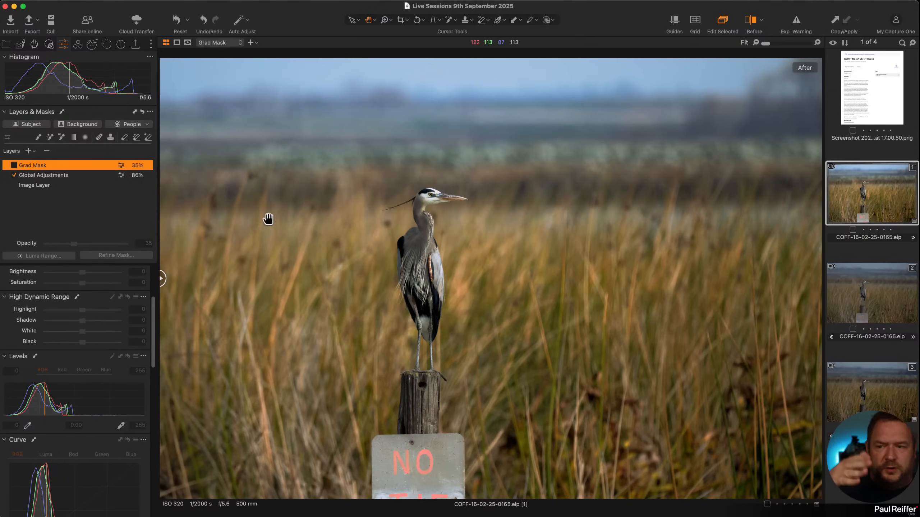
click(14, 165)
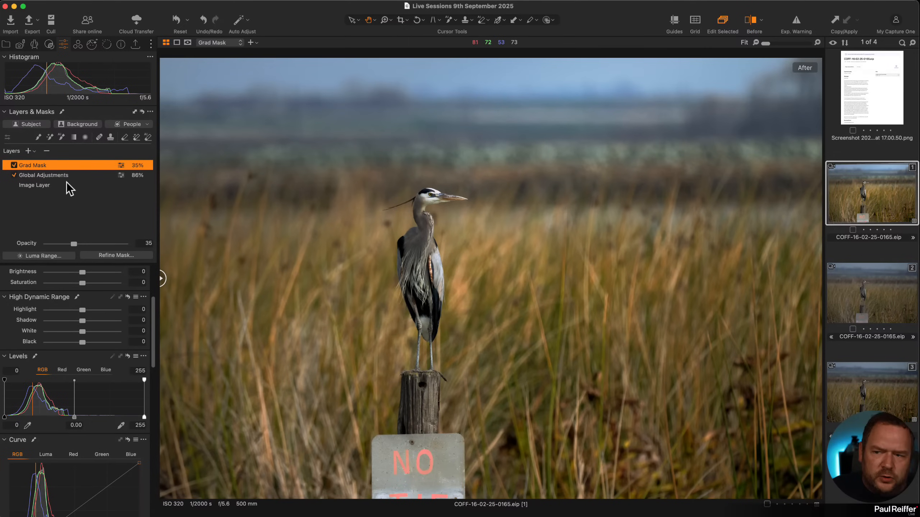
drag(74, 244, 62, 244)
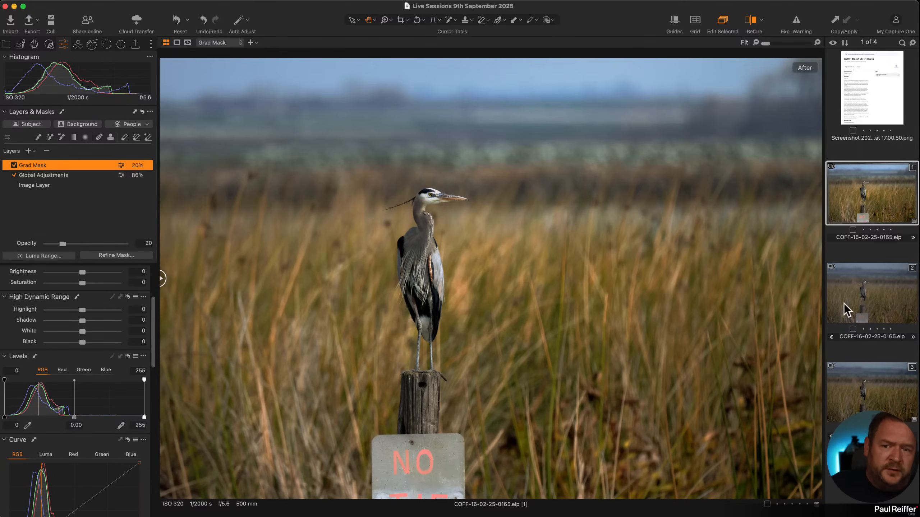
Review the RGB curves of variant 1's Grad Mask and Global Adjustments layers, and toggle the Global Adjustments layer for comparison.
scroll(103, 317, down, 2)
scroll(103, 317, down, 6)
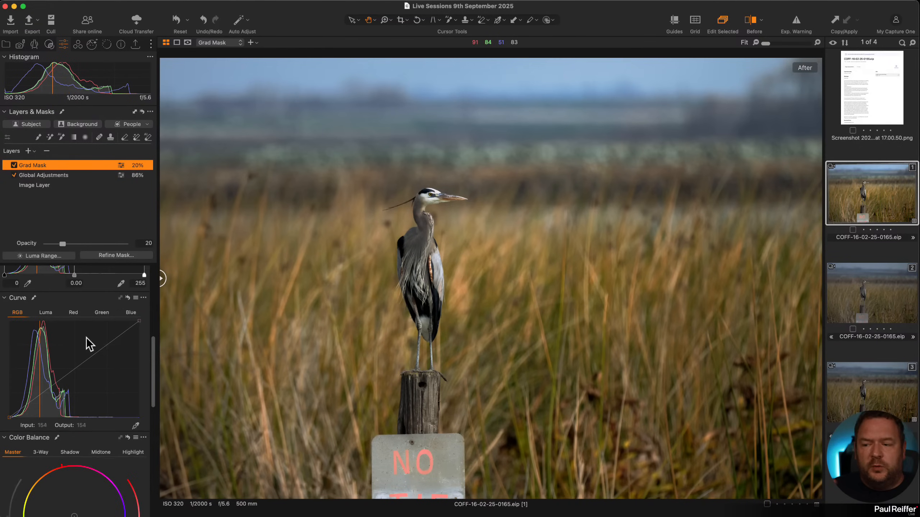
click(73, 175)
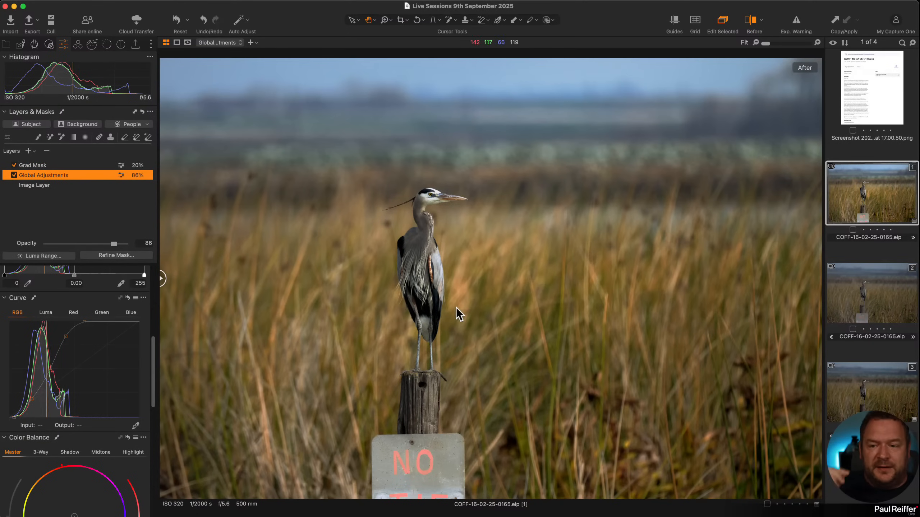
click(14, 175)
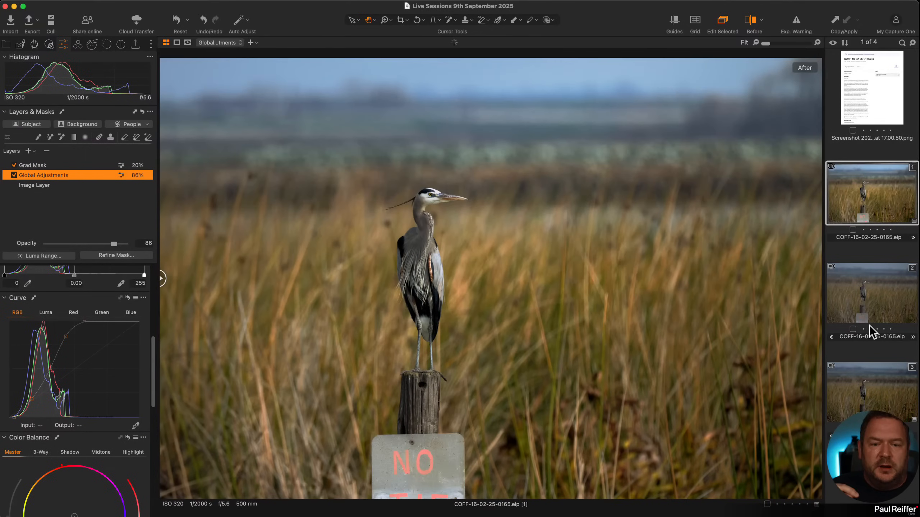
Brighten heron variant 3 by setting the RGB highlight input level on its Image Layer to 166.
click(875, 400)
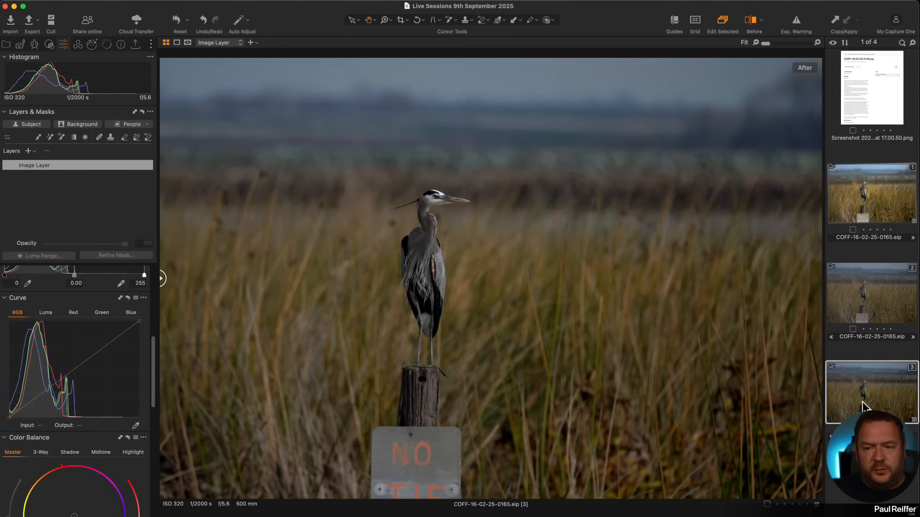
scroll(94, 444, down, 10)
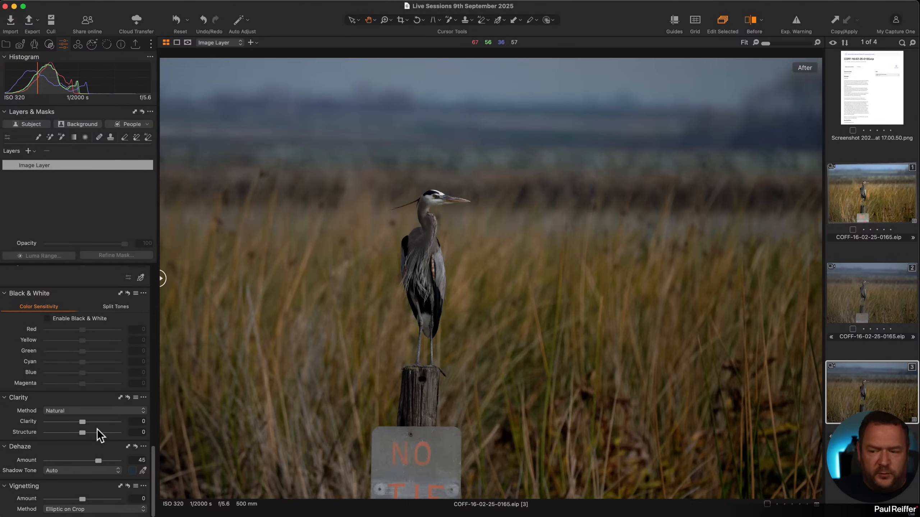
scroll(95, 431, up, 10)
scroll(120, 399, up, 4)
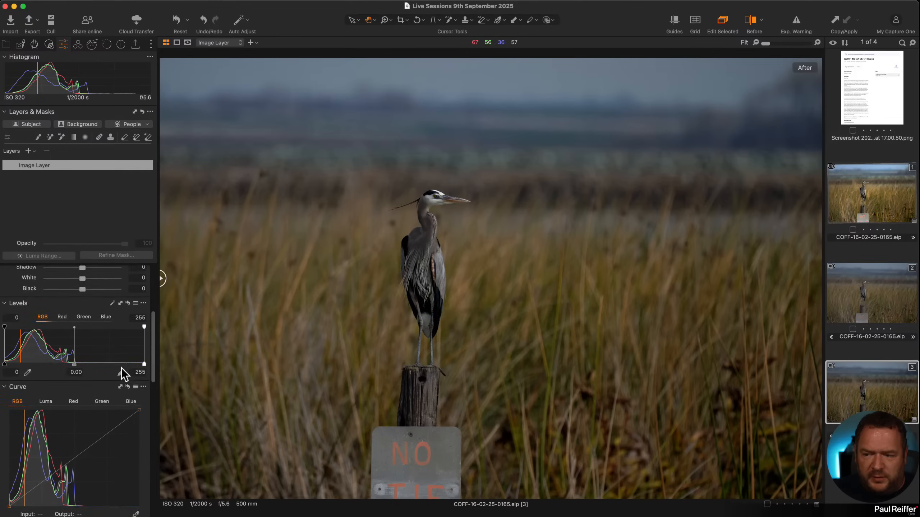
drag(143, 378, 94, 379)
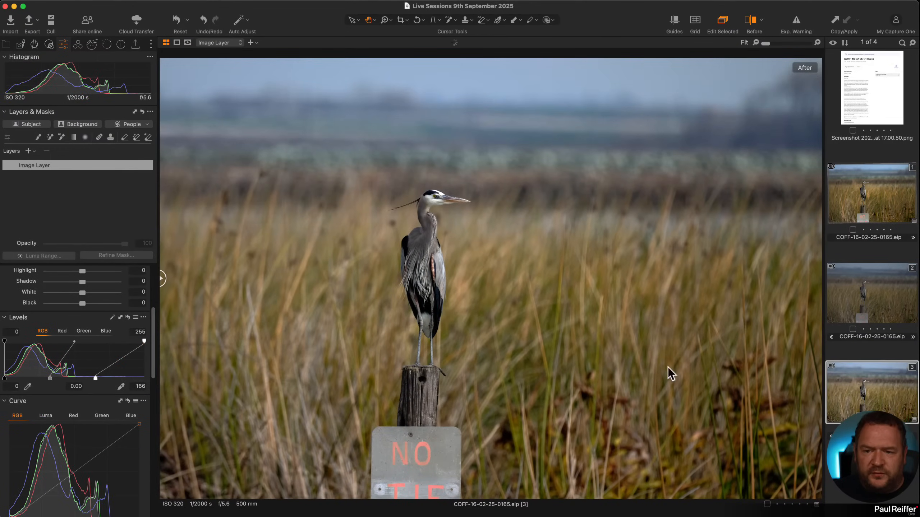
Add a new adjustment layer to heron variant 1, mask the heron with AI Select, and check the mask at 100%.
click(872, 210)
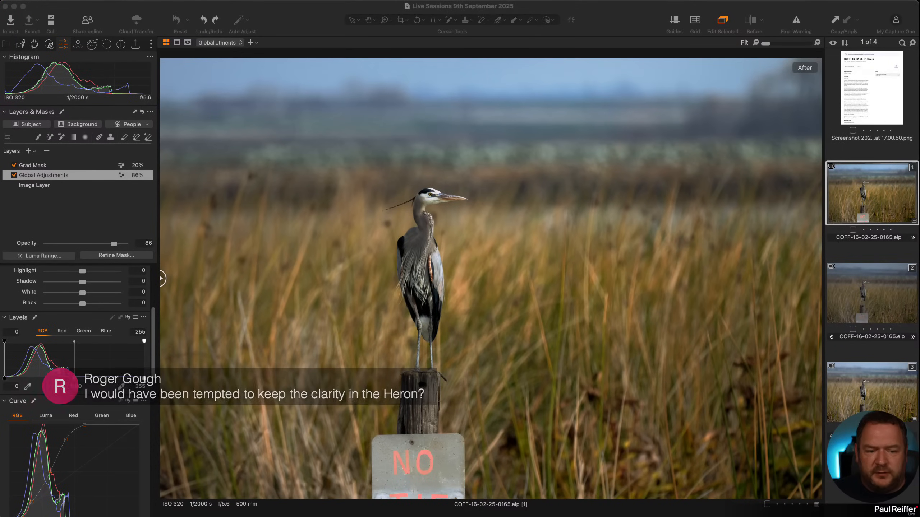
scroll(75, 391, up, 1)
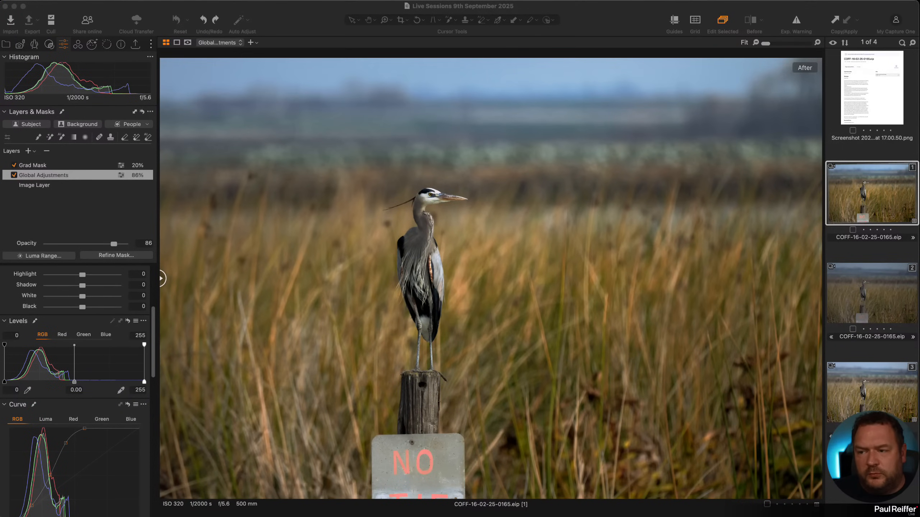
click(28, 151)
click(61, 137)
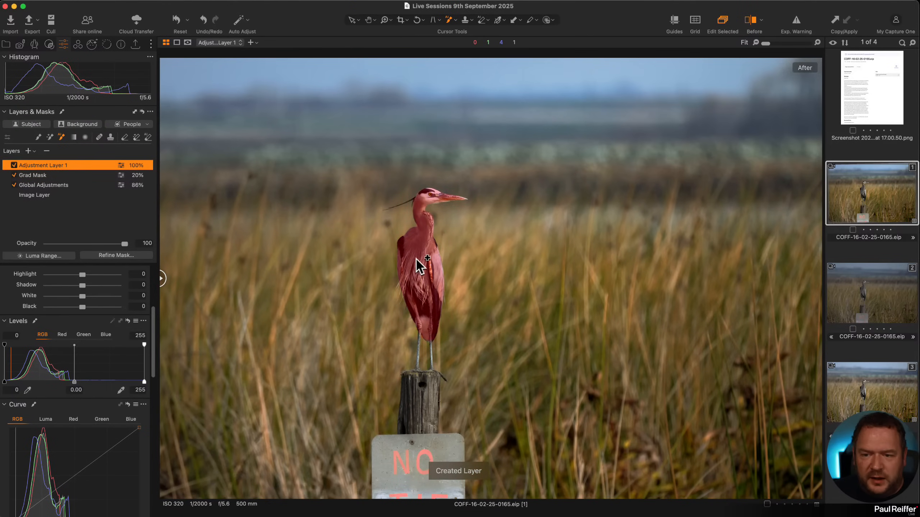
key(m)
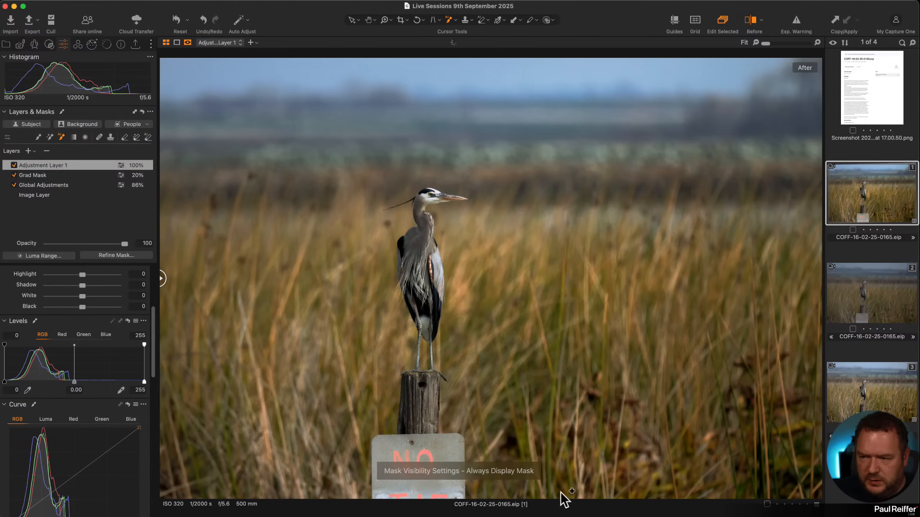
click(423, 262)
key(z)
double_click(422, 260)
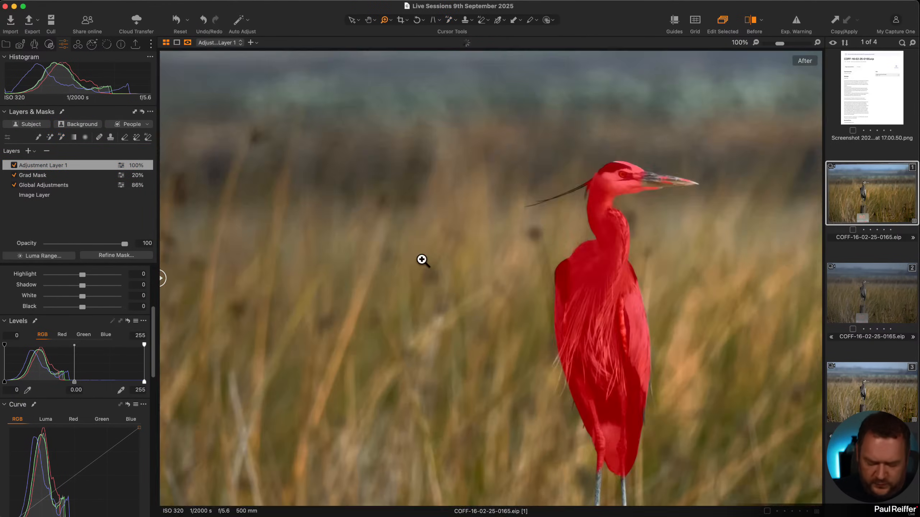
key(m)
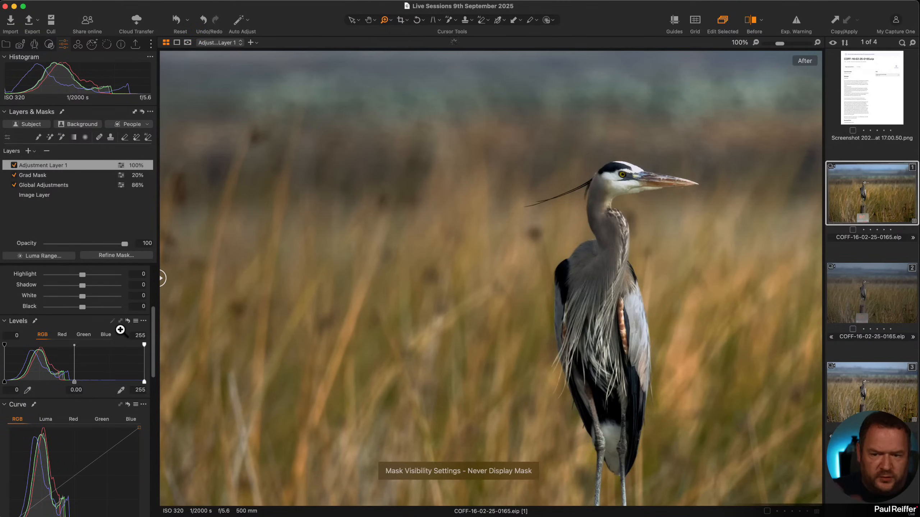
Set Clarity to 46 and Structure to 23 on the heron's masked layer, using the Natural method.
scroll(78, 428, down, 10)
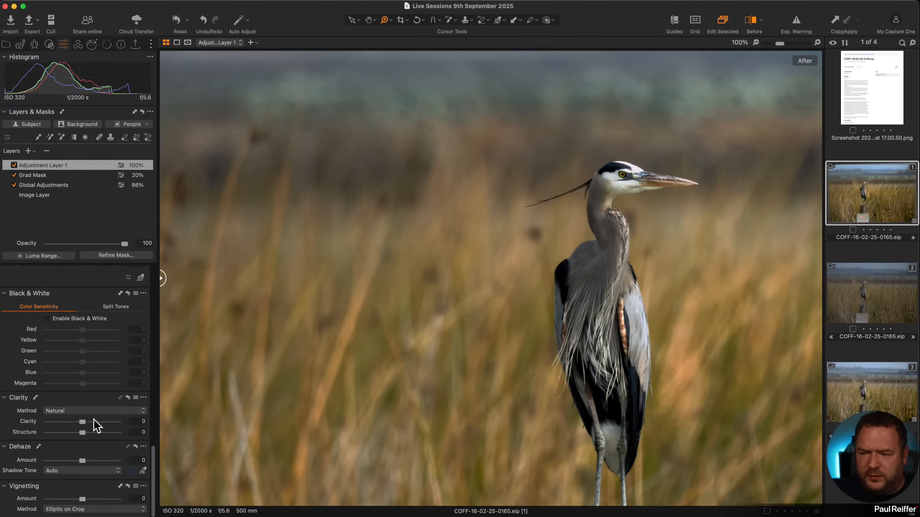
drag(91, 435, 91, 436)
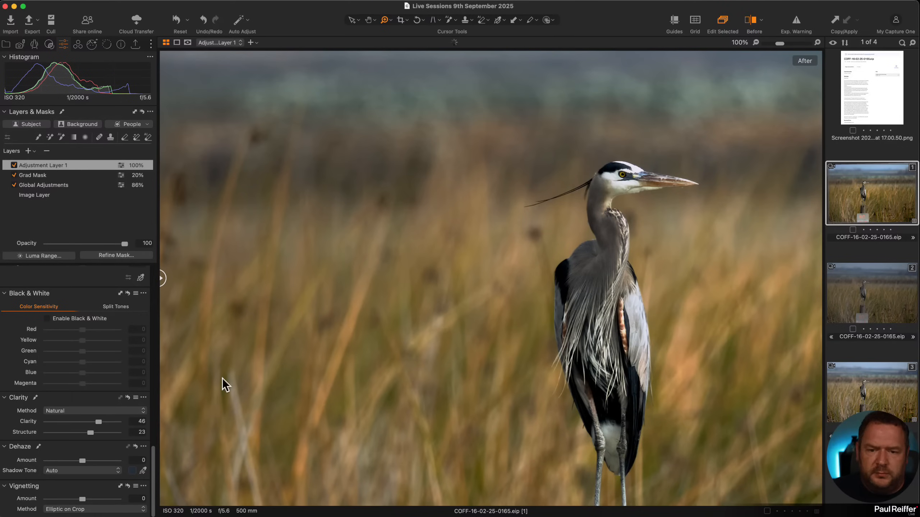
click(653, 326)
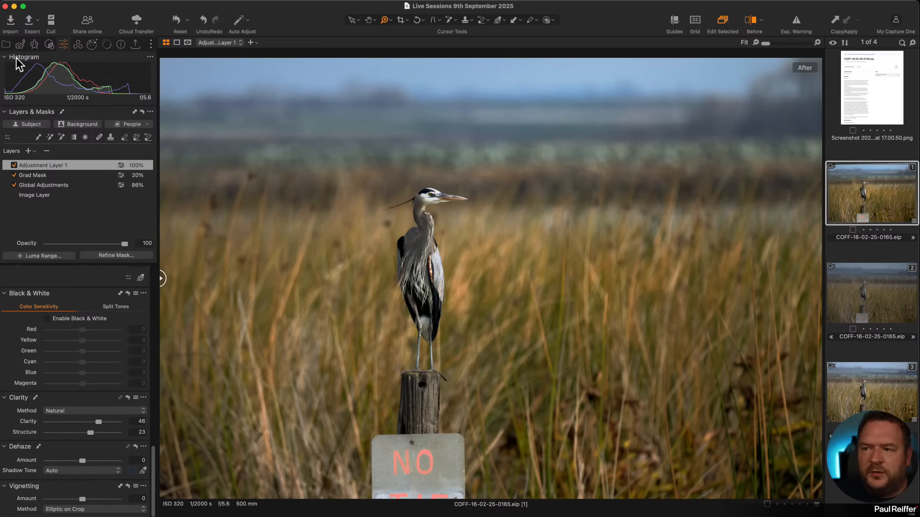
Revisit the user collections holding the copied negative and the Lembeck castle photos.
click(7, 44)
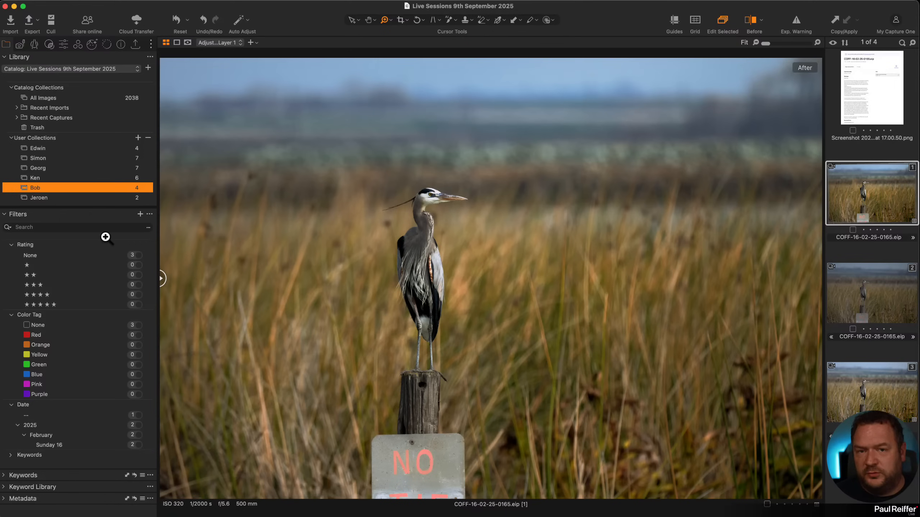
click(54, 178)
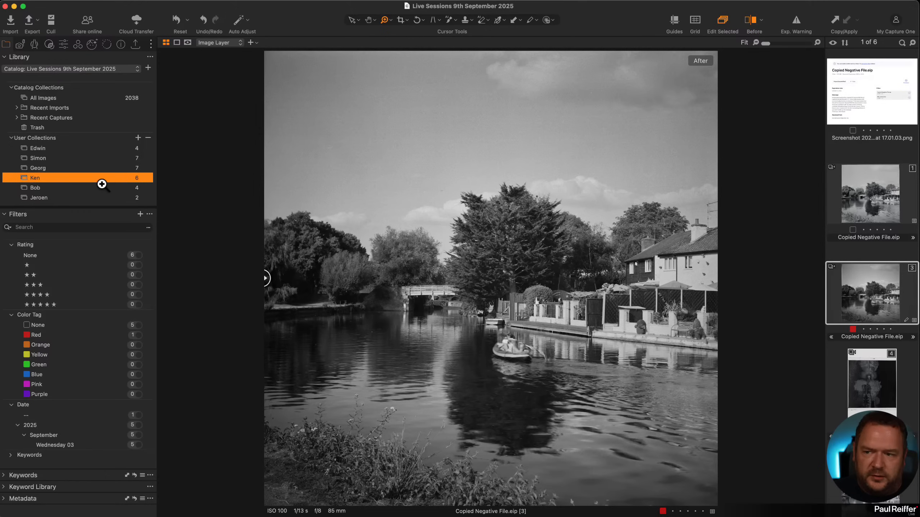
click(77, 168)
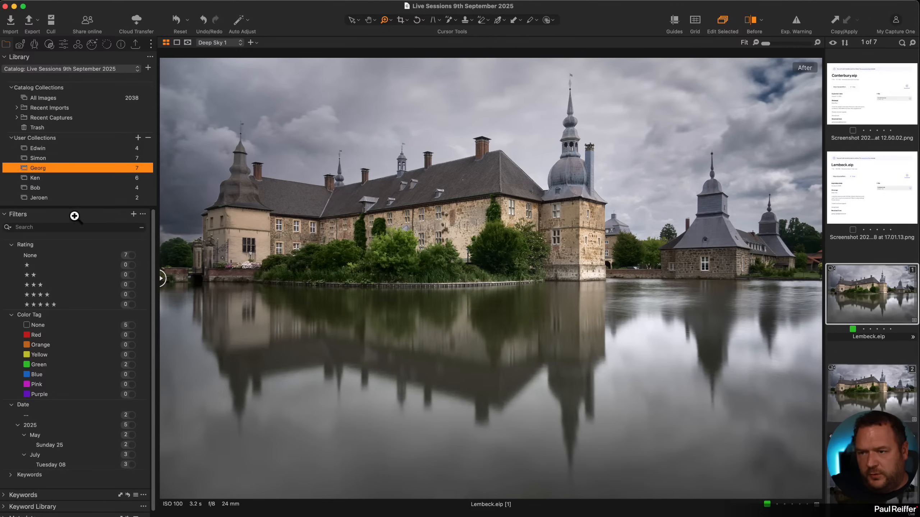
Compare the football photos and the Wimborne Town 0_165 variants, and revisit the collection with the kingfisher photo.
click(68, 158)
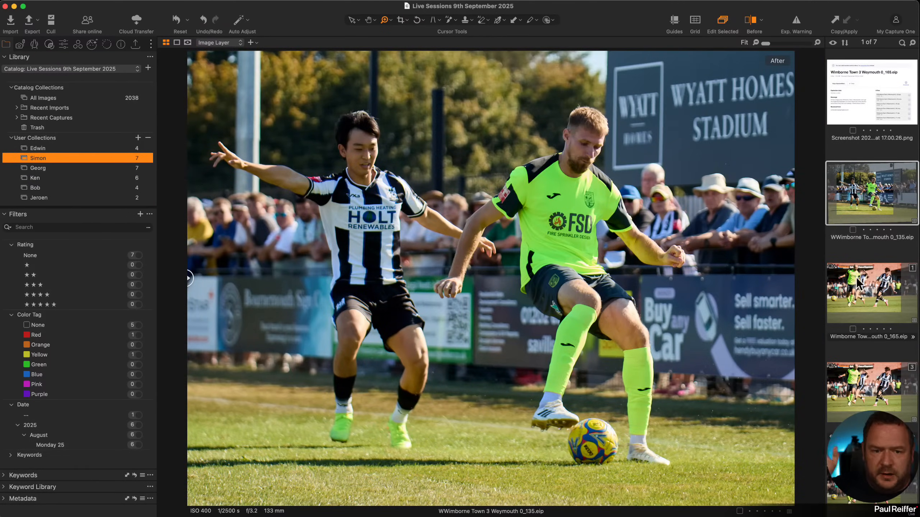
click(859, 292)
click(858, 383)
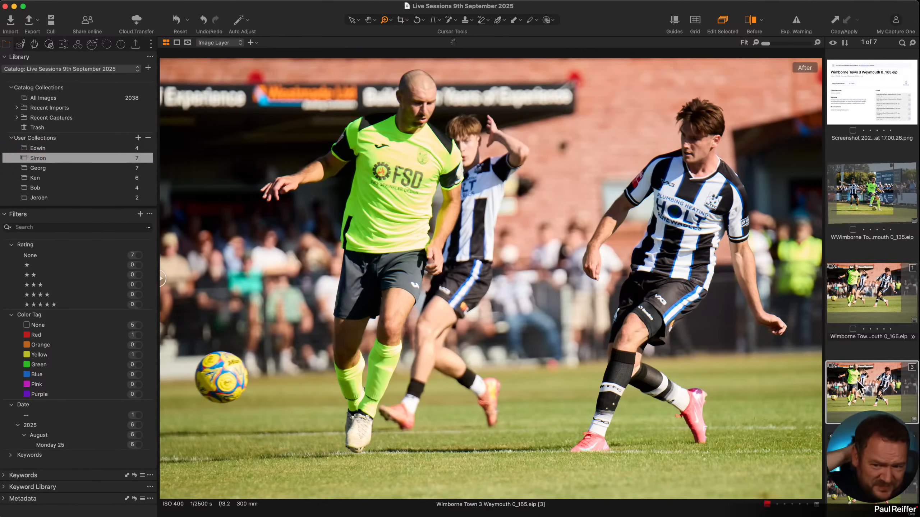
click(851, 475)
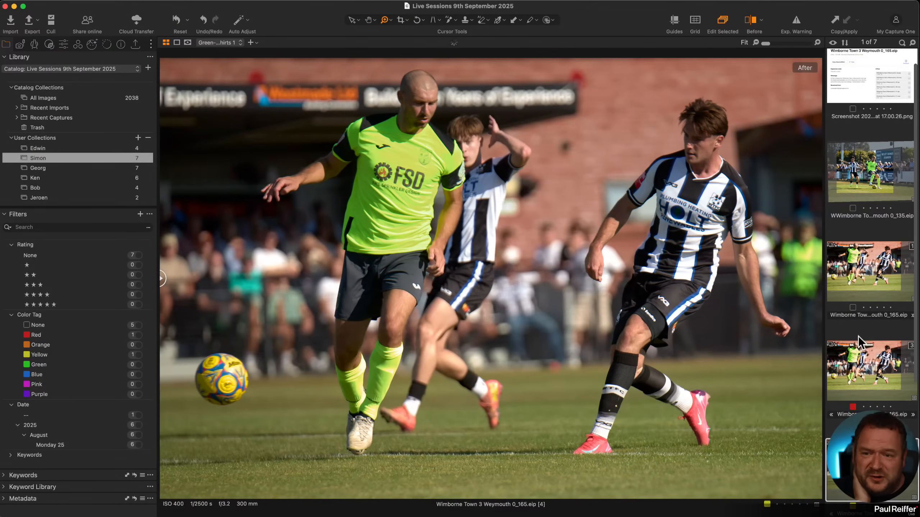
scroll(861, 342, down, 3)
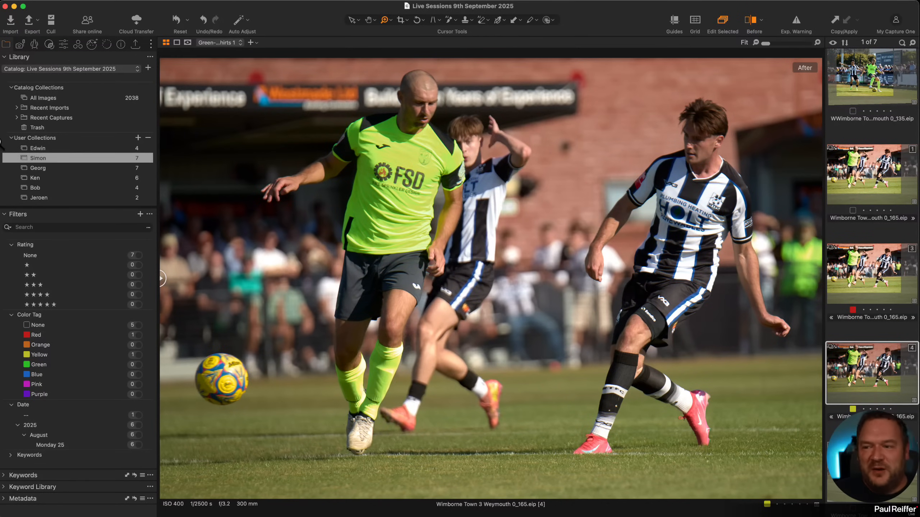
click(57, 149)
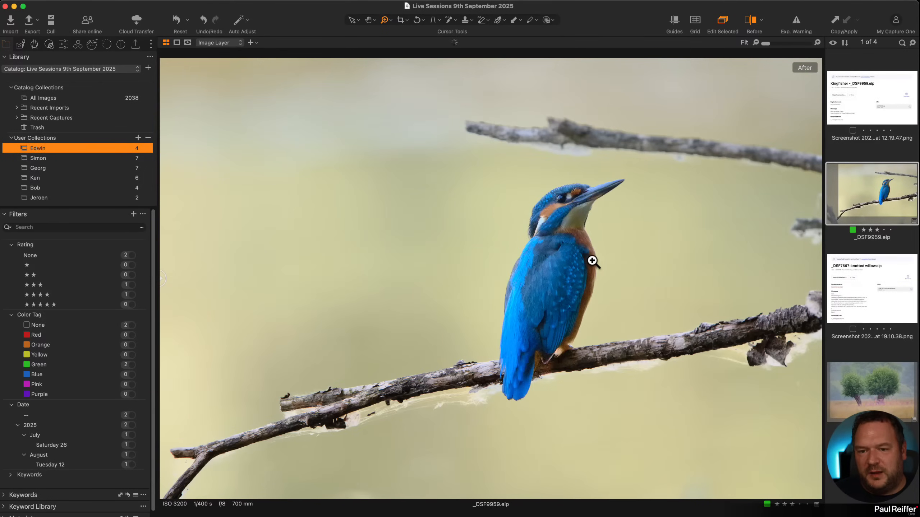